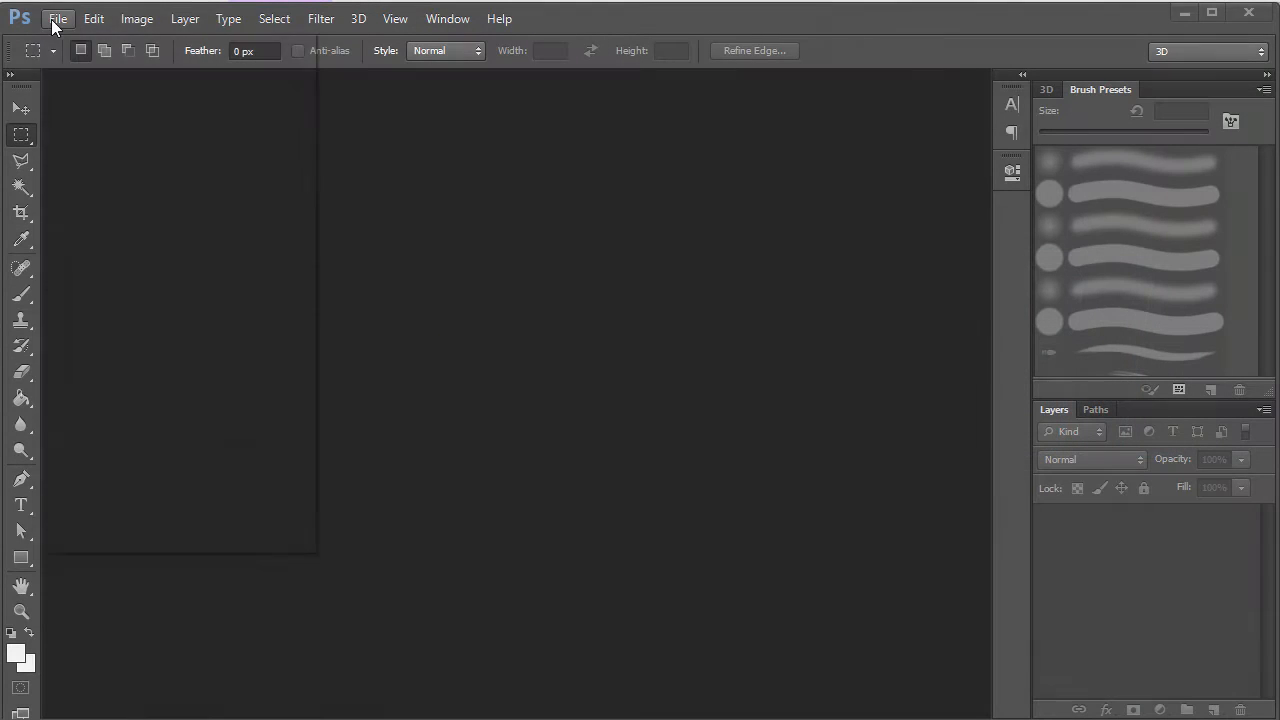
# - Open the File menu over the empty Photoshop workspace
pyautogui.click(55, 19)
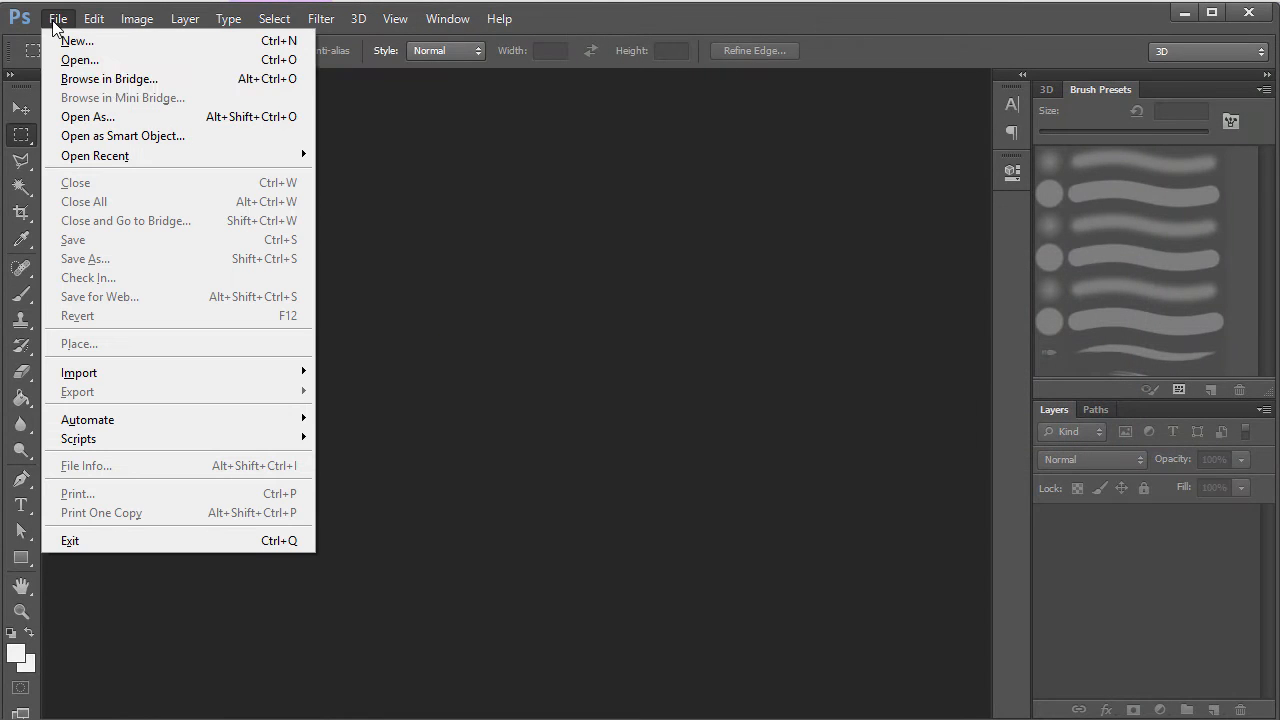
# - Create a new 1280×720 px, 72 ppi white-background document and fit it to the window
pyautogui.click(113, 42)
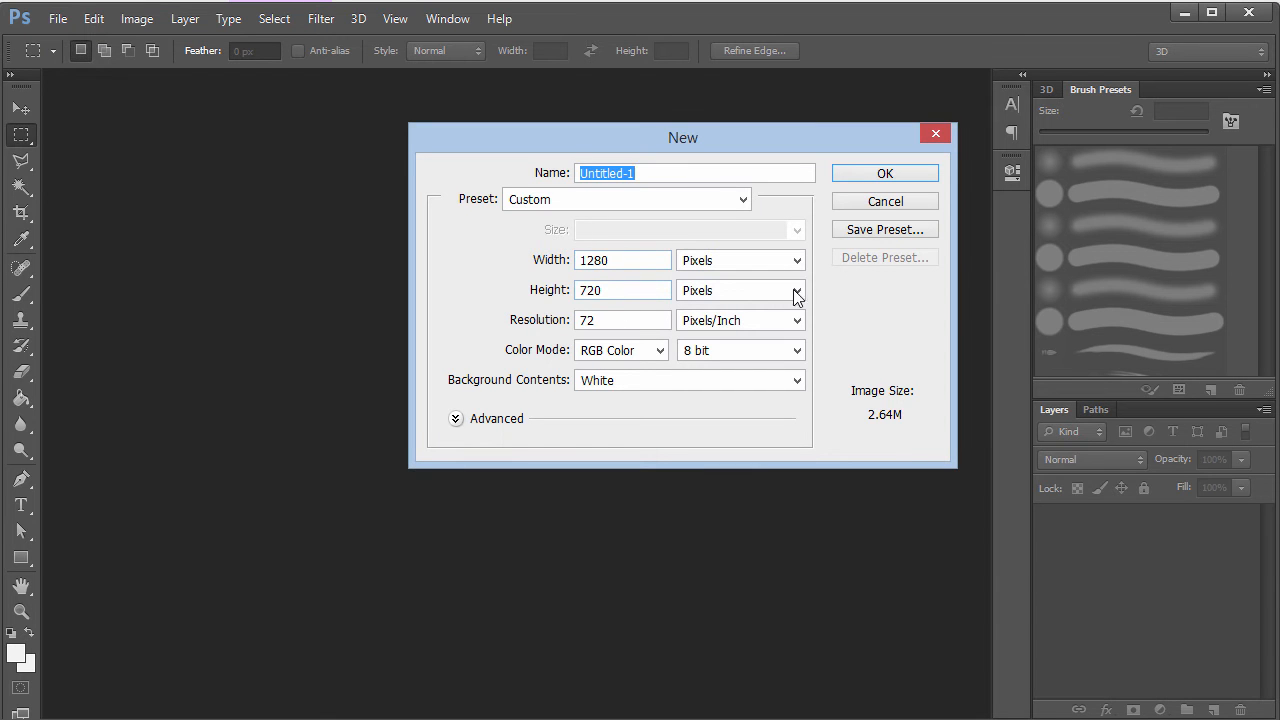
pyautogui.click(882, 175)
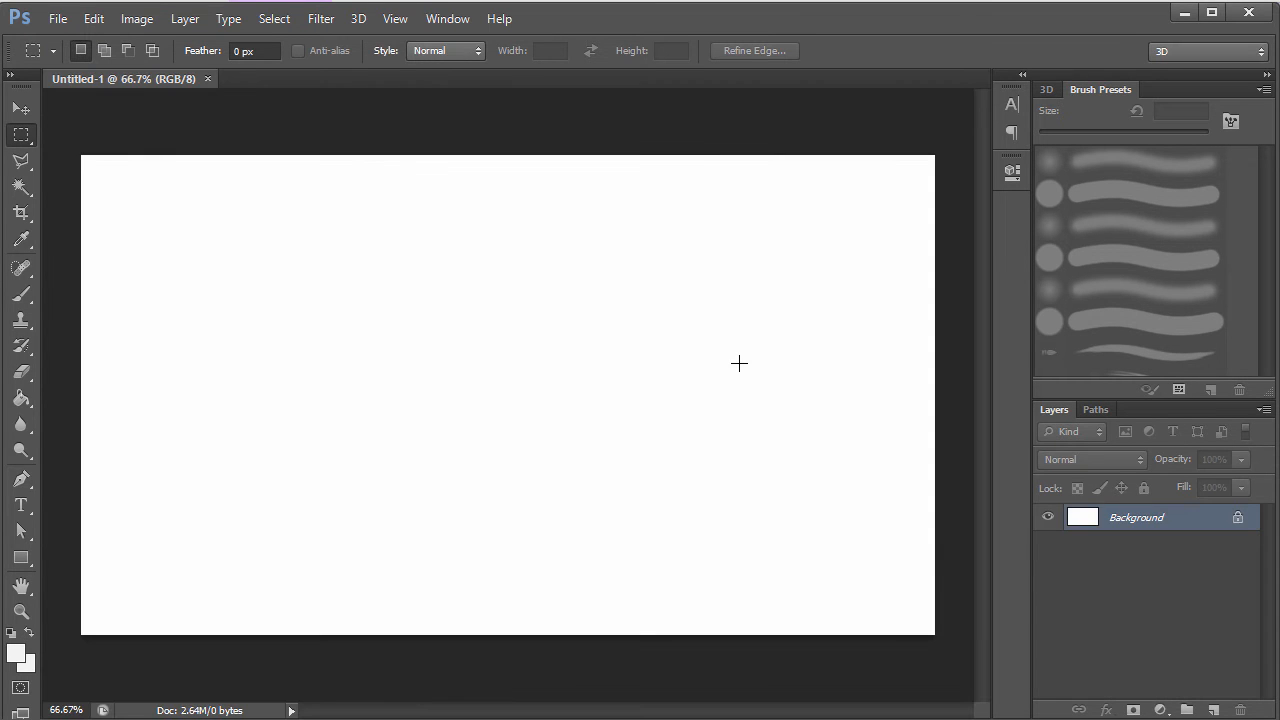
pyautogui.hotkey('ctrl', '0')
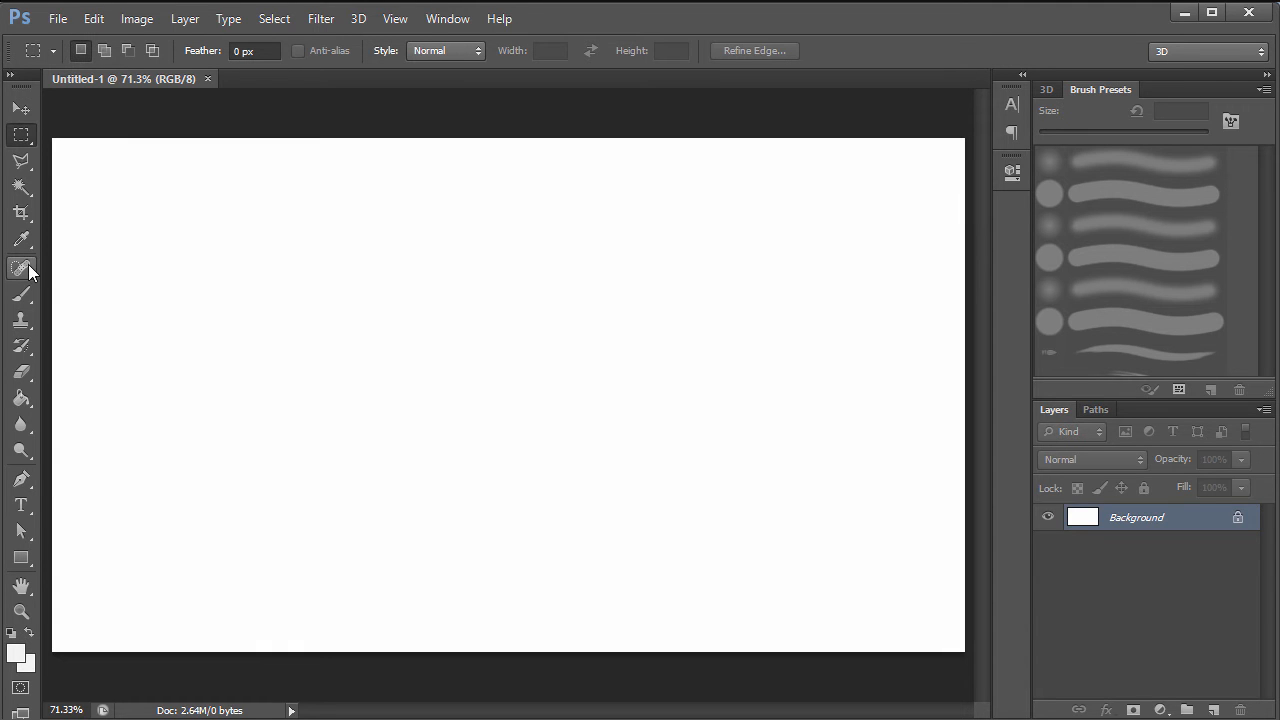
pyautogui.click(21, 505)
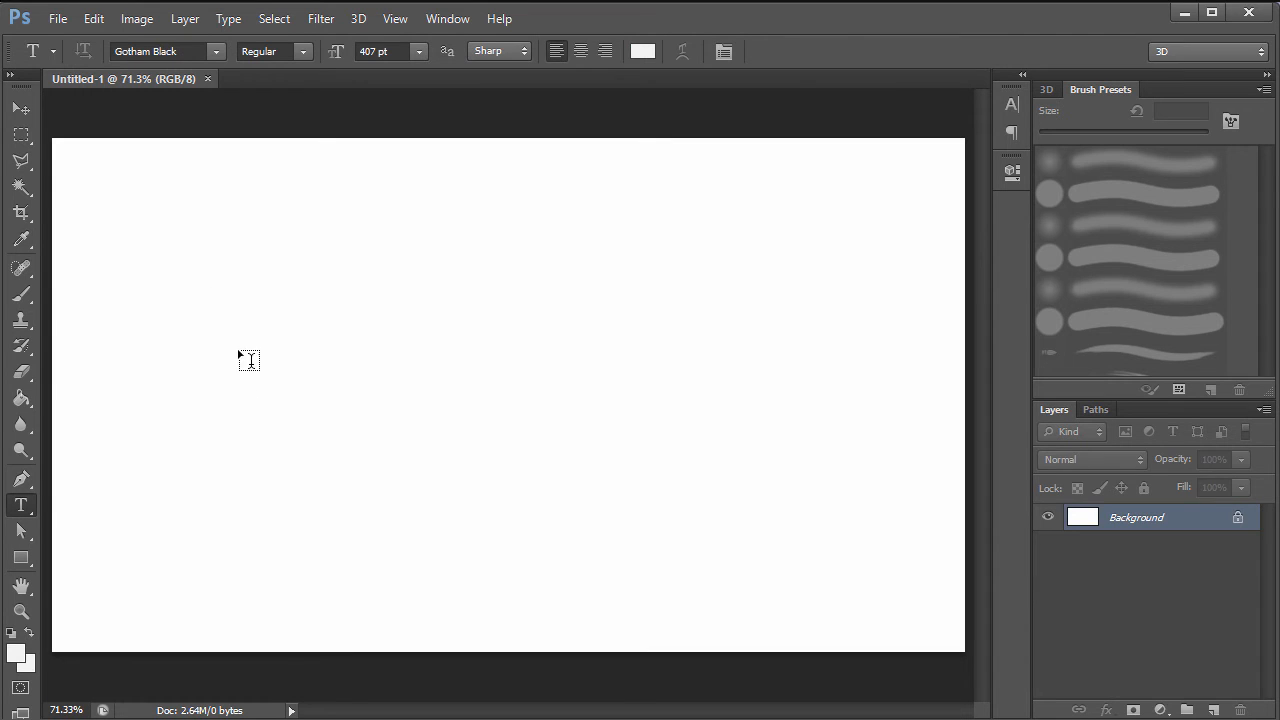
# - Type DEVIL CUBE on the canvas as a new text layer and select it
pyautogui.click(211, 409)
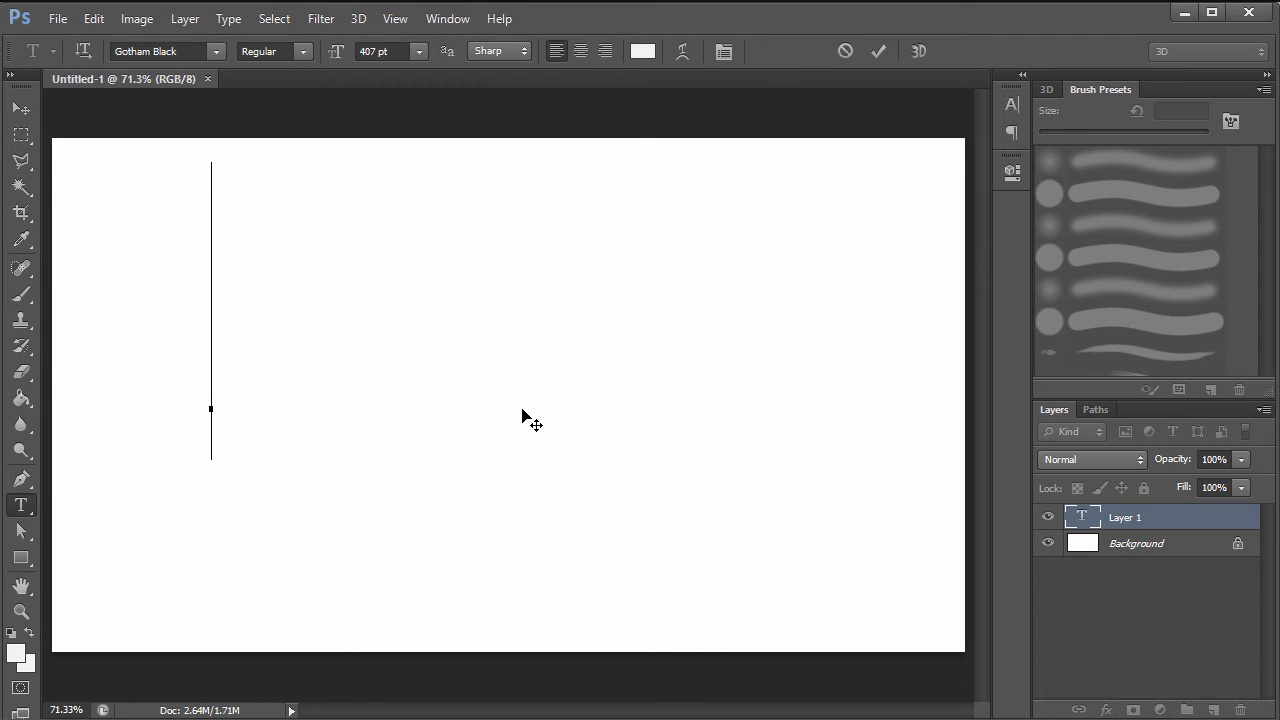
pyautogui.write('DEVI')
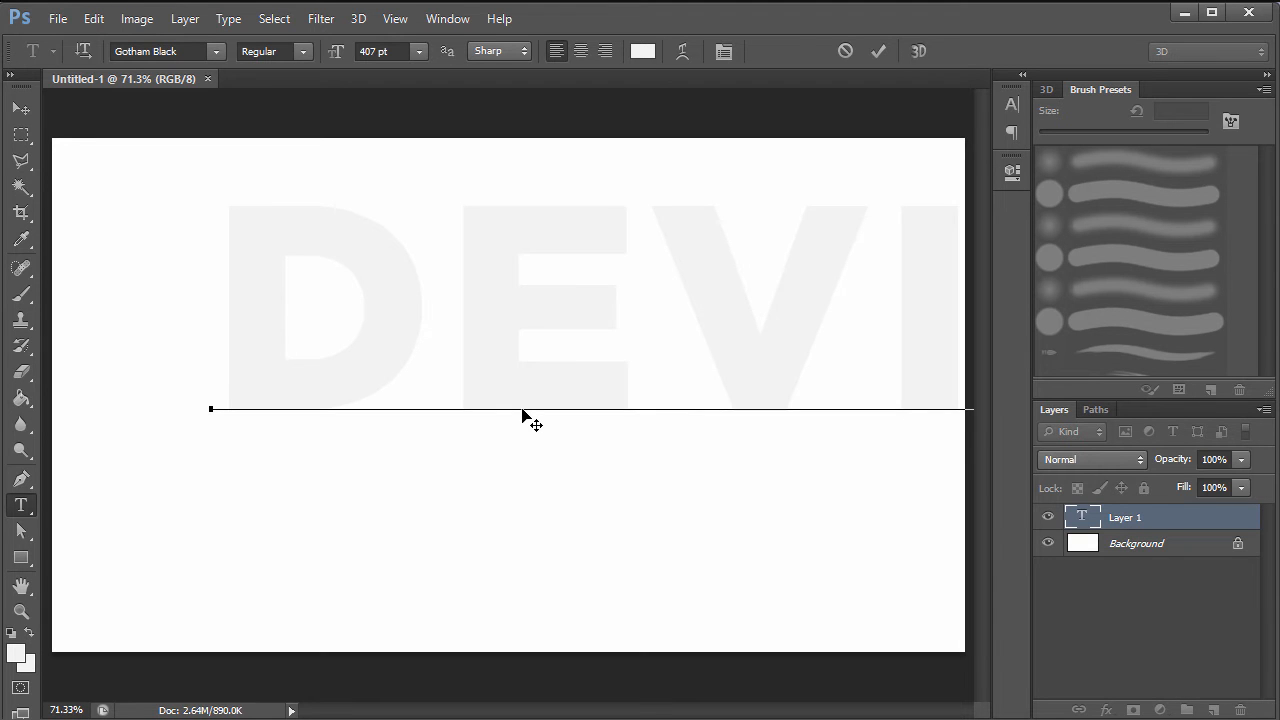
pyautogui.hotkey('ctrl', 'a')
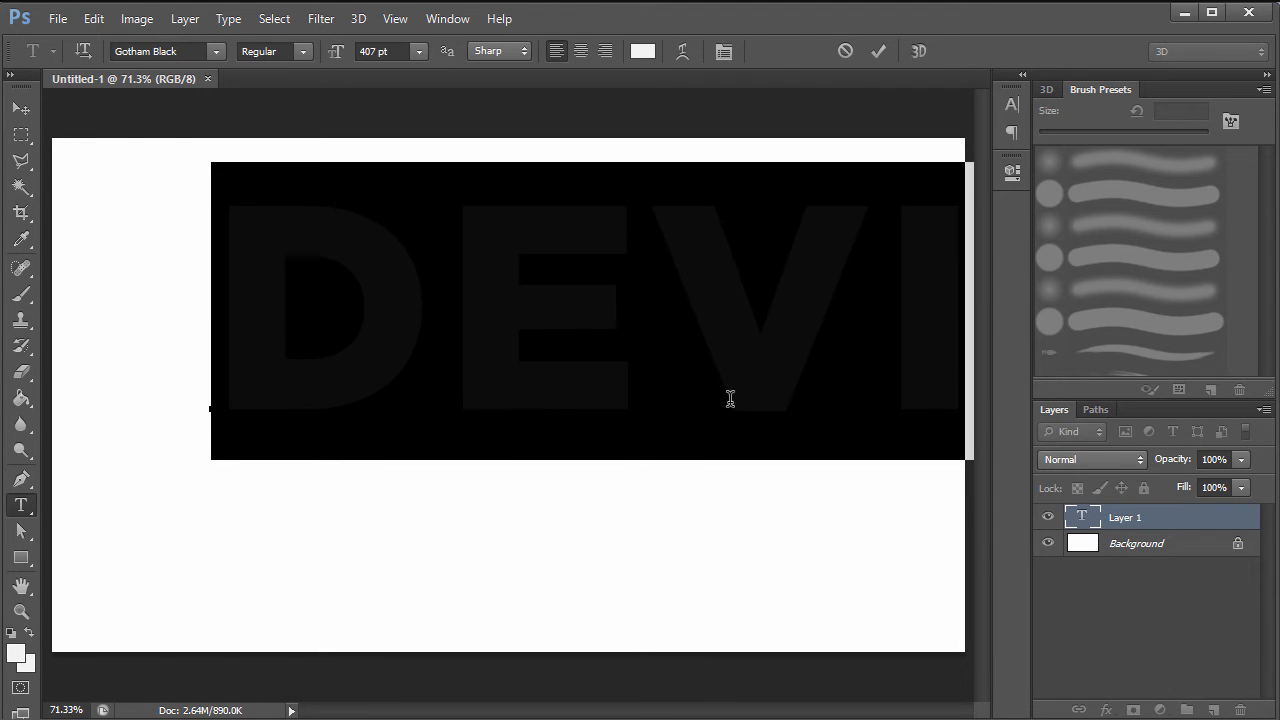
# - Set the DEVIL CUBE text to 140 pt and white (ffffff) in the Character panel
pyautogui.click(1011, 104)
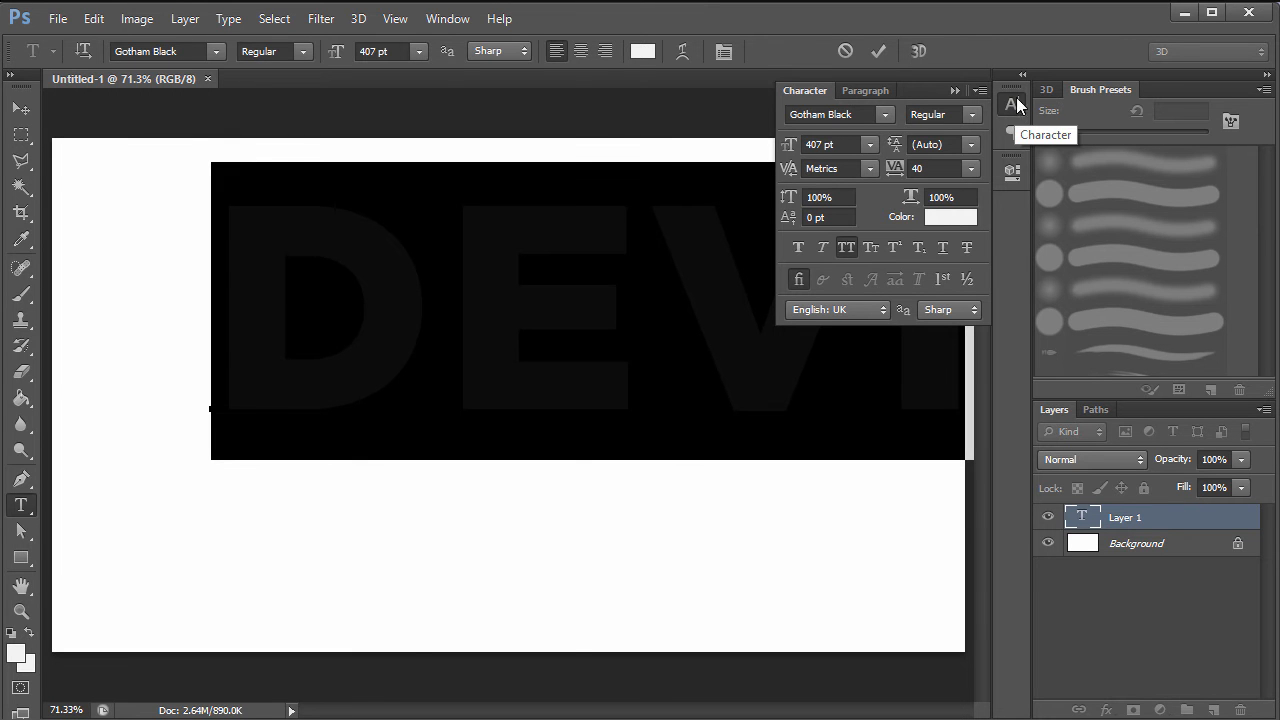
pyautogui.click(447, 18)
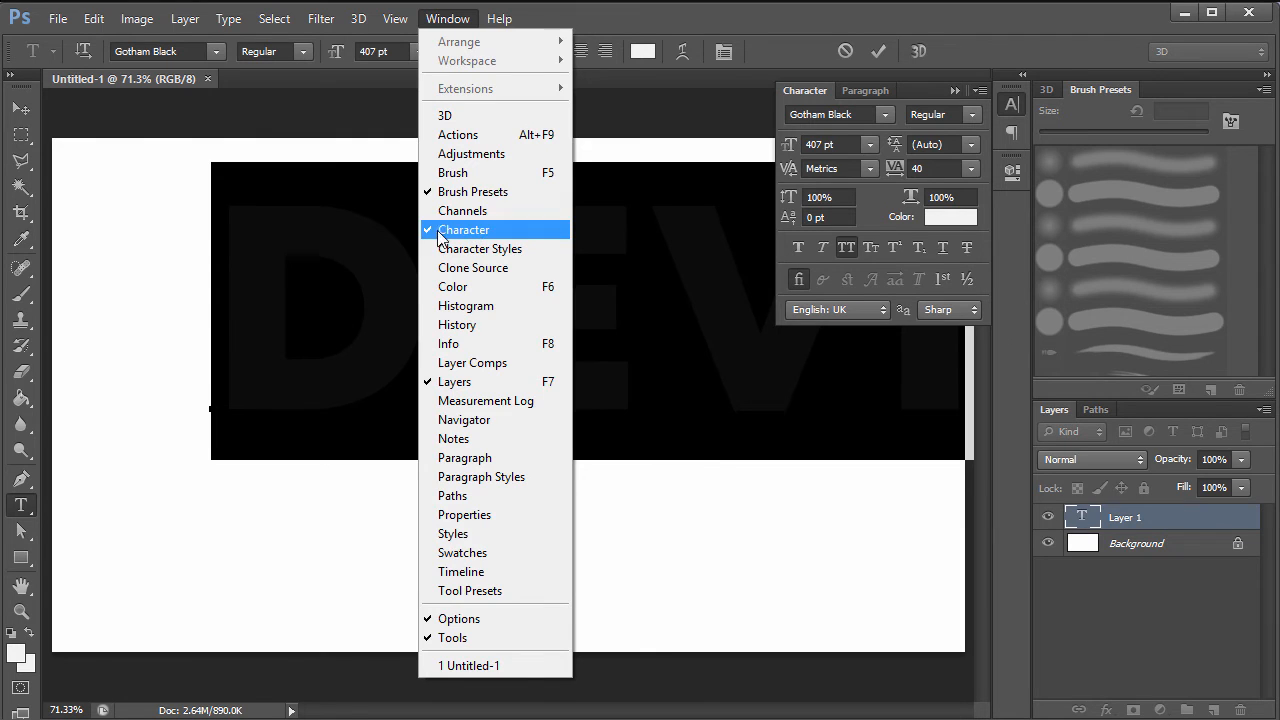
pyautogui.click(916, 40)
pyautogui.moveTo(789, 147); pyautogui.dragTo(540, 206)
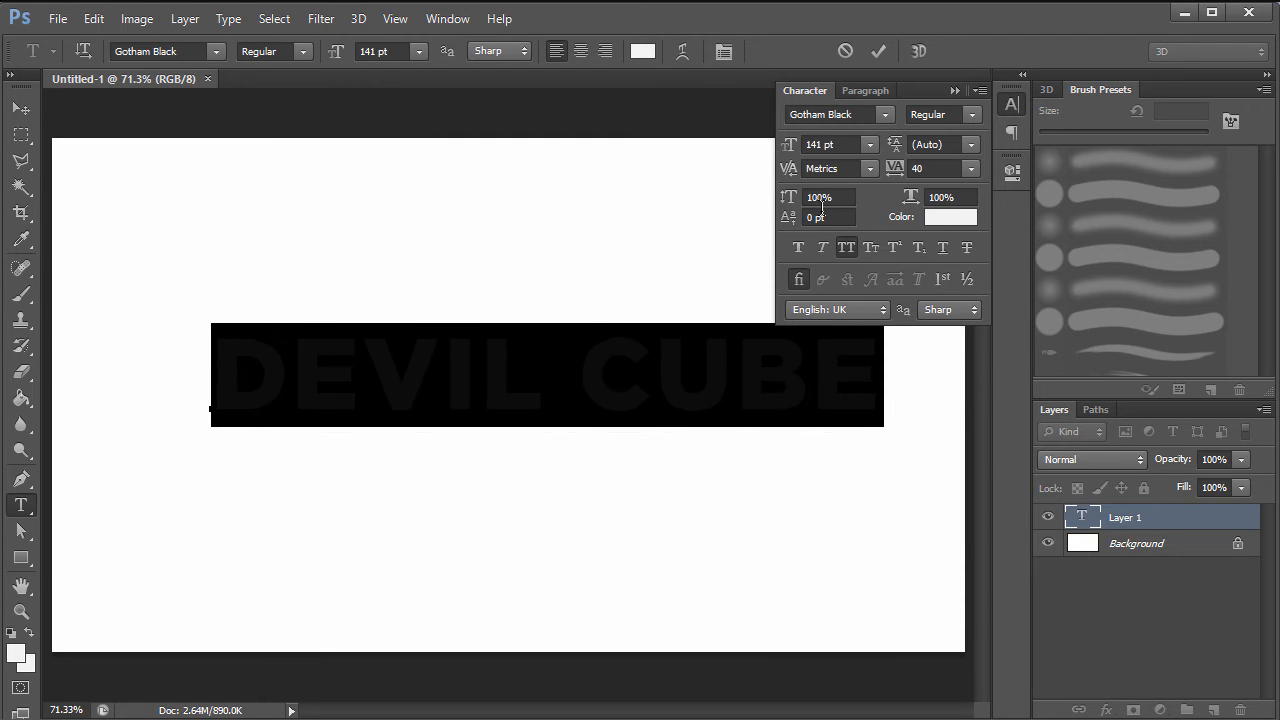
pyautogui.write('140')
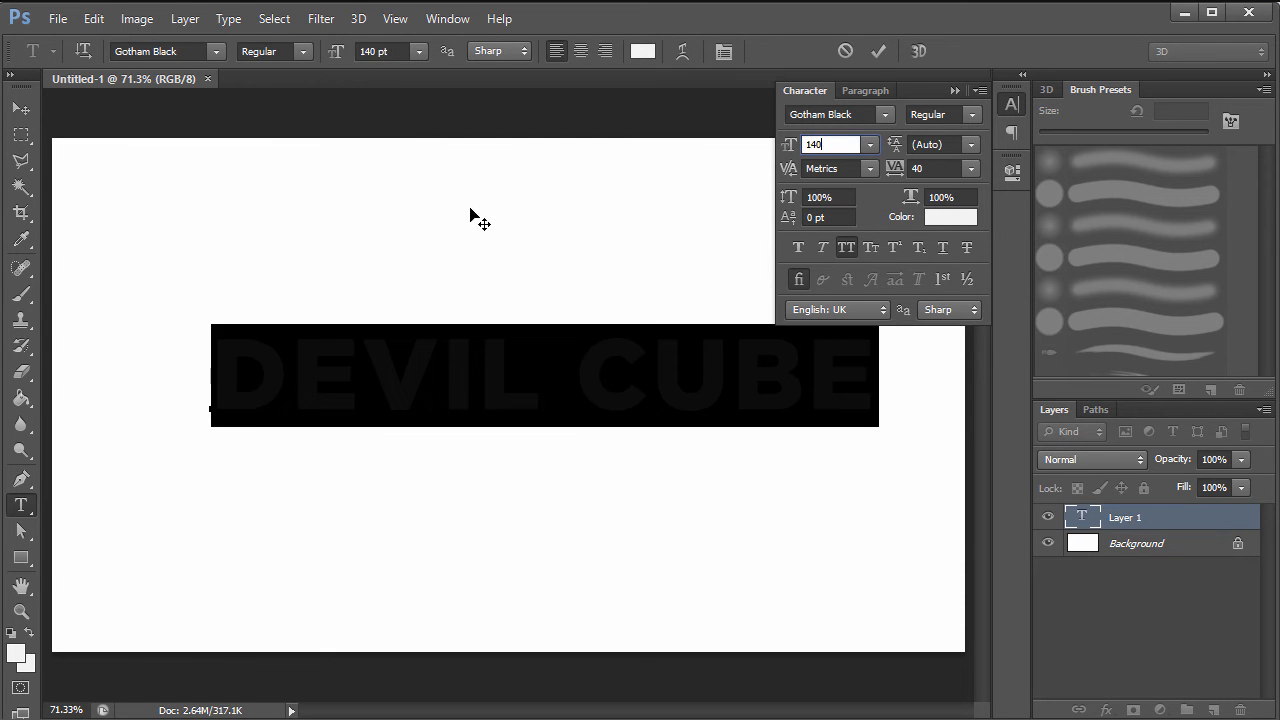
pyautogui.click(960, 226)
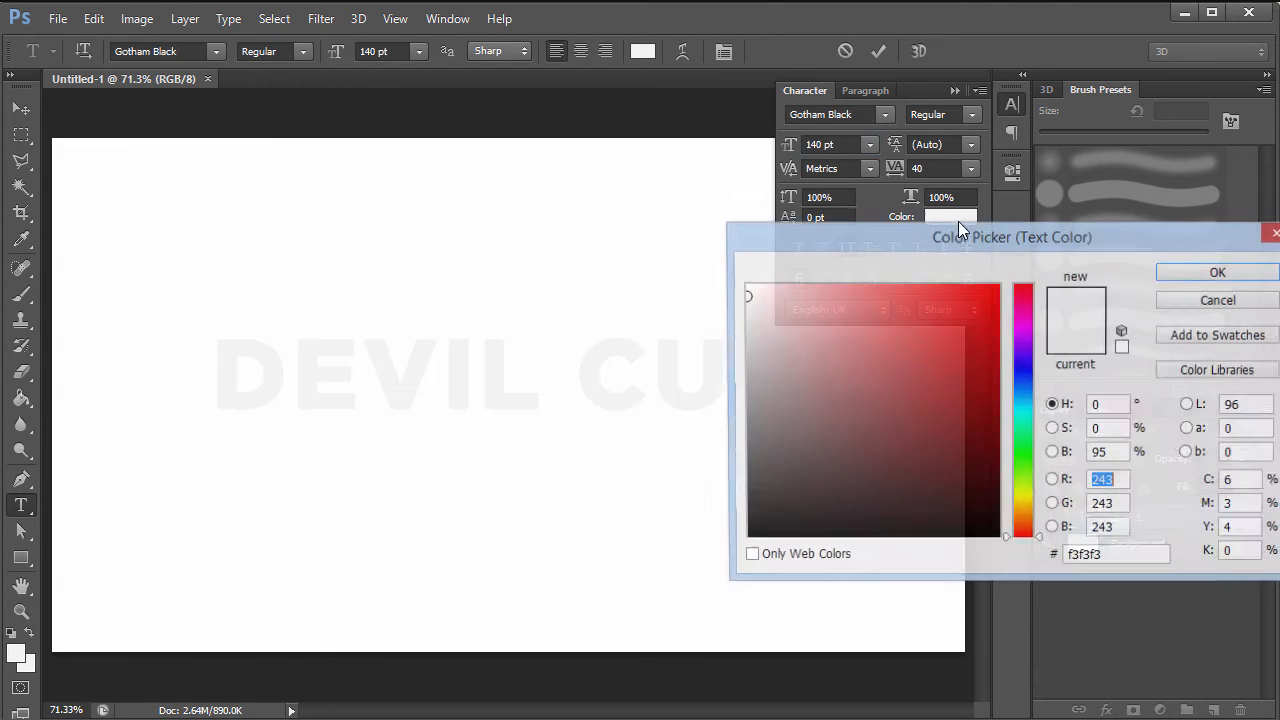
pyautogui.moveTo(765, 297); pyautogui.dragTo(641, 219)
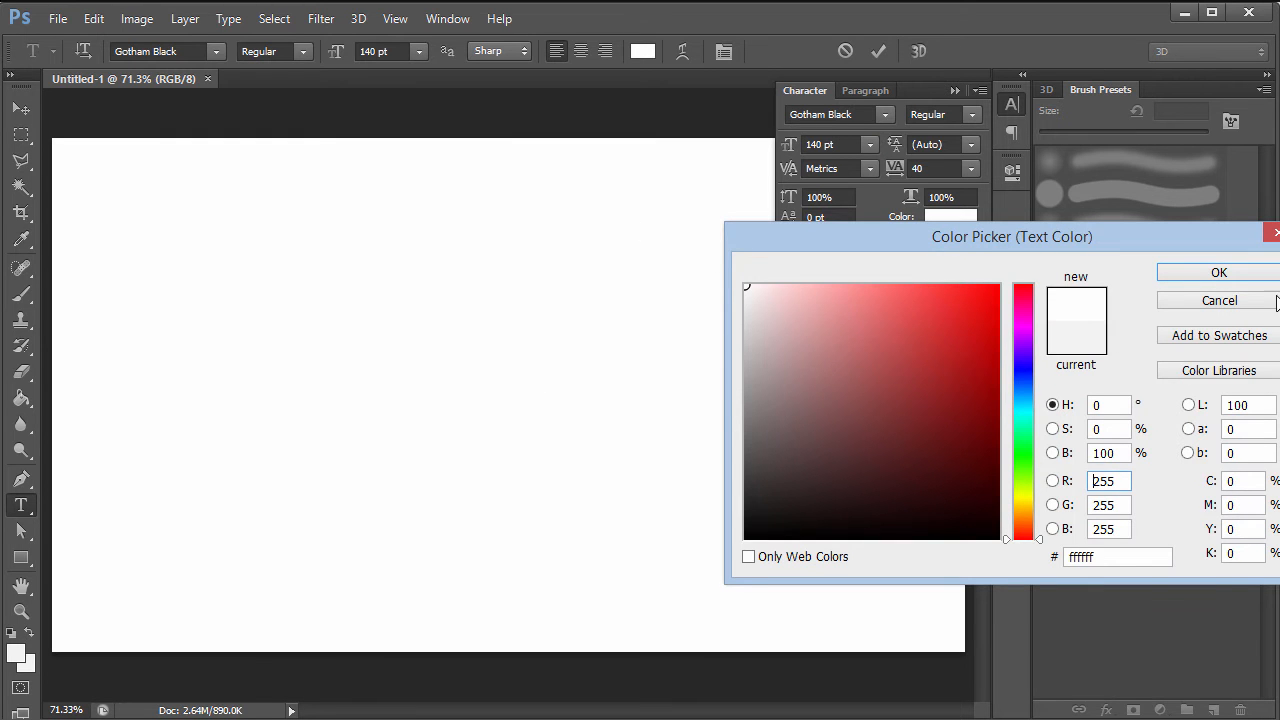
pyautogui.click(1238, 276)
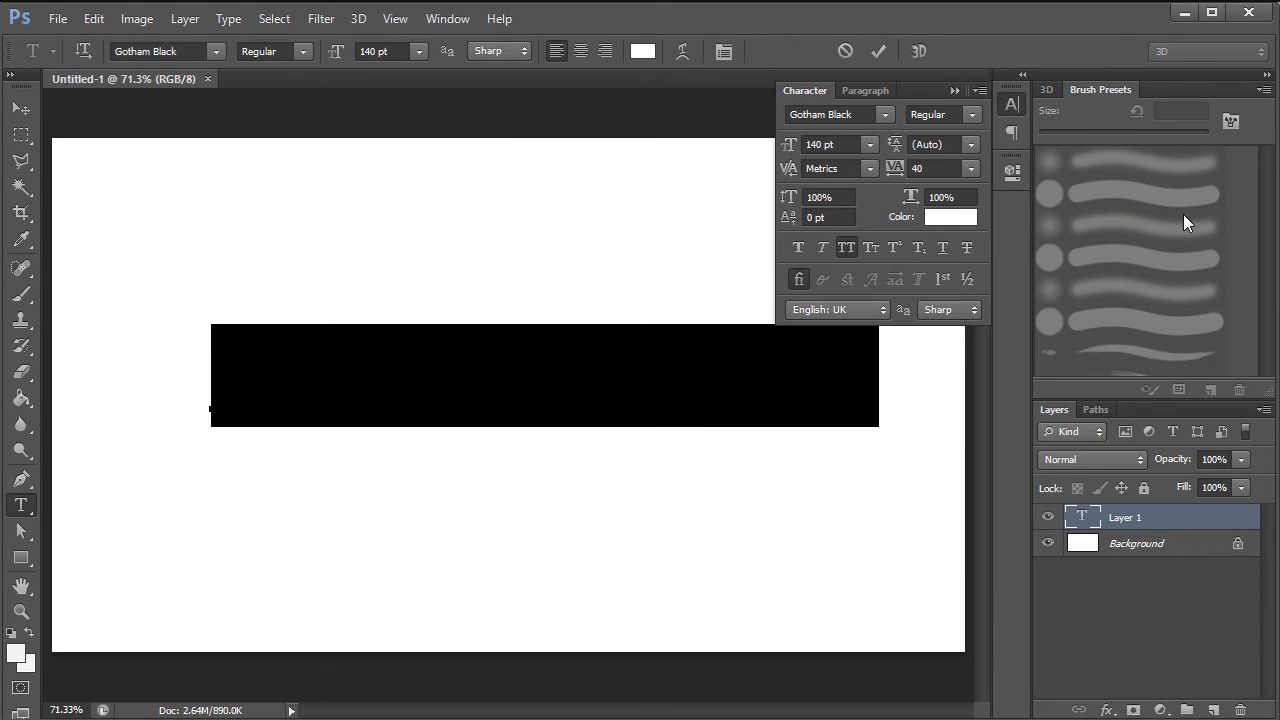
pyautogui.click(956, 91)
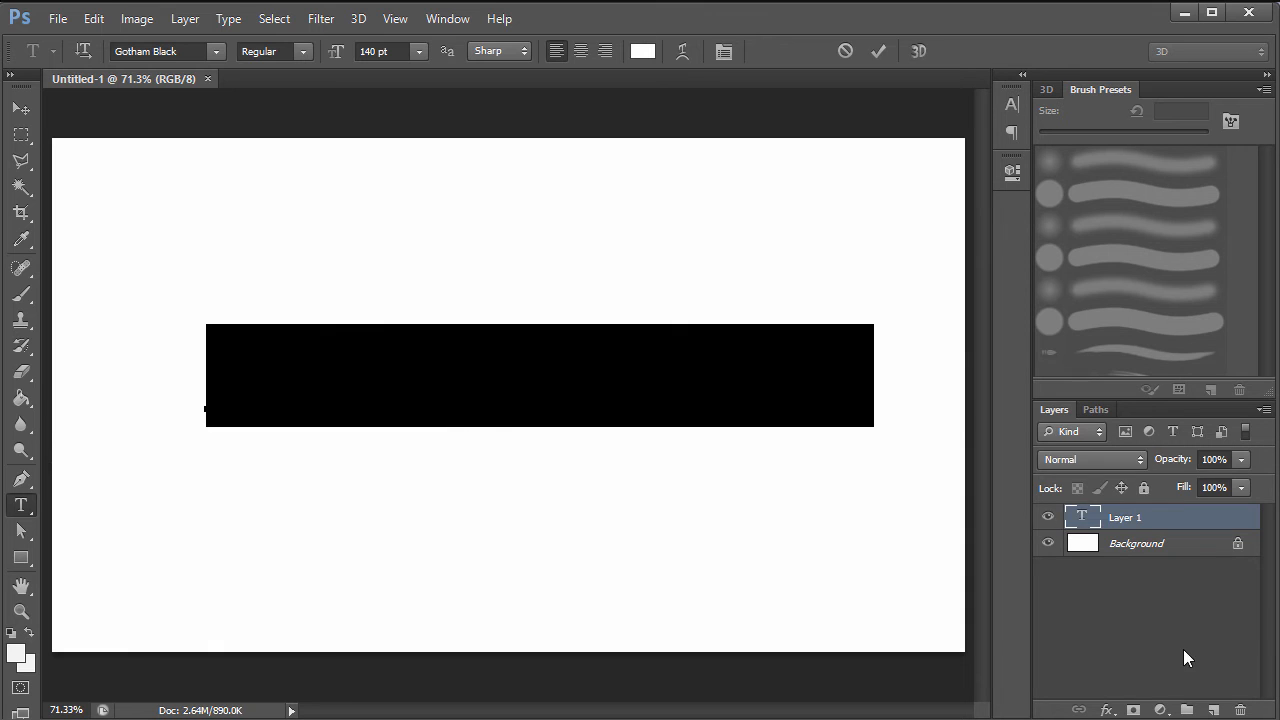
# - Commit the text, hide the DEVIL CUBE layer, and convert Background into Layer 0
pyautogui.click(1146, 612)
pyautogui.click(1047, 517)
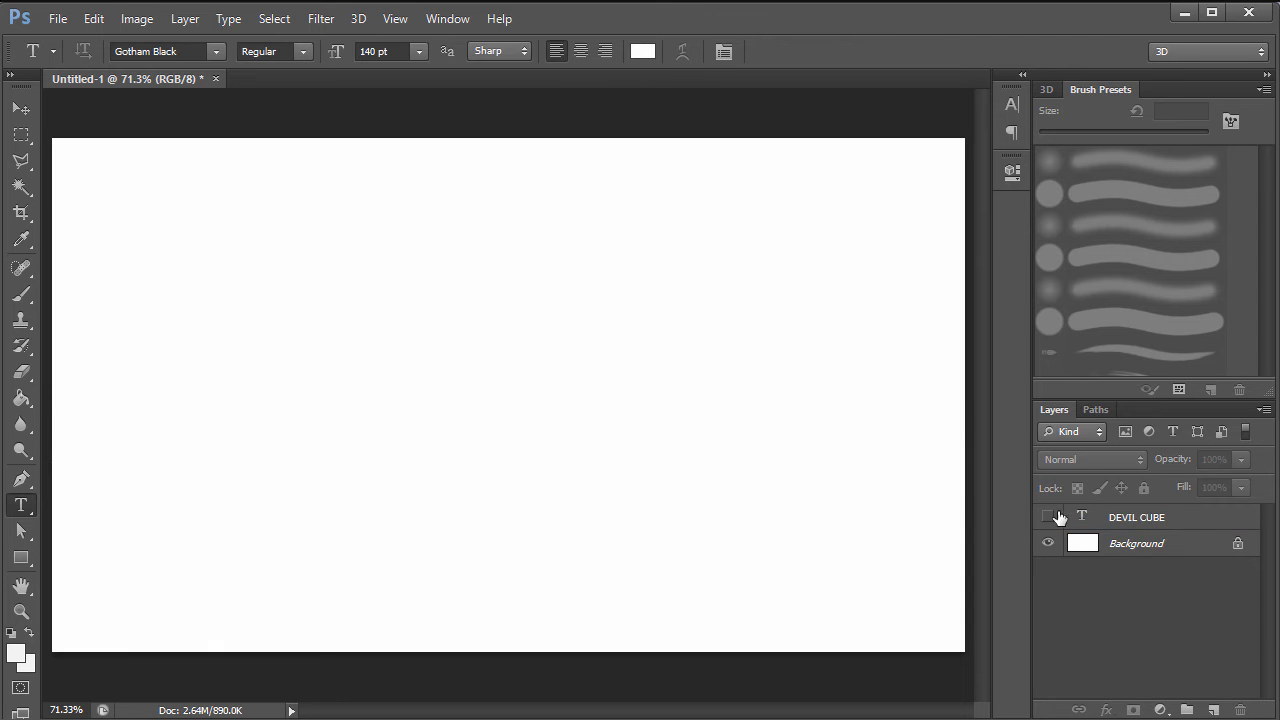
pyautogui.click(1157, 545)
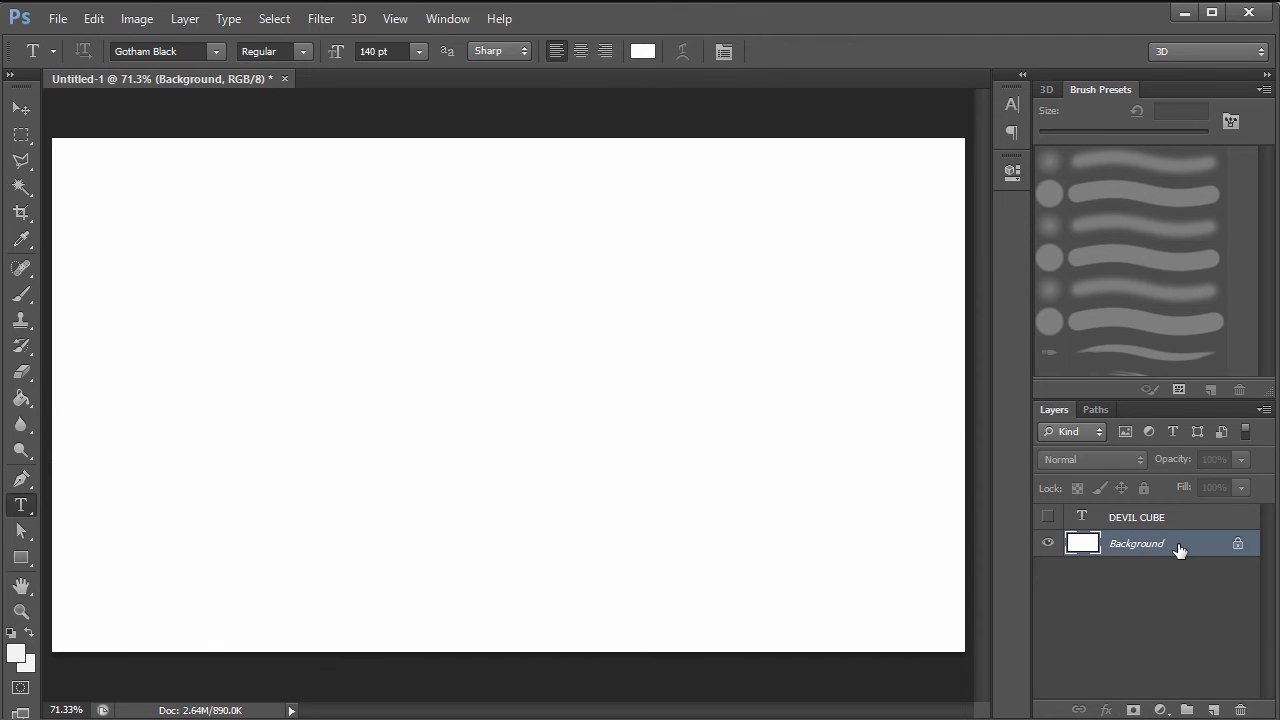
pyautogui.doubleClick(1179, 546)
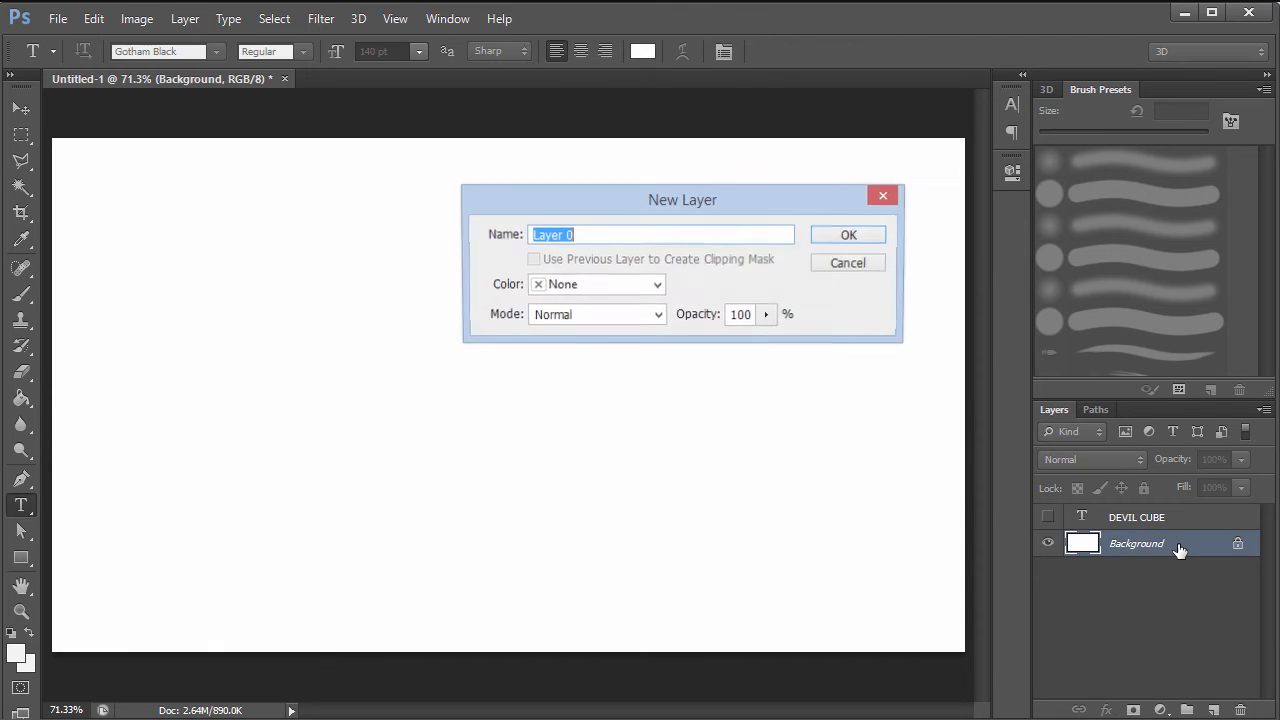
pyautogui.click(849, 236)
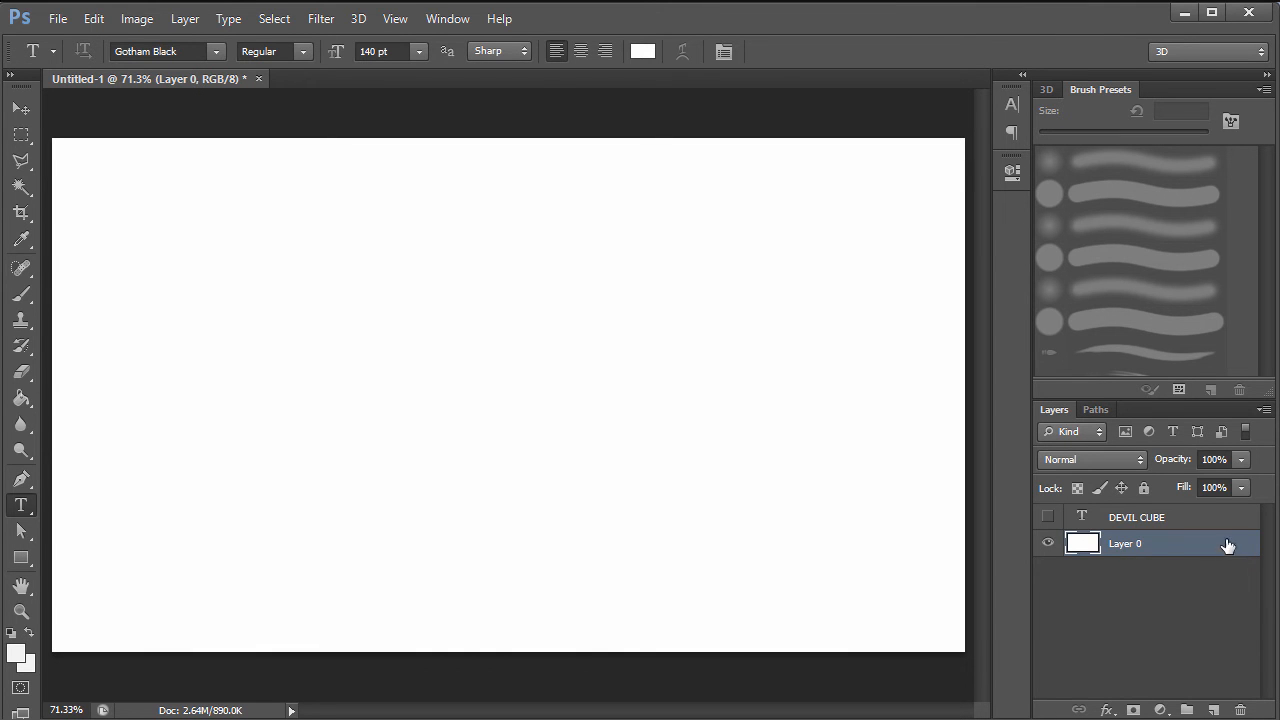
# - Add a Gradient Overlay to Layer 0 with a 90° angle
pyautogui.doubleClick(1176, 546)
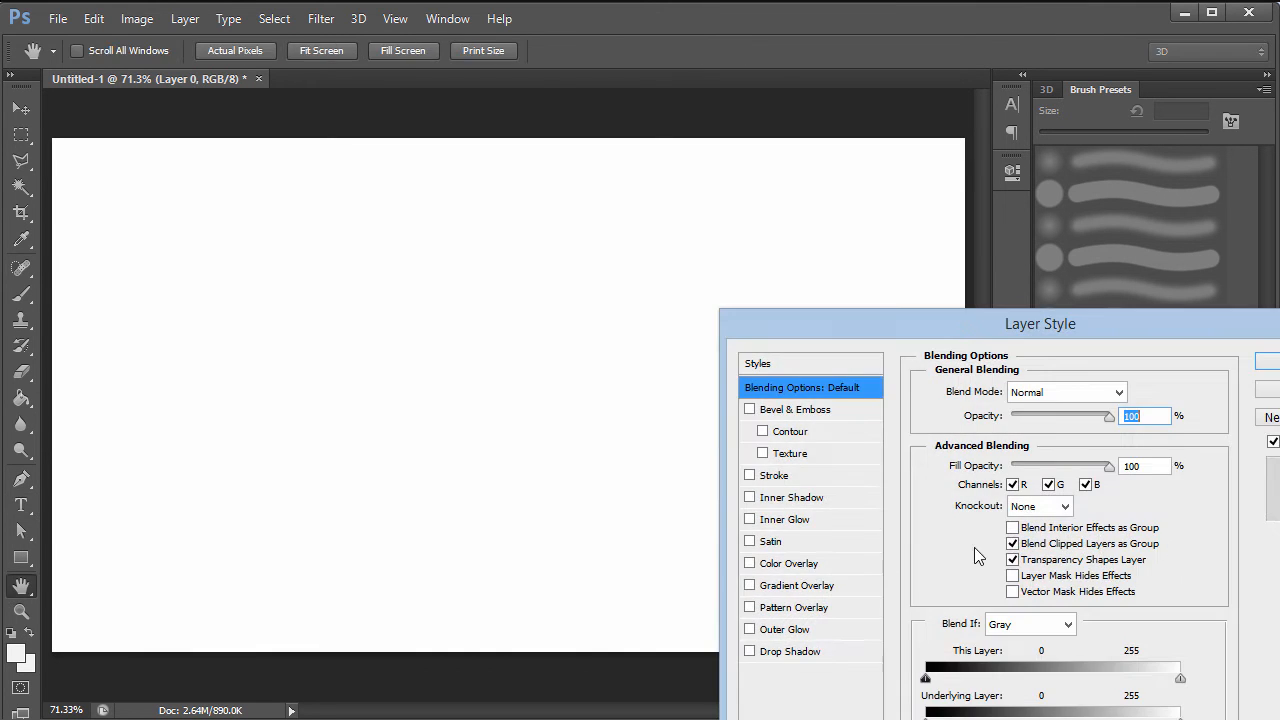
pyautogui.click(793, 588)
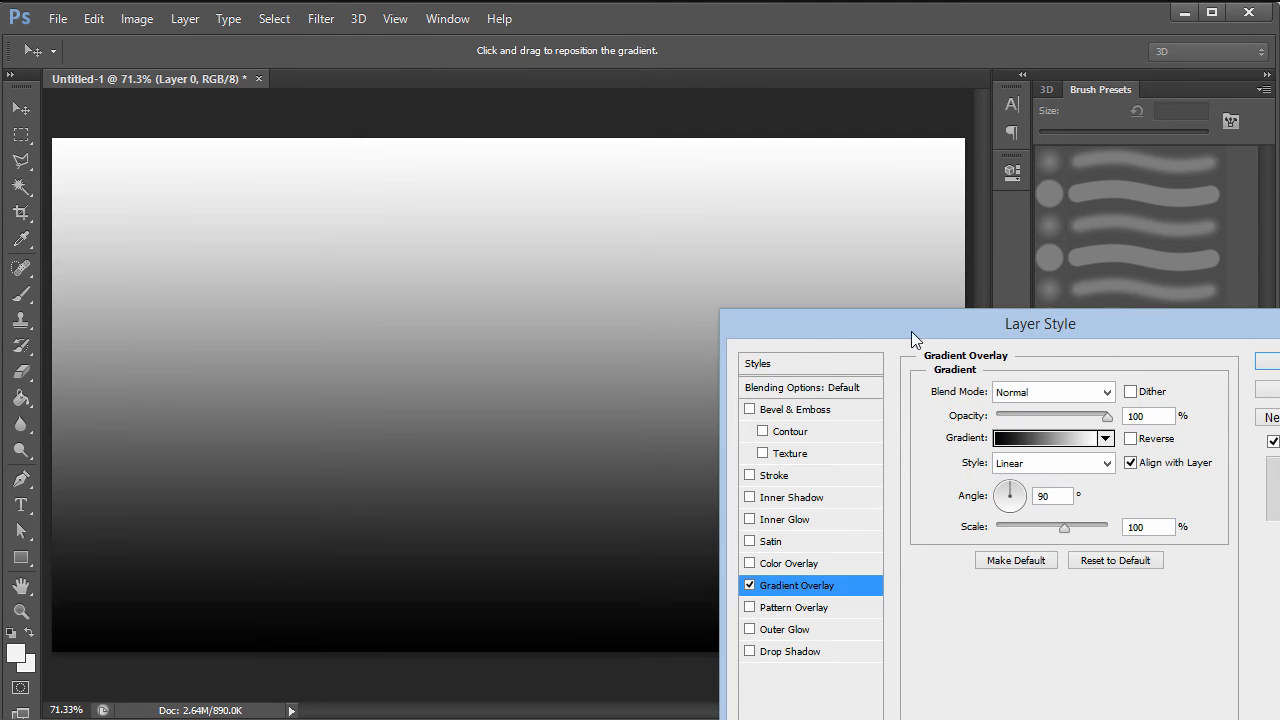
pyautogui.moveTo(914, 325); pyautogui.dragTo(854, 167)
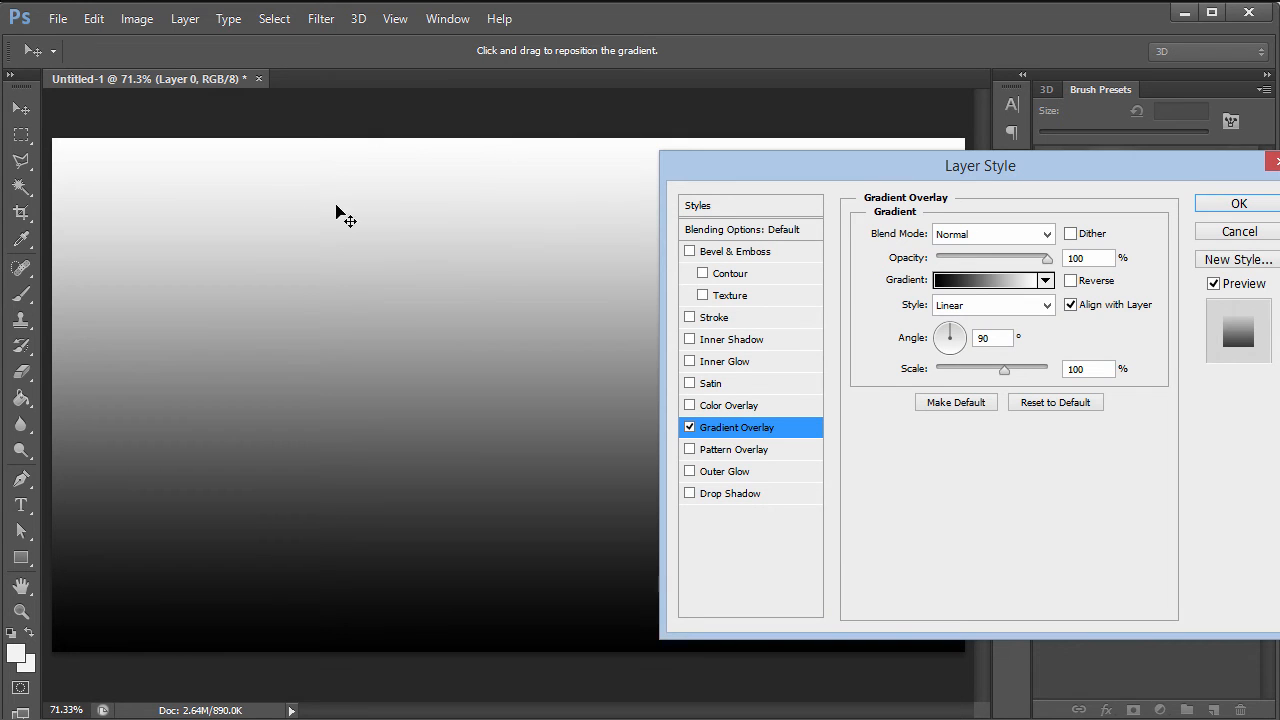
pyautogui.moveTo(952, 346); pyautogui.dragTo(952, 318)
pyautogui.doubleClick(993, 337)
pyautogui.write('90')
# - Change the gradient's white stop to dark grey 1a1a1a and set the overlay to Multiply
pyautogui.click(992, 280)
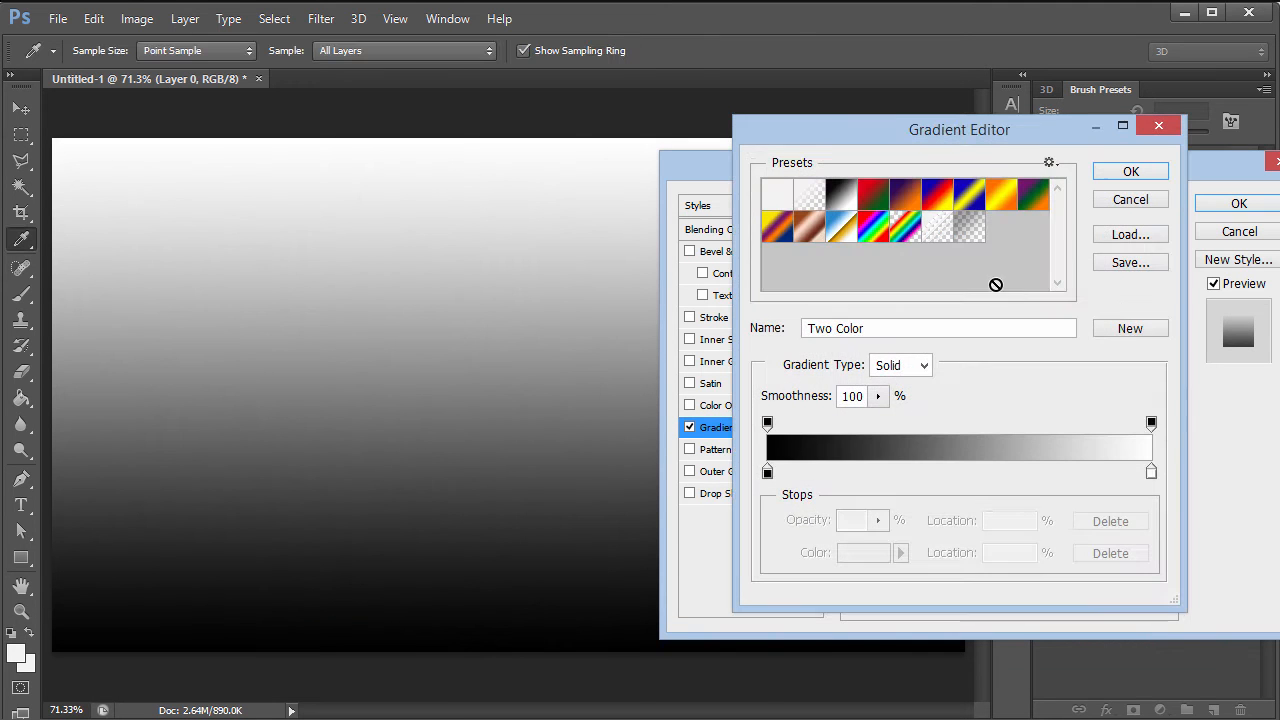
pyautogui.doubleClick(1151, 474)
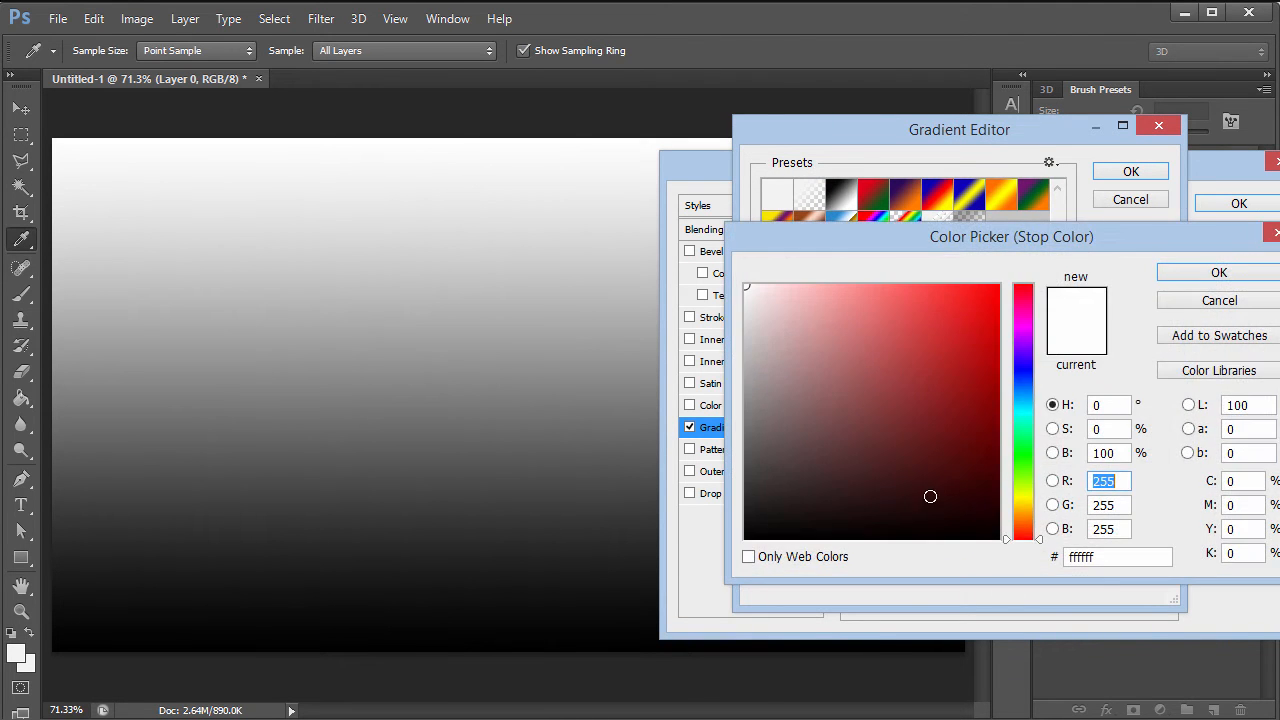
pyautogui.moveTo(766, 509); pyautogui.dragTo(721, 518)
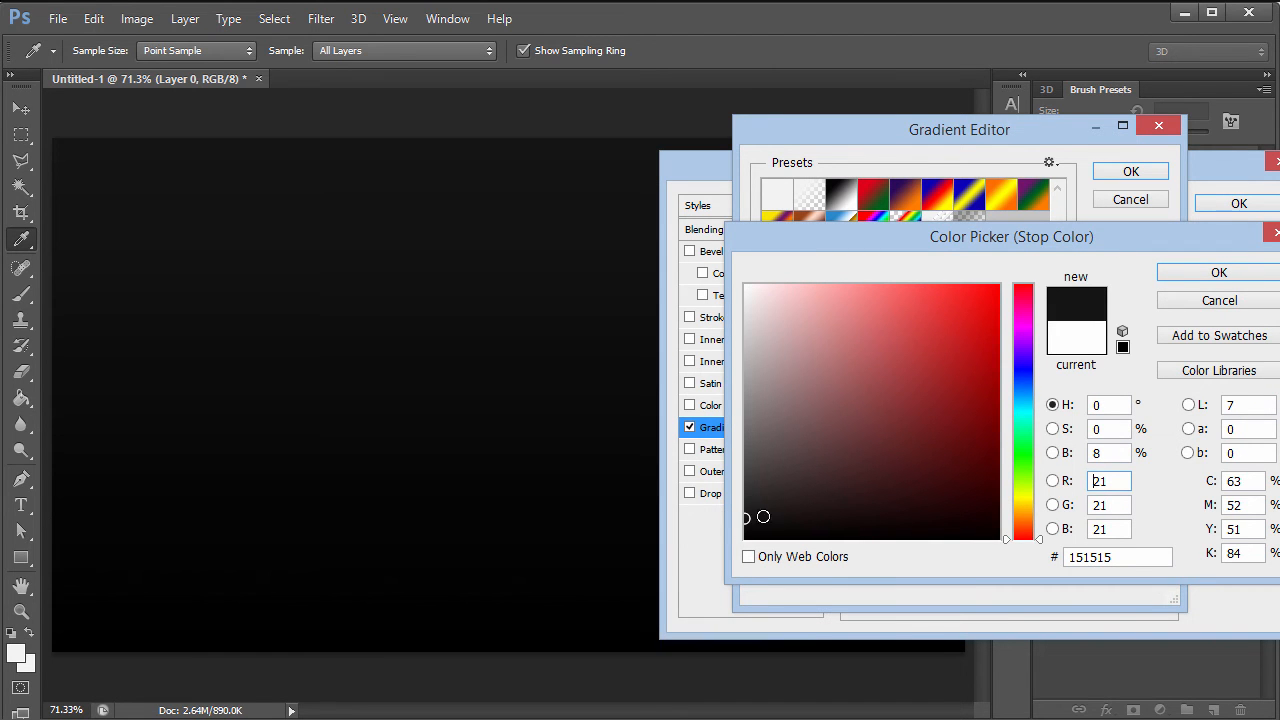
pyautogui.doubleClick(1118, 450)
pyautogui.write('10')
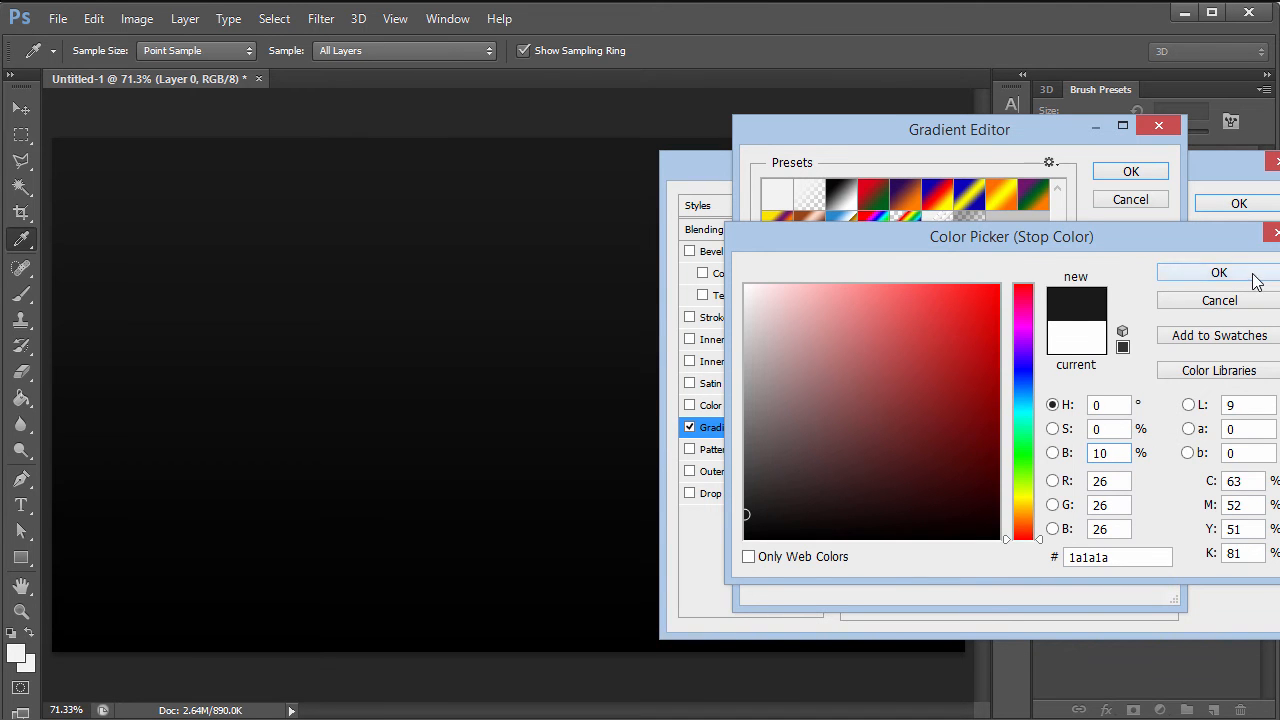
pyautogui.click(1219, 272)
pyautogui.click(1124, 172)
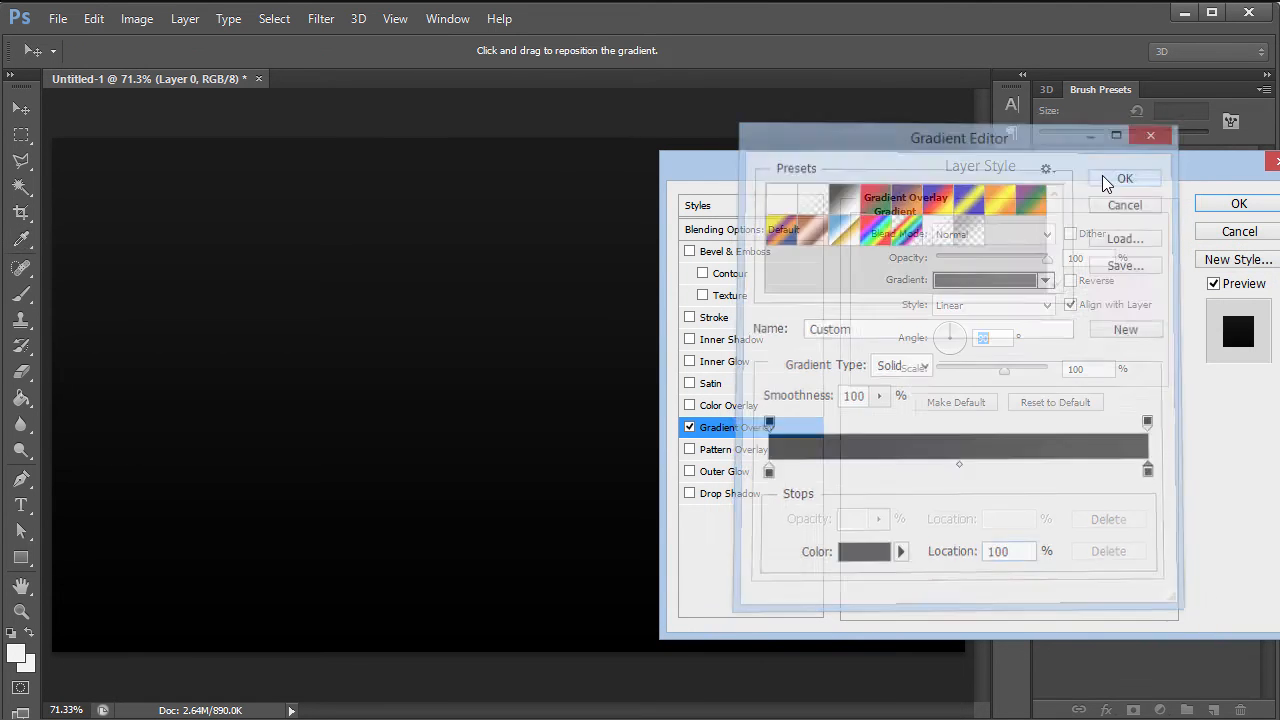
pyautogui.click(968, 236)
pyautogui.click(985, 320)
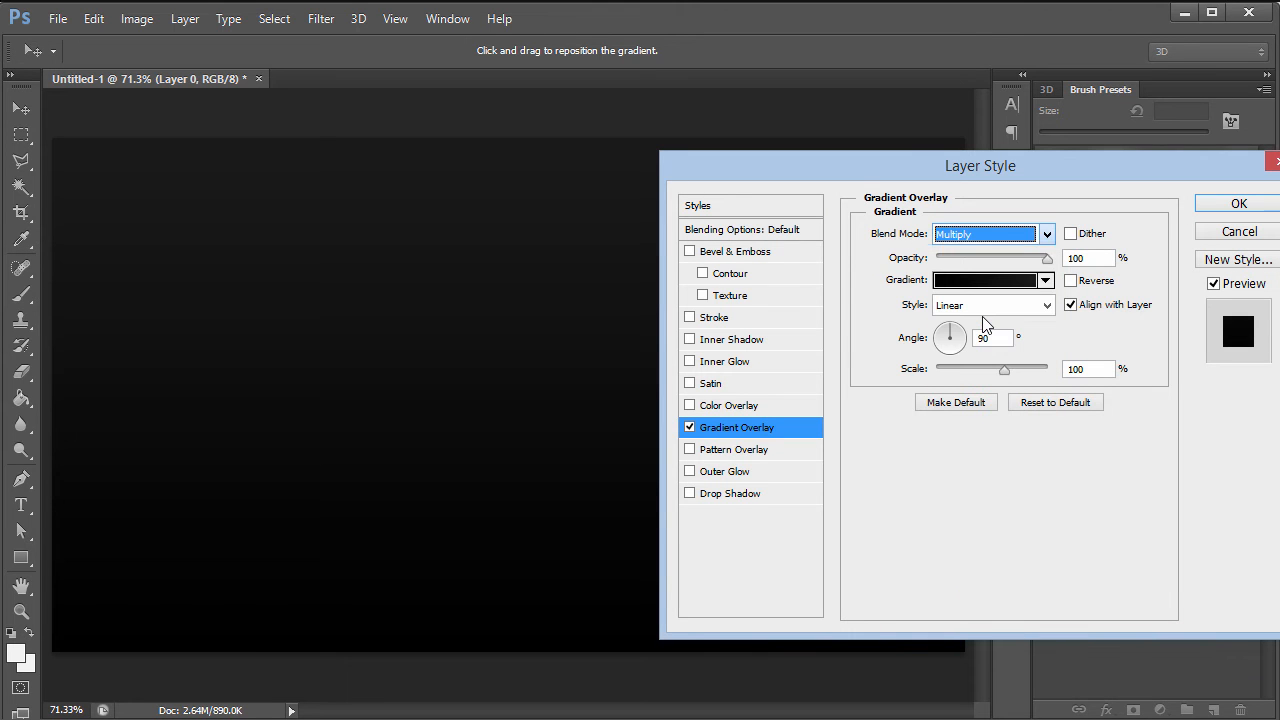
# - Add a light grey textured Pattern Overlay at 100 scale alongside the gradient and apply
pyautogui.click(690, 450)
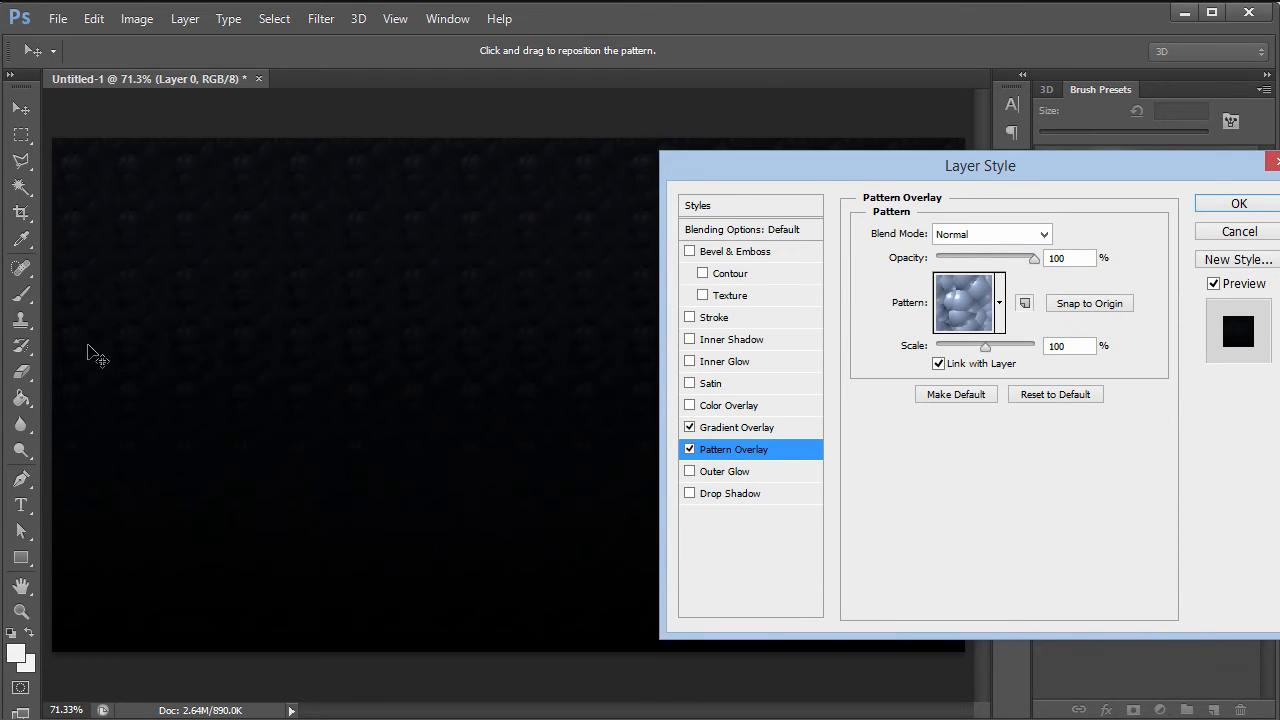
pyautogui.click(689, 427)
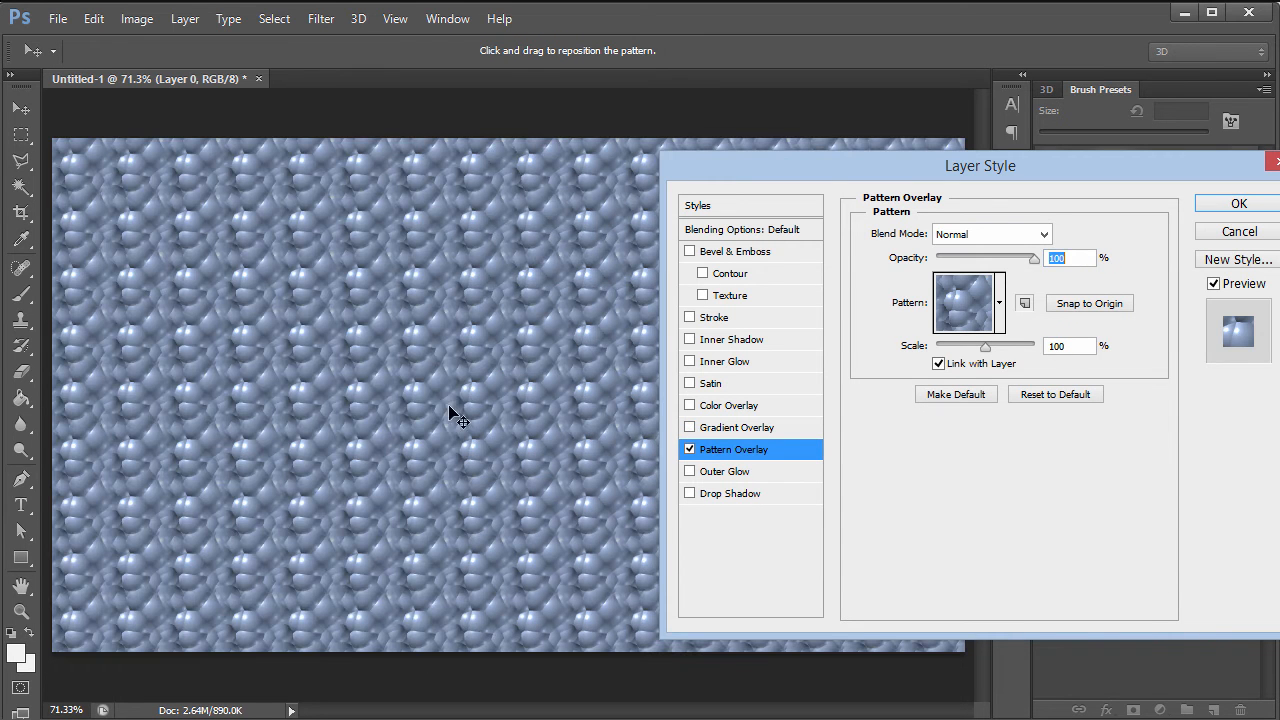
pyautogui.click(999, 302)
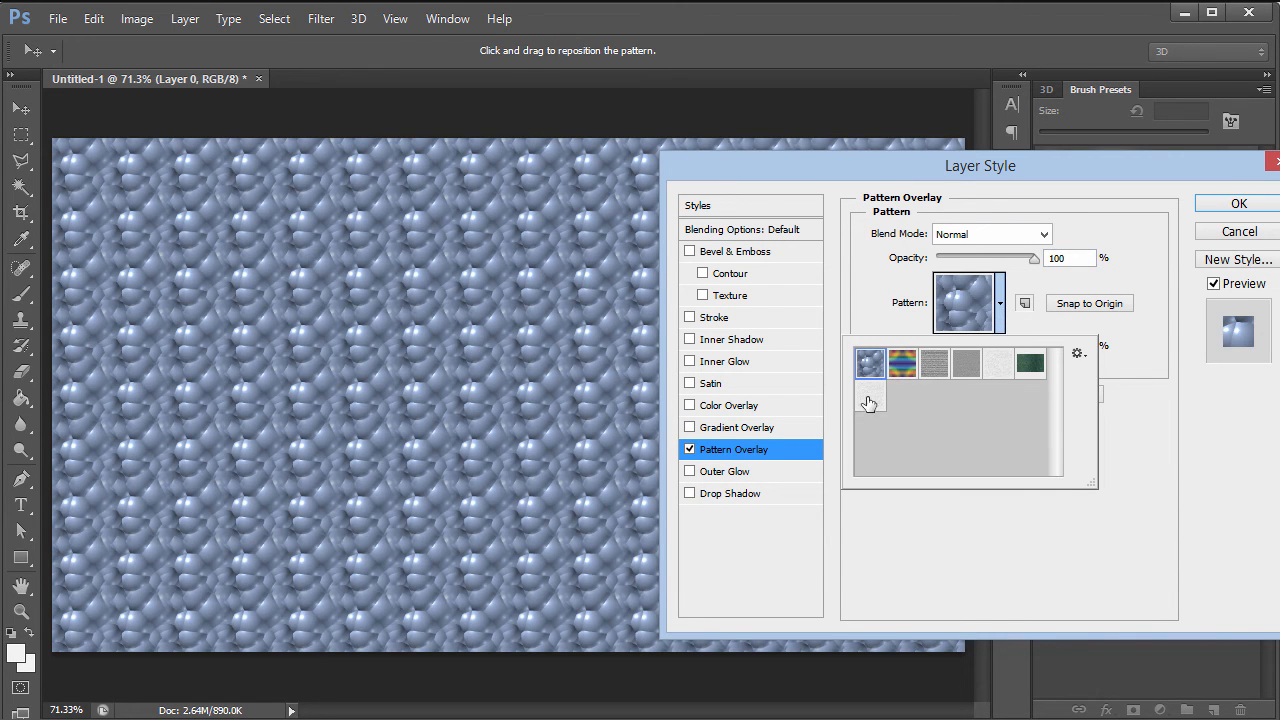
pyautogui.click(998, 365)
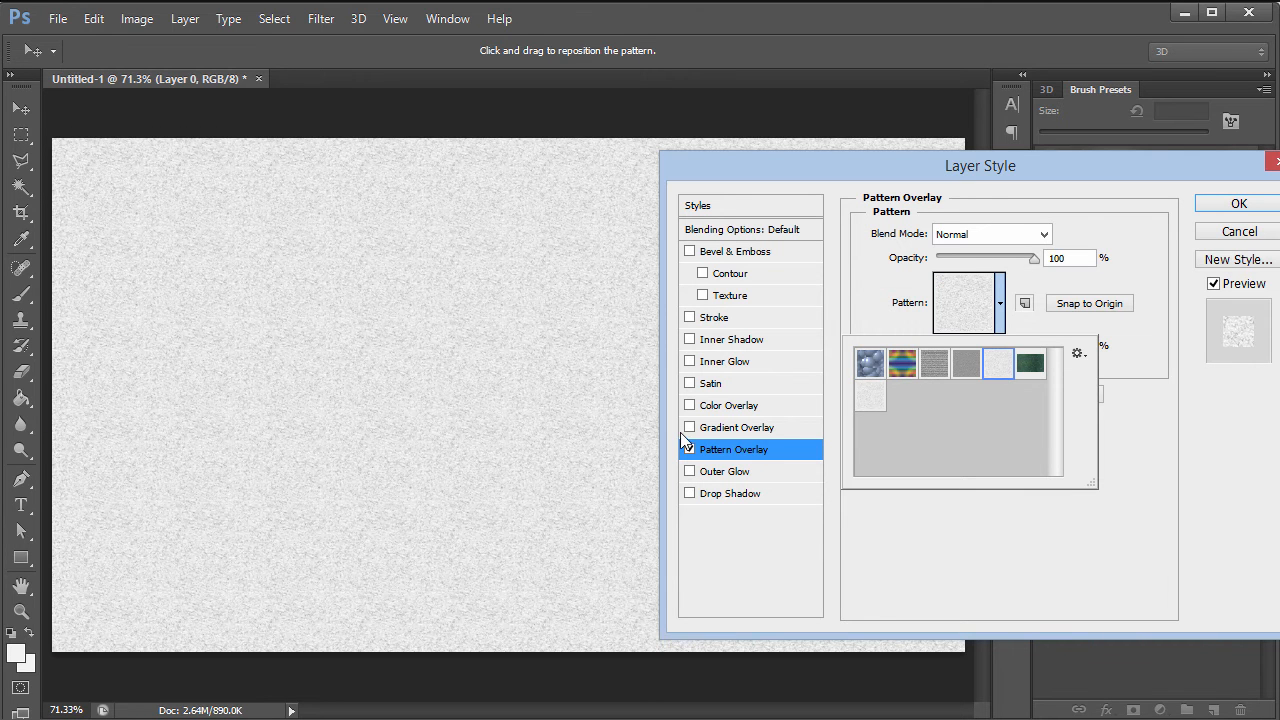
pyautogui.click(695, 430)
pyautogui.click(690, 428)
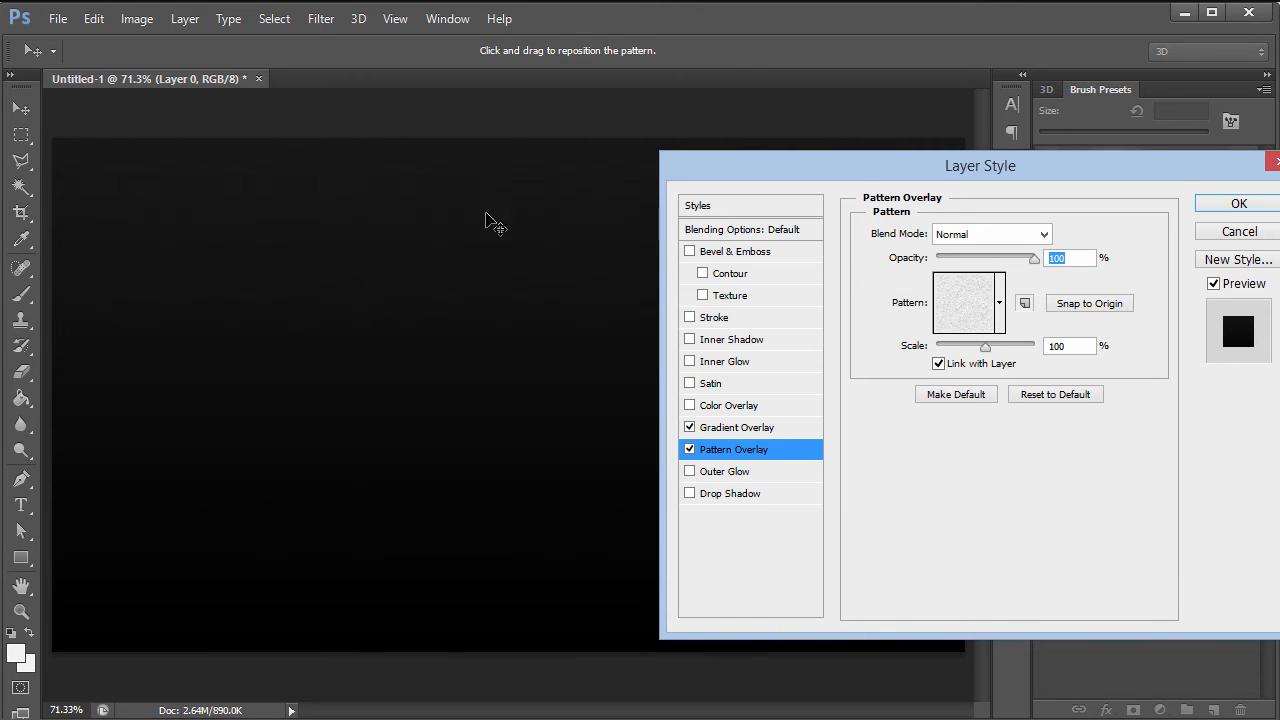
pyautogui.moveTo(986, 346)
pyautogui.mouseDown()
pyautogui.moveTo(1053, 343)
pyautogui.moveTo(936, 347)
pyautogui.moveTo(1004, 346)
pyautogui.mouseUp()
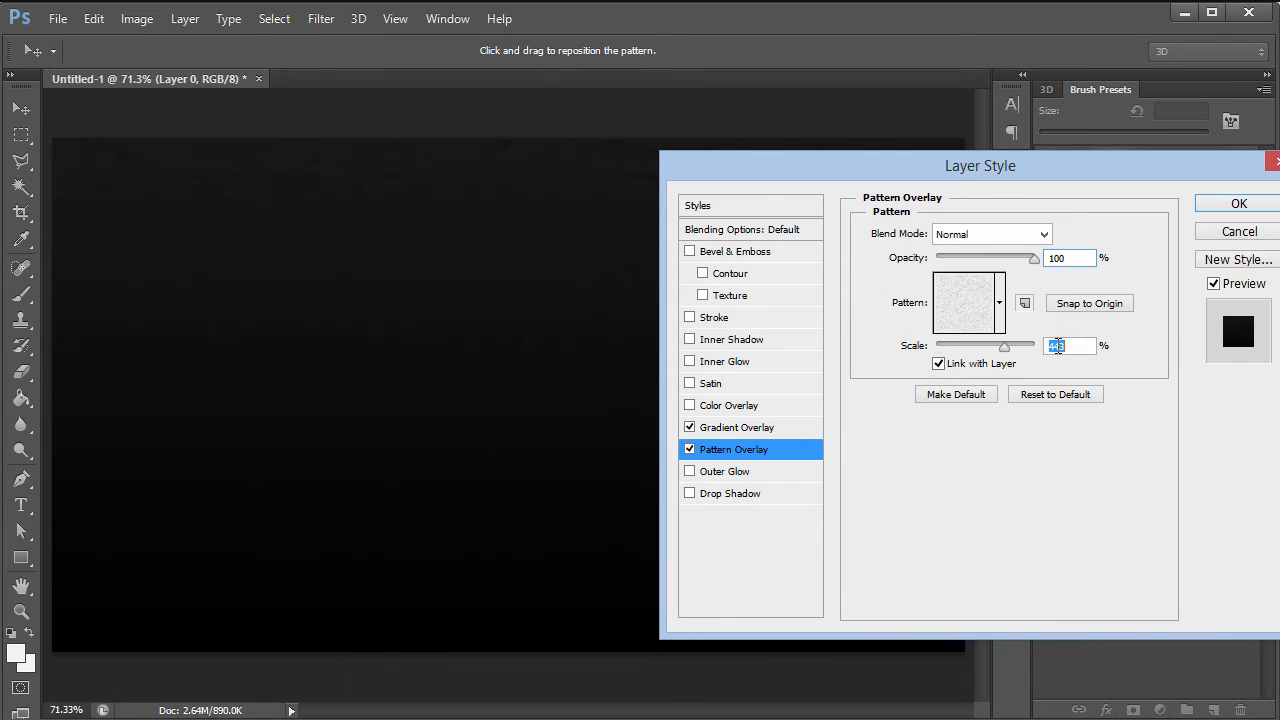
pyautogui.write('100')
pyautogui.click(1232, 205)
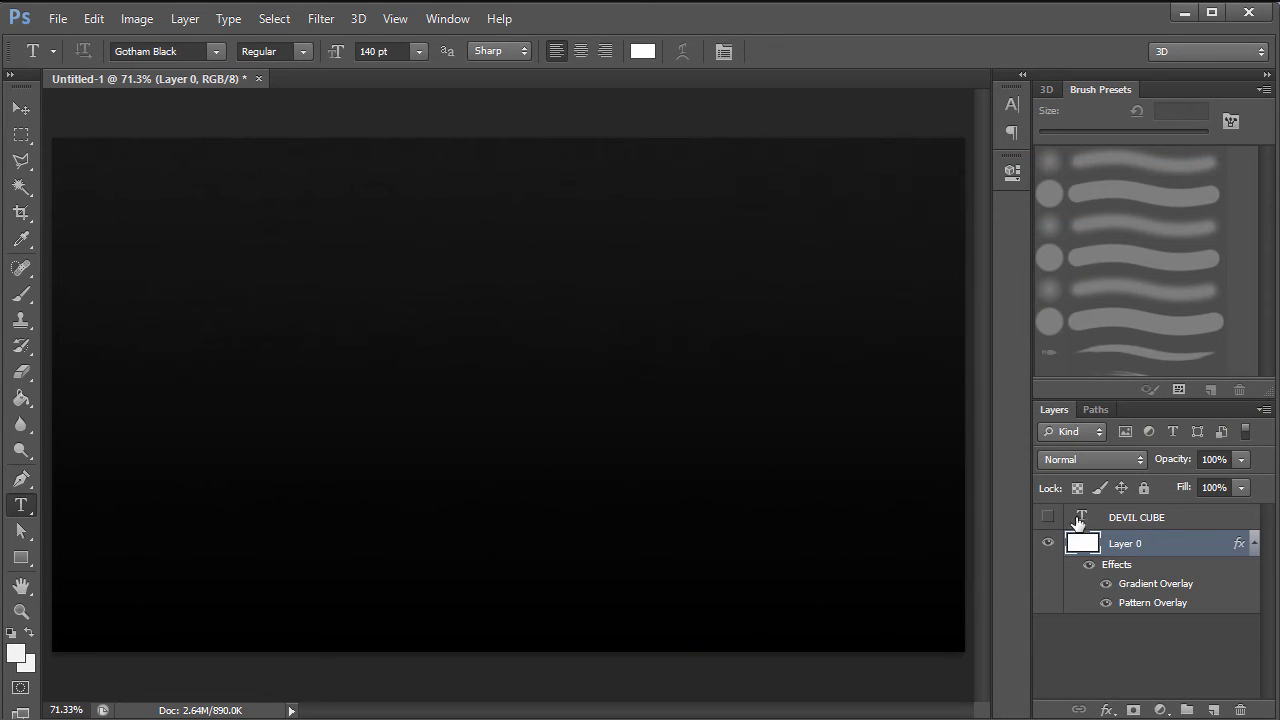
# - Show the DEVIL CUBE layer and centre it vertically and horizontally on the canvas
pyautogui.click(1050, 519)
pyautogui.click(1254, 543)
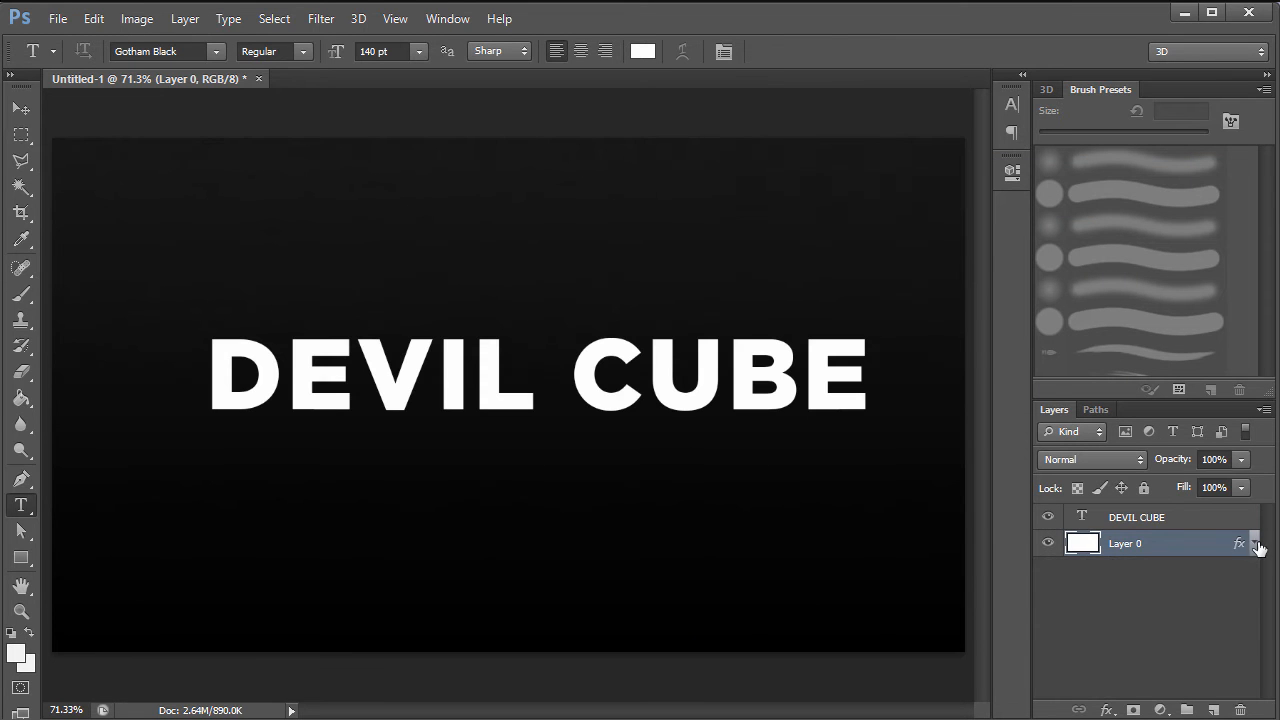
pyautogui.click(1188, 516)
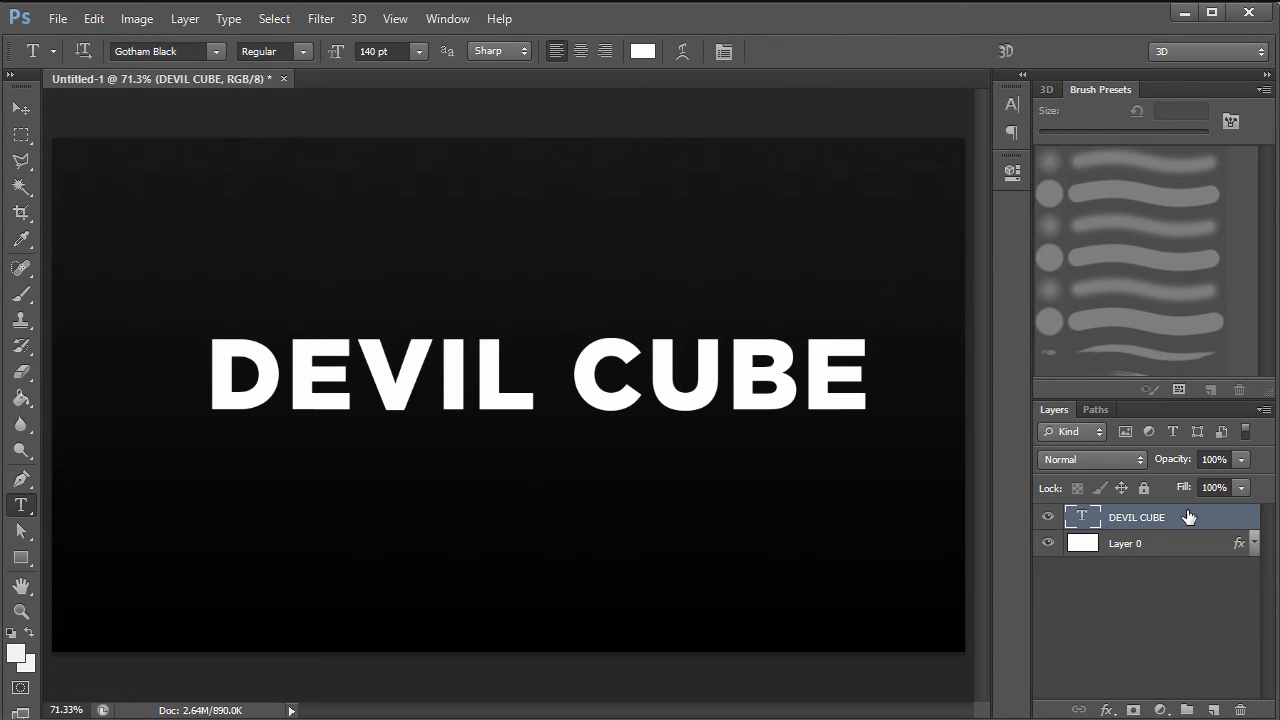
pyautogui.hotkey('ctrl', 'a')
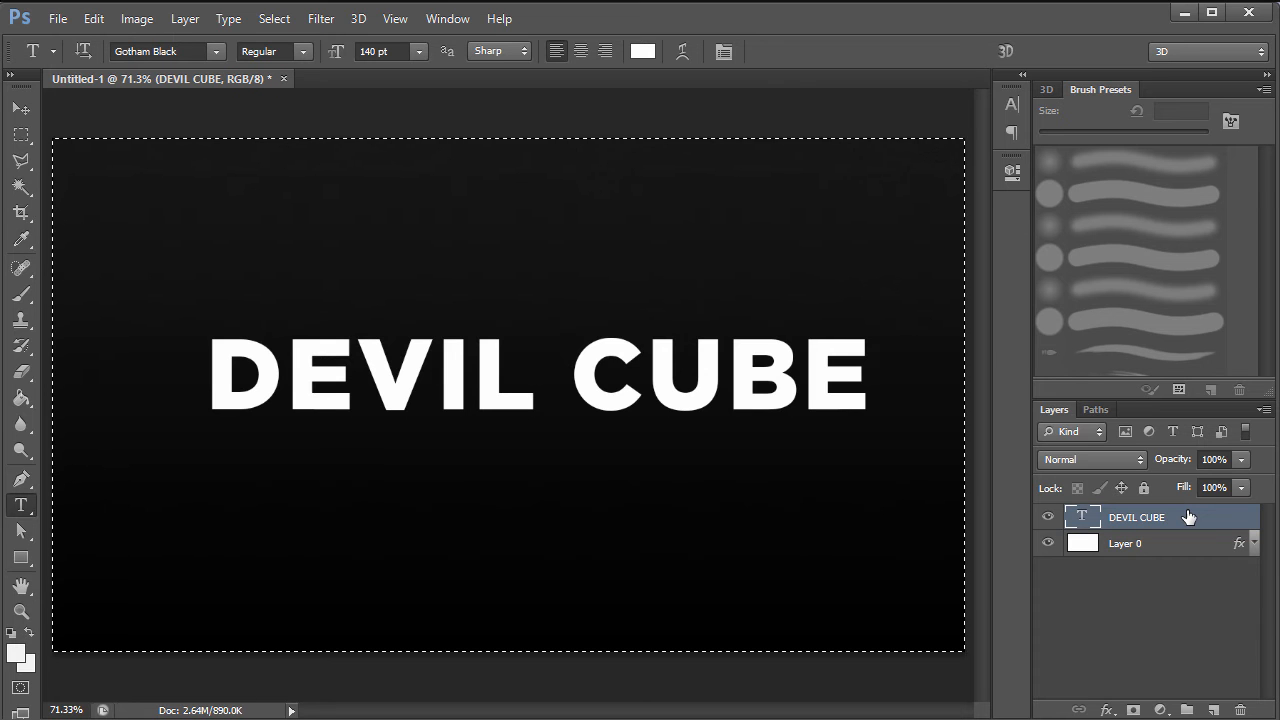
pyautogui.click(19, 112)
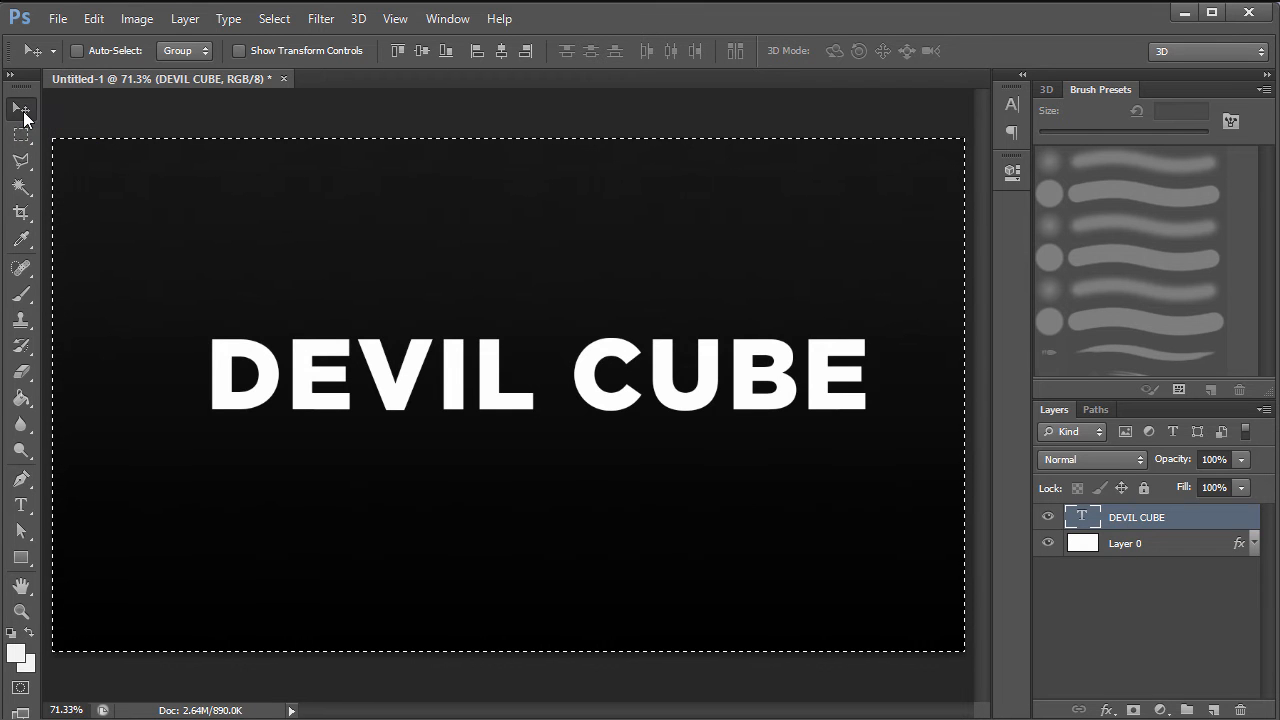
pyautogui.click(424, 50)
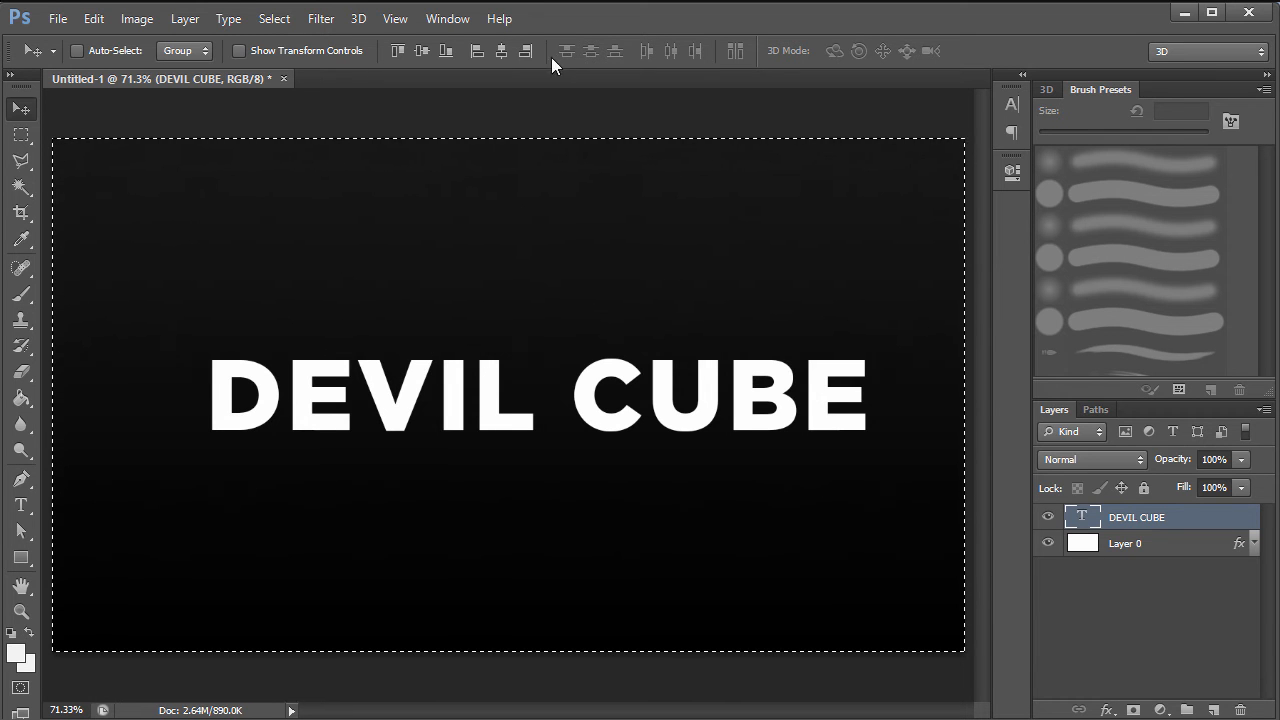
pyautogui.click(502, 50)
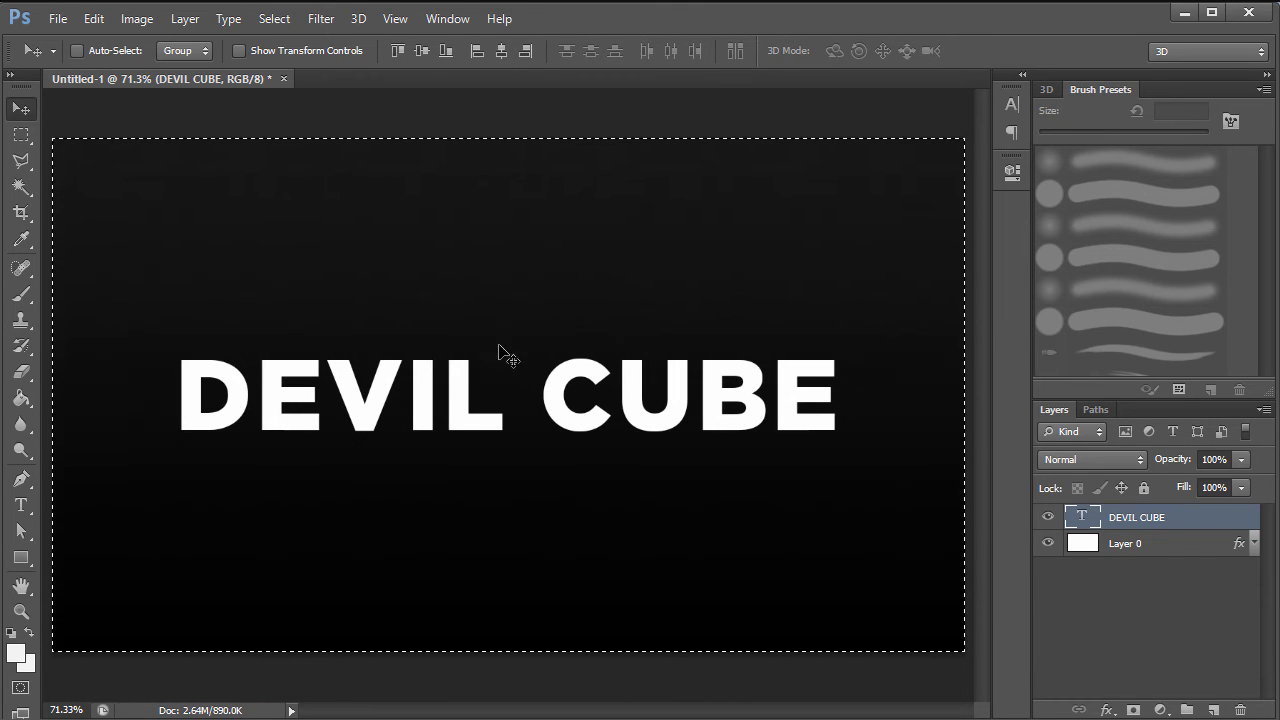
pyautogui.hotkey('ctrl', 'd')
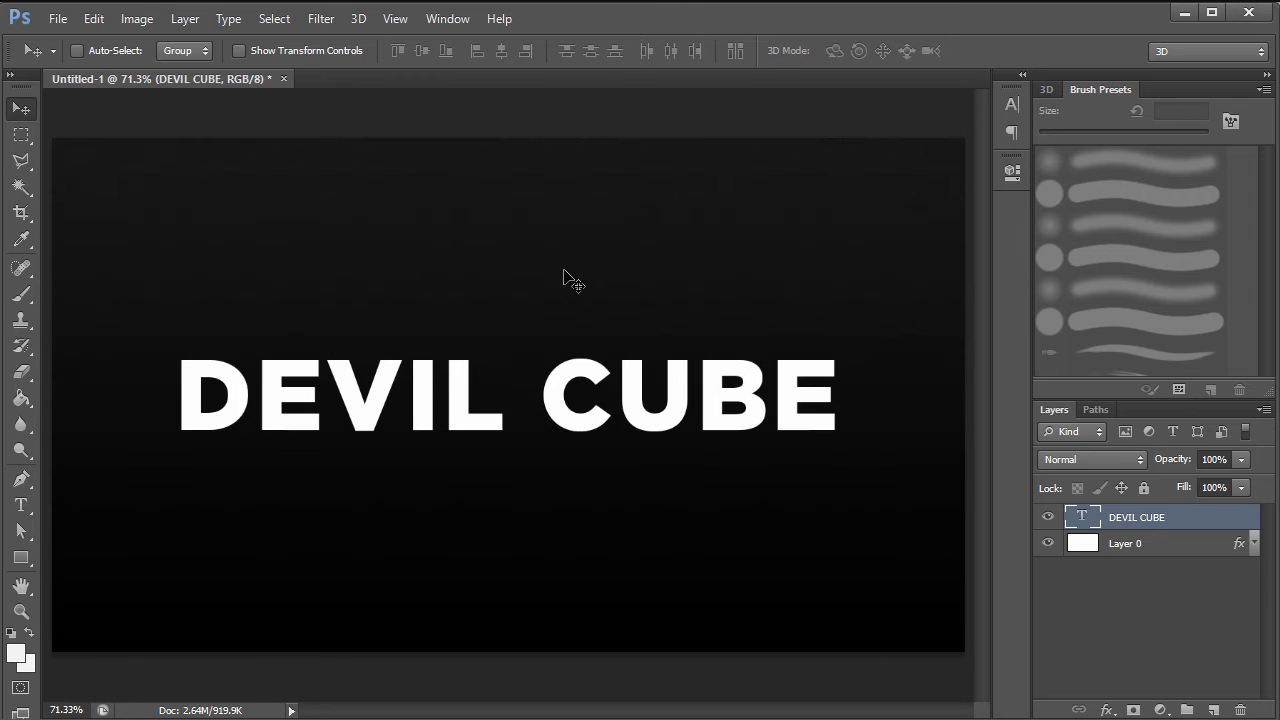
# - Try the fonts Montroc Super-Italic, Rektec and Vermin Vibes 4 on the DEVIL CUBE text
pyautogui.doubleClick(1089, 520)
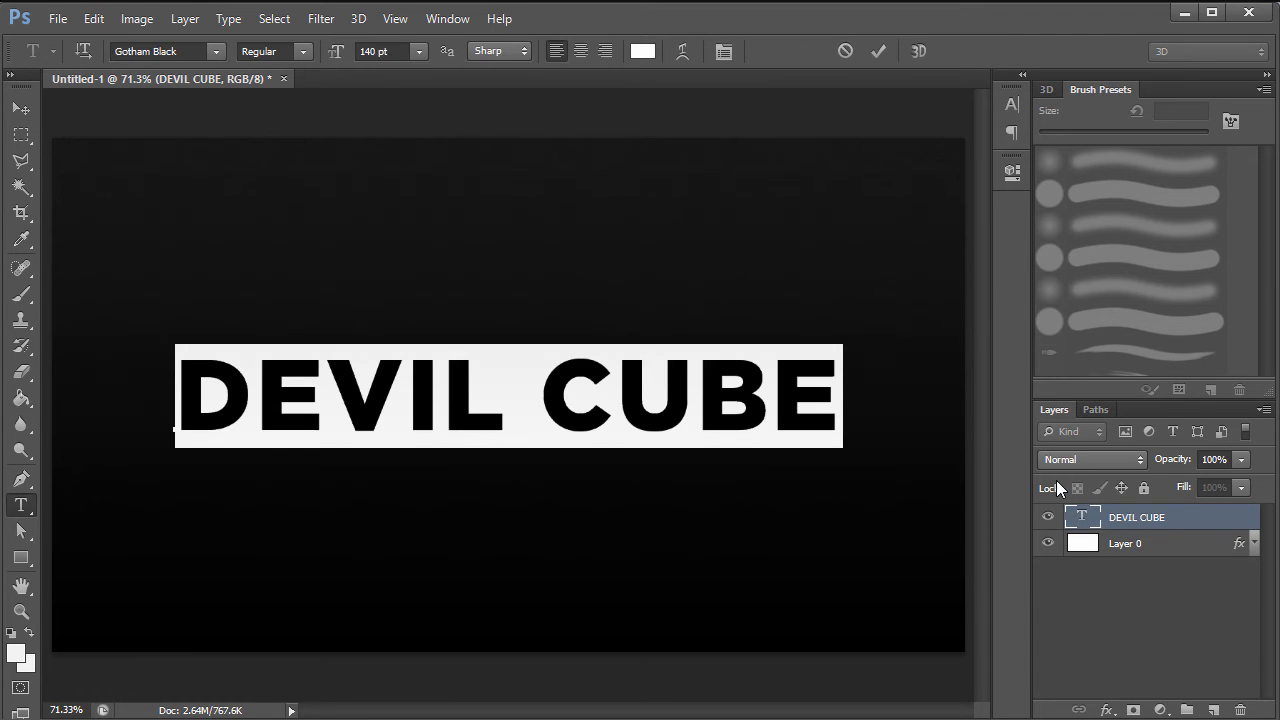
pyautogui.click(1010, 104)
pyautogui.click(841, 112)
pyautogui.click(880, 115)
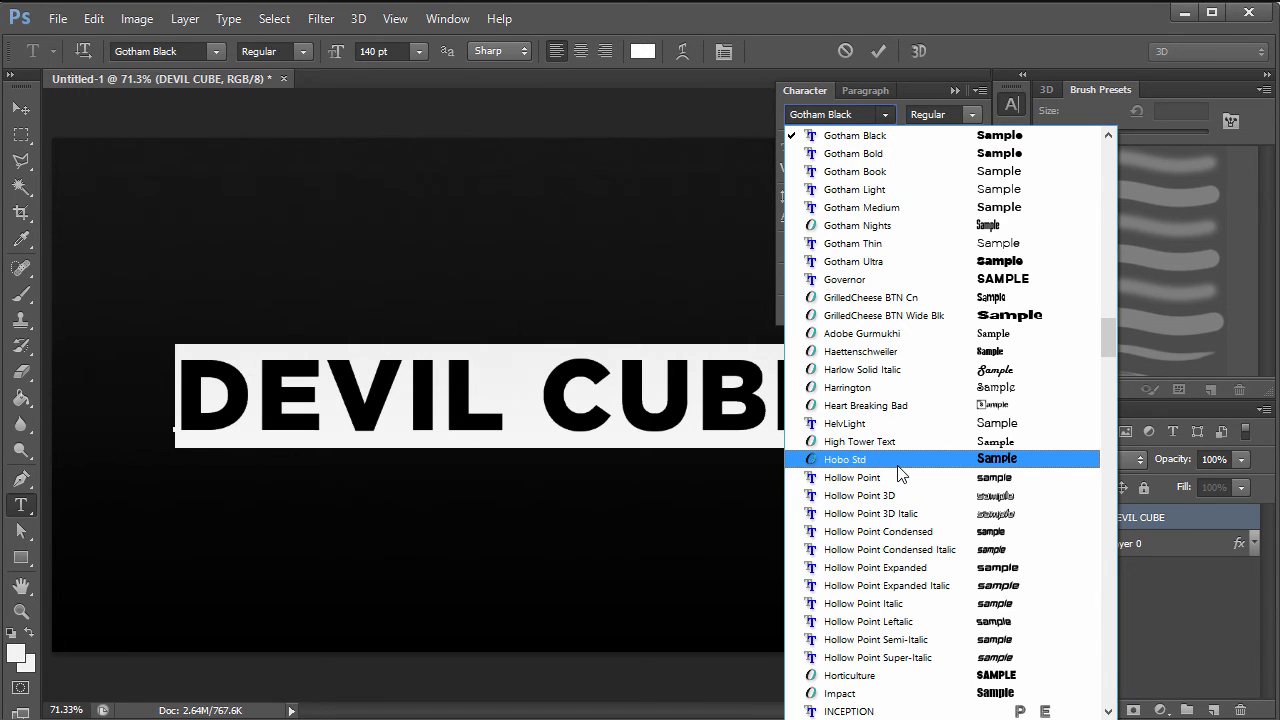
pyautogui.moveTo(1104, 328); pyautogui.dragTo(1124, 434)
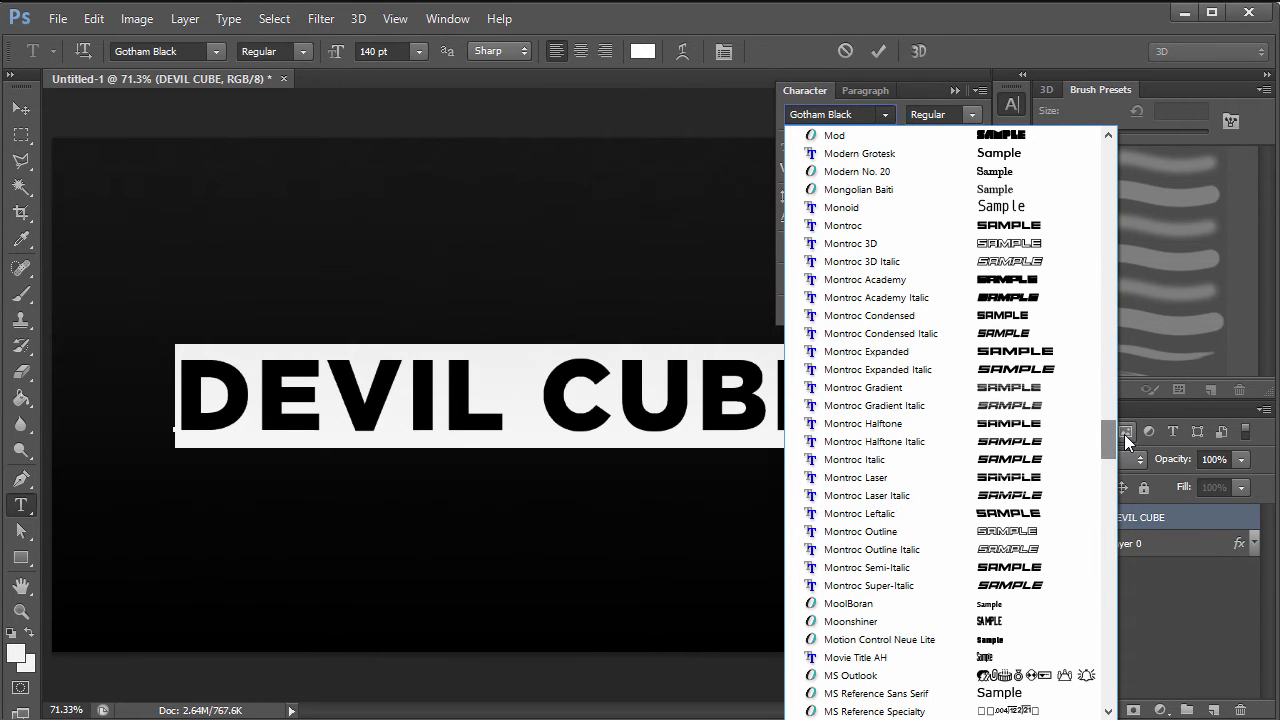
pyautogui.click(1051, 578)
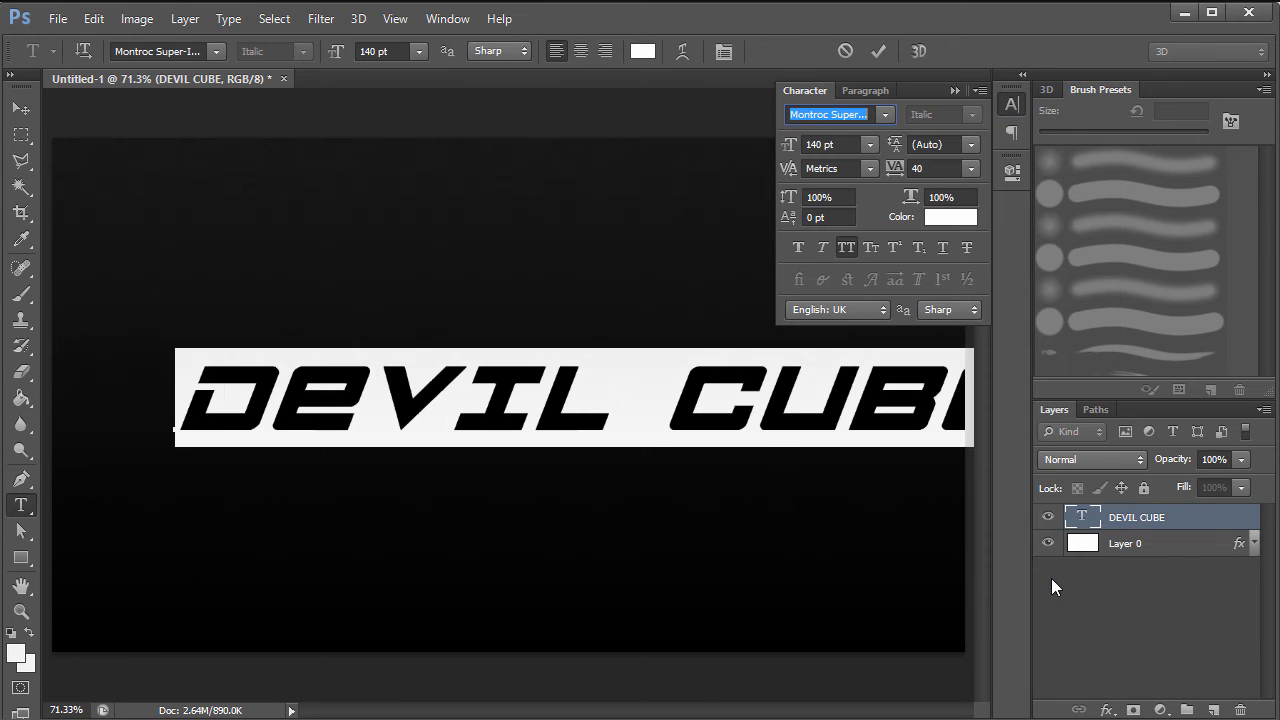
pyautogui.click(885, 114)
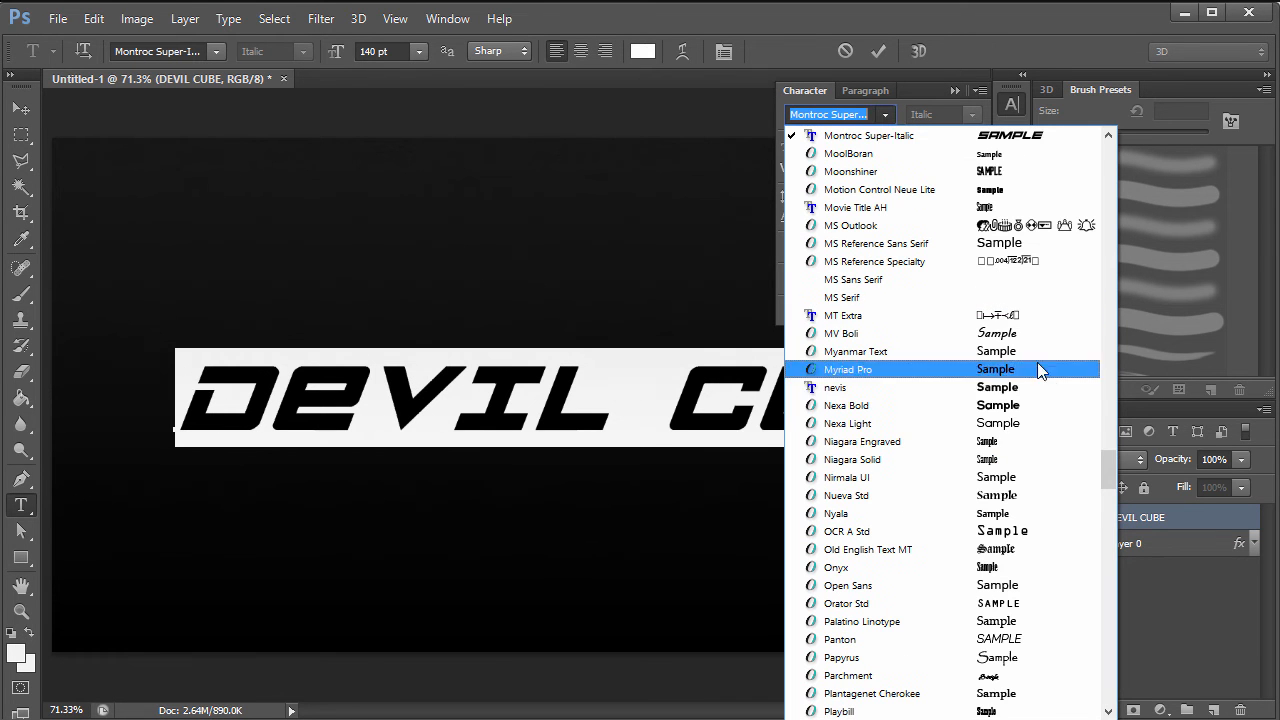
pyautogui.moveTo(1108, 462); pyautogui.dragTo(1111, 499)
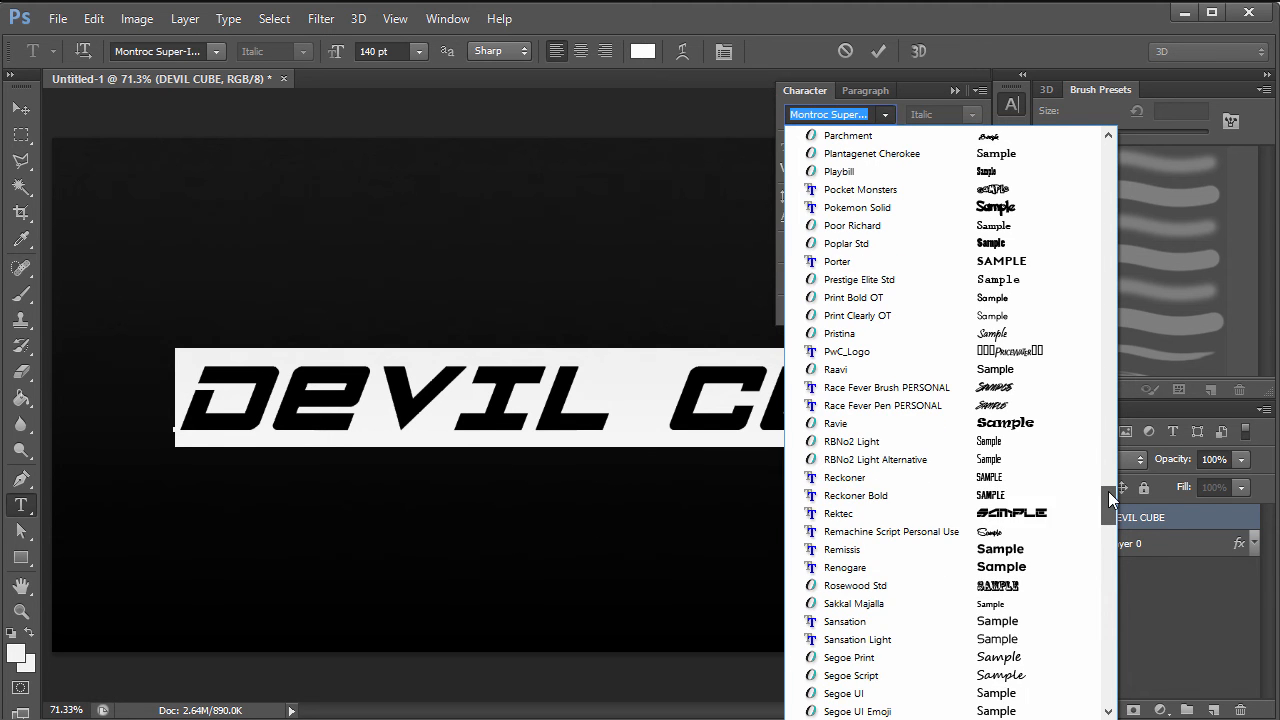
pyautogui.click(1062, 512)
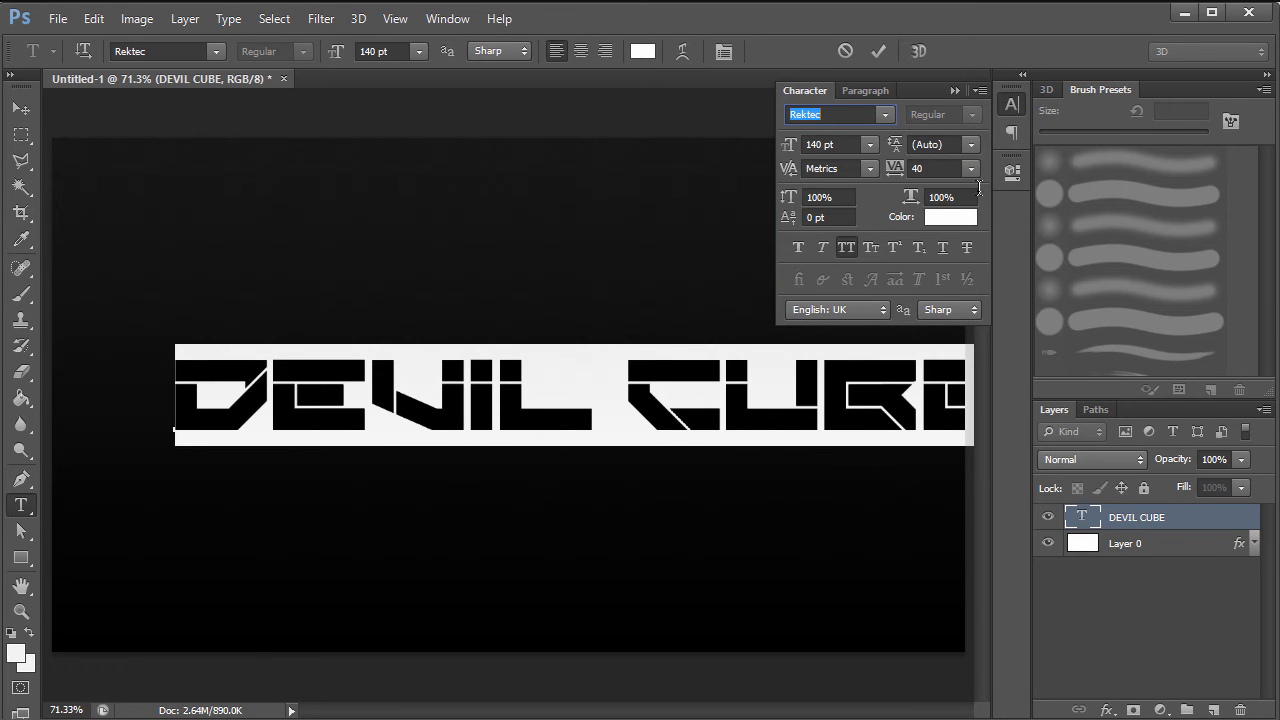
pyautogui.click(885, 114)
pyautogui.moveTo(1112, 530); pyautogui.dragTo(1113, 560)
pyautogui.click(1064, 536)
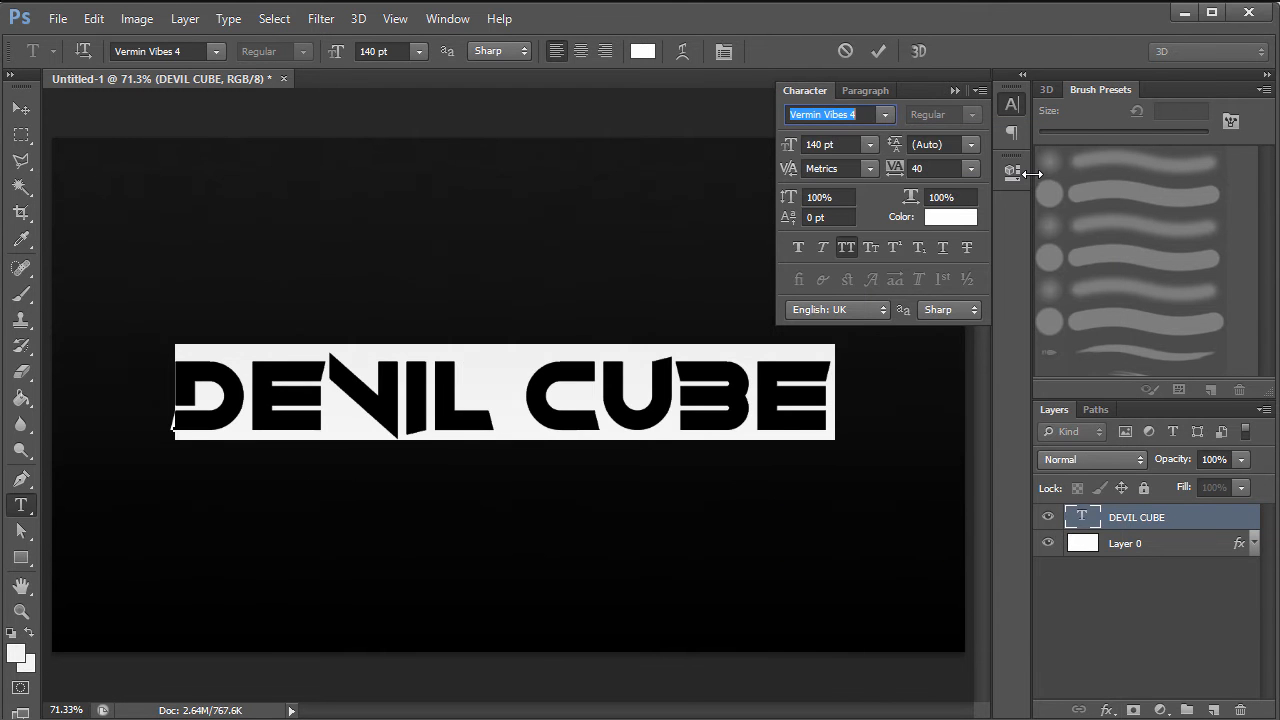
# - Set the DEVIL CUBE text font to Reckoner Bold
pyautogui.click(885, 114)
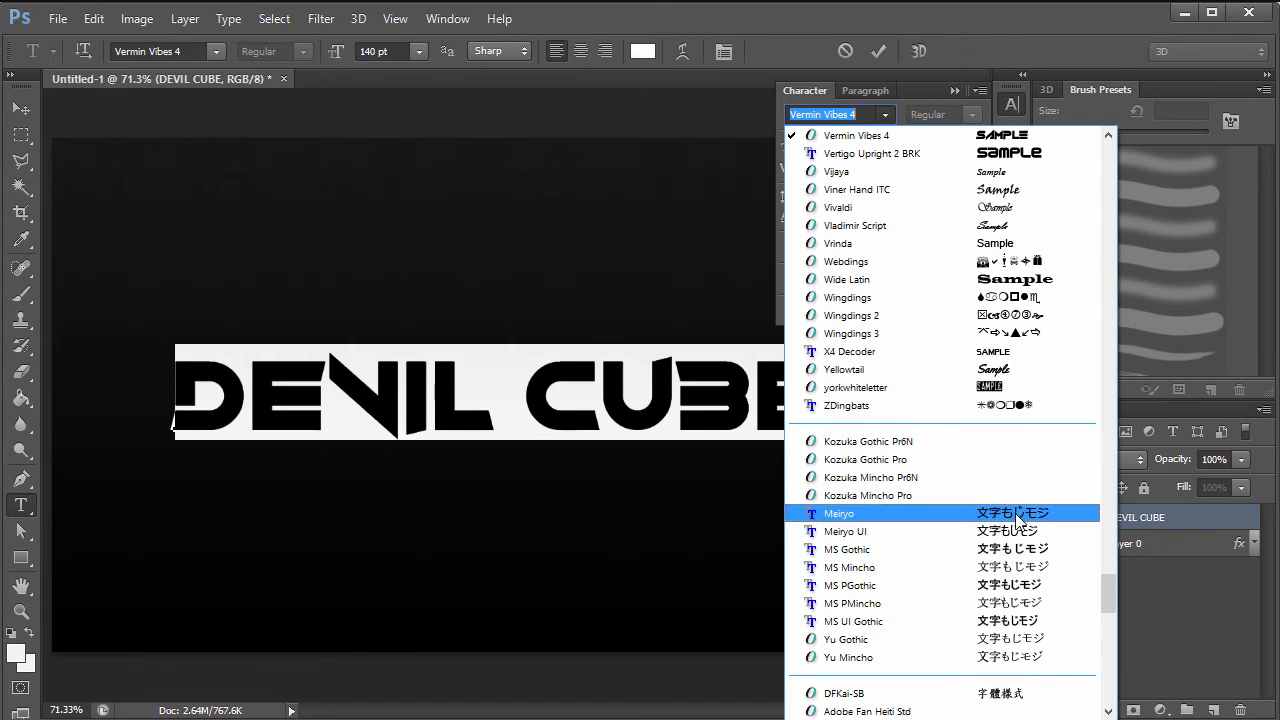
pyautogui.moveTo(1109, 600); pyautogui.dragTo(1108, 569)
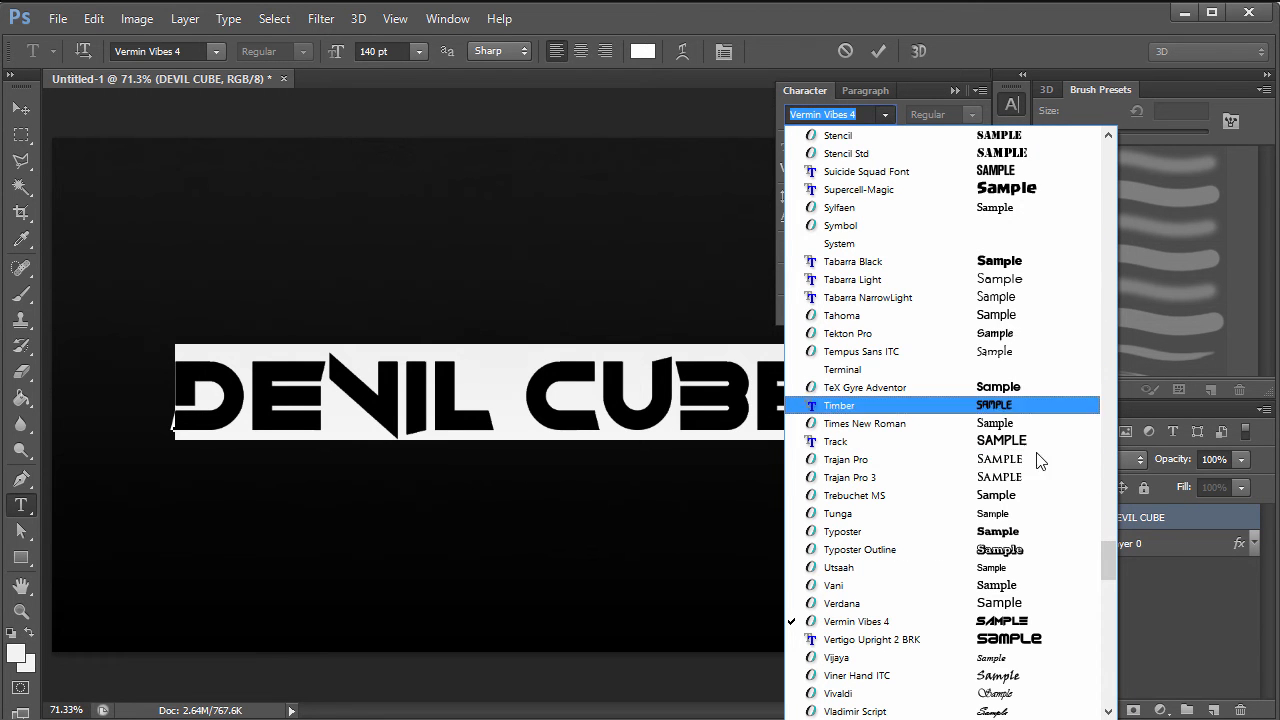
pyautogui.moveTo(1108, 566); pyautogui.dragTo(1085, 161)
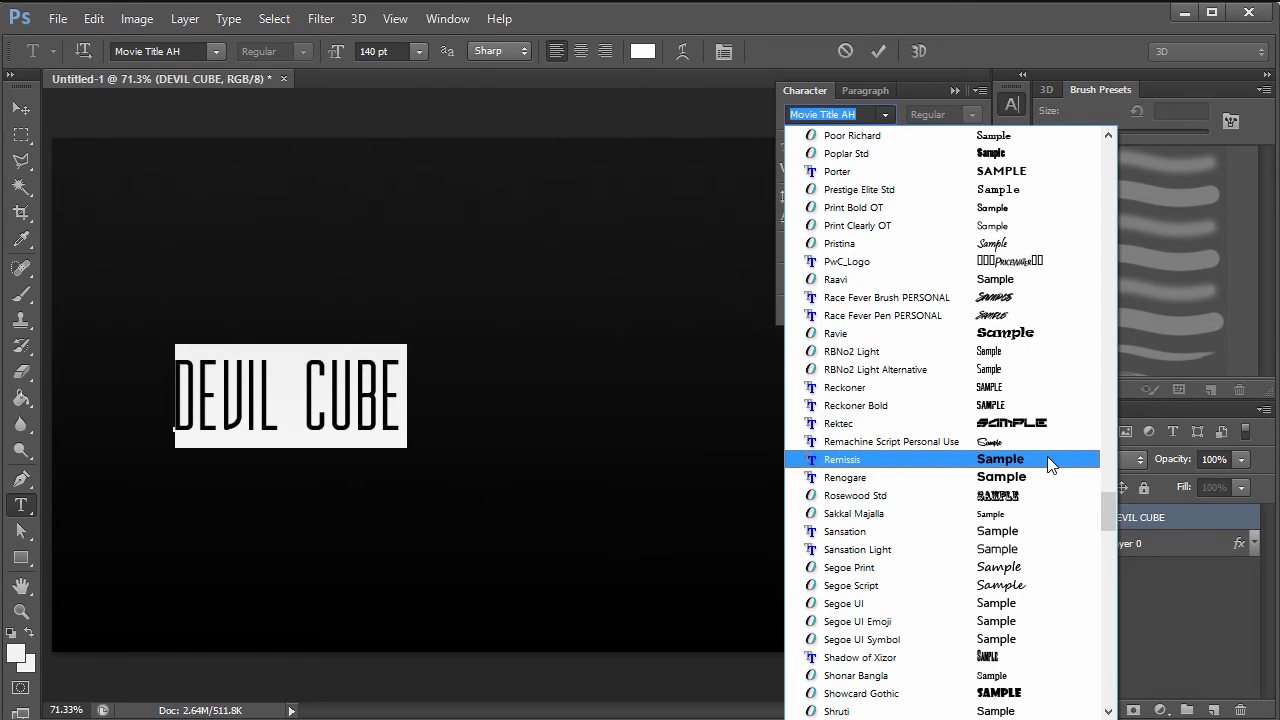
pyautogui.click(1030, 405)
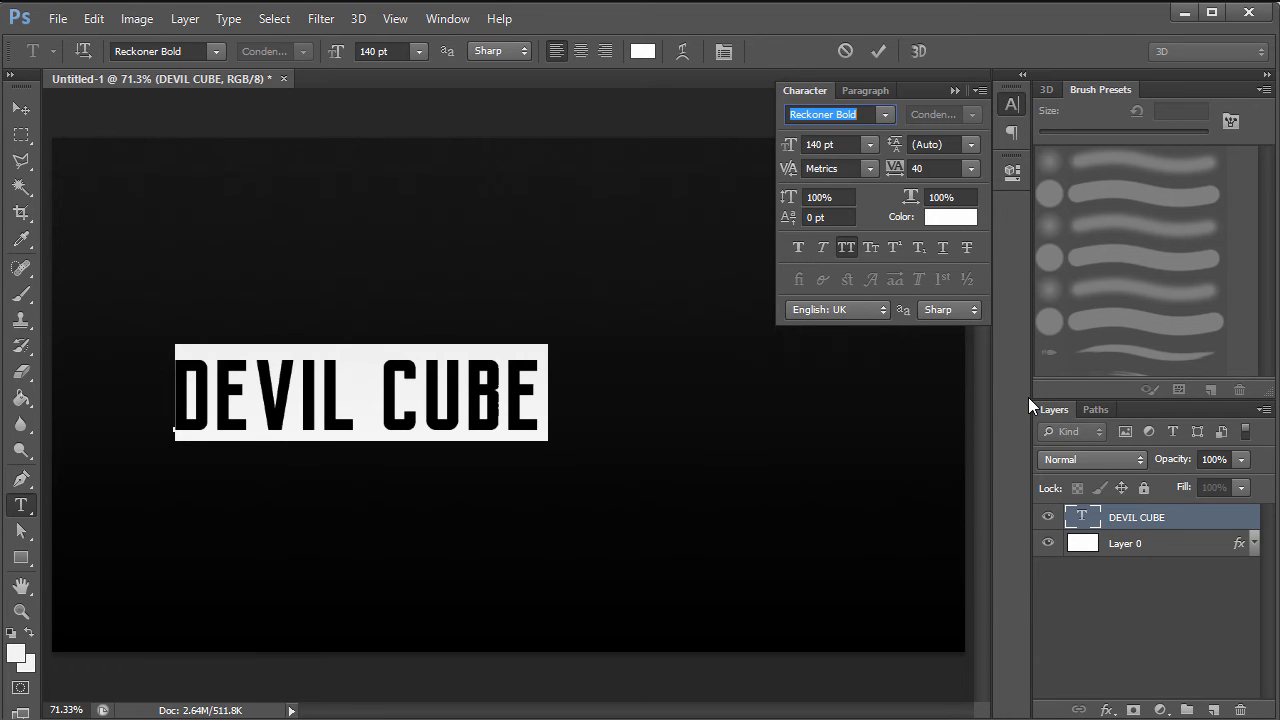
# - Apply faux italic and enlarge the DEVIL CUBE text from 140 pt to 252 pt
pyautogui.click(823, 248)
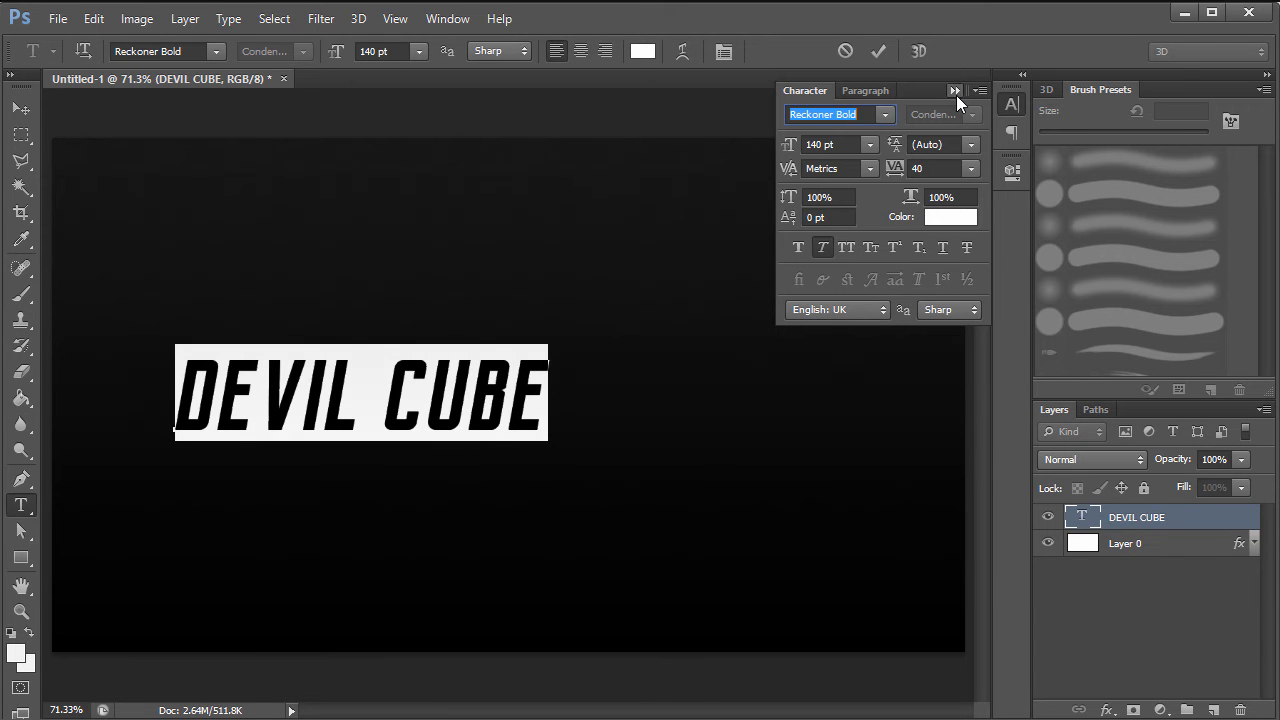
pyautogui.moveTo(783, 152); pyautogui.dragTo(897, 146)
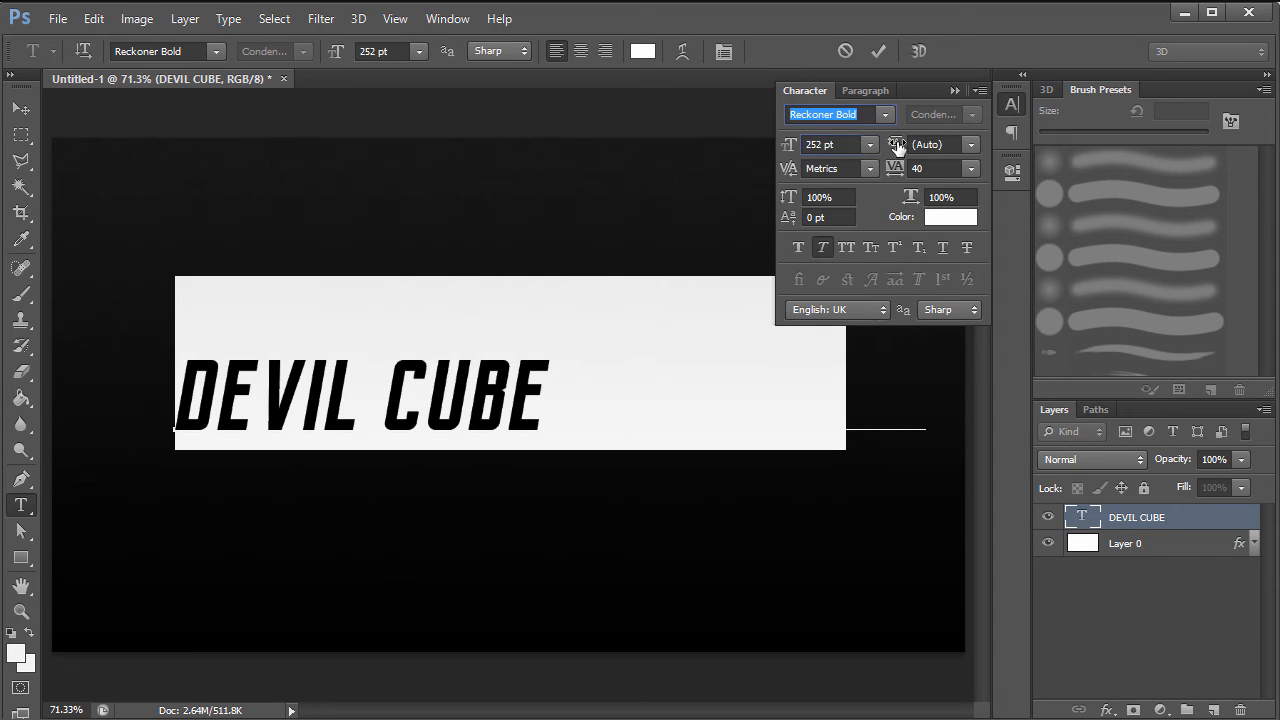
pyautogui.click(954, 92)
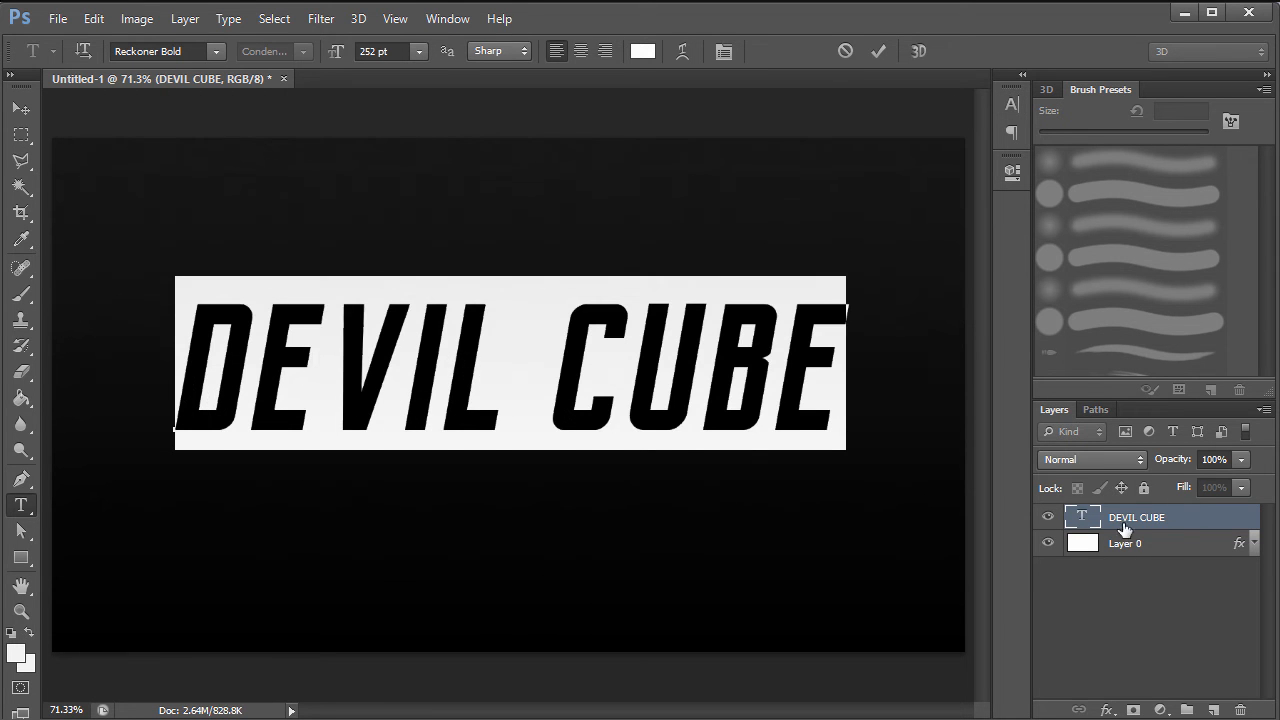
pyautogui.click(1144, 589)
# - Re-centre the DEVIL CUBE layer horizontally and vertically on the canvas, then deselect
pyautogui.press('v')
pyautogui.click(1176, 530)
pyautogui.hotkey('ctrl', 'a')
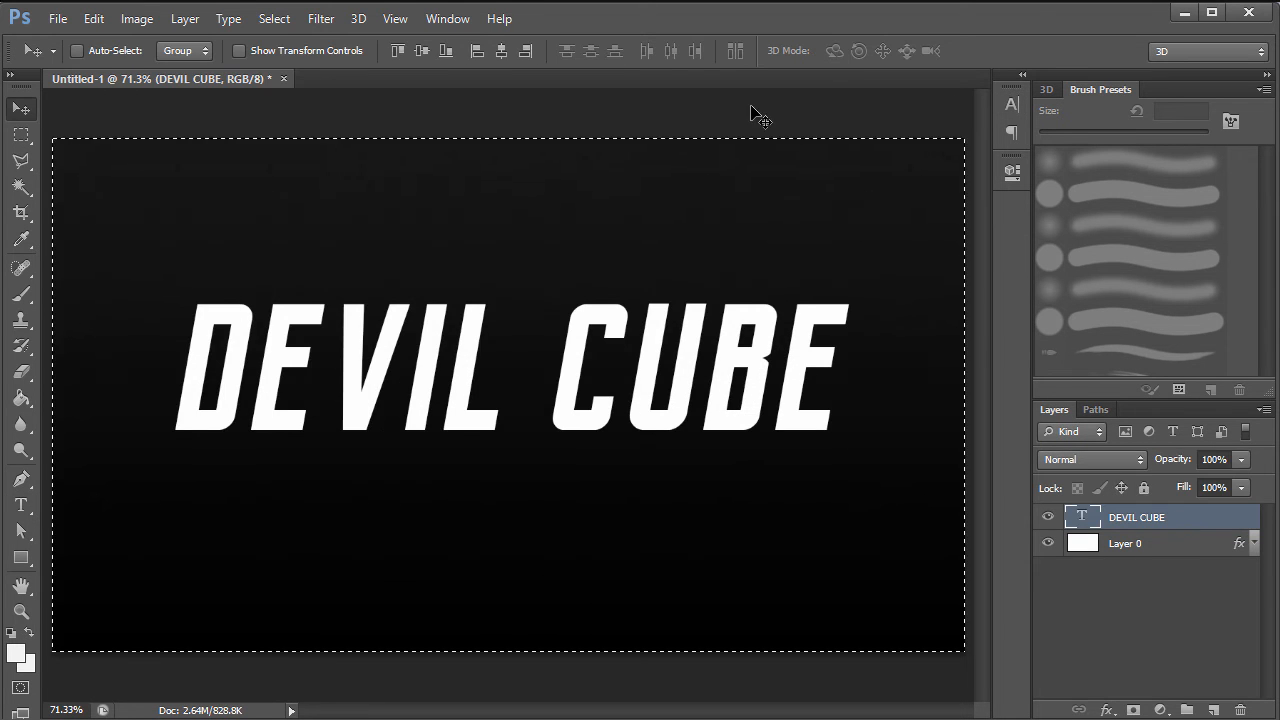
pyautogui.click(503, 48)
pyautogui.click(420, 55)
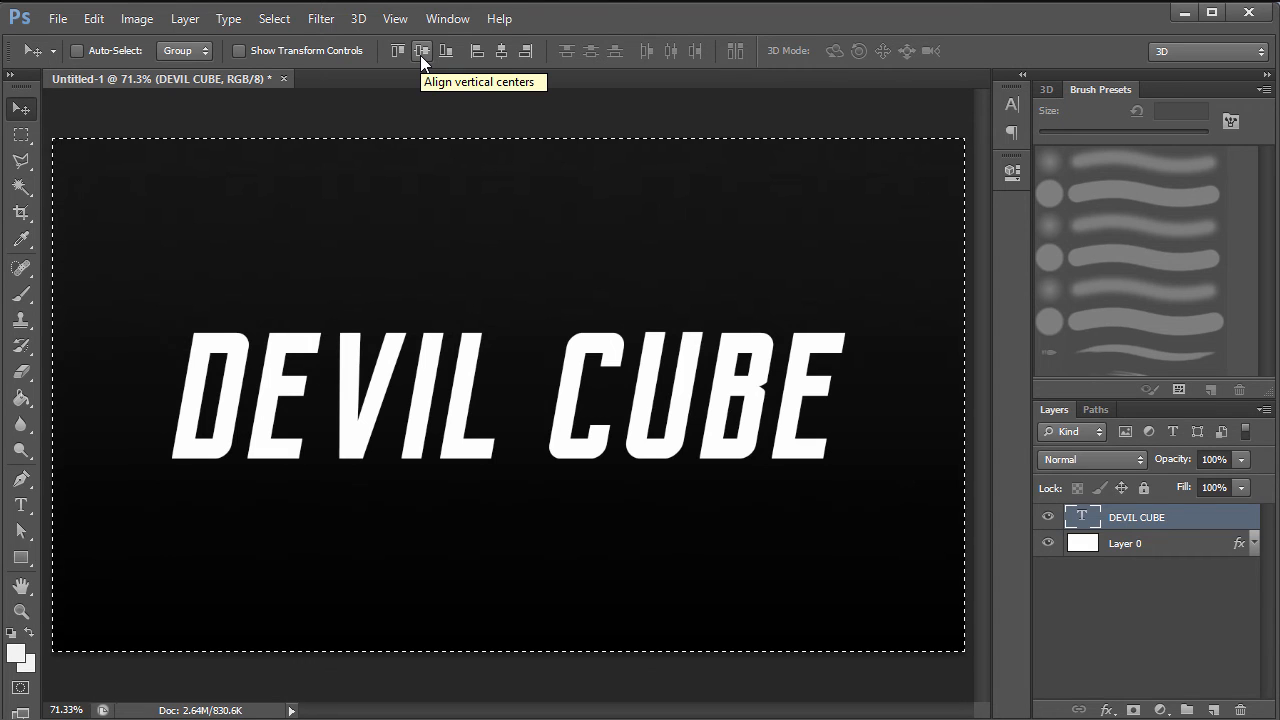
pyautogui.hotkey('ctrl', 'd')
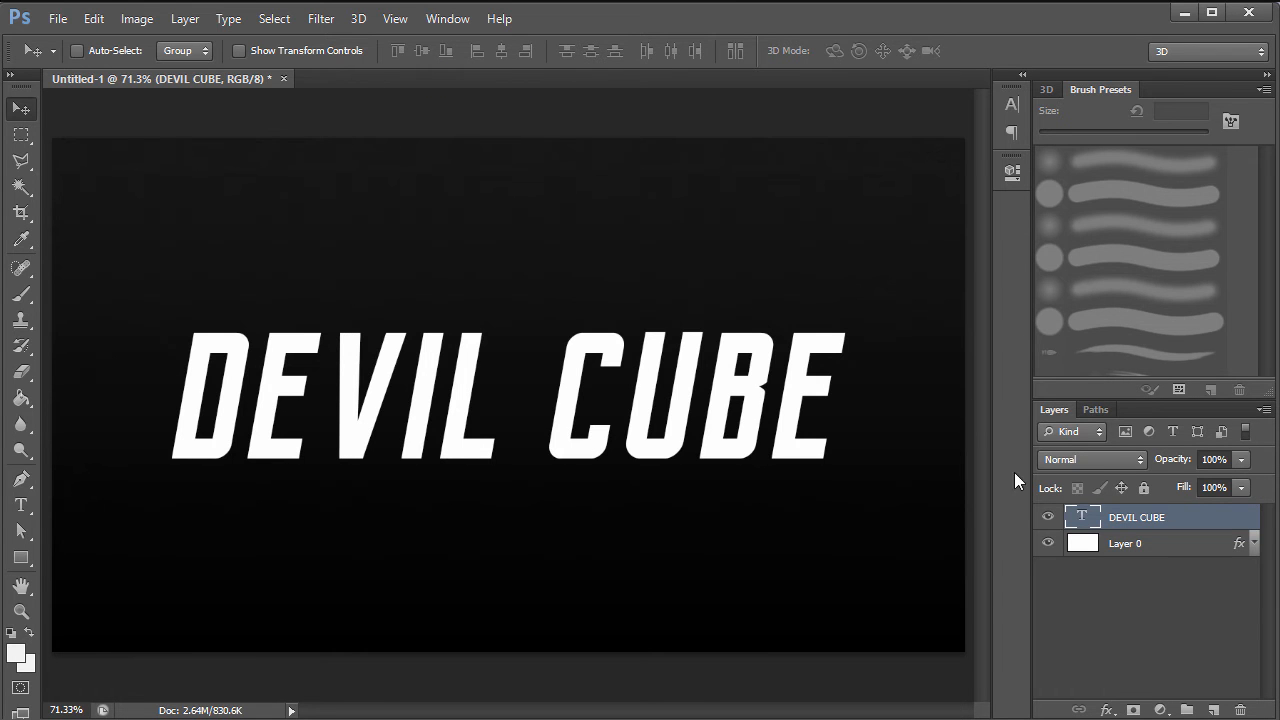
# - Add a Color Burn drop shadow at 100% opacity, not using global light
pyautogui.doubleClick(1200, 529)
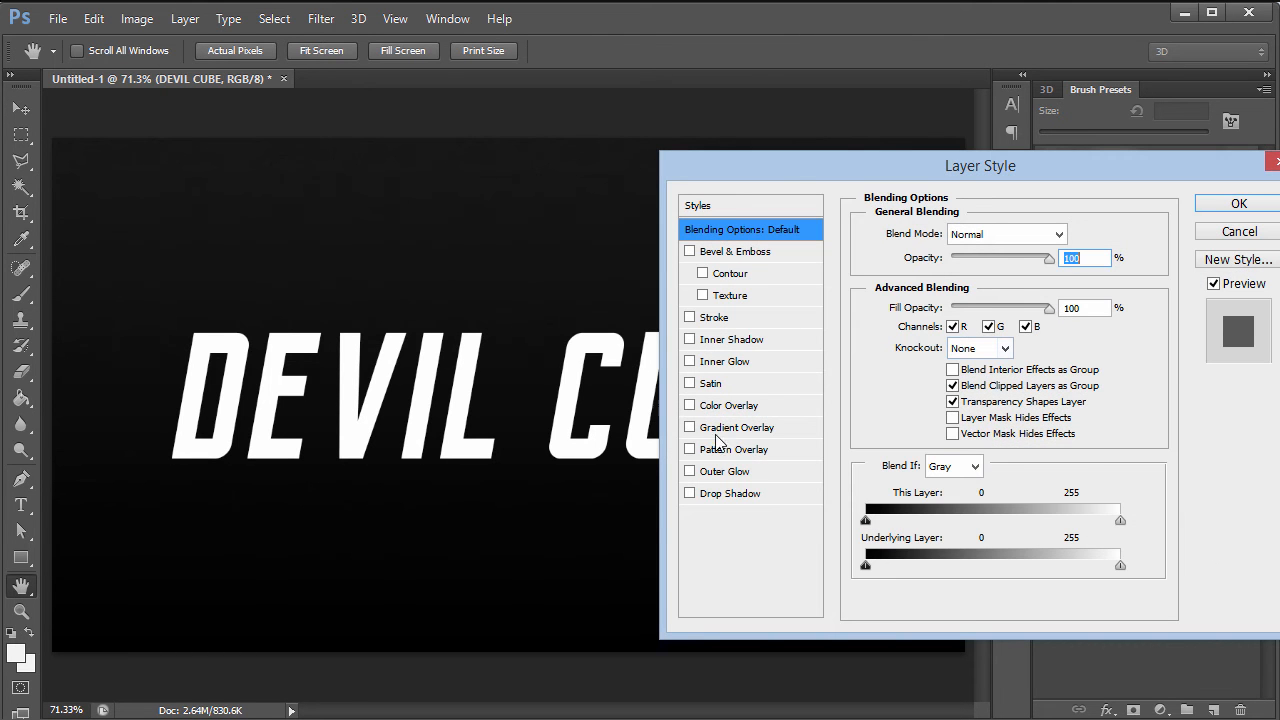
pyautogui.click(722, 495)
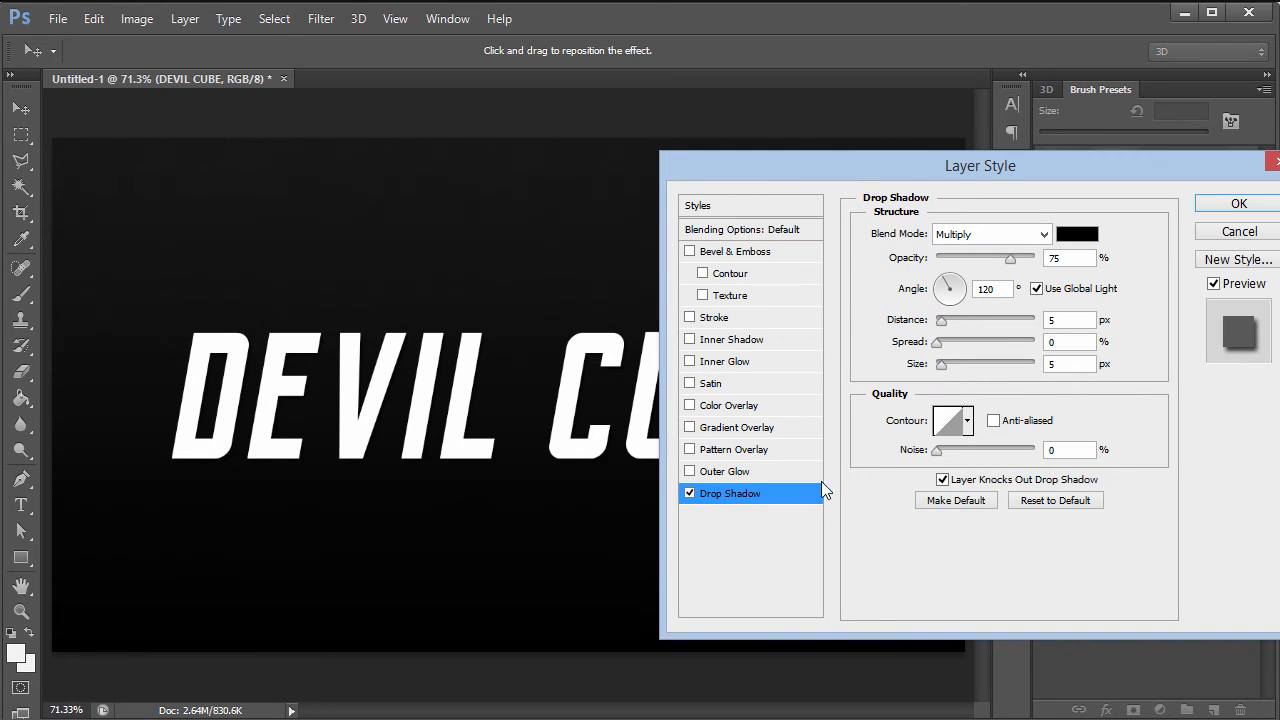
pyautogui.click(1034, 240)
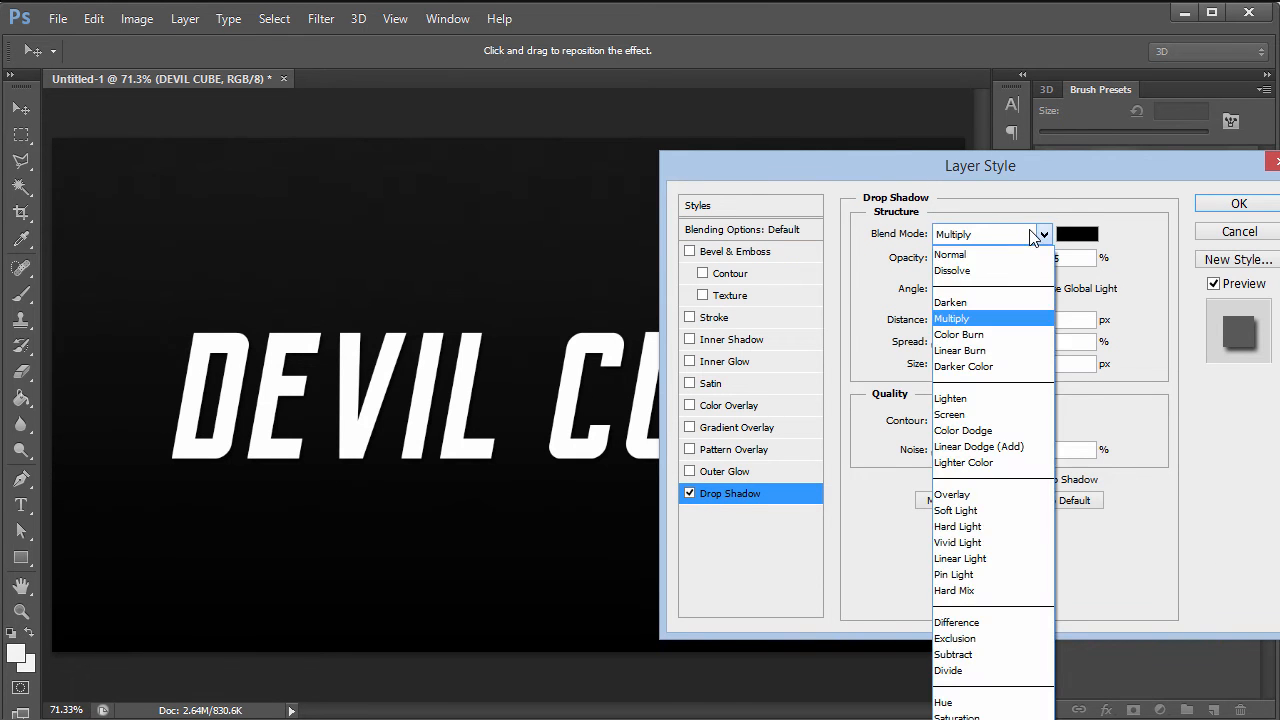
pyautogui.click(967, 332)
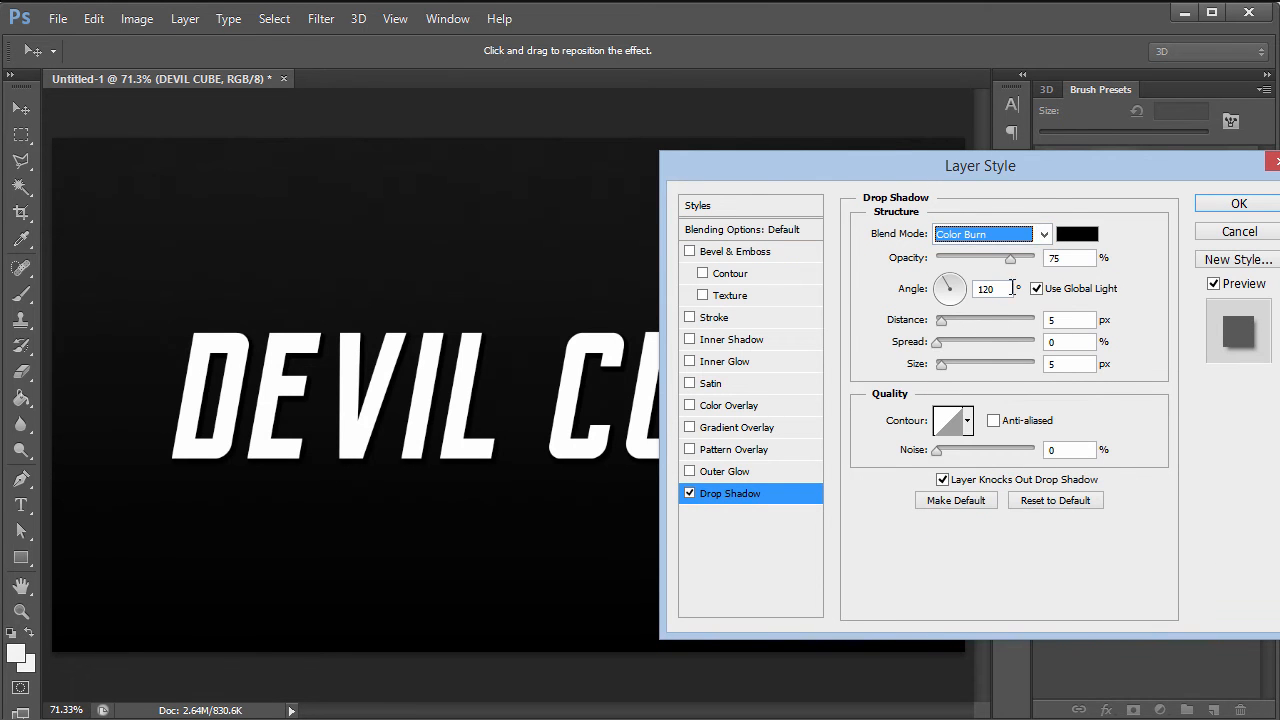
pyautogui.moveTo(1010, 260); pyautogui.dragTo(1108, 258)
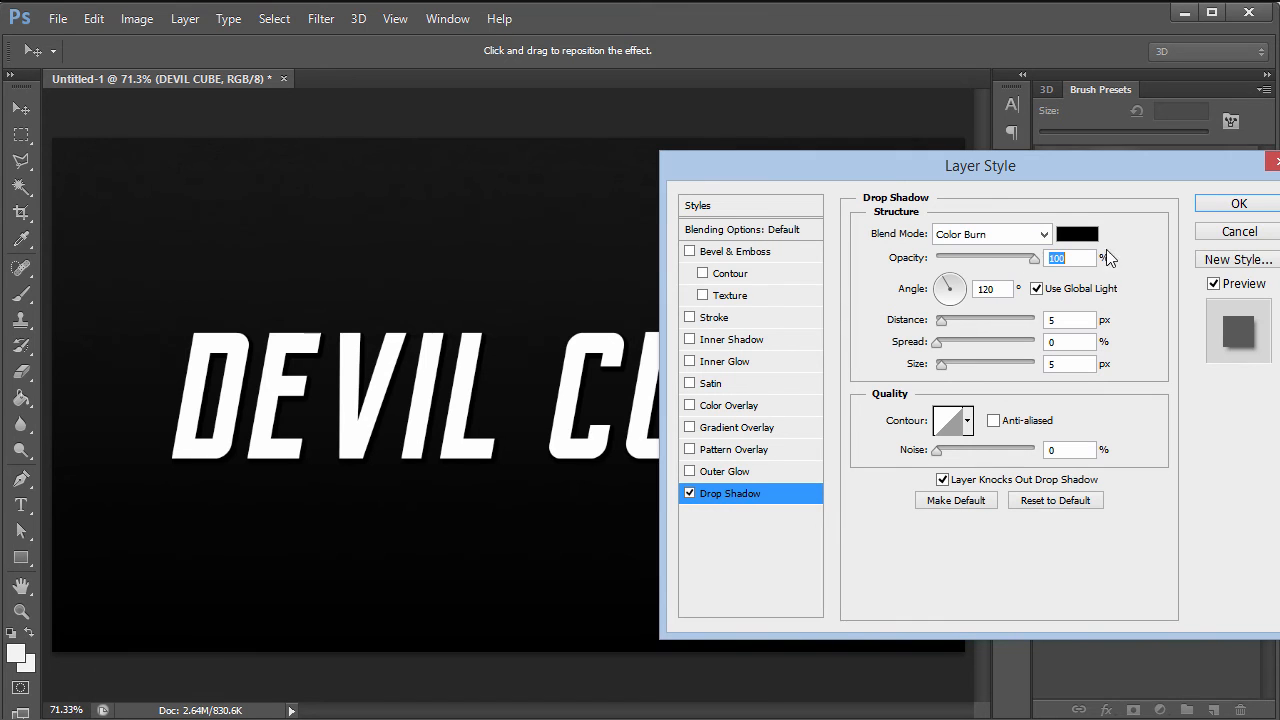
pyautogui.click(1036, 288)
# - Set the shadow angle to 90°, distance 2 px and size 2 px, and apply
pyautogui.doubleClick(986, 289)
pyautogui.write('90')
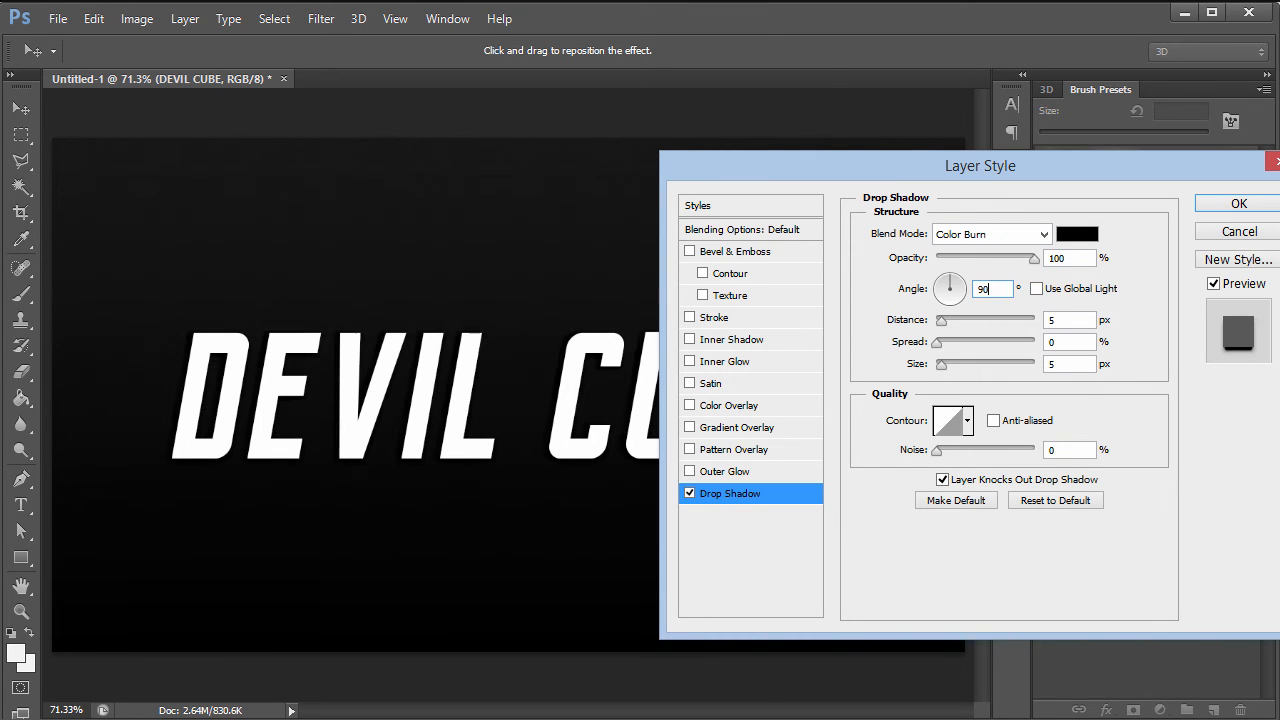
pyautogui.doubleClick(1070, 320)
pyautogui.write('2')
pyautogui.press('Tab')
pyautogui.press('Tab')
pyautogui.write('2')
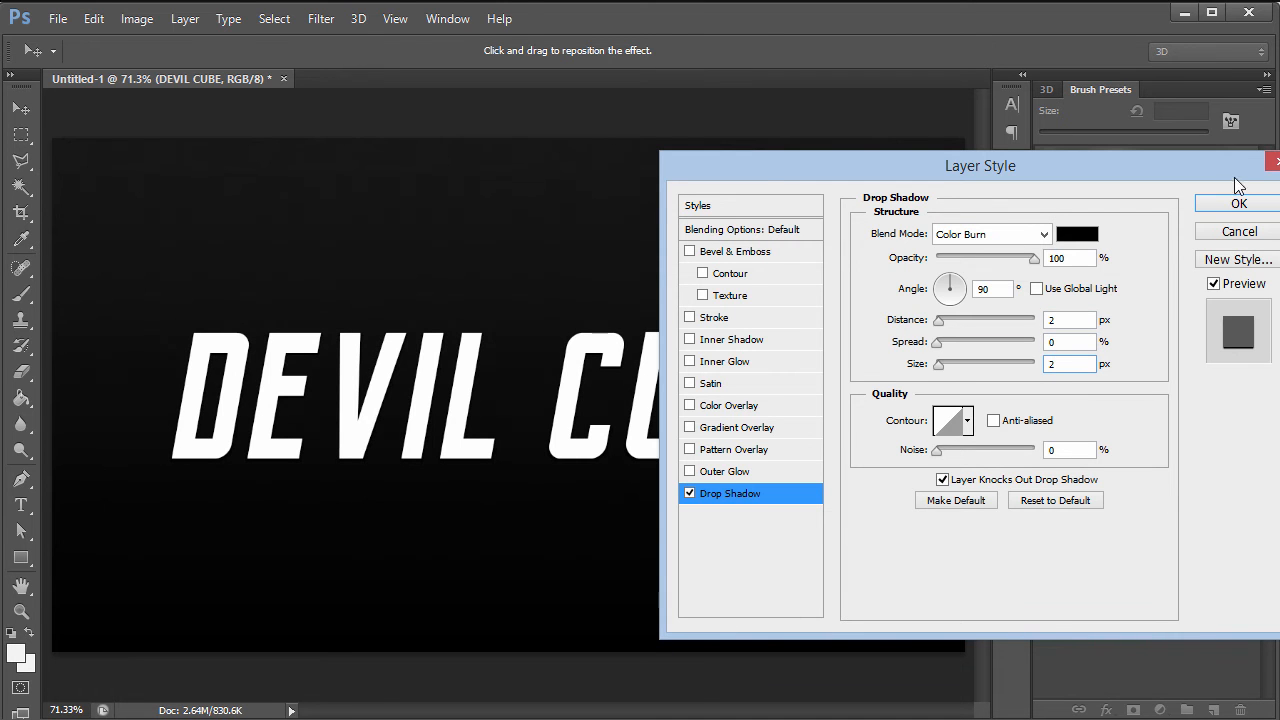
pyautogui.click(1236, 203)
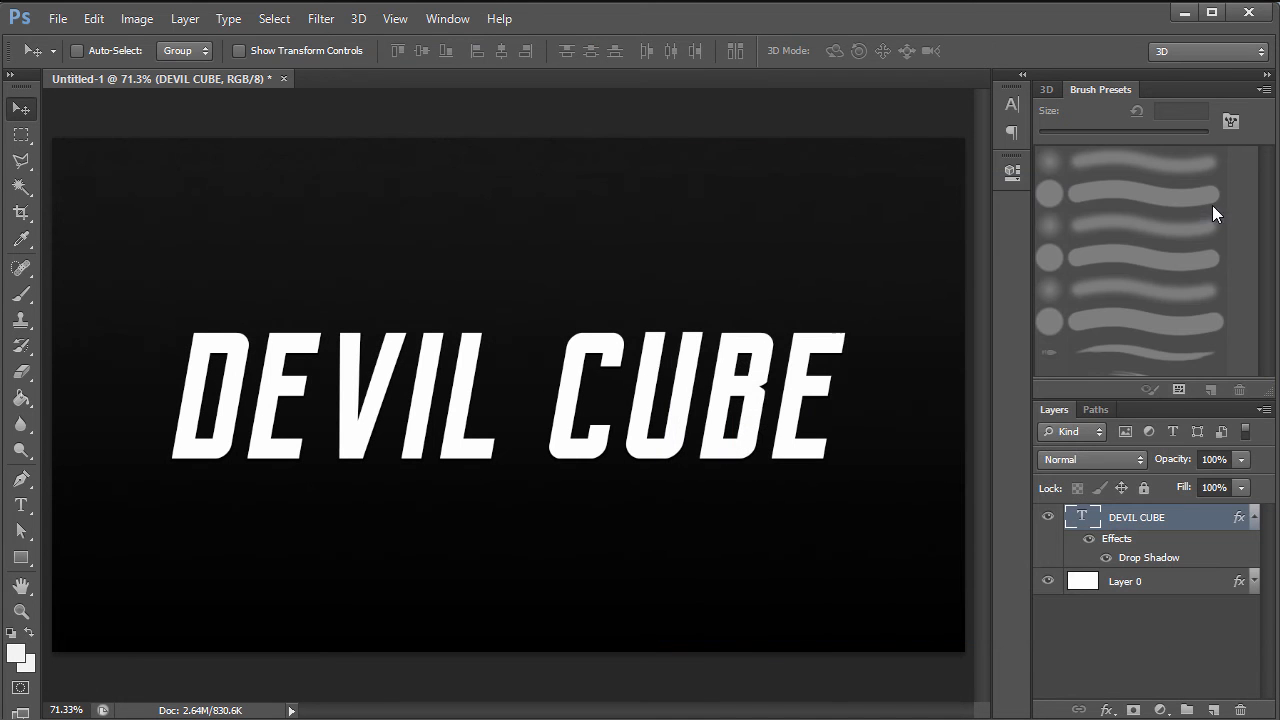
# - Change the DEVIL CUBE text colour to black (000000)
pyautogui.doubleClick(1083, 517)
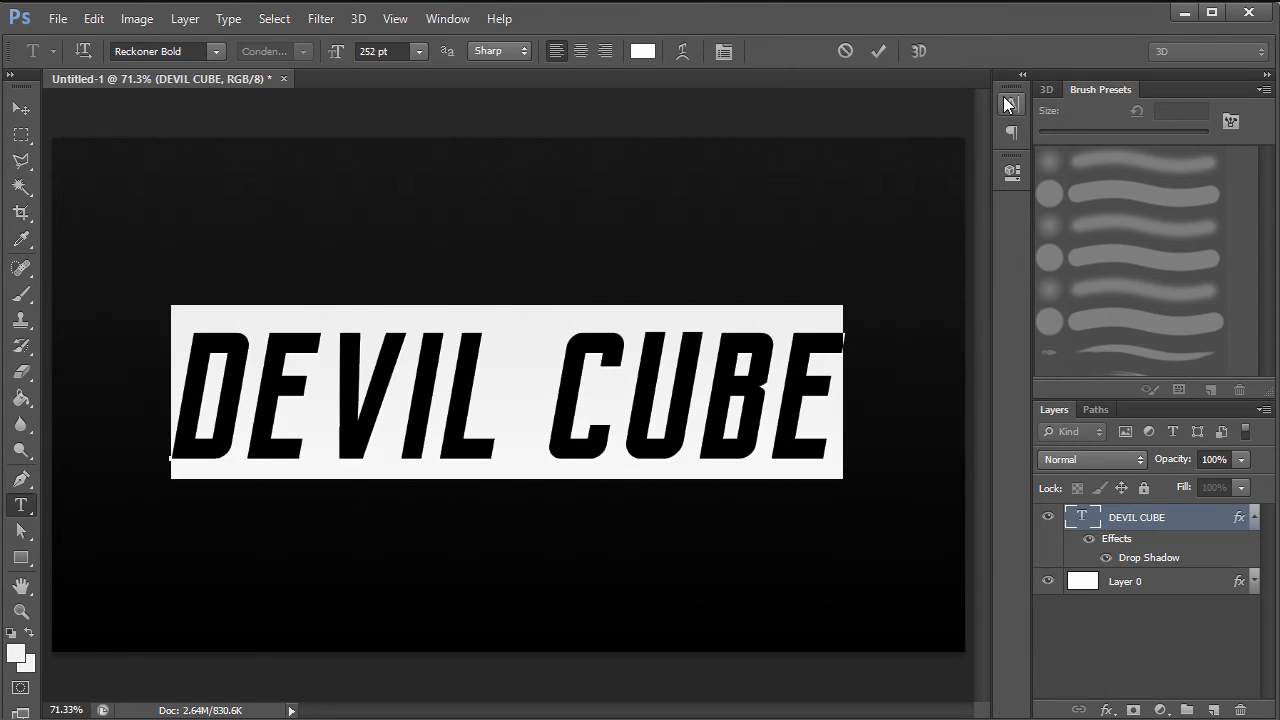
pyautogui.click(1008, 106)
pyautogui.click(940, 216)
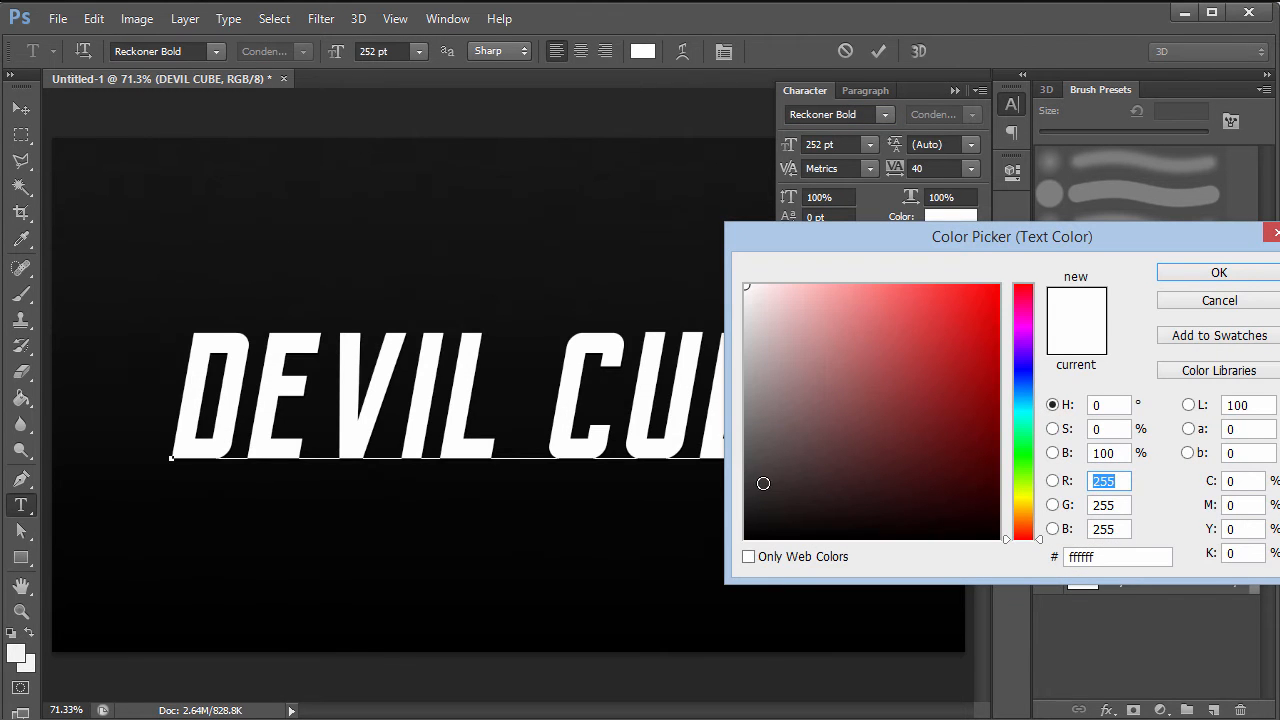
pyautogui.click(746, 539)
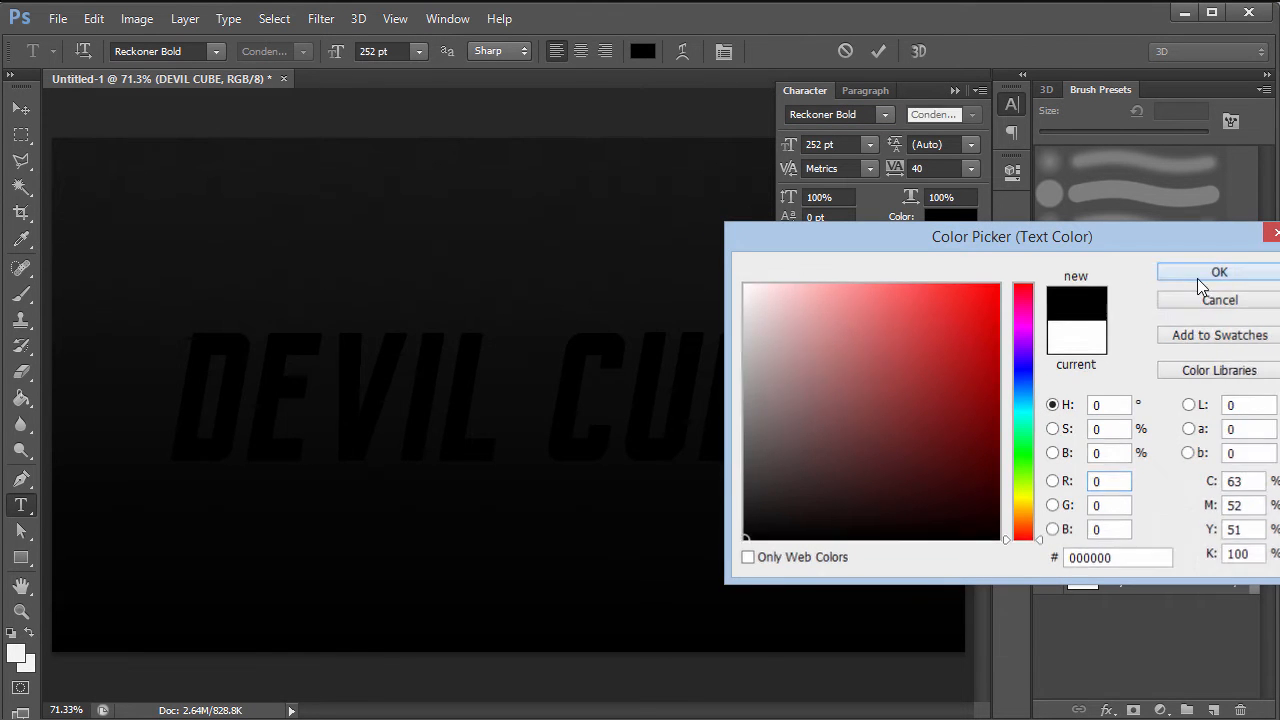
pyautogui.click(1199, 278)
pyautogui.click(1117, 649)
# - Hide Layer 0's gradient and pattern effects so the background shows white
pyautogui.press('v')
pyautogui.click(1212, 583)
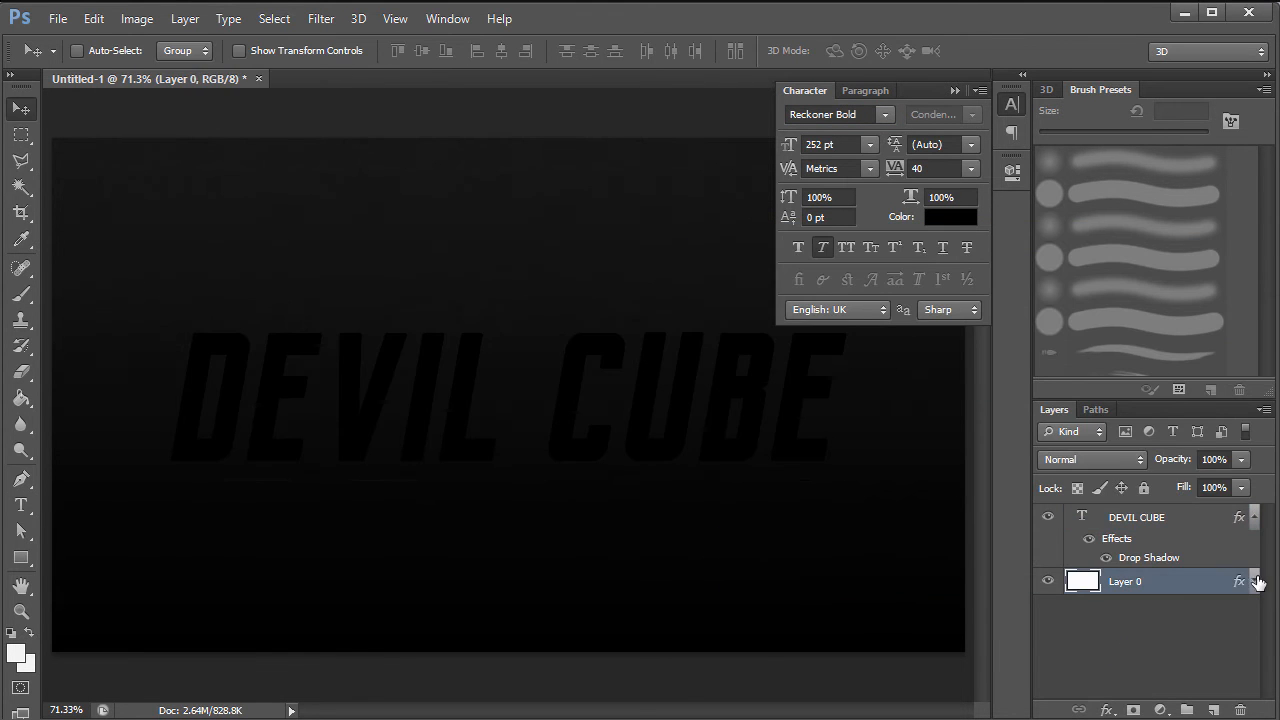
pyautogui.click(1254, 581)
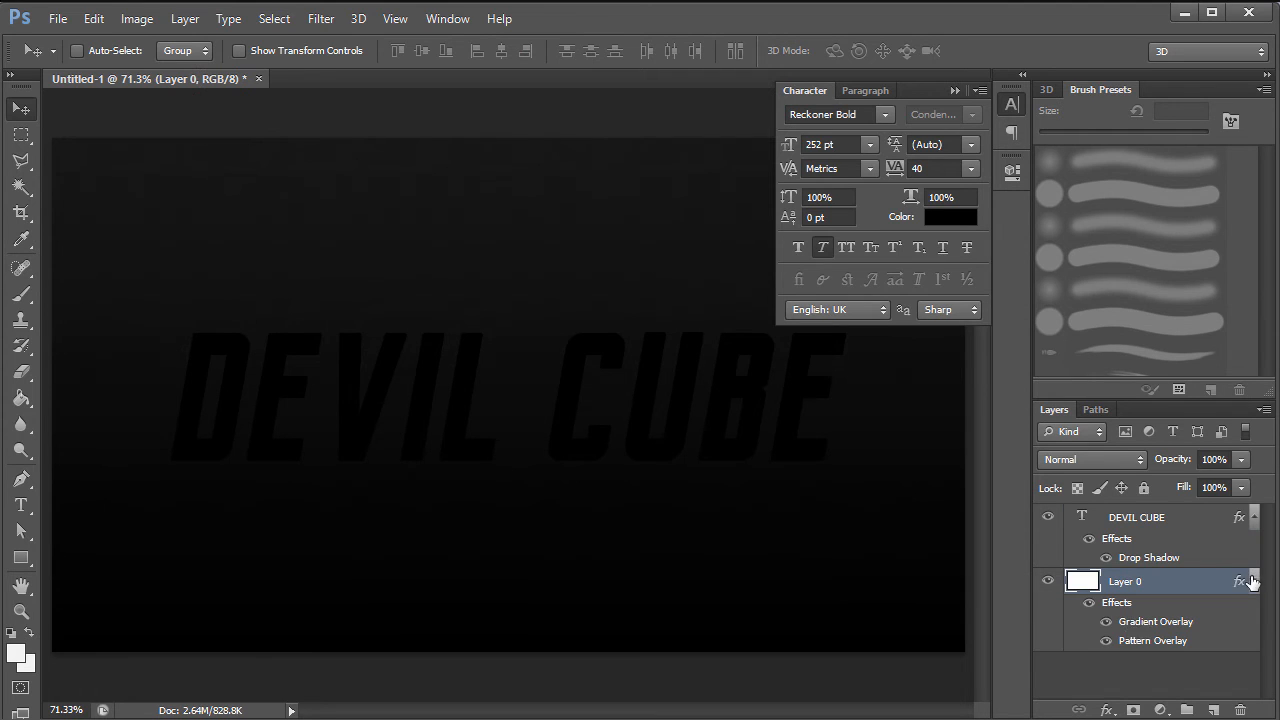
pyautogui.click(1089, 602)
pyautogui.click(1106, 668)
pyautogui.click(953, 88)
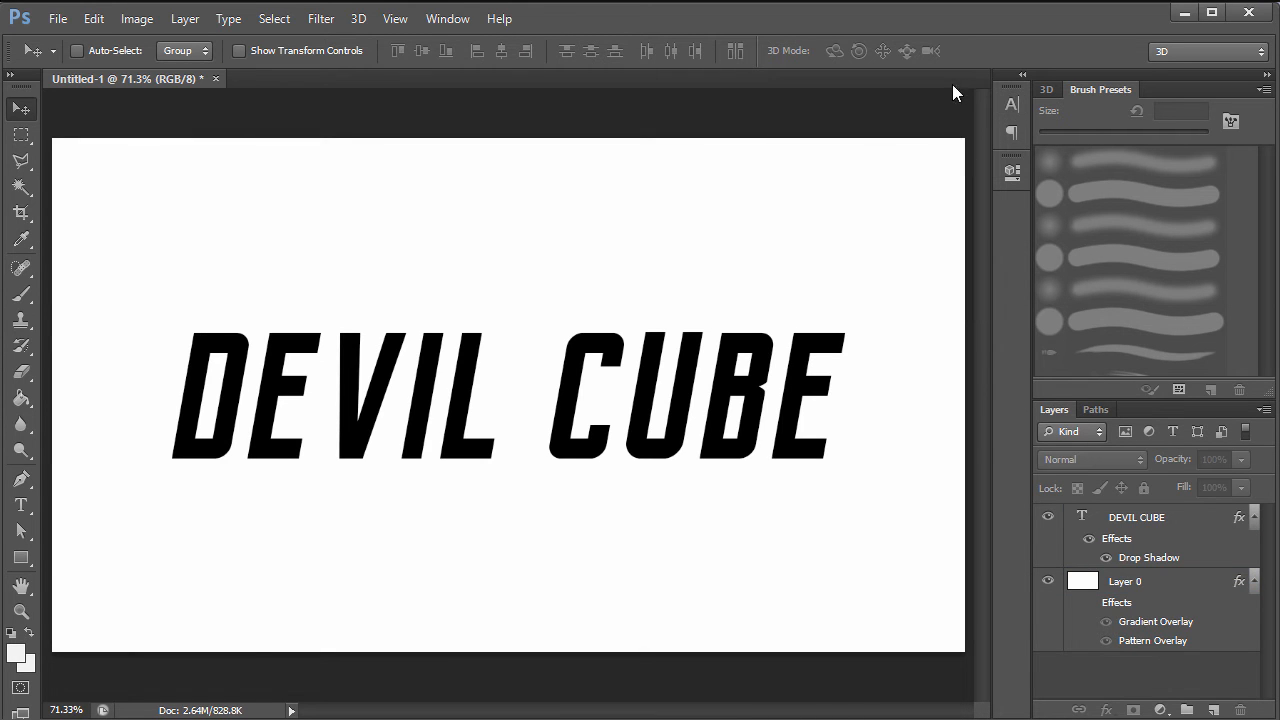
# - Reopen the DEVIL CUBE drop shadow, trying Normal blend before returning to Color Burn
pyautogui.doubleClick(1181, 528)
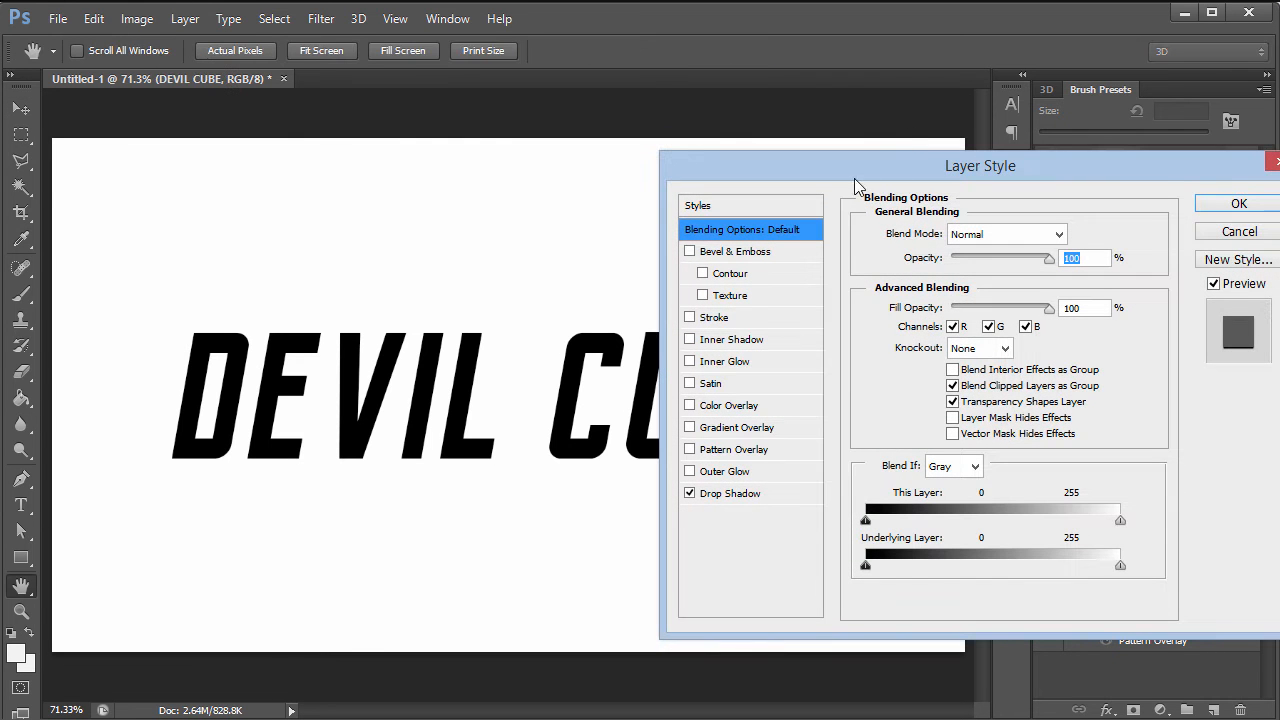
pyautogui.click(722, 495)
pyautogui.click(693, 491)
pyautogui.click(690, 493)
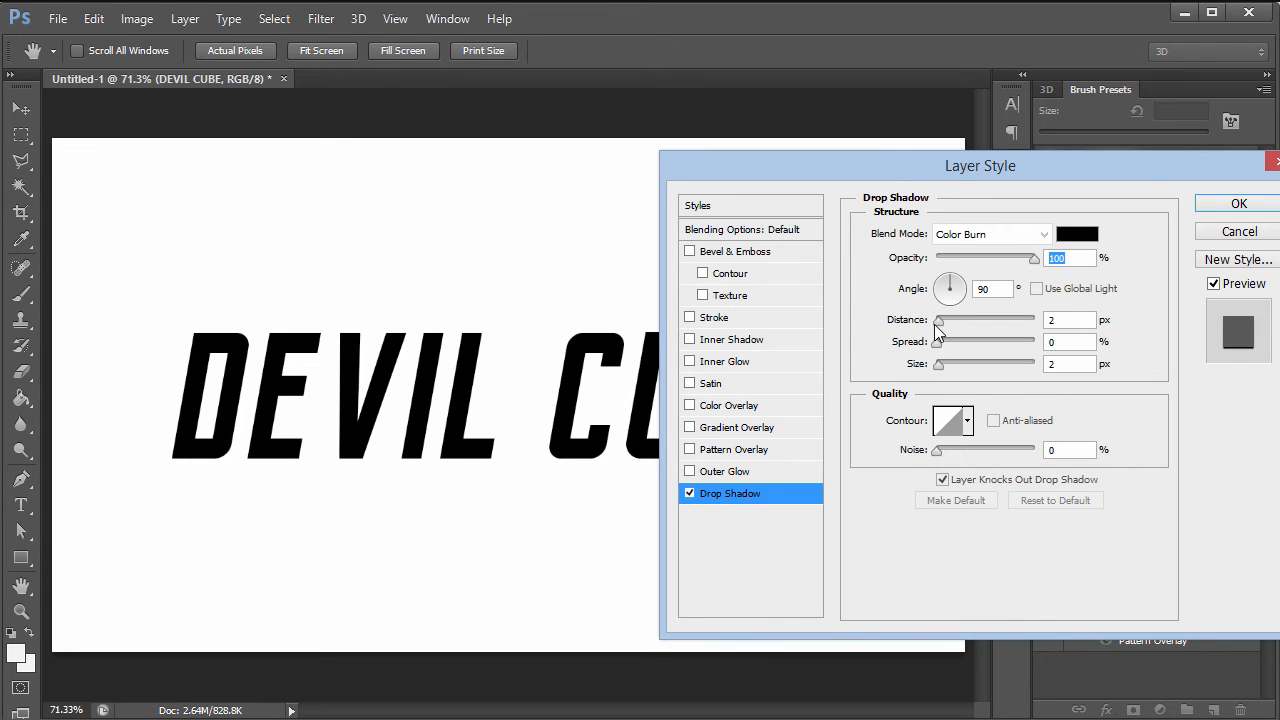
pyautogui.click(1043, 234)
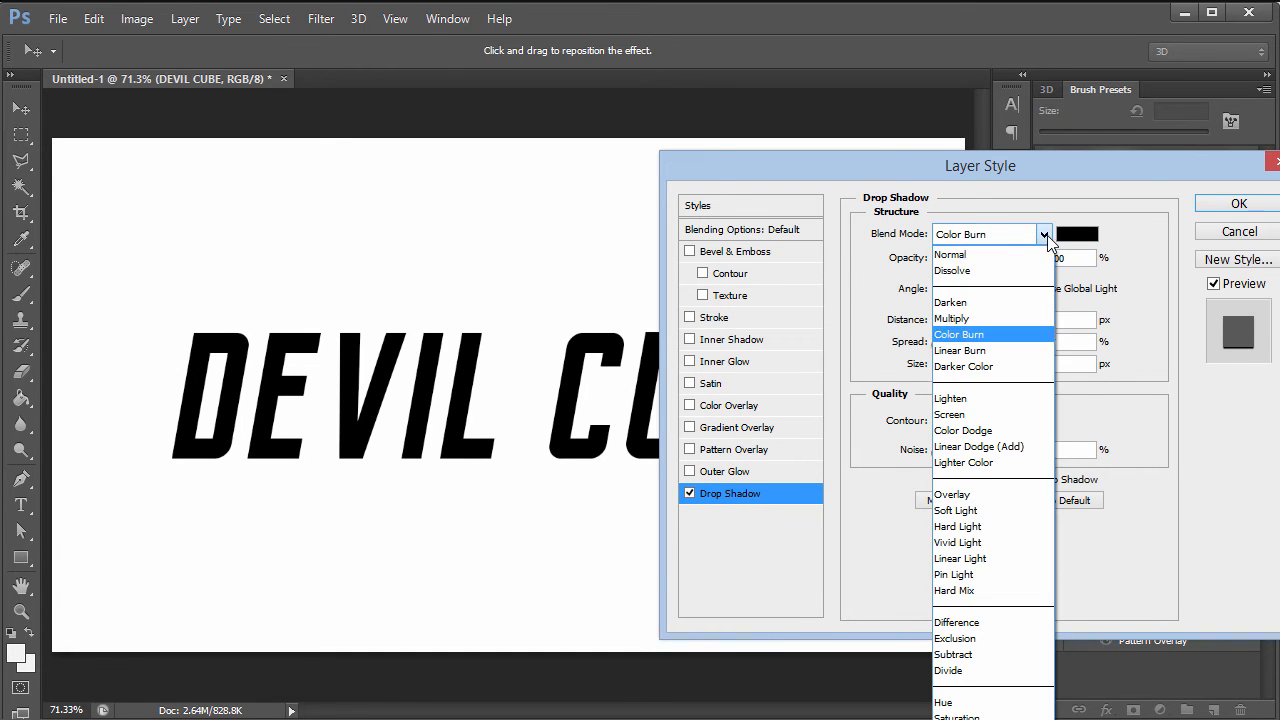
pyautogui.click(1005, 263)
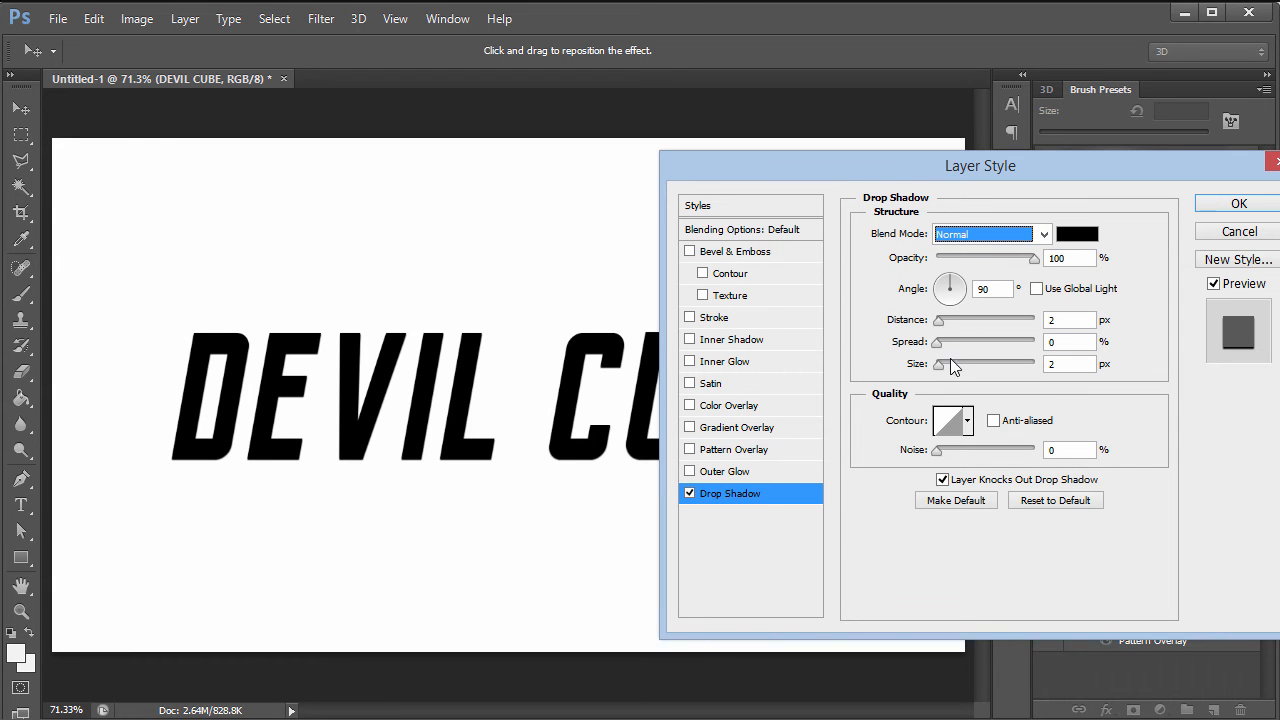
pyautogui.moveTo(938, 320); pyautogui.dragTo(932, 351)
pyautogui.click(1044, 234)
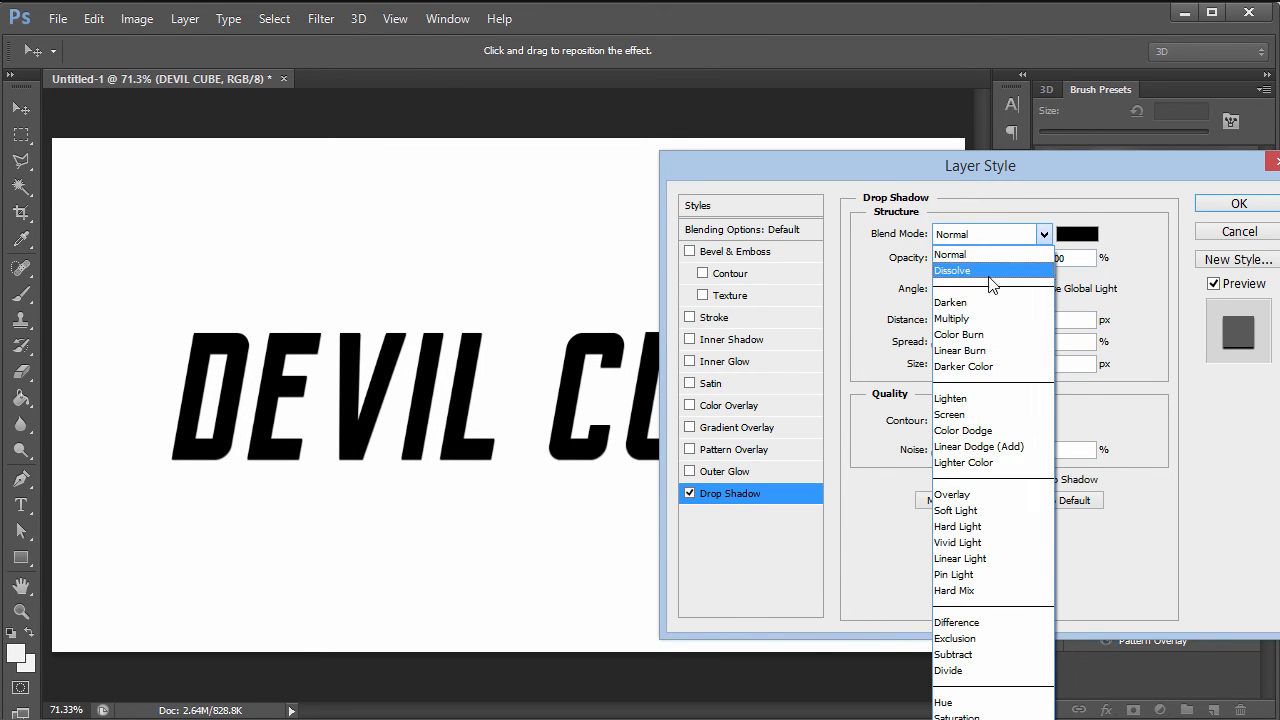
pyautogui.click(969, 335)
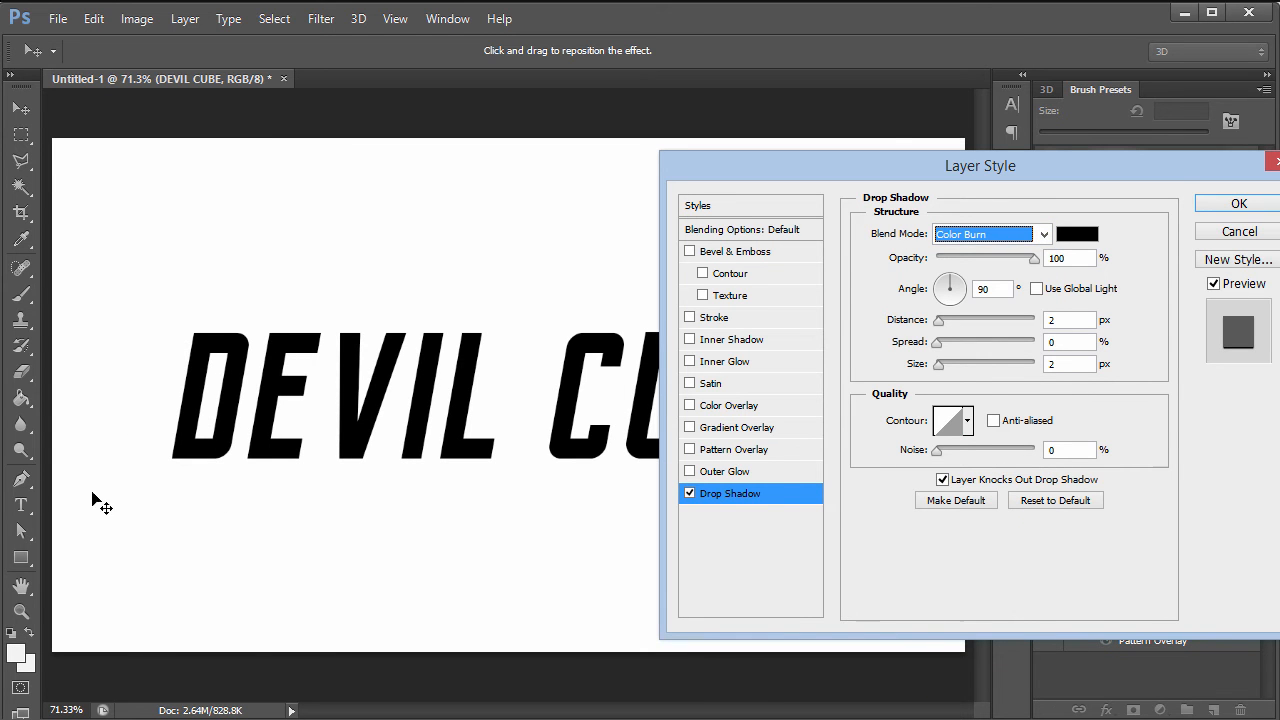
# - Set the drop shadow size to 5 px and its opacity to 80%
pyautogui.moveTo(968, 176); pyautogui.dragTo(868, 175)
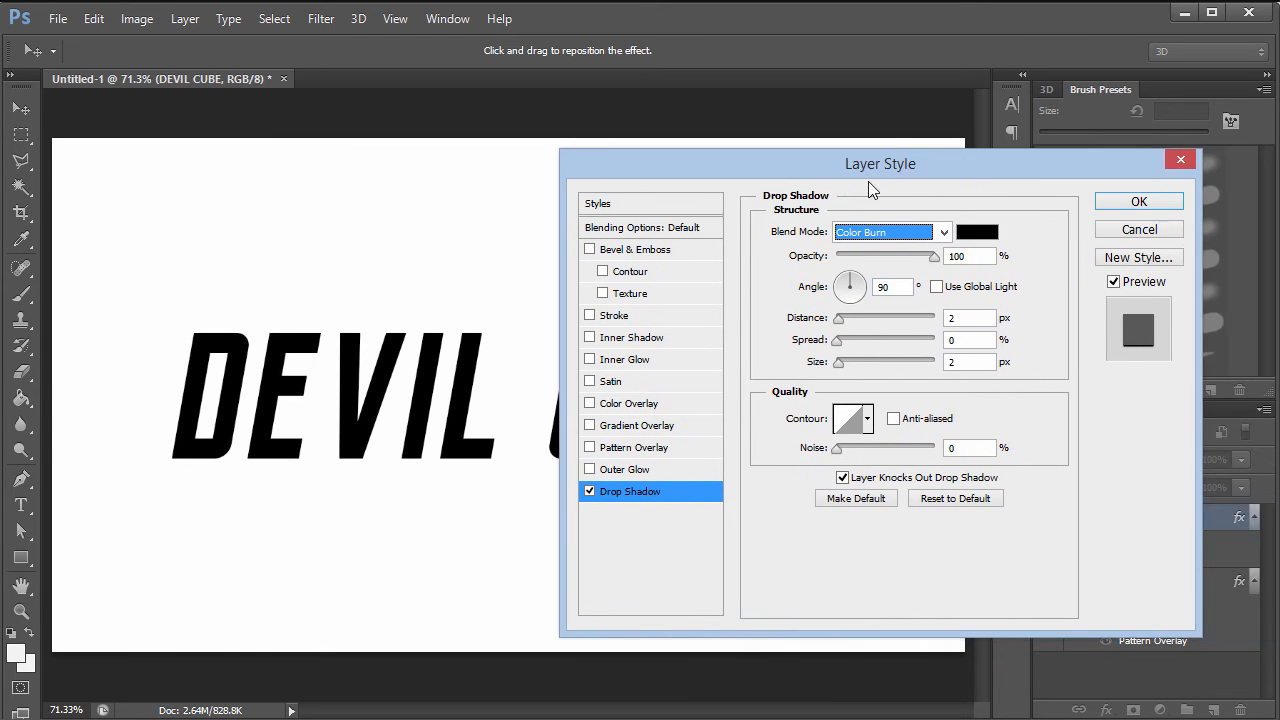
pyautogui.hotkey('alt', 'd')
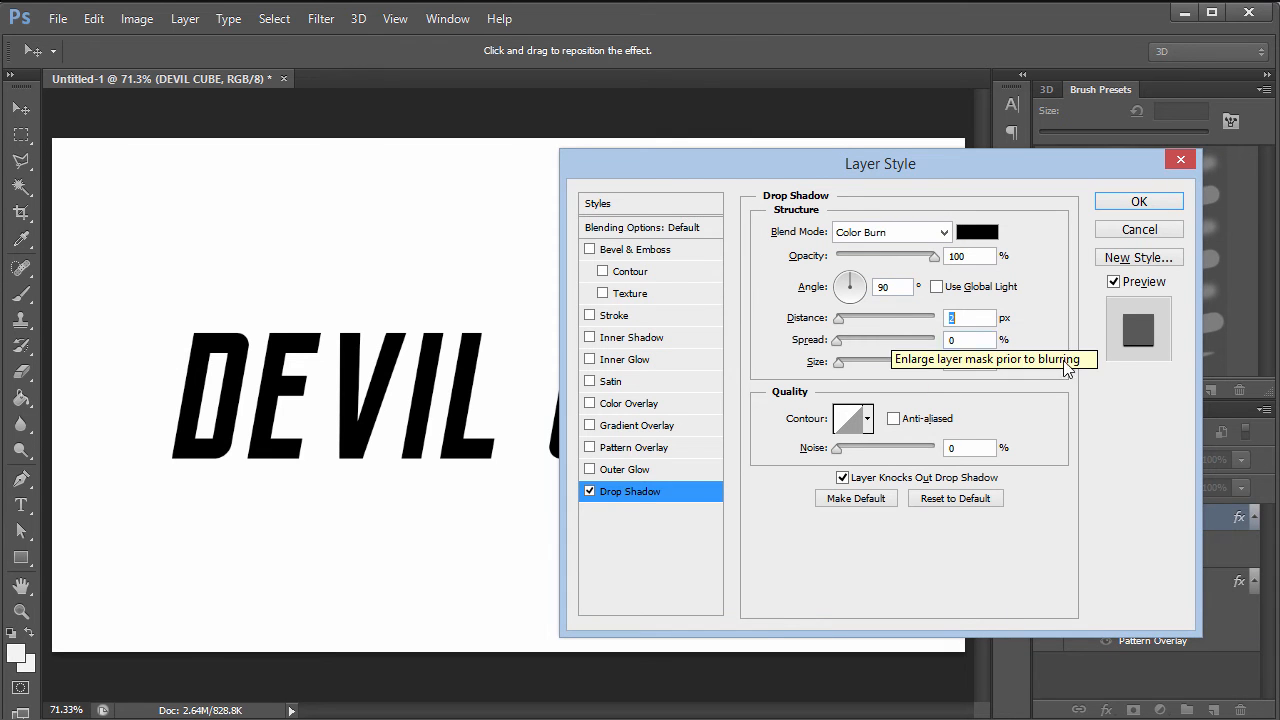
pyautogui.doubleClick(972, 366)
pyautogui.write('5')
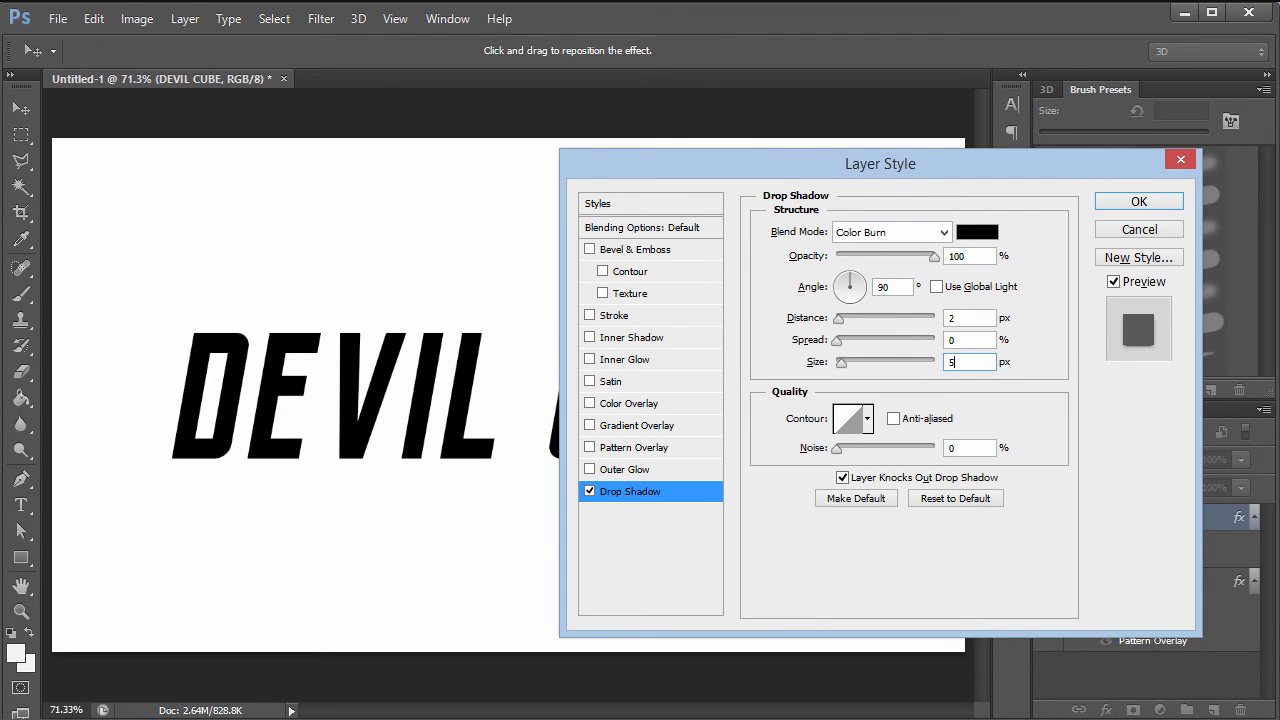
pyautogui.doubleClick(988, 260)
pyautogui.write('80')
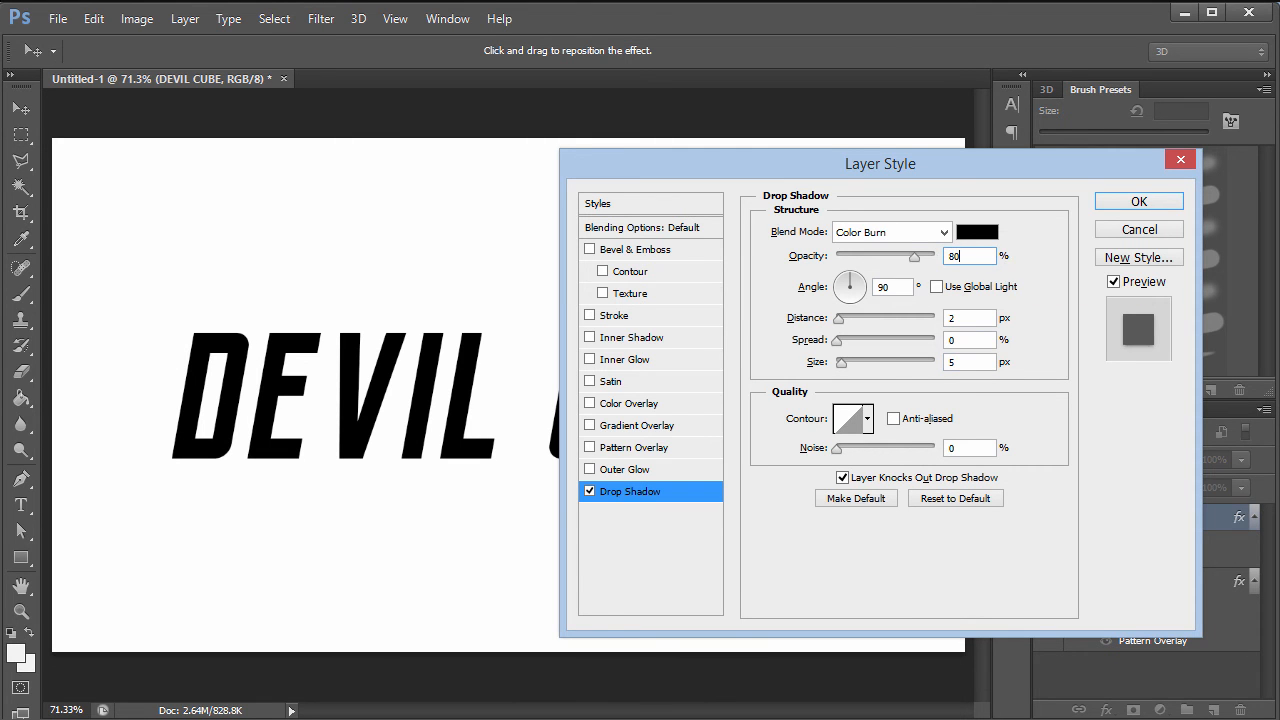
# - Add a gradient overlay to the text with its right stop changed to dark grey 1a1a1a
pyautogui.click(627, 427)
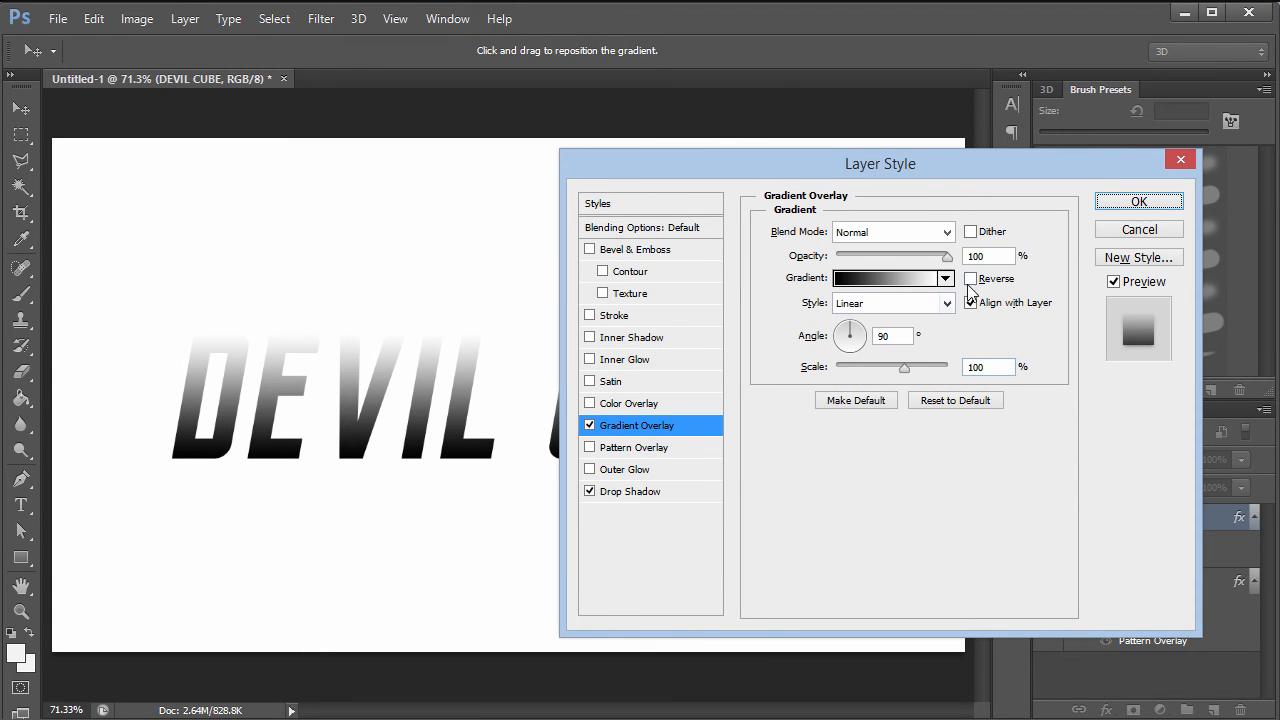
pyautogui.click(885, 280)
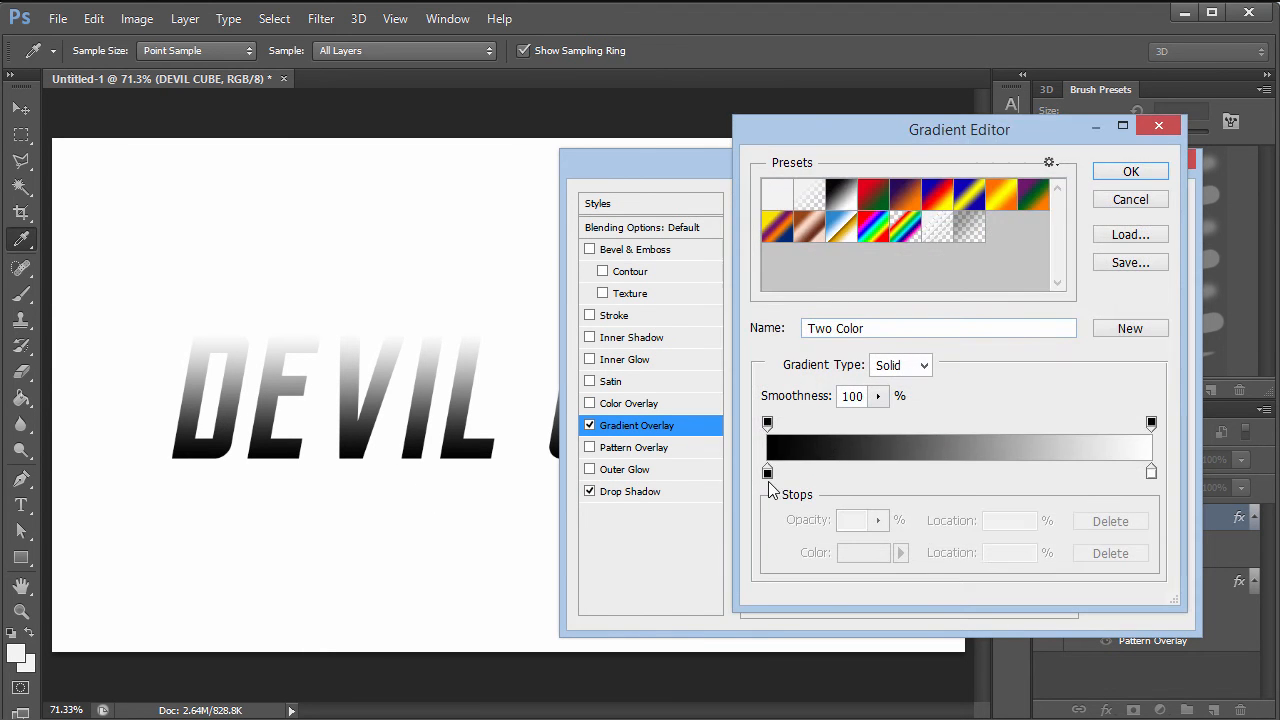
pyautogui.click(1152, 472)
pyautogui.click(863, 552)
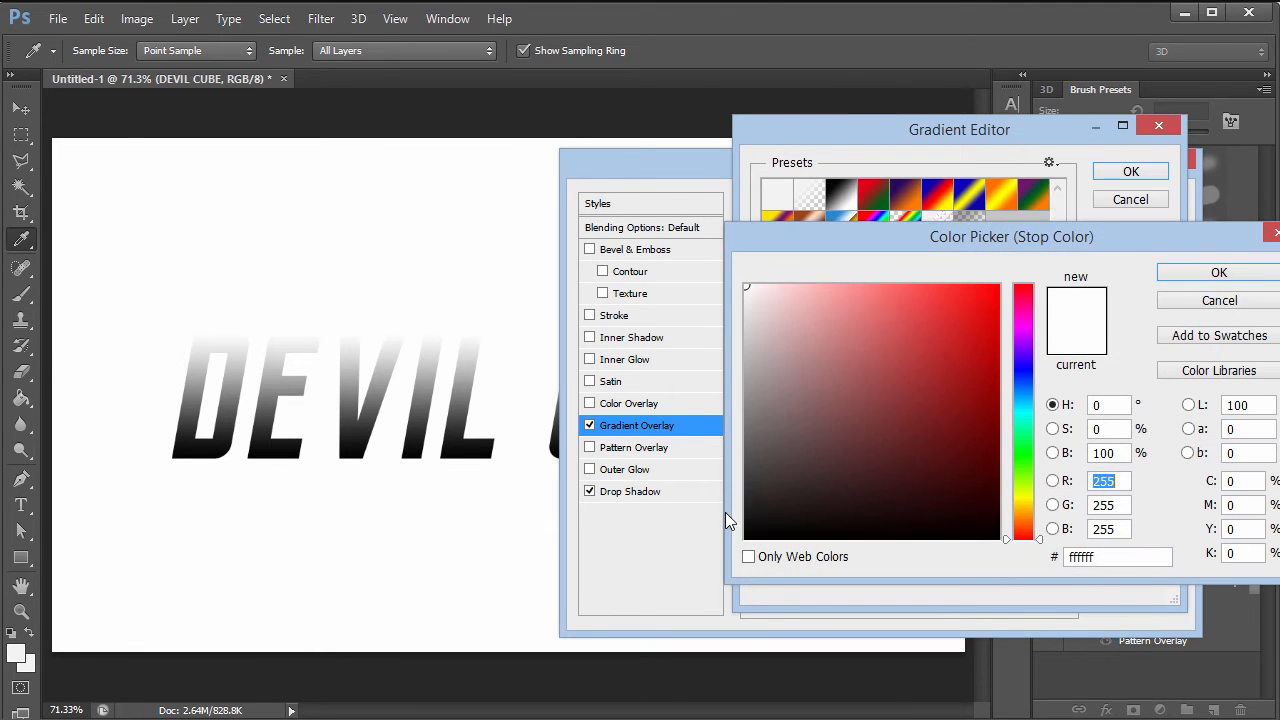
pyautogui.click(746, 513)
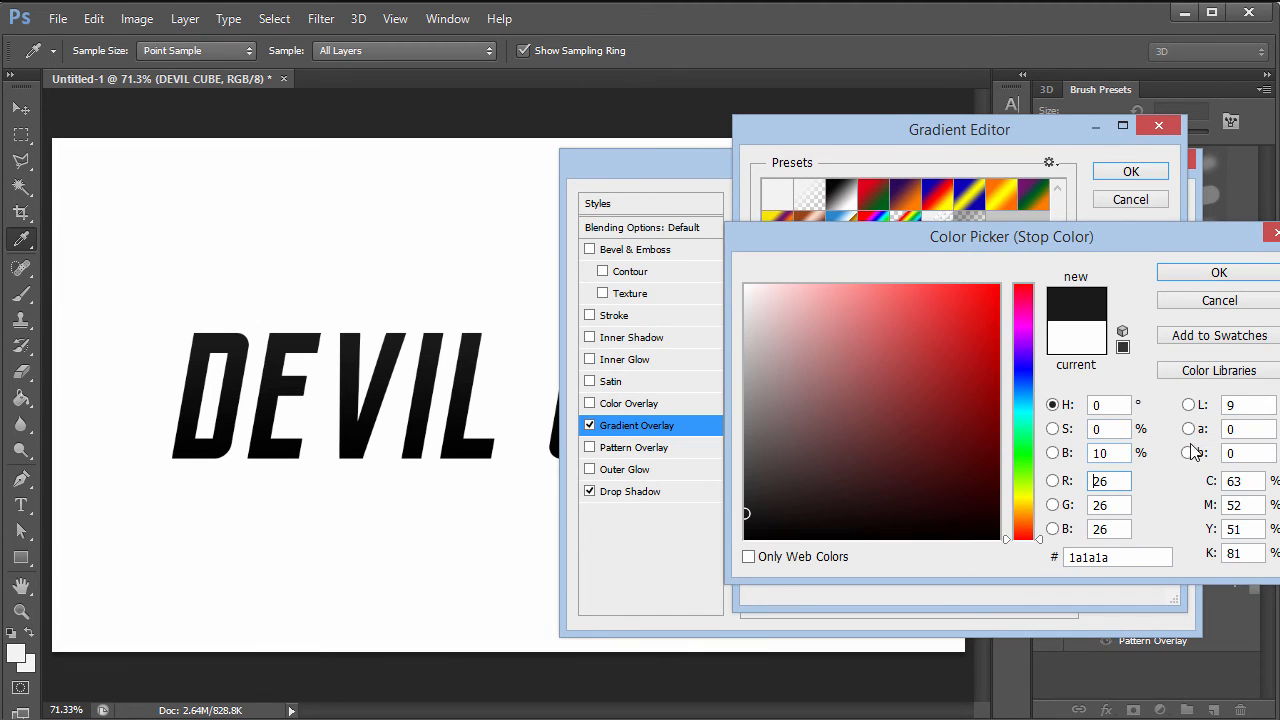
pyautogui.click(1194, 274)
pyautogui.click(1212, 172)
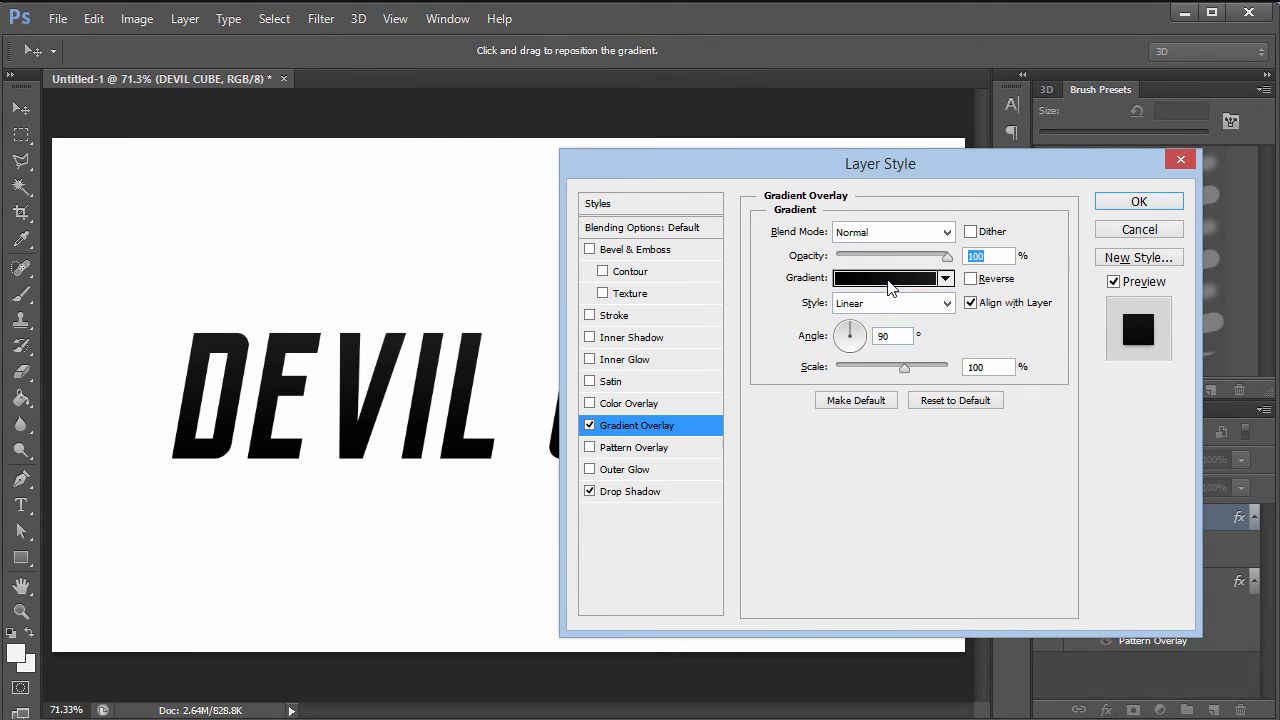
# - Set the left gradient stop to 10% brightness, the right to 333333, and apply
pyautogui.click(887, 279)
pyautogui.doubleClick(767, 471)
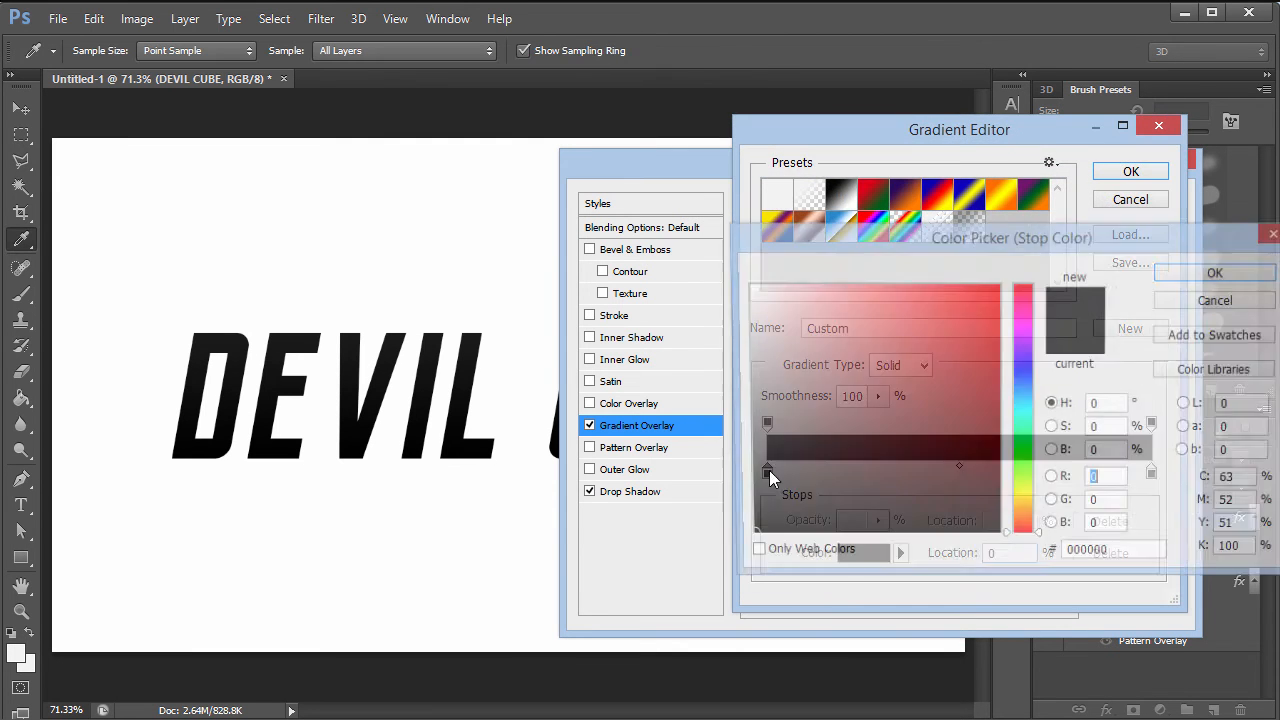
pyautogui.click(1115, 453)
pyautogui.write('10')
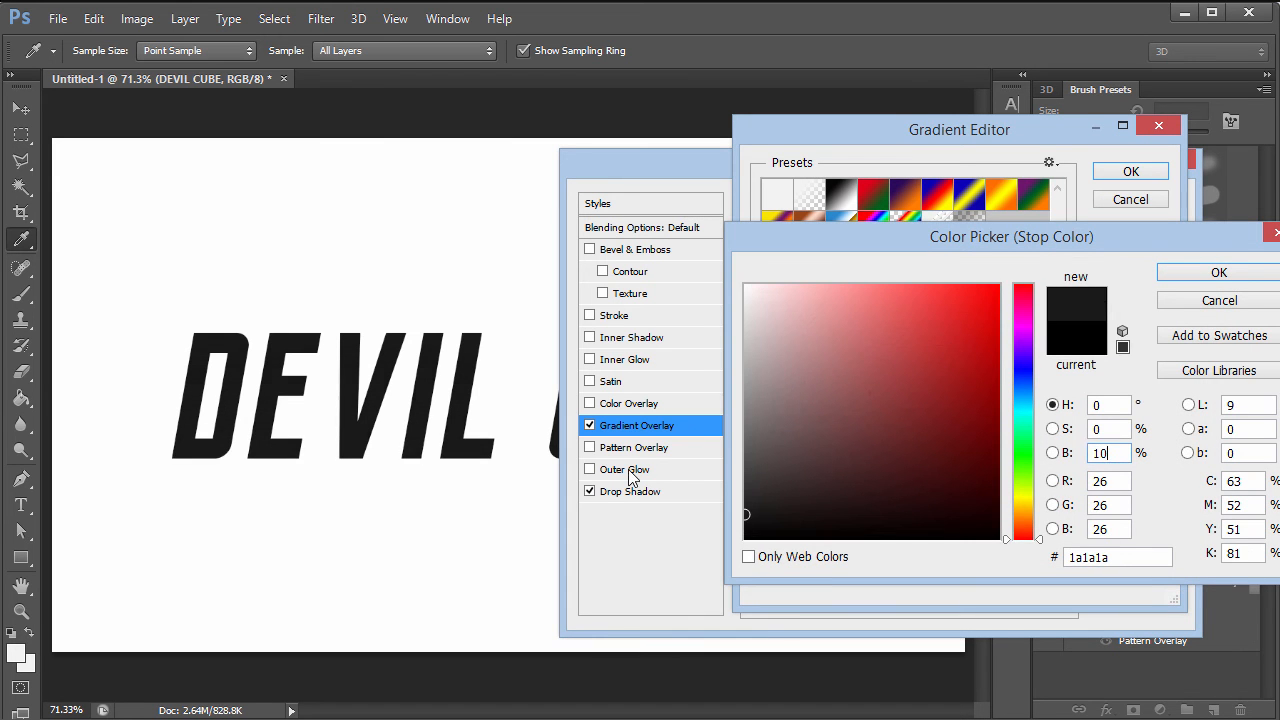
pyautogui.click(1190, 272)
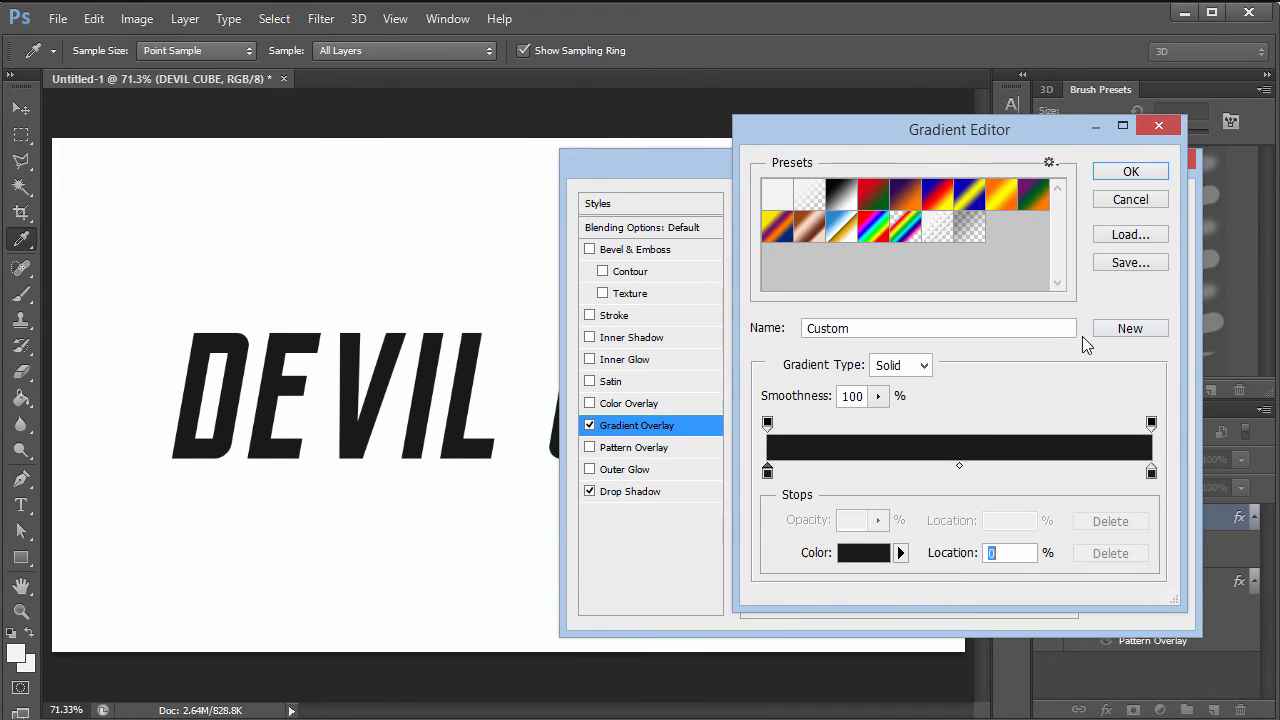
pyautogui.doubleClick(1151, 471)
pyautogui.click(1108, 453)
pyautogui.press('Up')
pyautogui.press('Up')
pyautogui.press('Up')
pyautogui.press('Up')
pyautogui.press('Up')
pyautogui.press('Up')
pyautogui.press('Up')
pyautogui.press('Up')
pyautogui.press('Up')
pyautogui.press('Up')
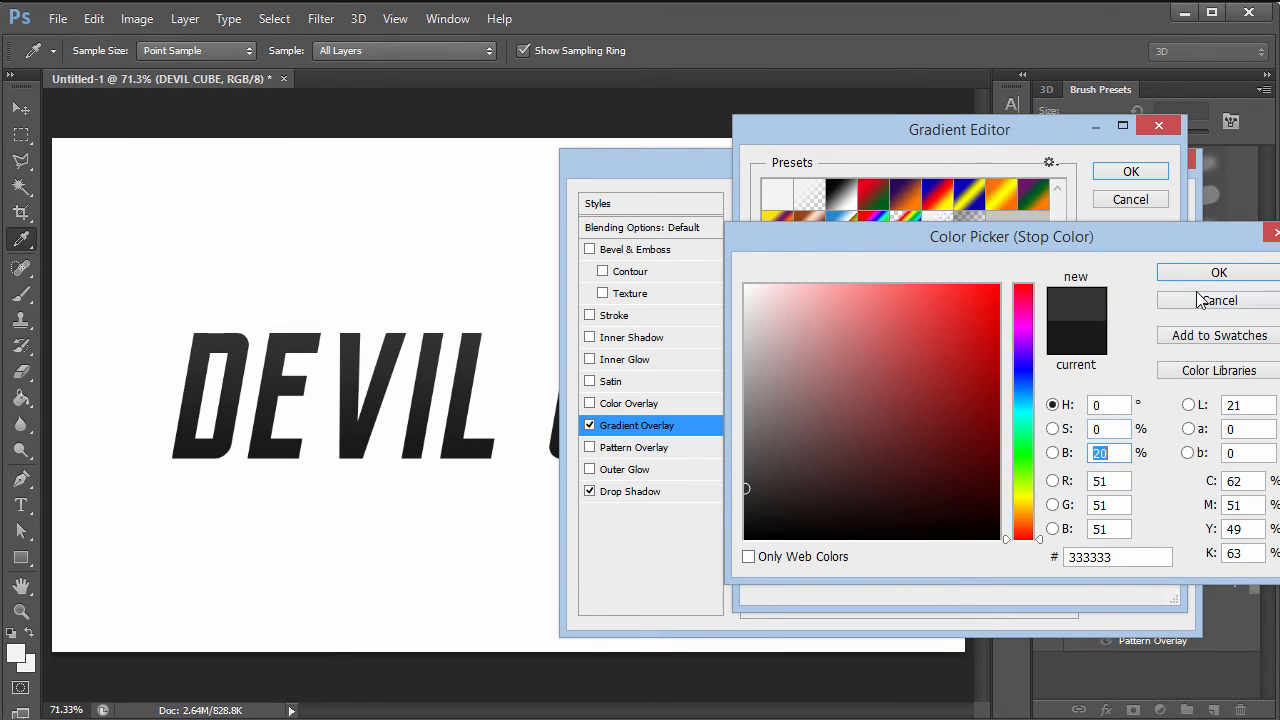
pyautogui.click(1196, 271)
pyautogui.click(1130, 174)
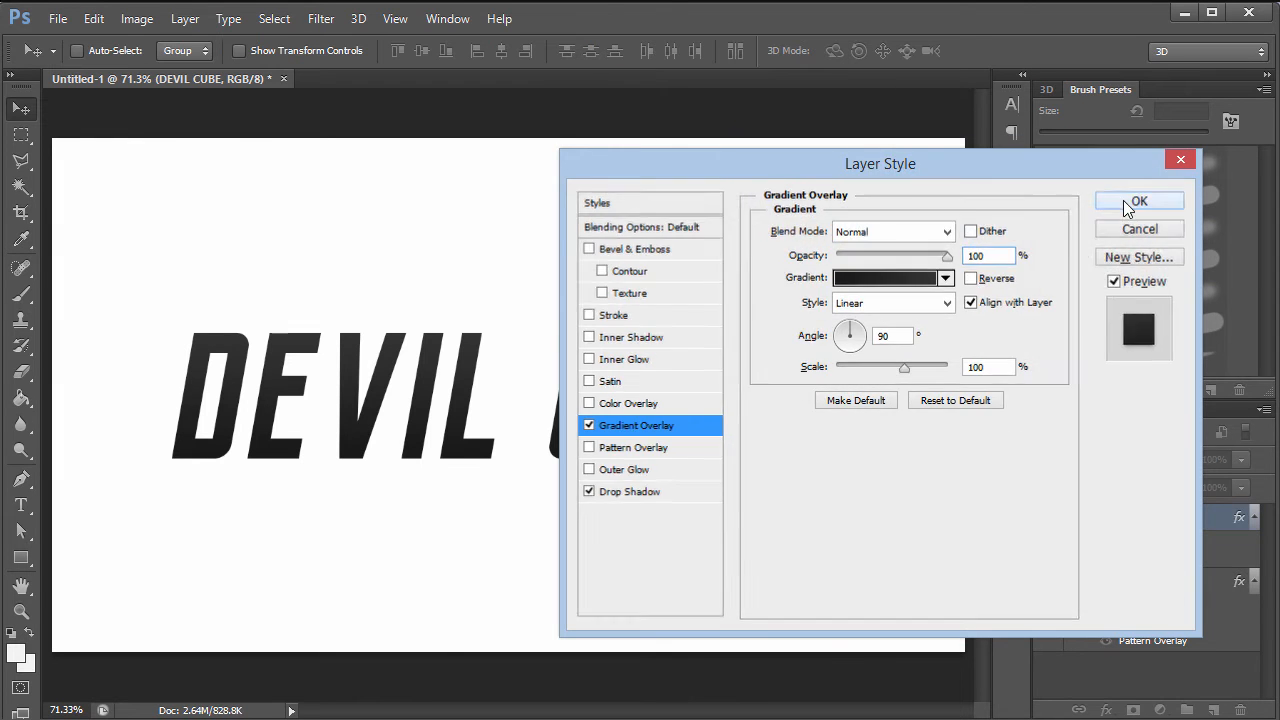
pyautogui.click(1135, 203)
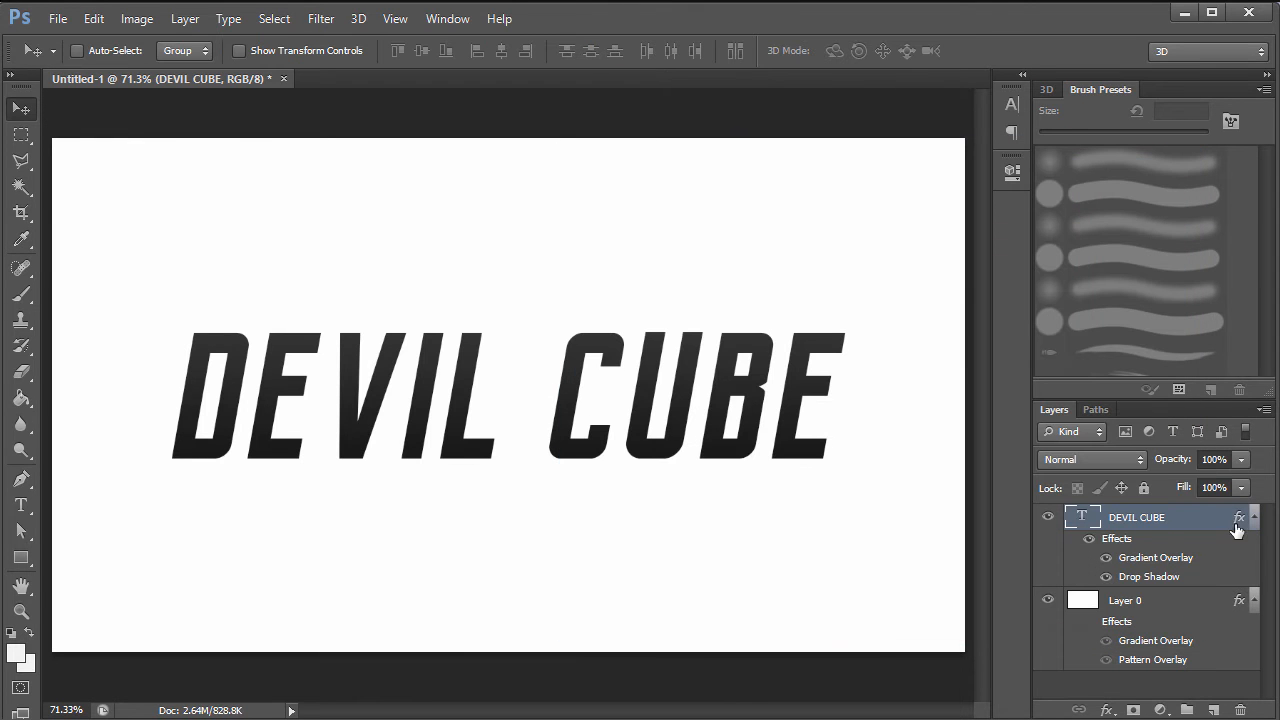
# - Show Layer 0's background effects again and lower the DEVIL CUBE drop shadow to 50% opacity
pyautogui.click(1088, 623)
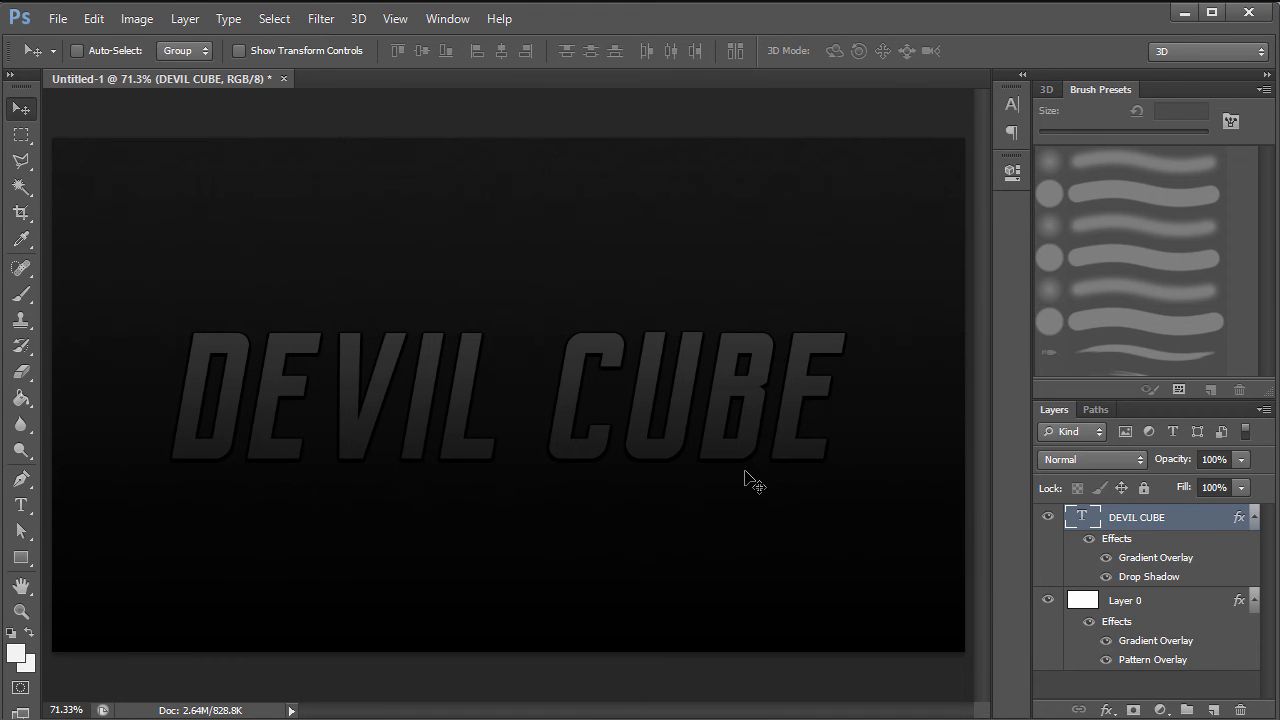
pyautogui.doubleClick(1188, 528)
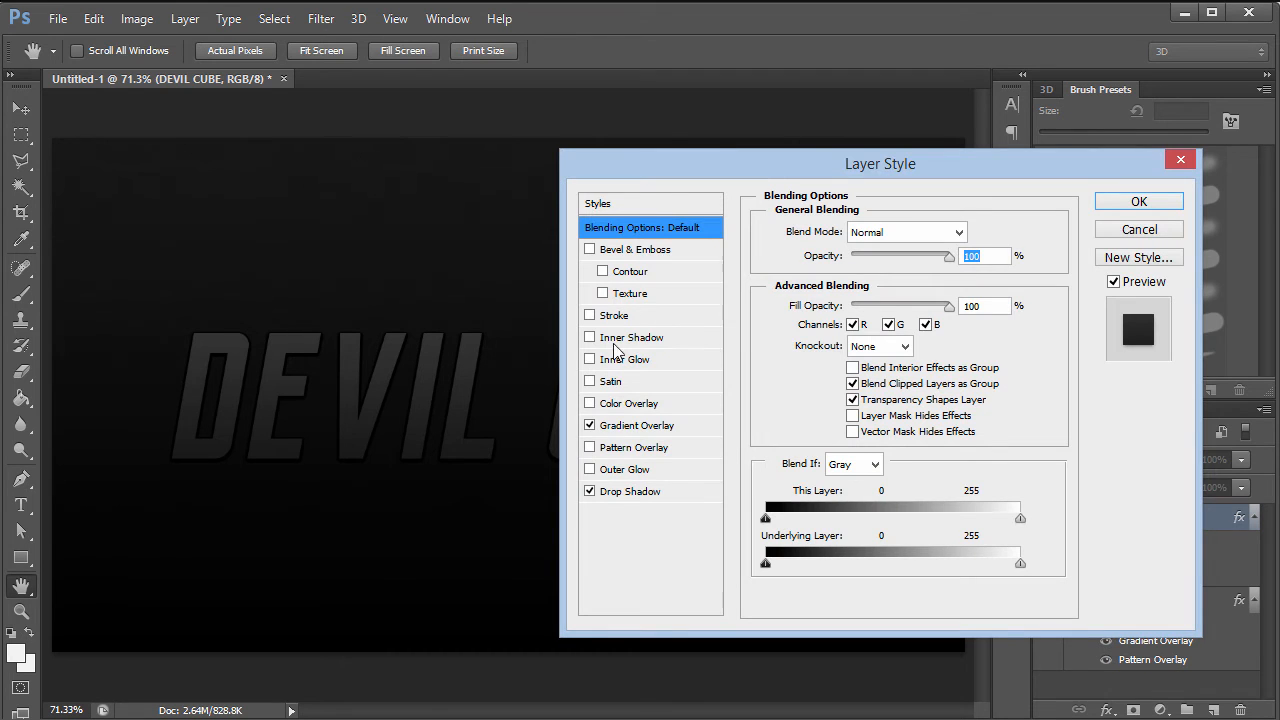
pyautogui.click(630, 491)
pyautogui.doubleClick(968, 256)
pyautogui.write('50')
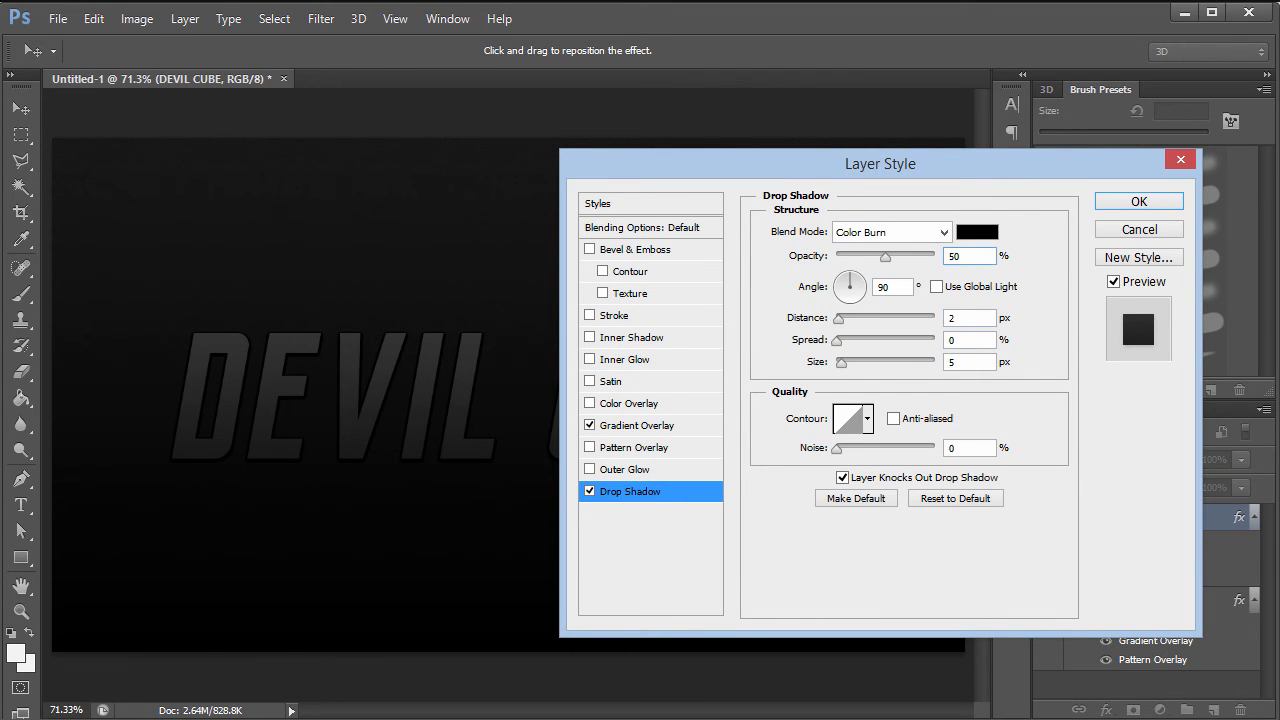
pyautogui.click(1142, 207)
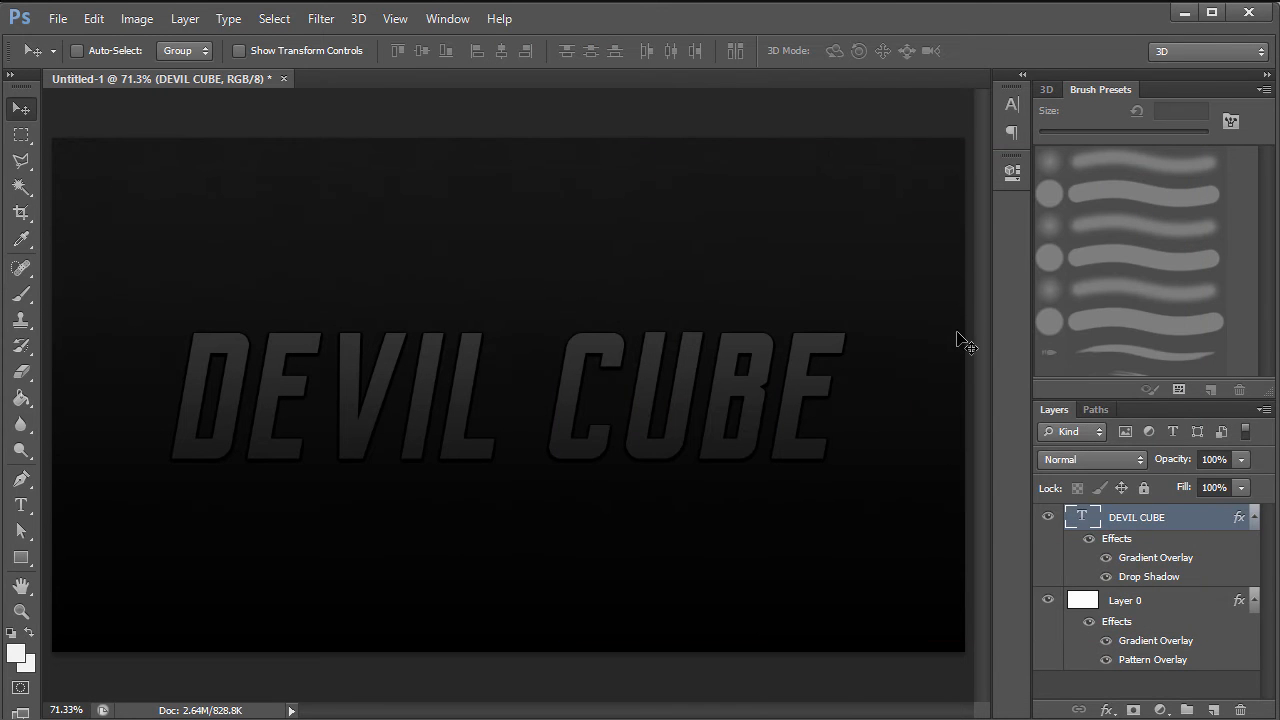
# - Reverse the DEVIL CUBE gradient overlay direction and close the layer style dialog
pyautogui.doubleClick(1198, 524)
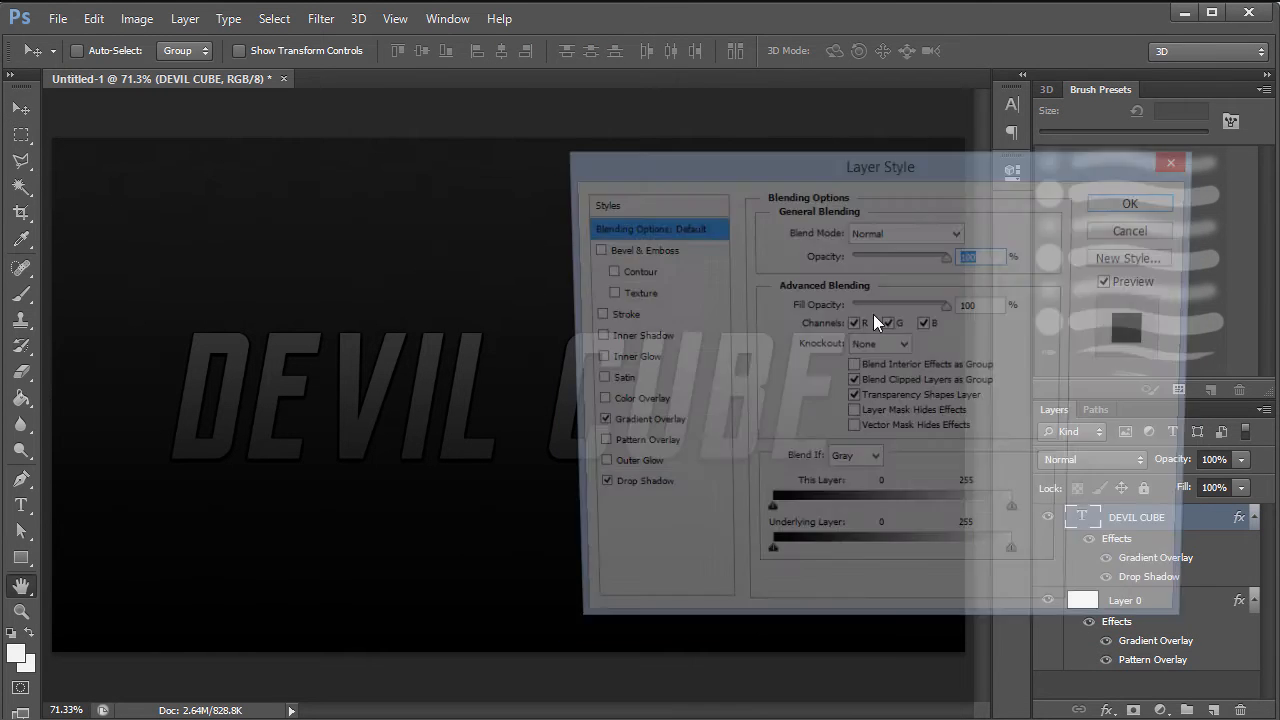
pyautogui.click(636, 425)
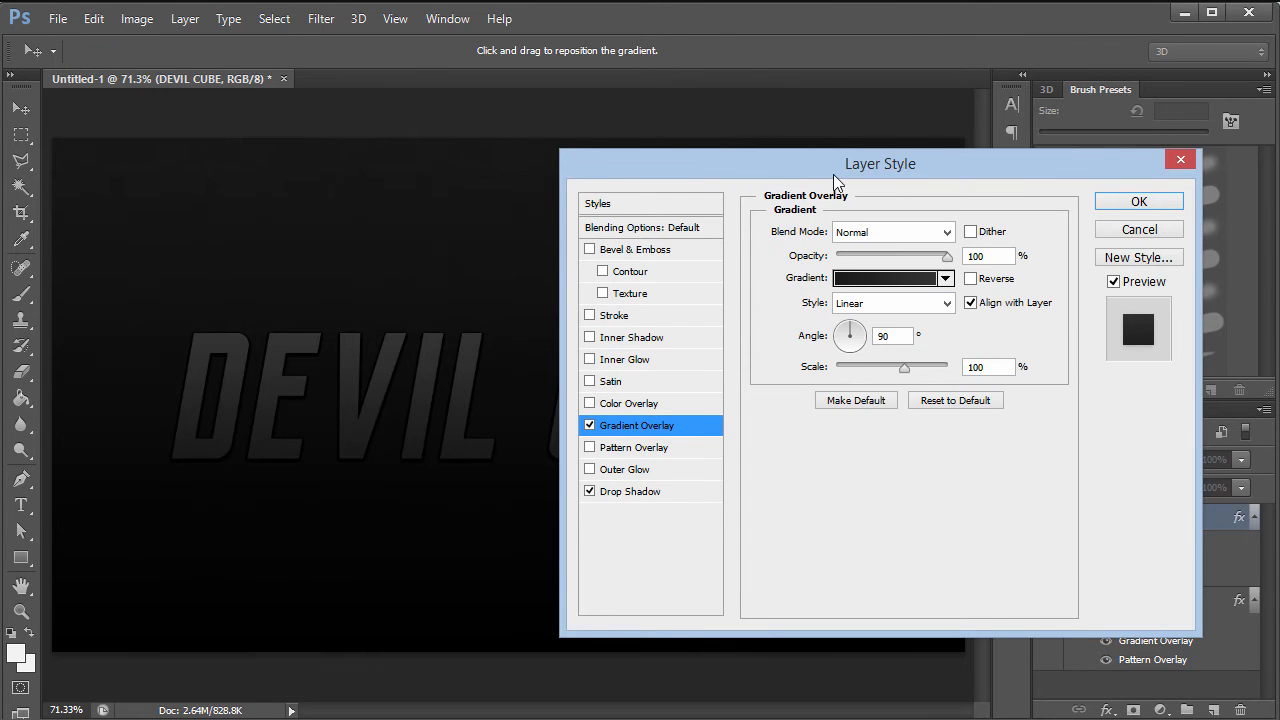
pyautogui.moveTo(830, 176); pyautogui.dragTo(933, 141)
pyautogui.click(1074, 244)
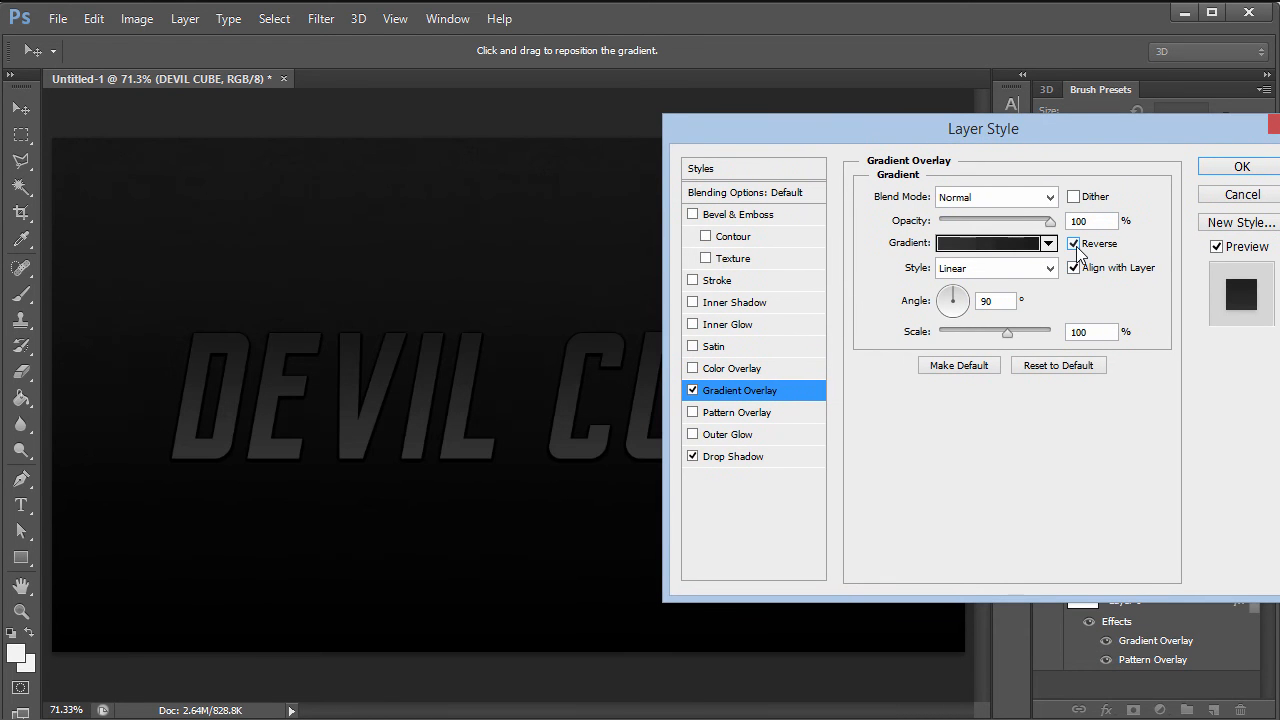
pyautogui.click(1077, 249)
pyautogui.click(1077, 249)
pyautogui.doubleClick(1099, 221)
pyautogui.moveTo(1056, 128); pyautogui.dragTo(718, 110)
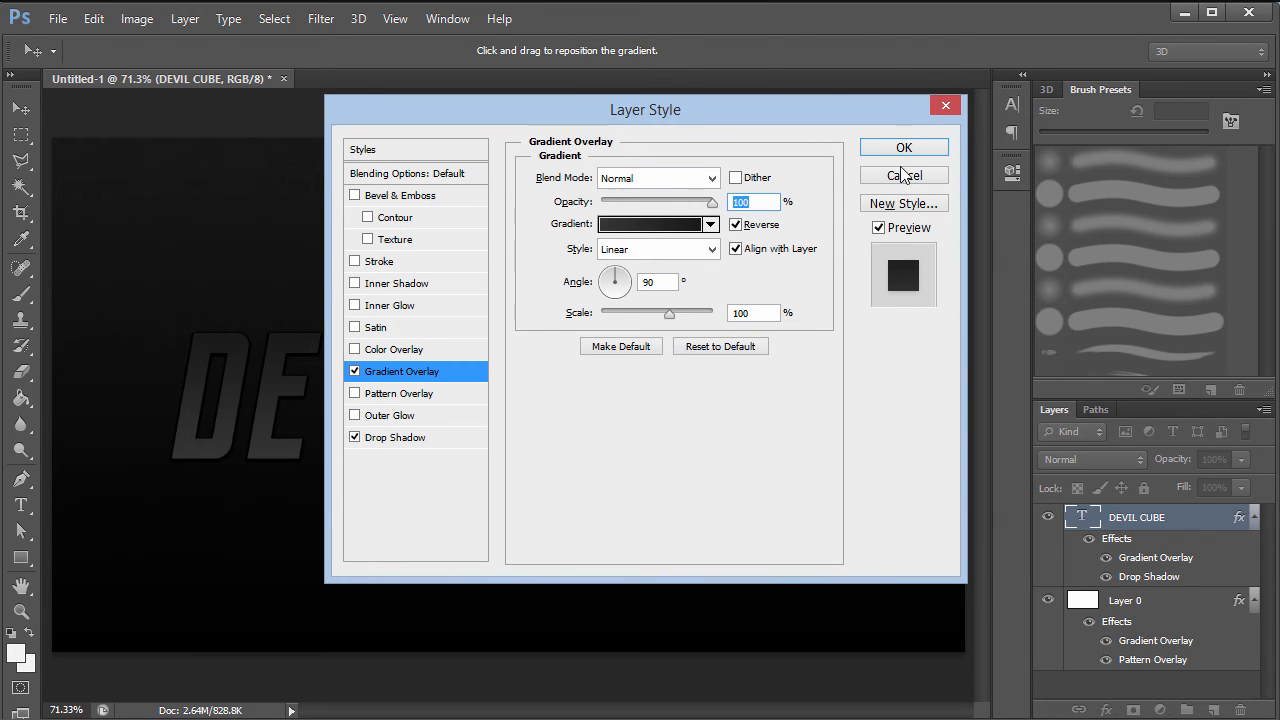
pyautogui.click(940, 108)
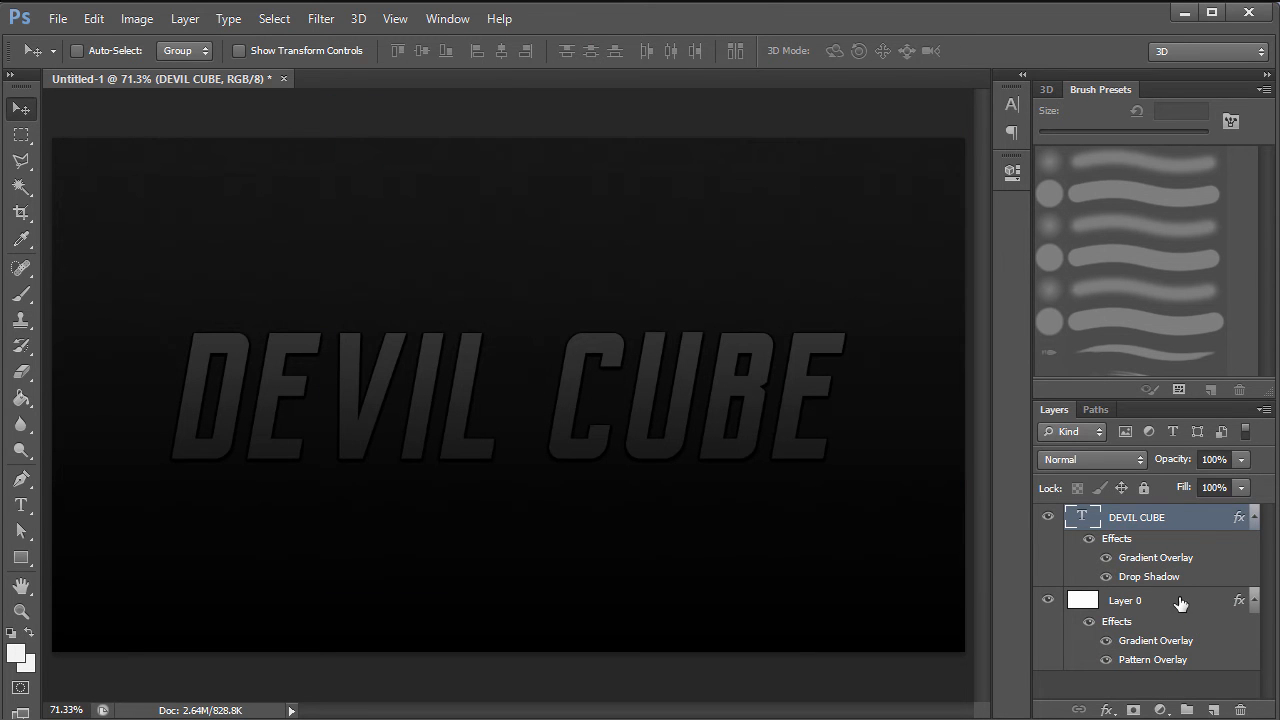
pyautogui.click(1177, 605)
pyautogui.doubleClick(1179, 600)
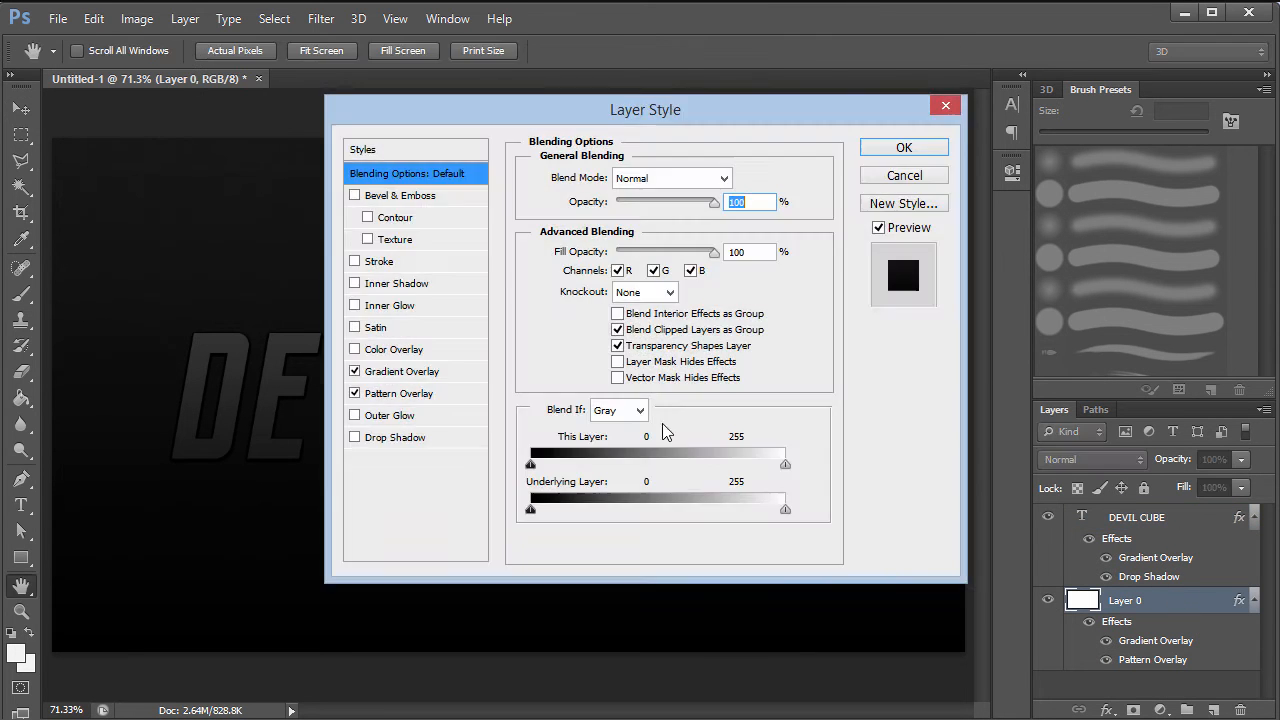
pyautogui.click(386, 374)
pyautogui.moveTo(626, 114); pyautogui.dragTo(854, 95)
pyautogui.click(880, 205)
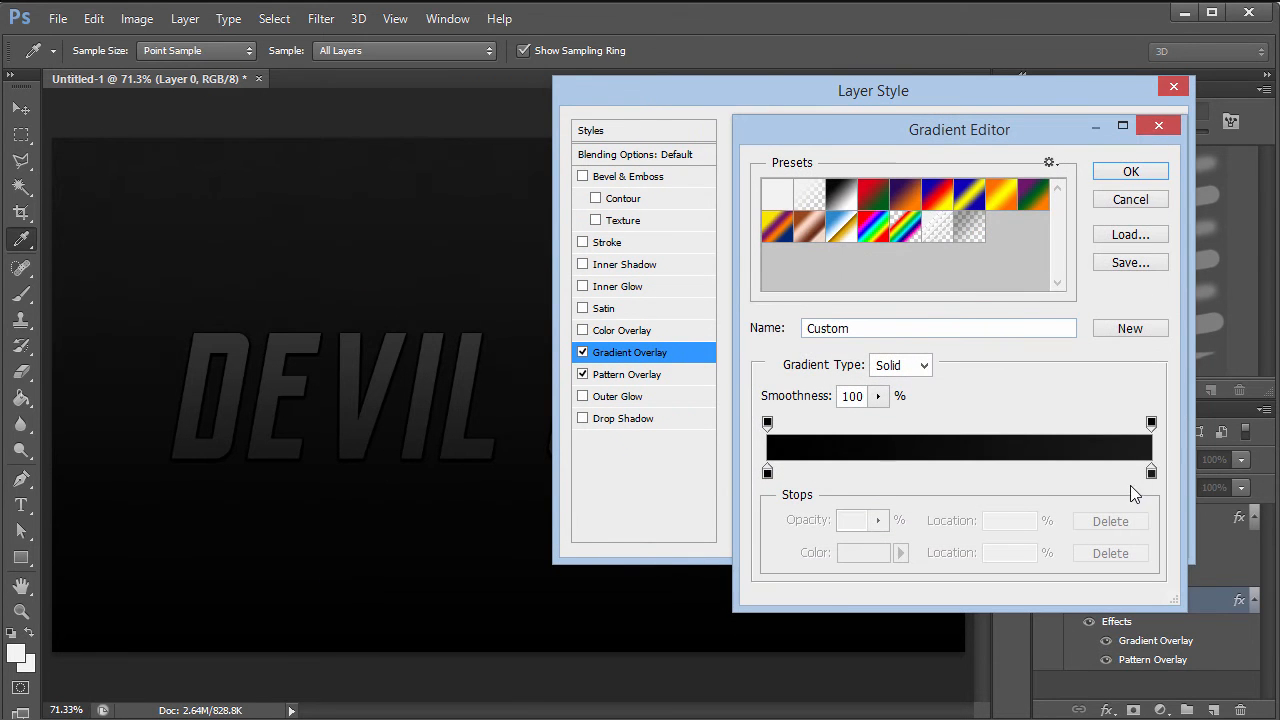
pyautogui.doubleClick(767, 472)
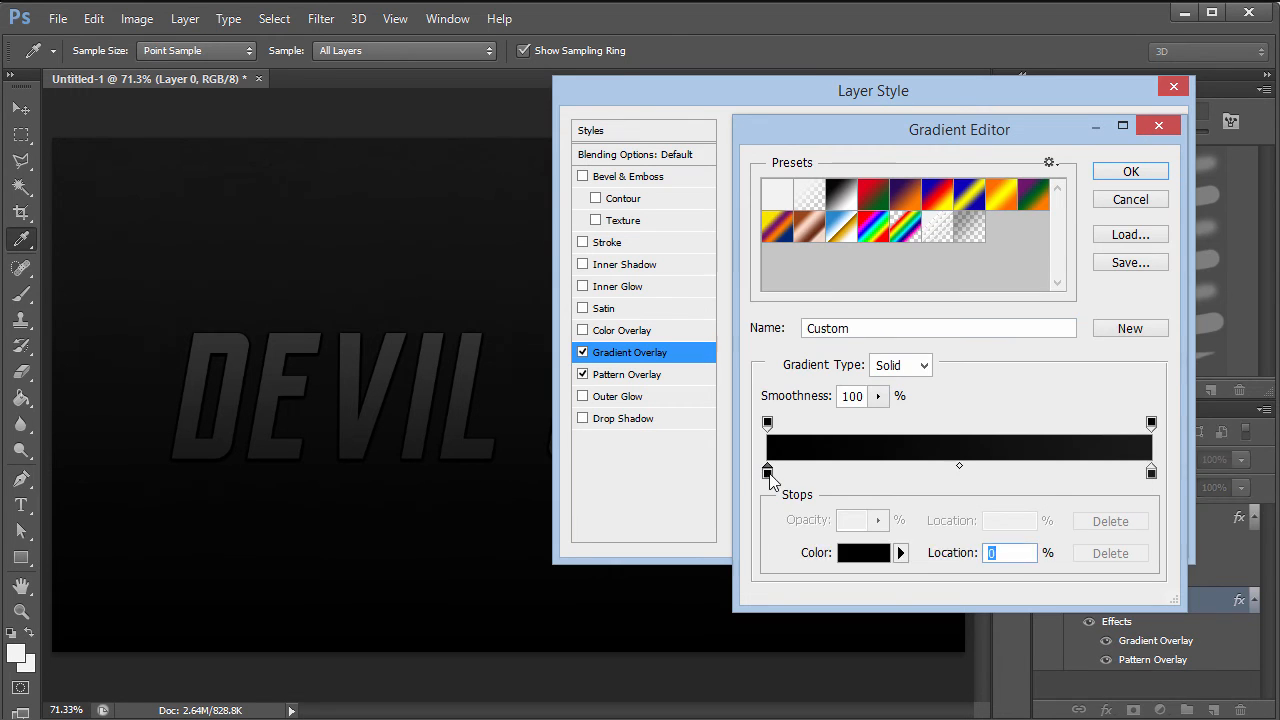
pyautogui.click(1100, 482)
pyautogui.click(1104, 453)
pyautogui.write('10')
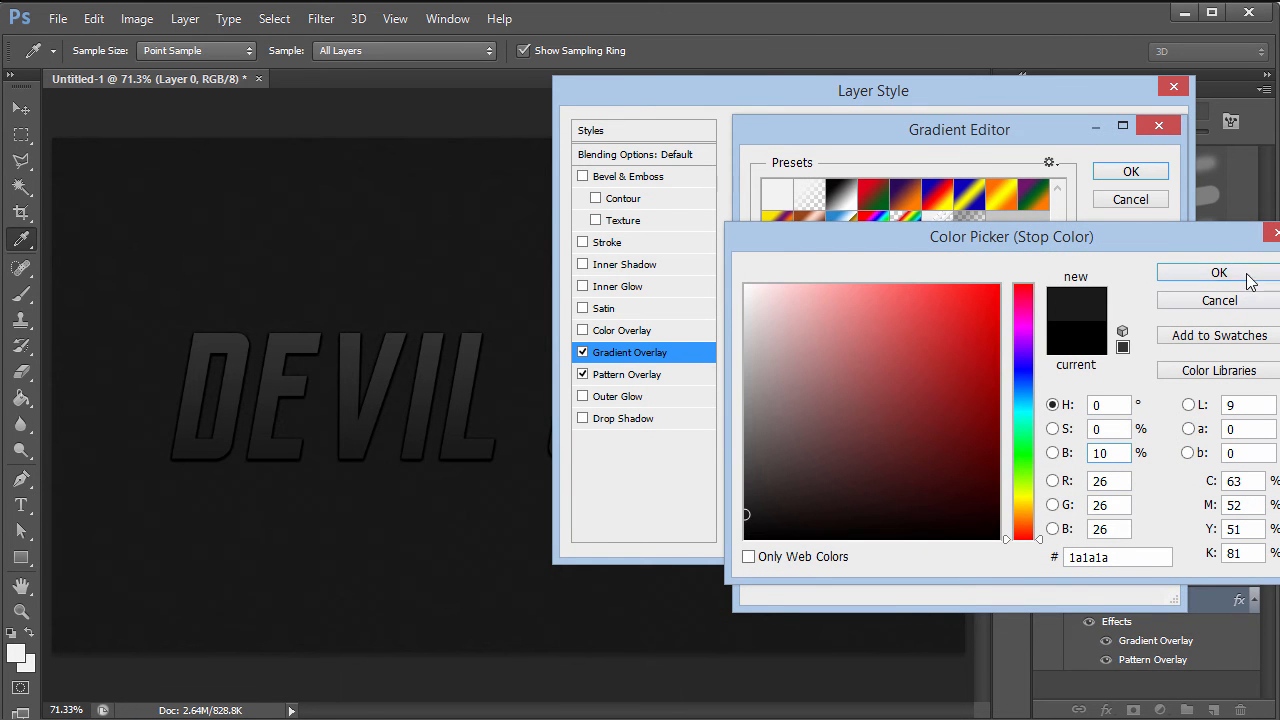
pyautogui.click(1240, 278)
pyautogui.doubleClick(1151, 472)
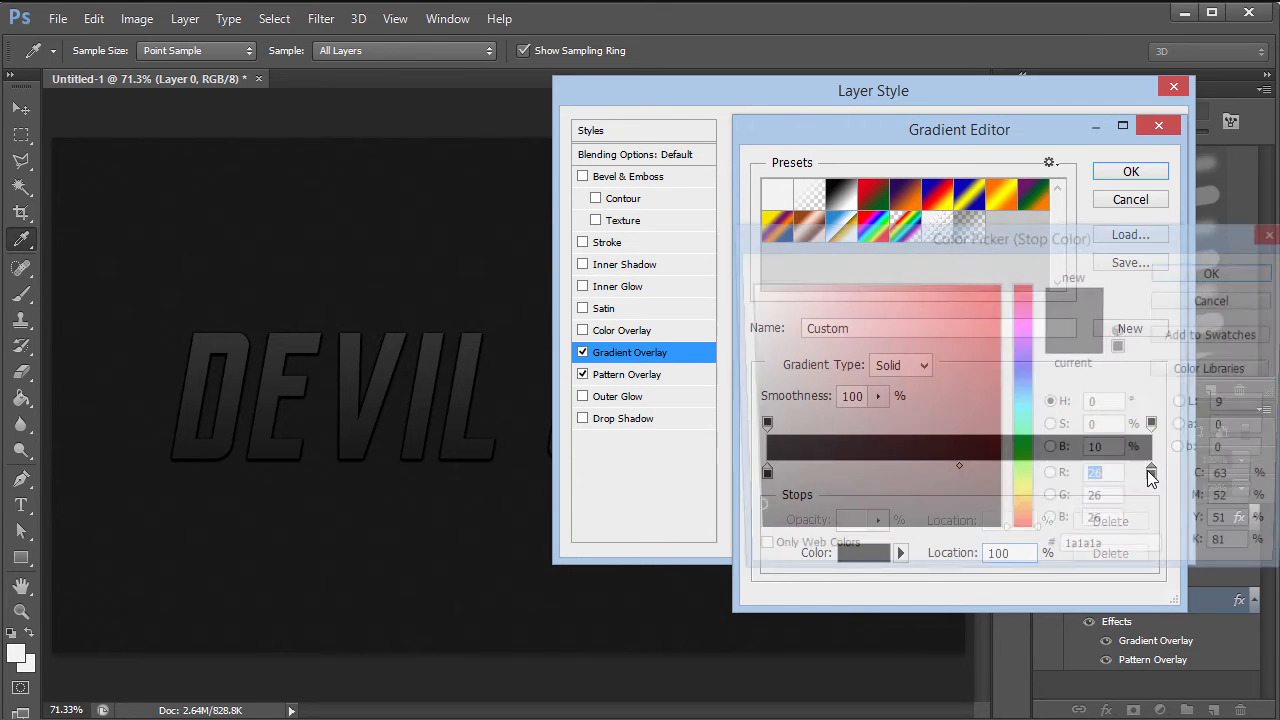
pyautogui.click(1115, 450)
pyautogui.press('Up')
pyautogui.press('Up')
pyautogui.press('Up')
pyautogui.press('Up')
pyautogui.press('Up')
pyautogui.press('Up')
pyautogui.press('Up')
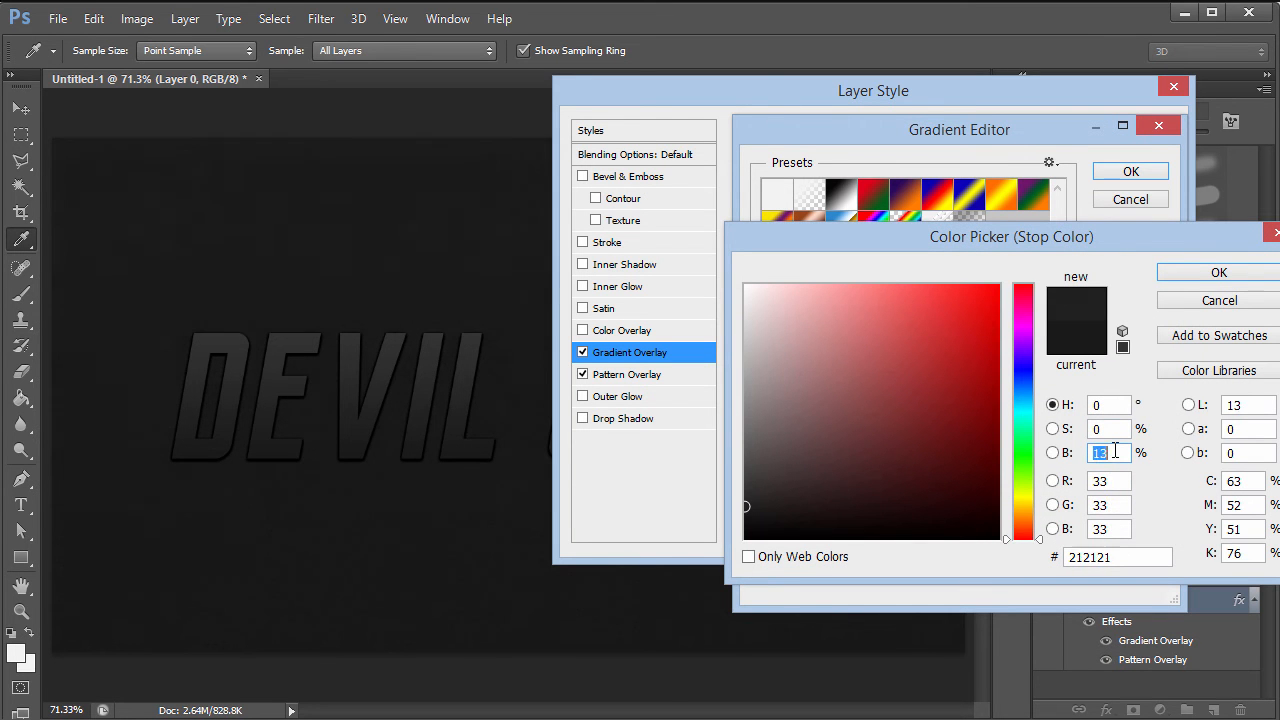
pyautogui.press('Down')
pyautogui.press('Down')
pyautogui.press('Down')
pyautogui.press('Down')
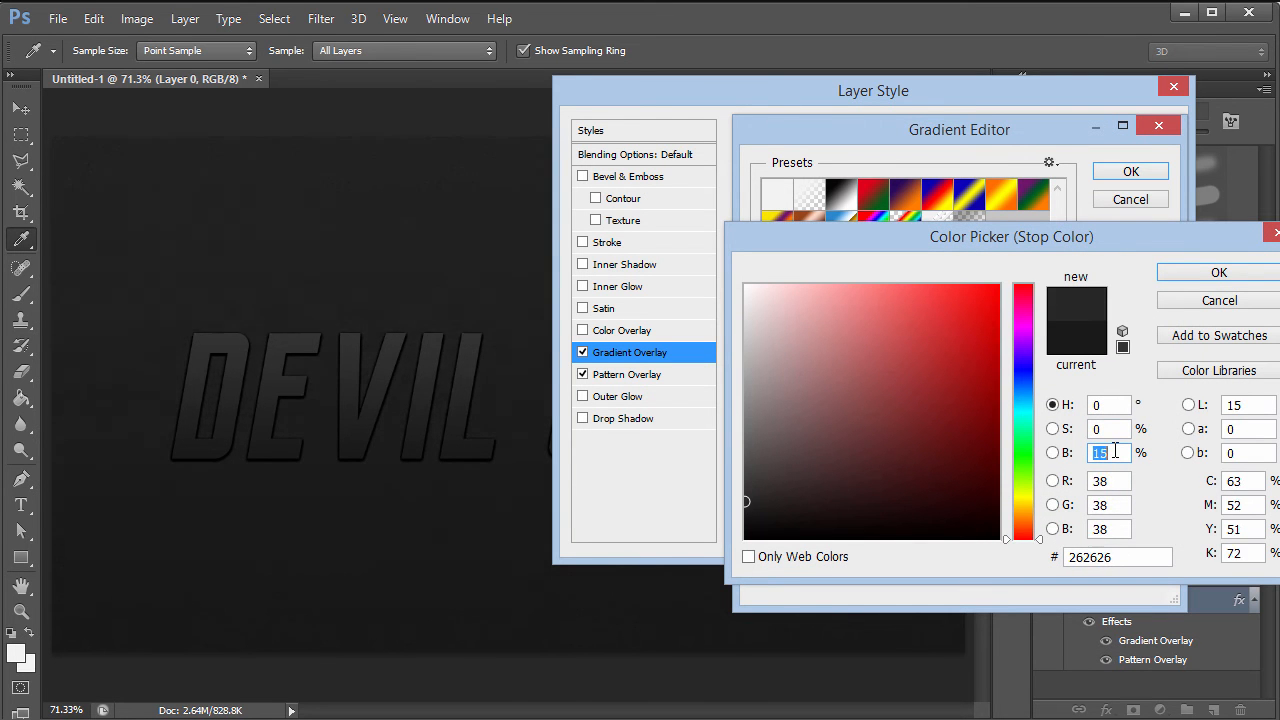
pyautogui.press('Down')
pyautogui.click(1275, 236)
pyautogui.click(1139, 195)
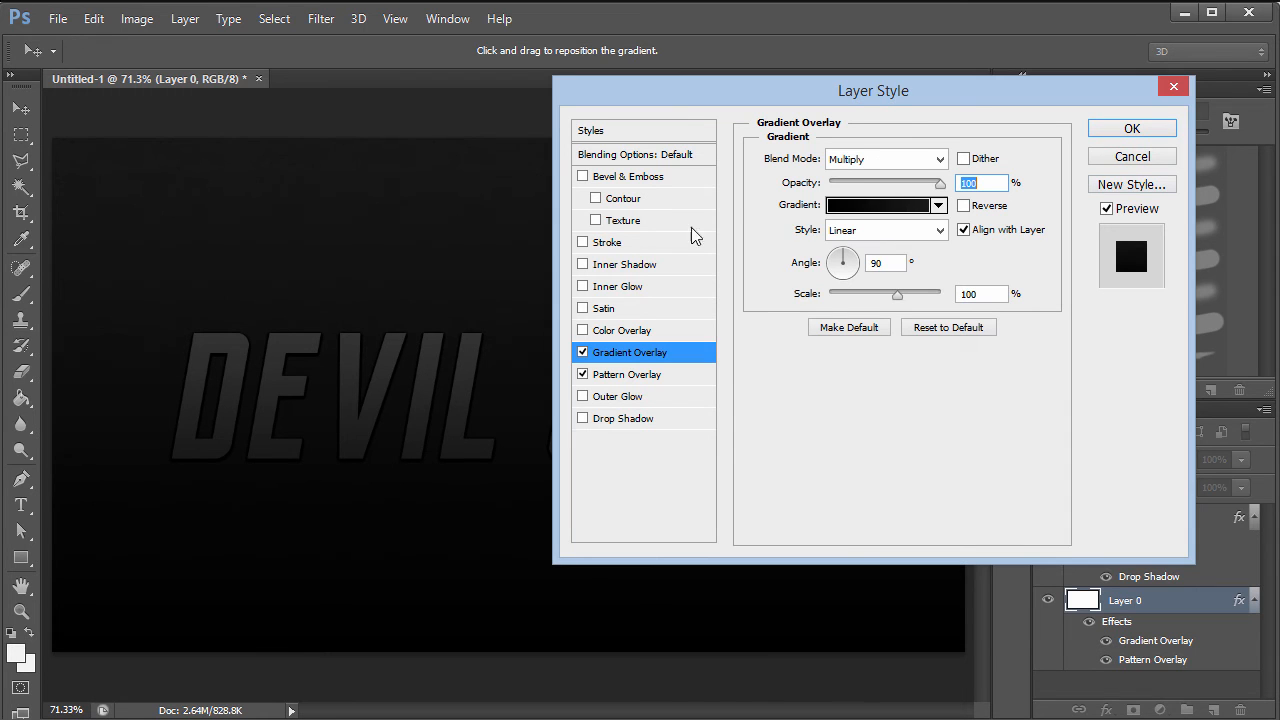
pyautogui.click(1131, 130)
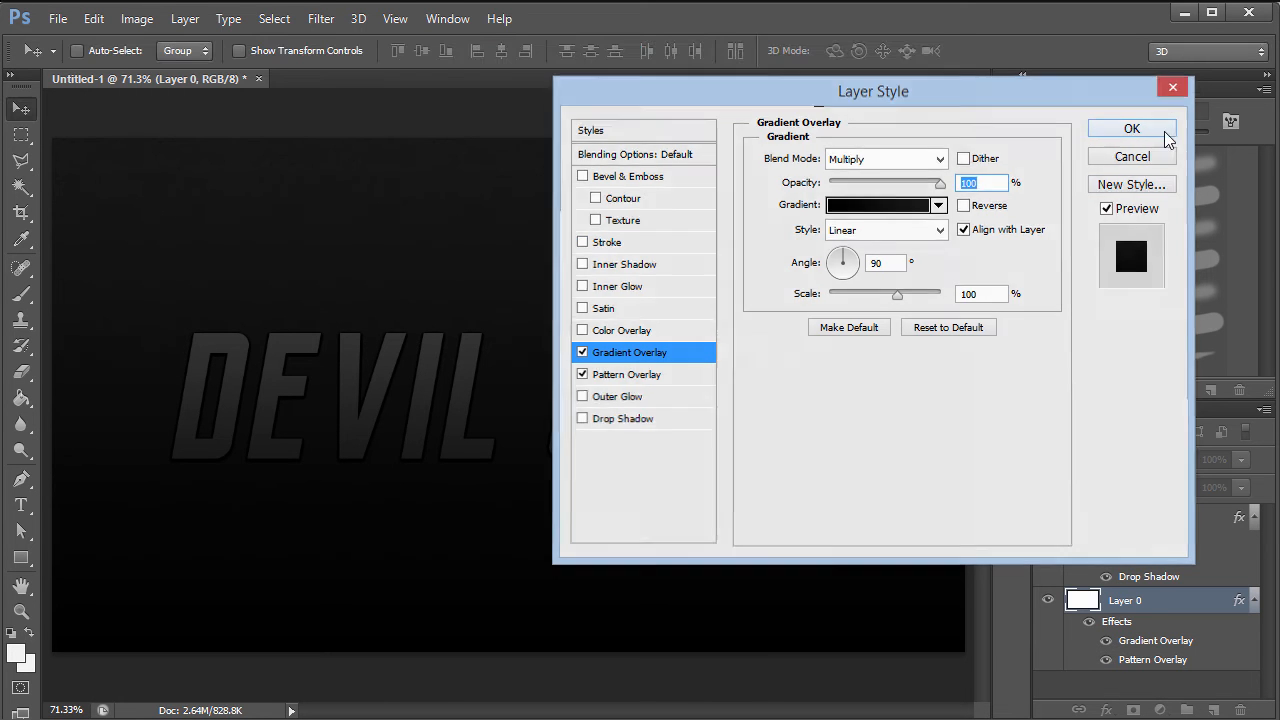
# - Add a 1 px stroke to DEVIL CUBE positioned inside the letters
pyautogui.doubleClick(1177, 521)
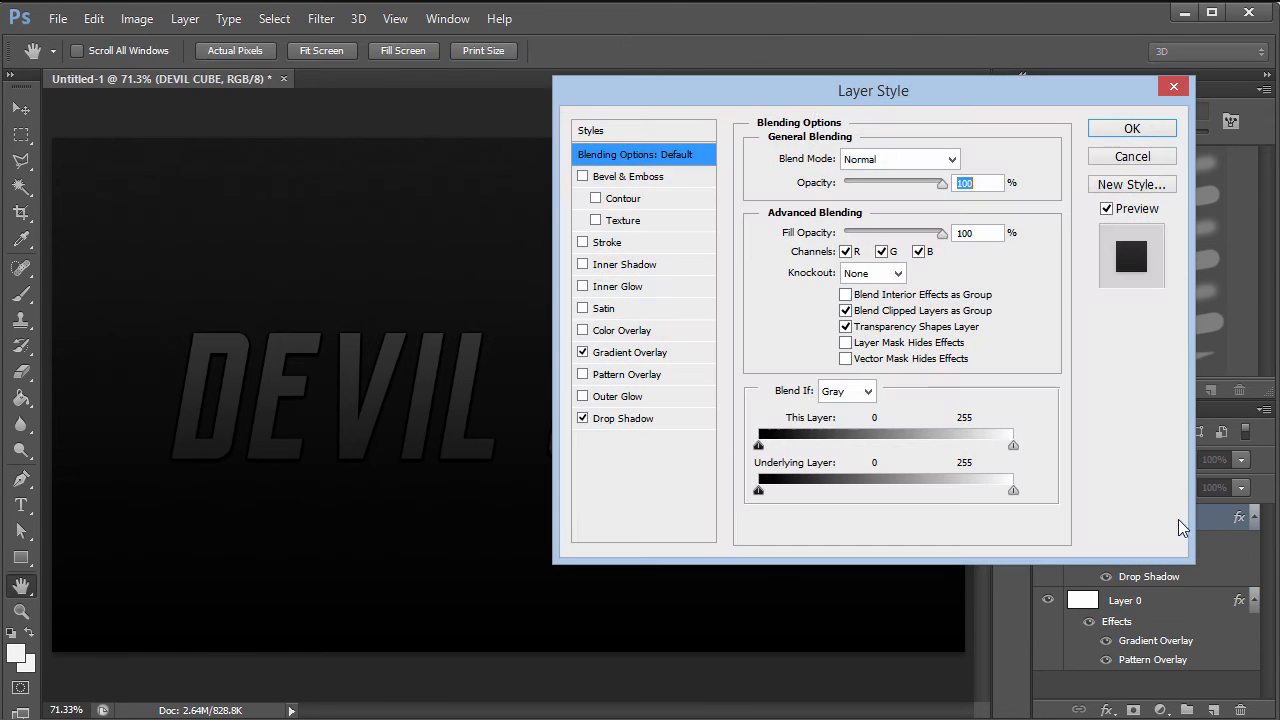
pyautogui.moveTo(807, 94); pyautogui.dragTo(758, 127)
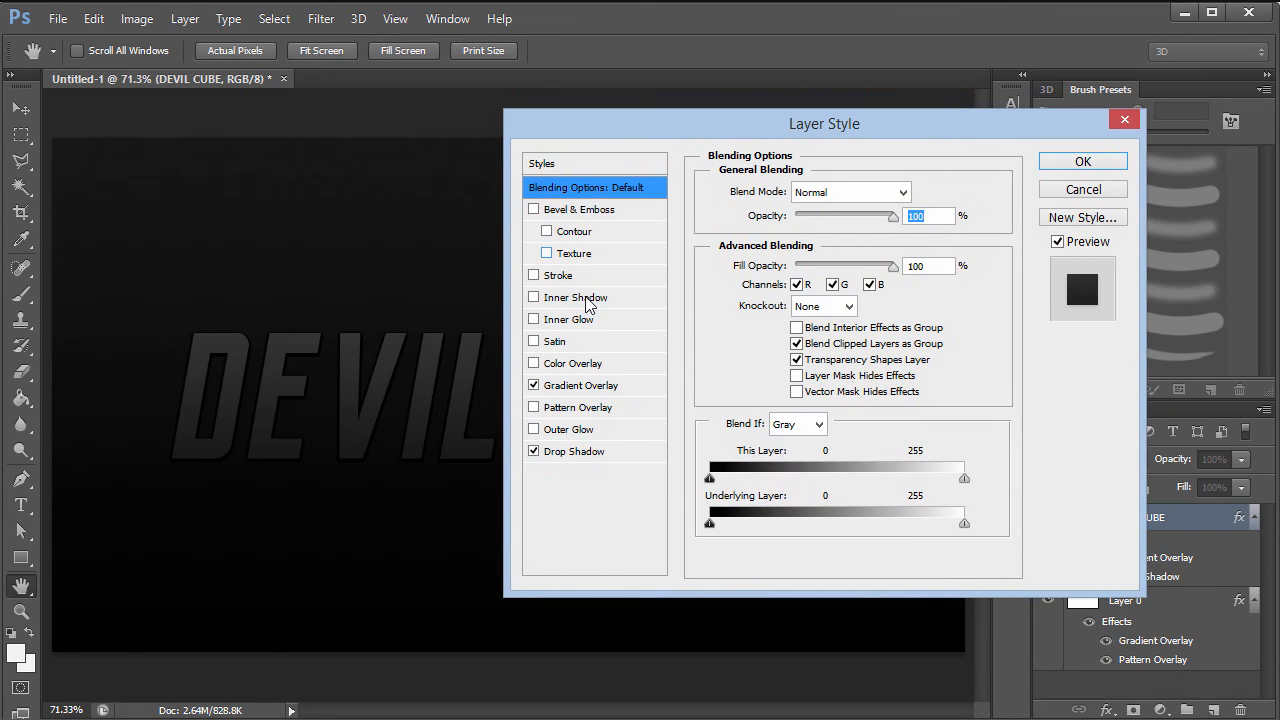
pyautogui.click(559, 276)
pyautogui.moveTo(782, 190); pyautogui.dragTo(880, 190)
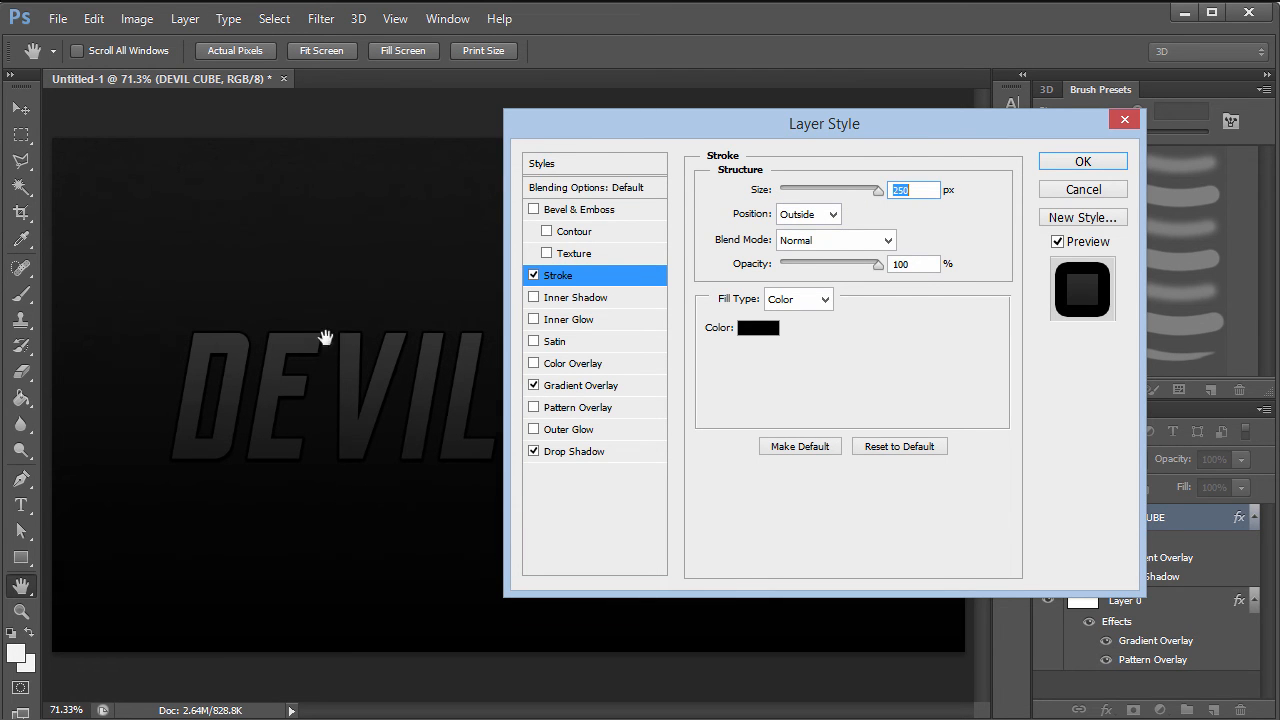
pyautogui.moveTo(877, 190); pyautogui.dragTo(794, 197)
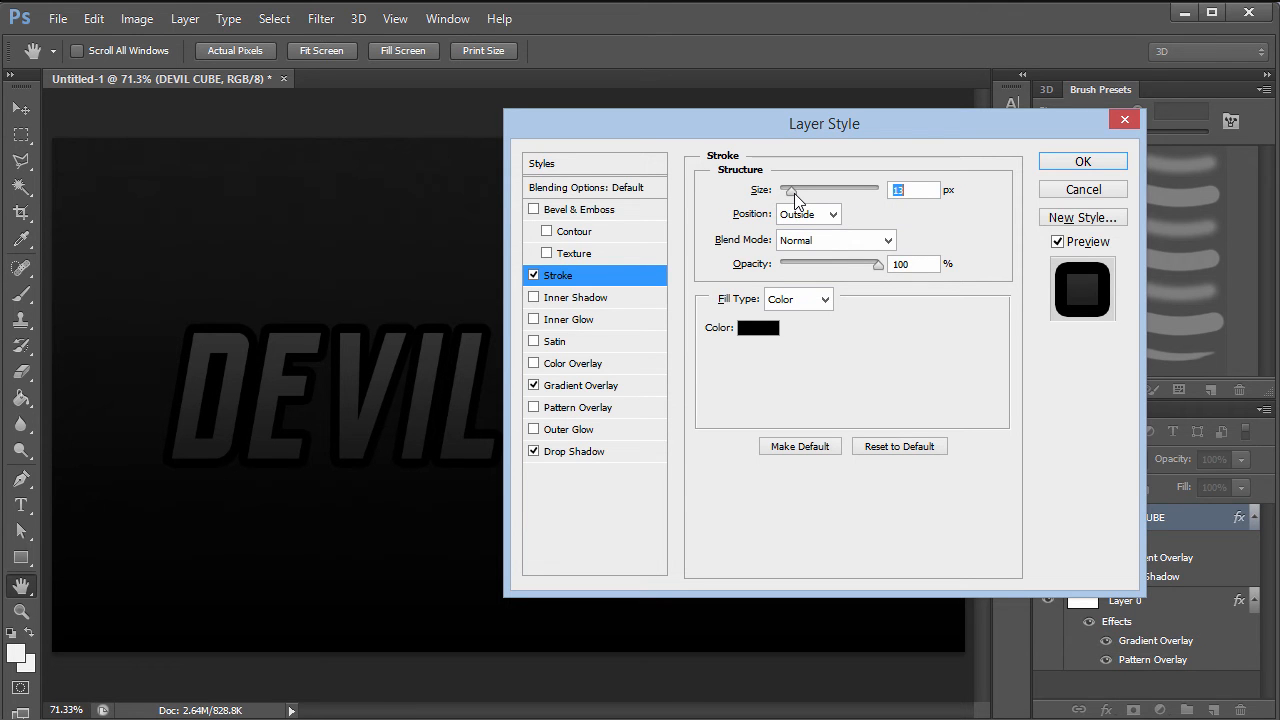
pyautogui.write('3')
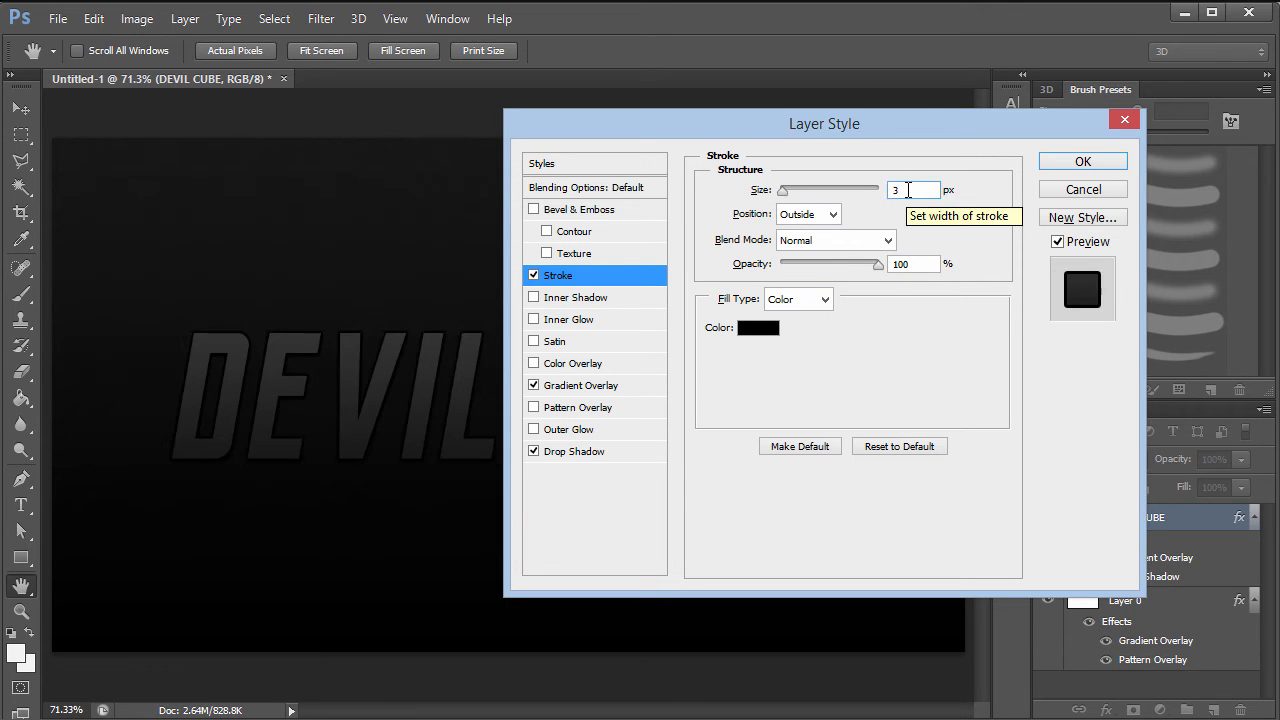
pyautogui.press('Down')
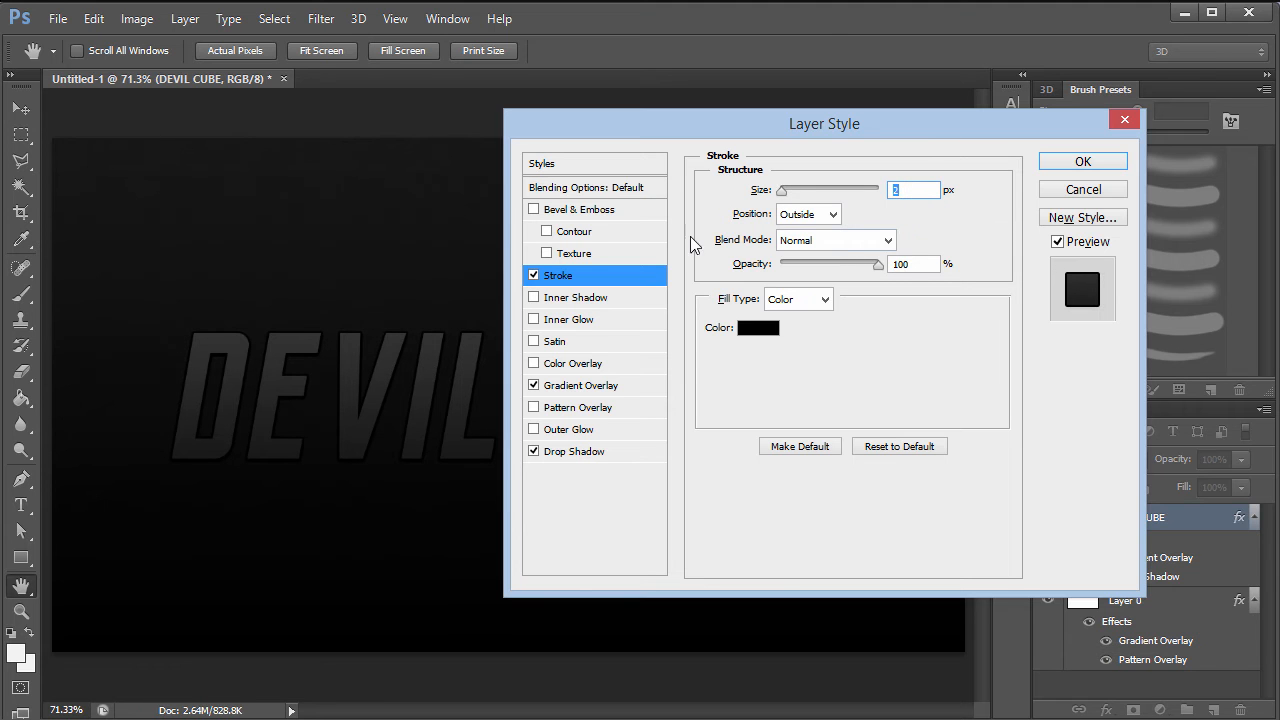
pyautogui.click(833, 214)
pyautogui.click(815, 260)
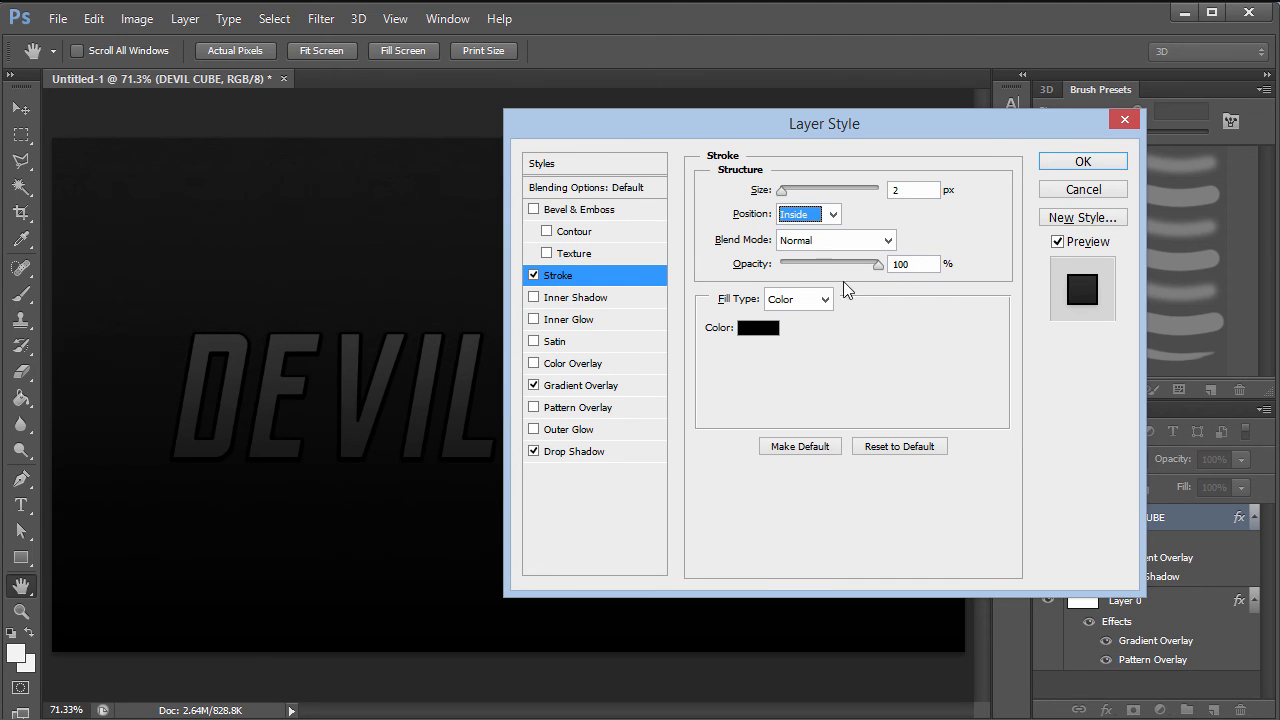
pyautogui.click(911, 192)
pyautogui.press('Down')
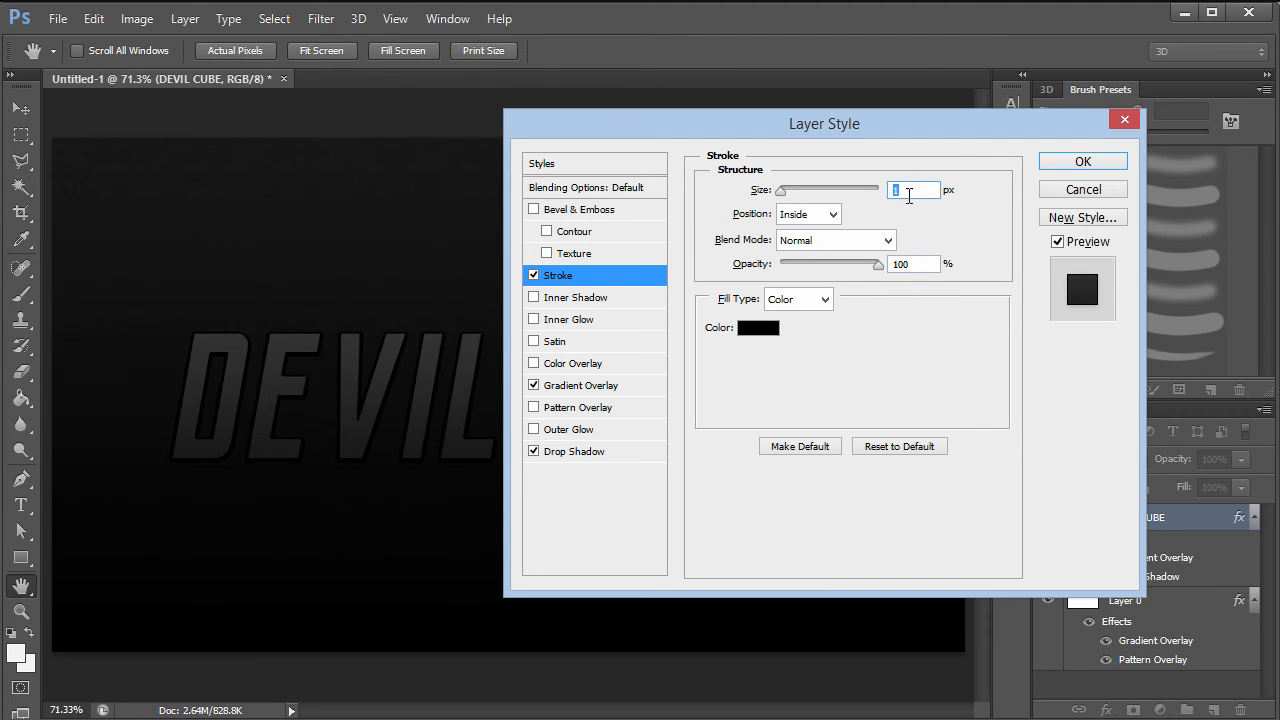
# - Set the stroke to 95% opacity with a gradient fill at a 90° angle
pyautogui.doubleClick(916, 264)
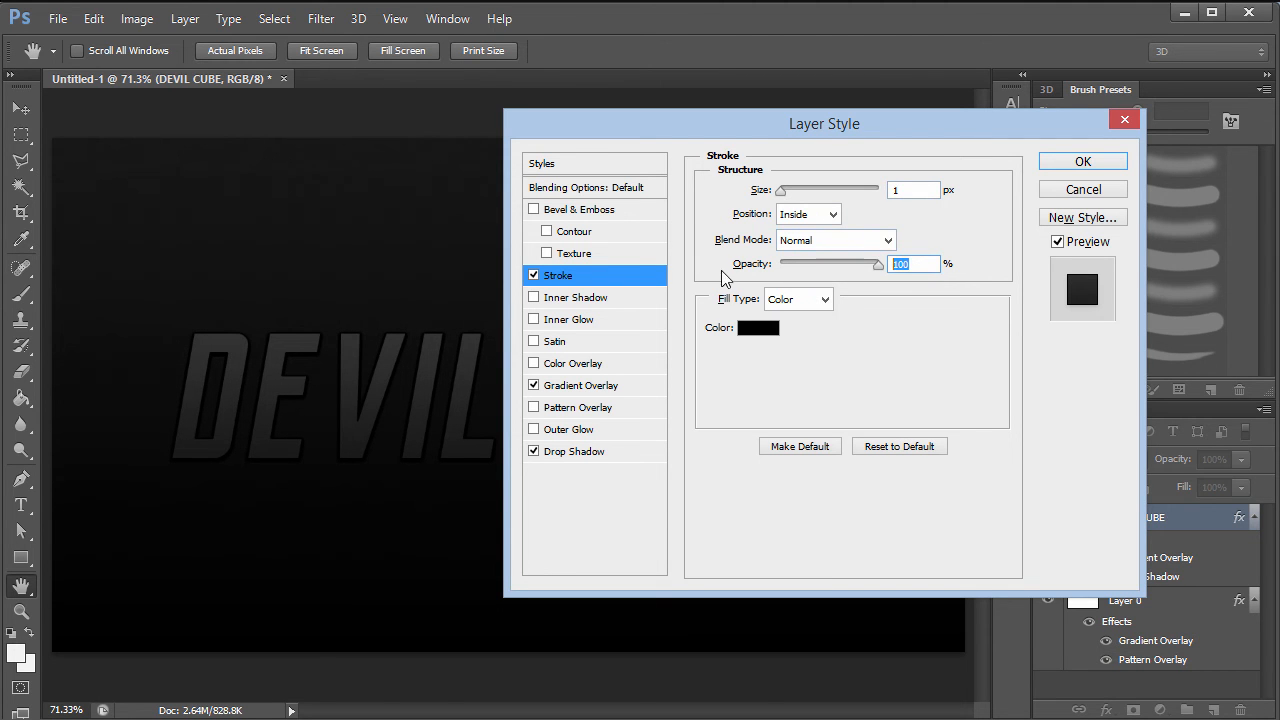
pyautogui.write('95')
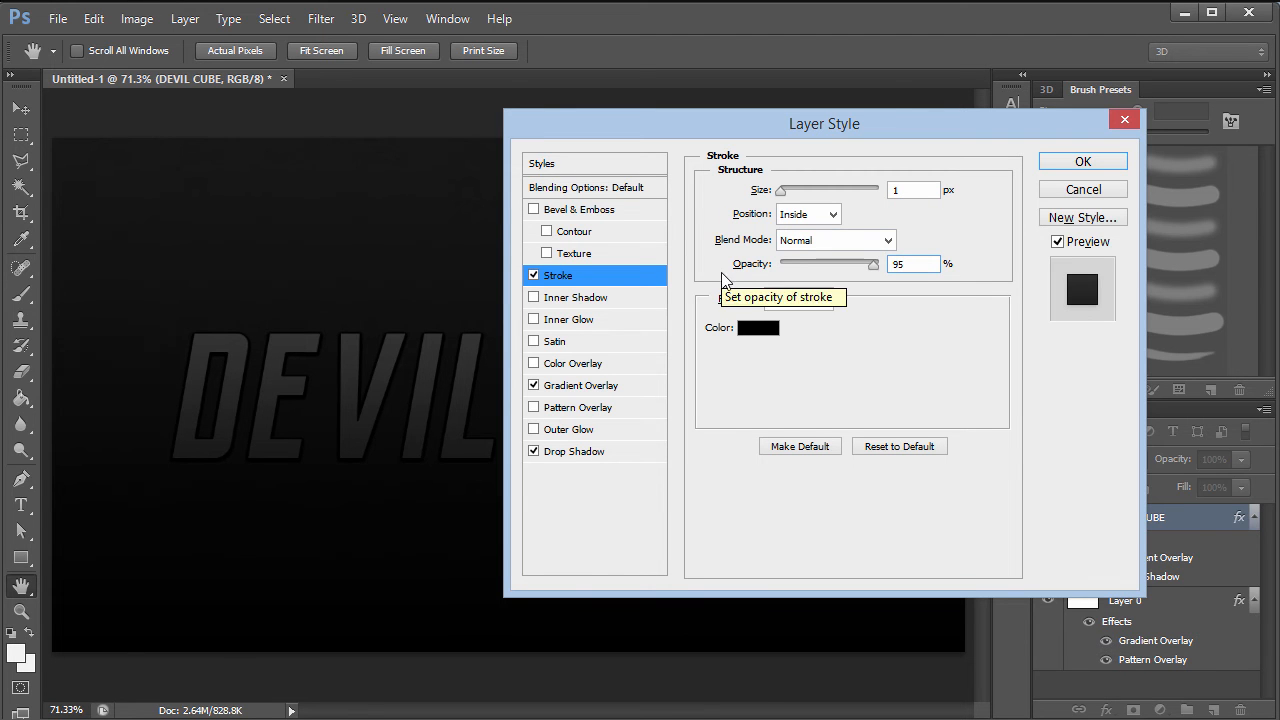
pyautogui.click(803, 302)
pyautogui.click(787, 341)
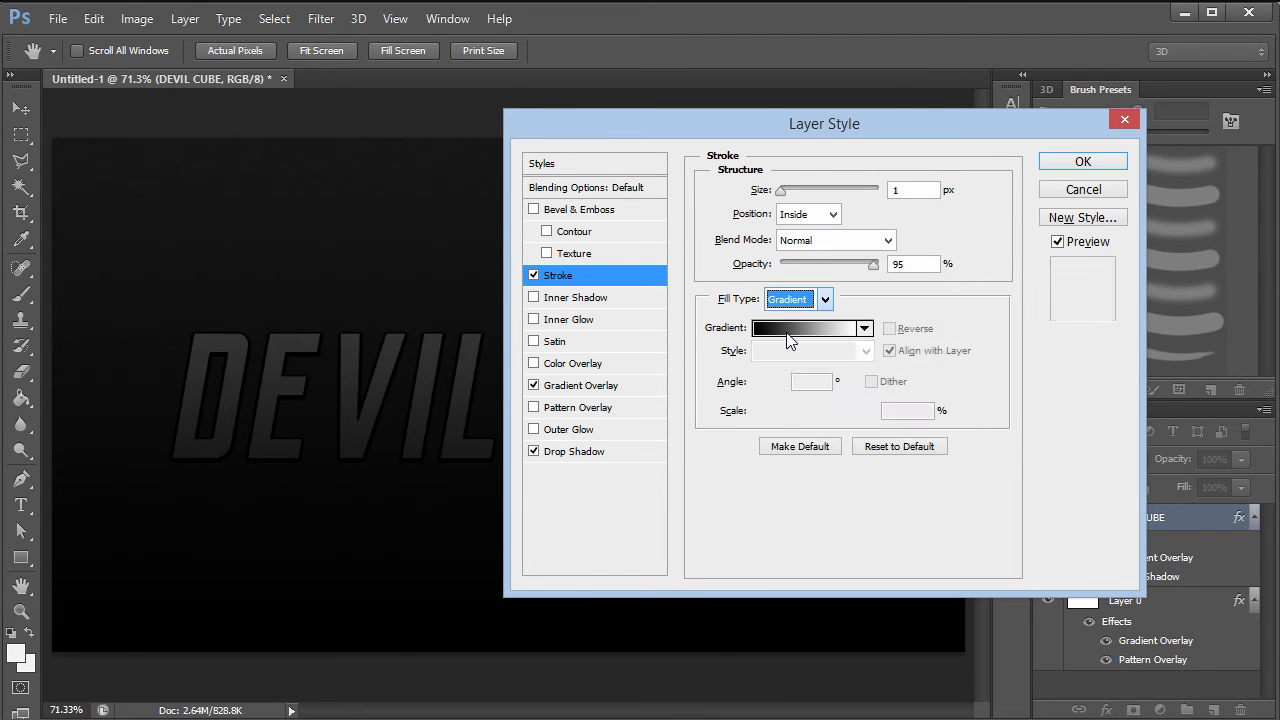
pyautogui.doubleClick(818, 386)
pyautogui.write('90')
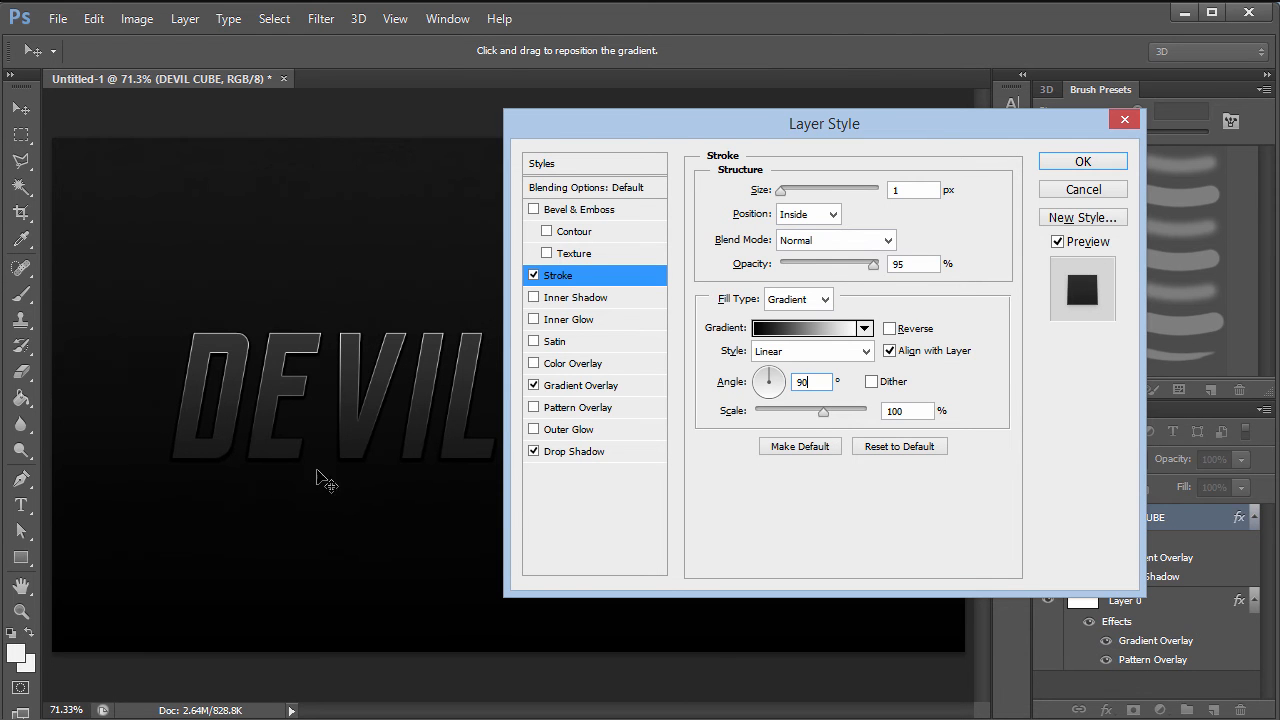
pyautogui.click(818, 328)
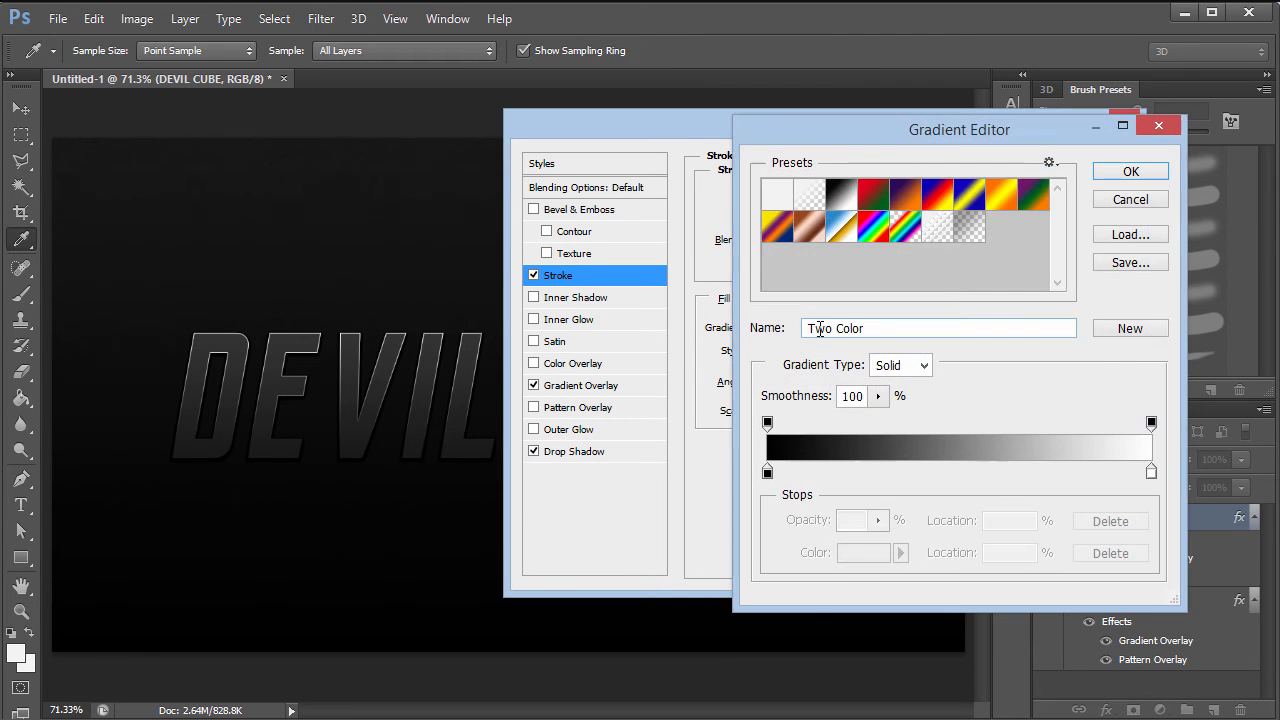
# - Make the gradient's left stop blue-grey RGB 95, 120, 145 (5f7891)
pyautogui.click(767, 471)
pyautogui.moveTo(767, 478); pyautogui.dragTo(771, 478)
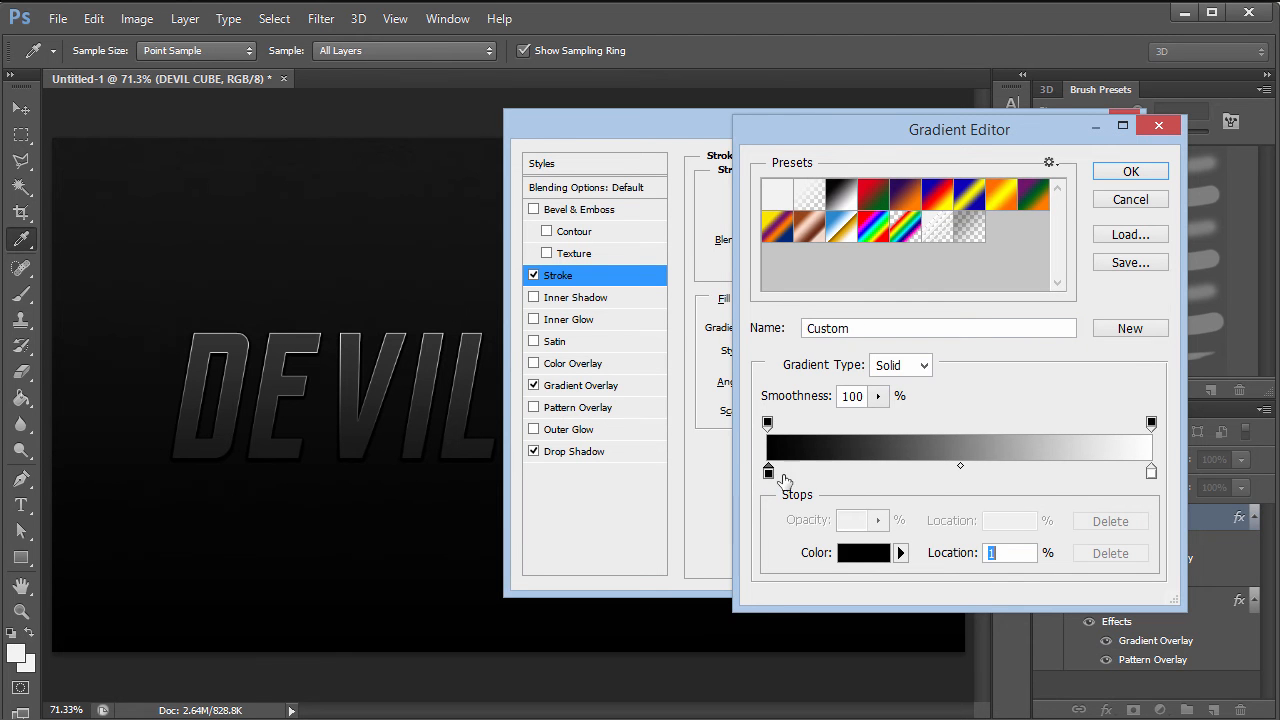
pyautogui.doubleClick(766, 473)
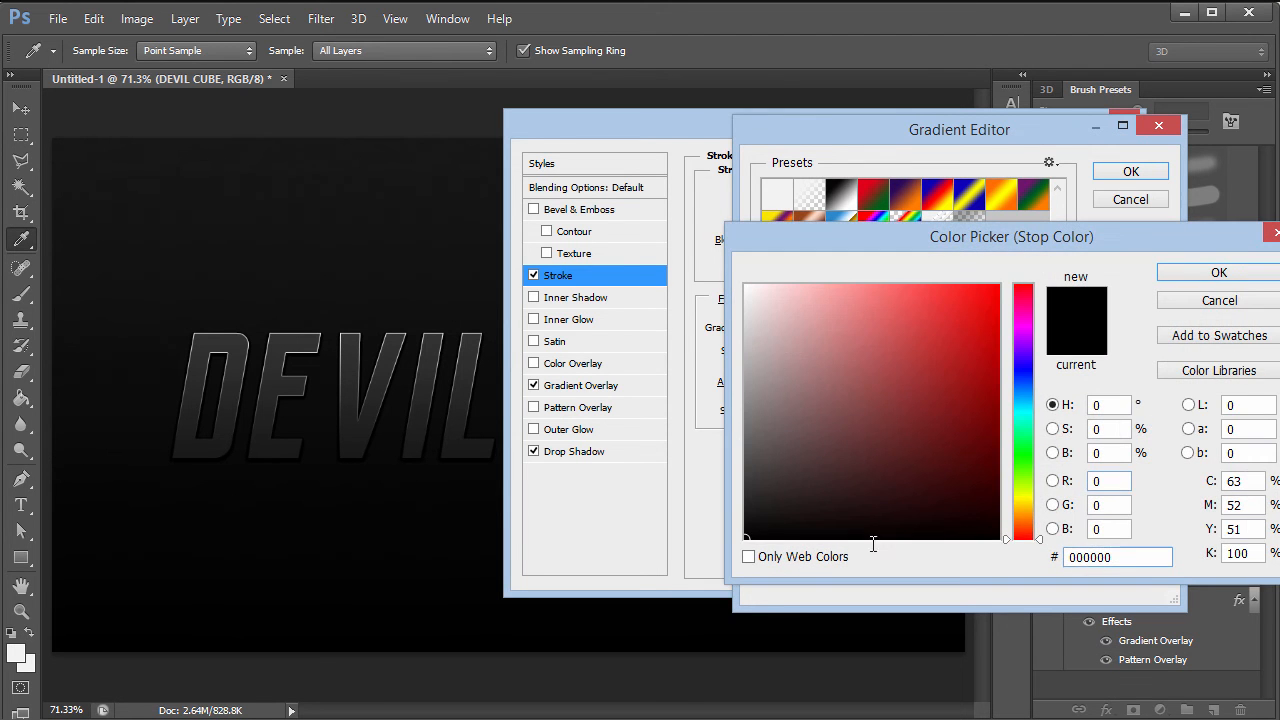
pyautogui.click(1110, 481)
pyautogui.write('95')
pyautogui.press('Tab')
pyautogui.write('120')
pyautogui.press('Tab')
pyautogui.write('145')
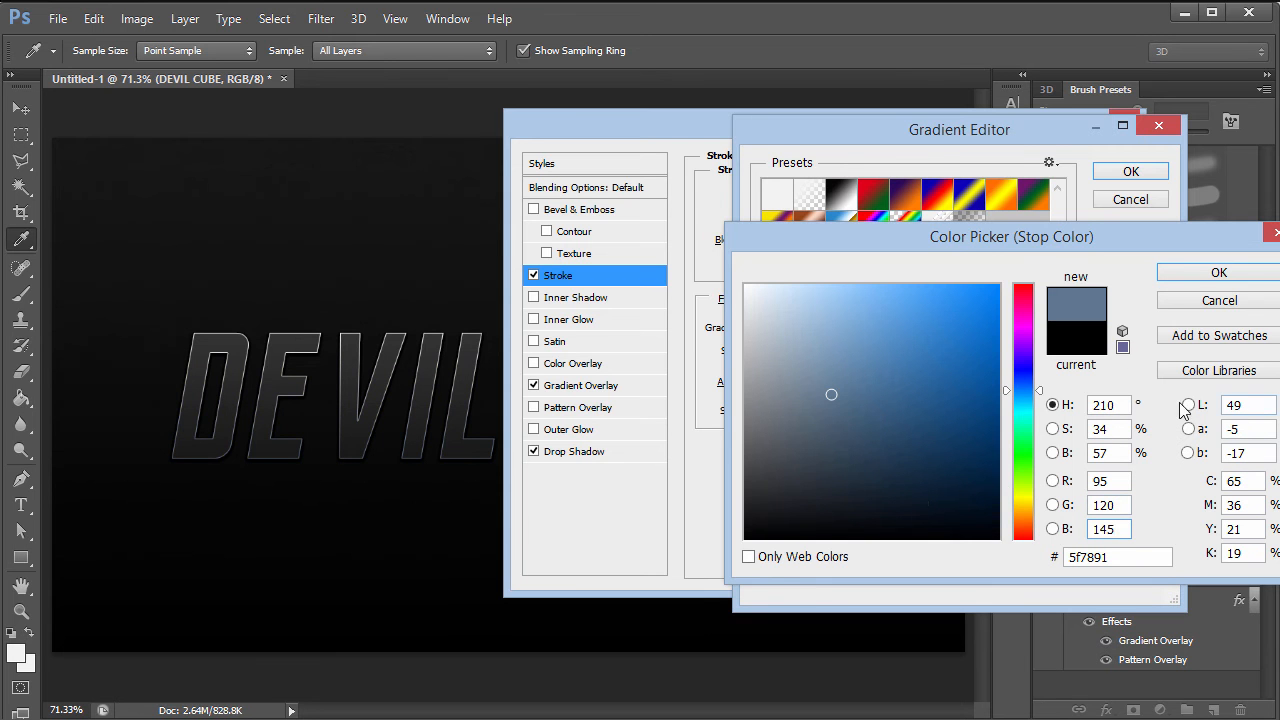
pyautogui.click(1191, 272)
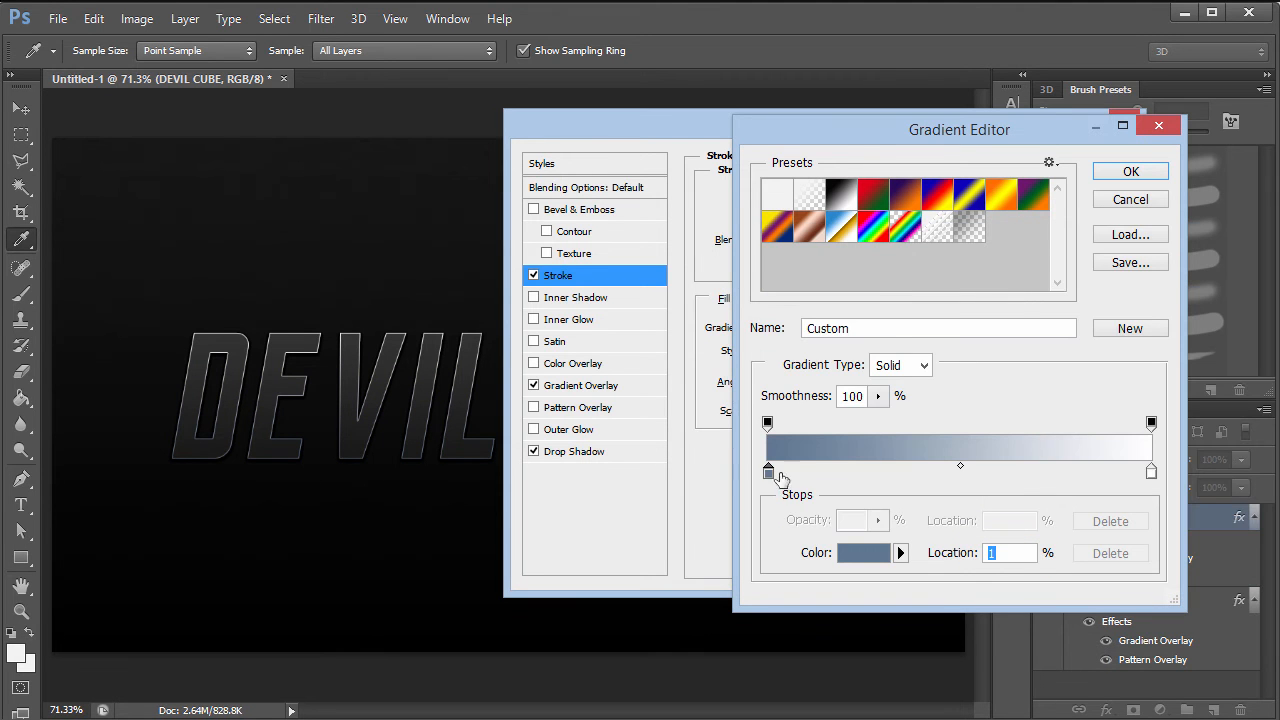
pyautogui.click(848, 566)
pyautogui.hotkey('ctrl', 'c')
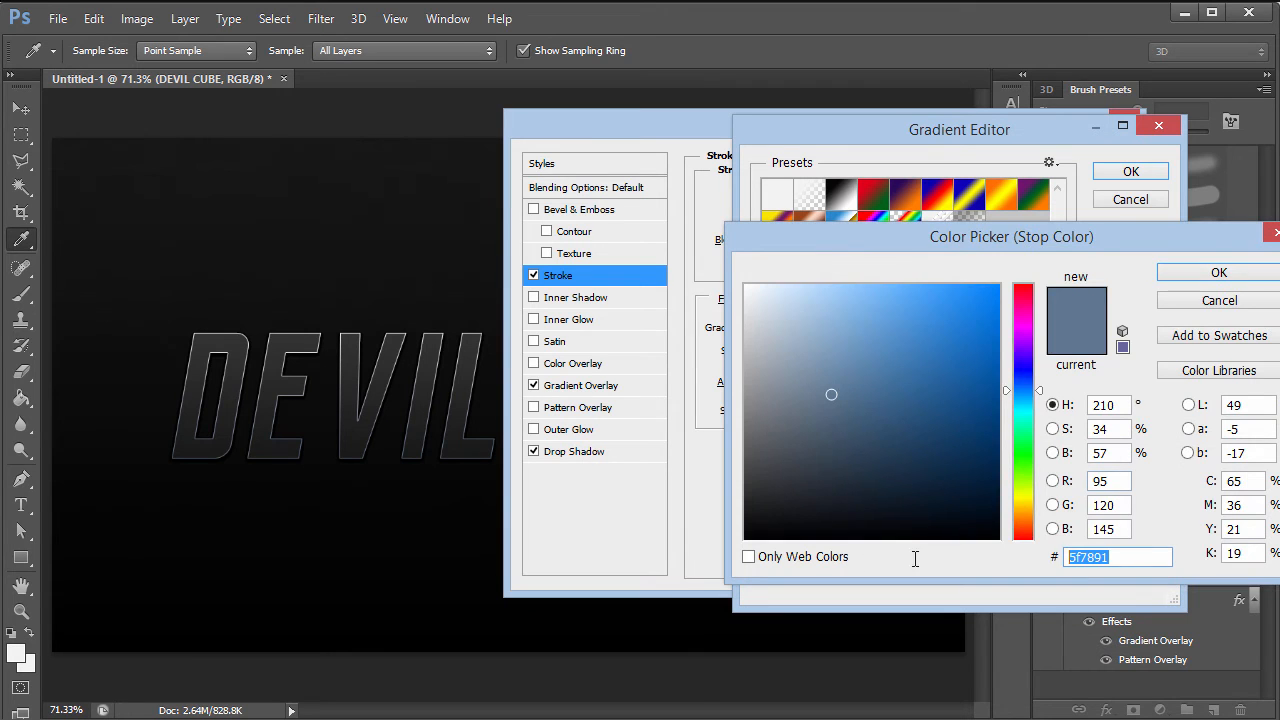
pyautogui.click(1177, 279)
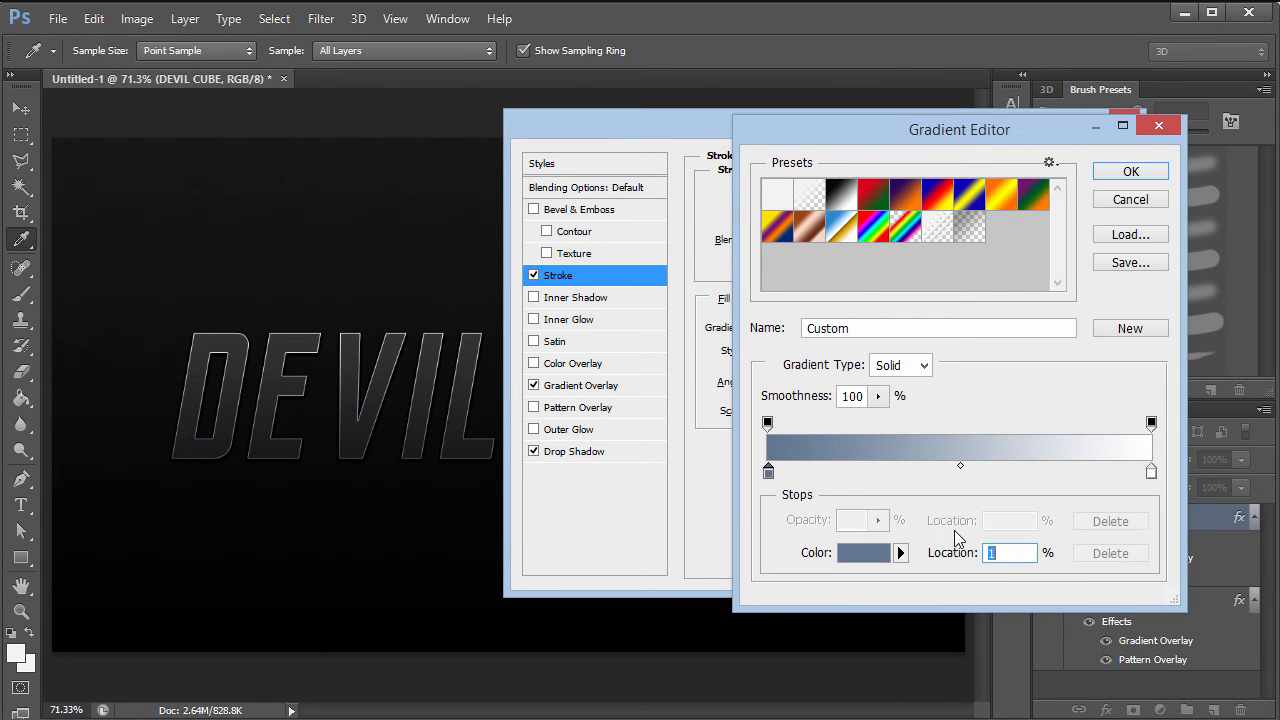
pyautogui.moveTo(769, 472); pyautogui.dragTo(968, 473)
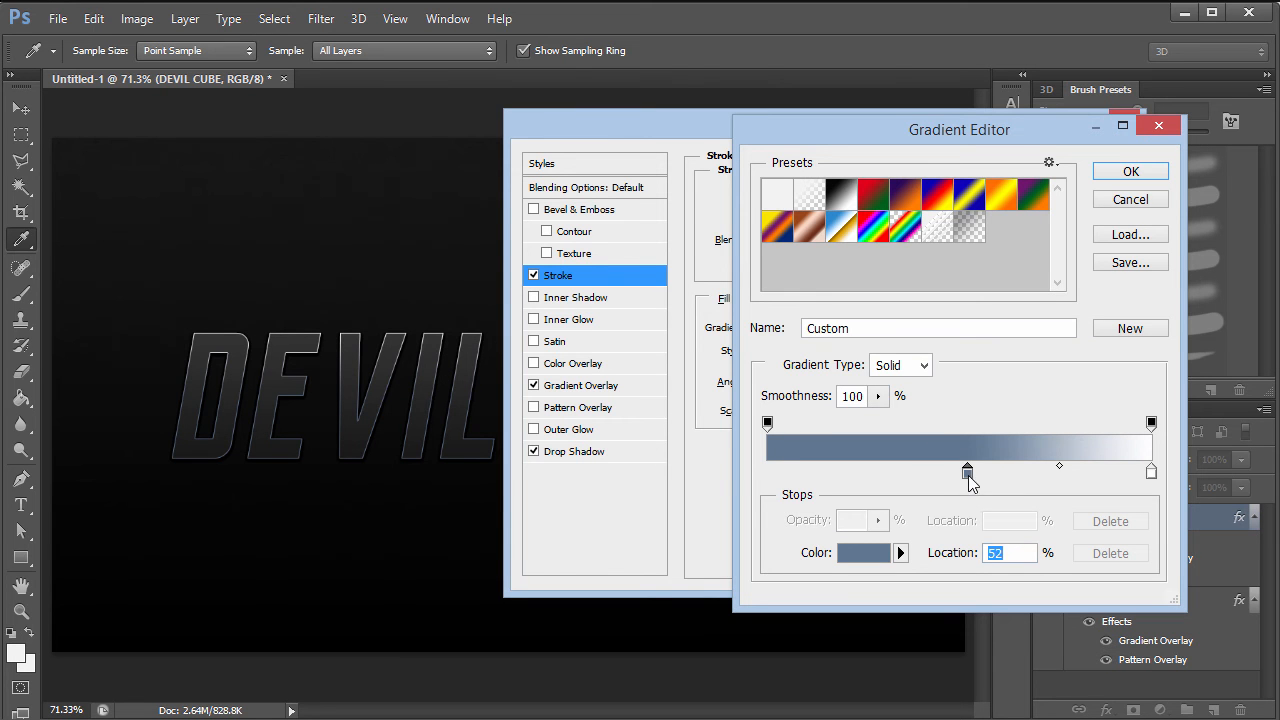
pyautogui.moveTo(968, 473); pyautogui.dragTo(767, 472)
# - Add a black stop at 20% and a blue-grey 5f7891 stop at 50%
pyautogui.click(838, 478)
pyautogui.write('20')
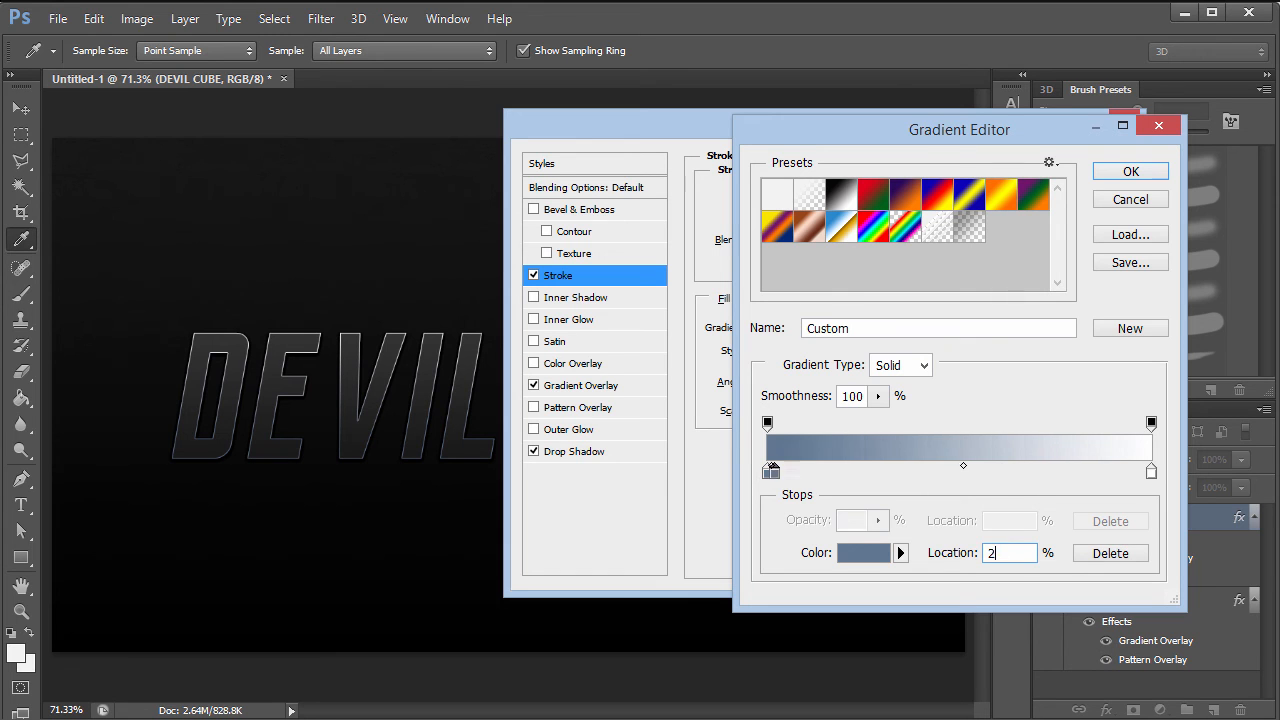
pyautogui.click(851, 556)
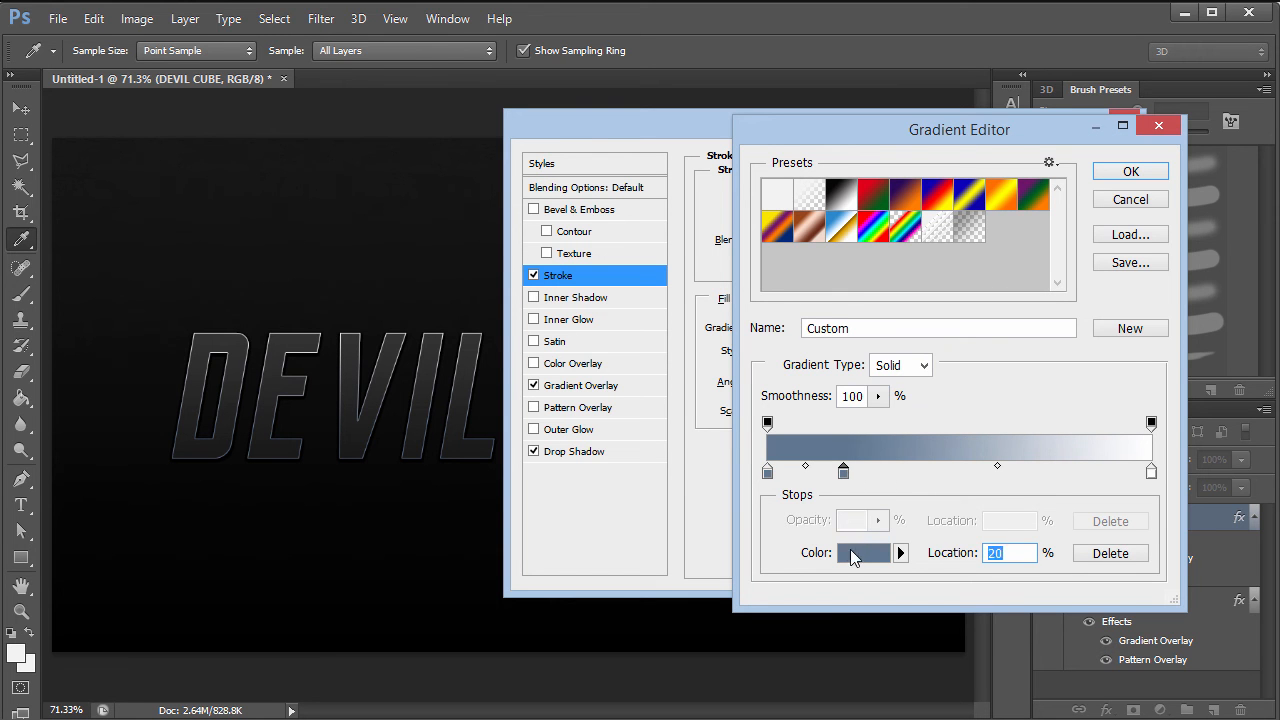
pyautogui.moveTo(966, 460); pyautogui.dragTo(801, 540)
pyautogui.click(1214, 276)
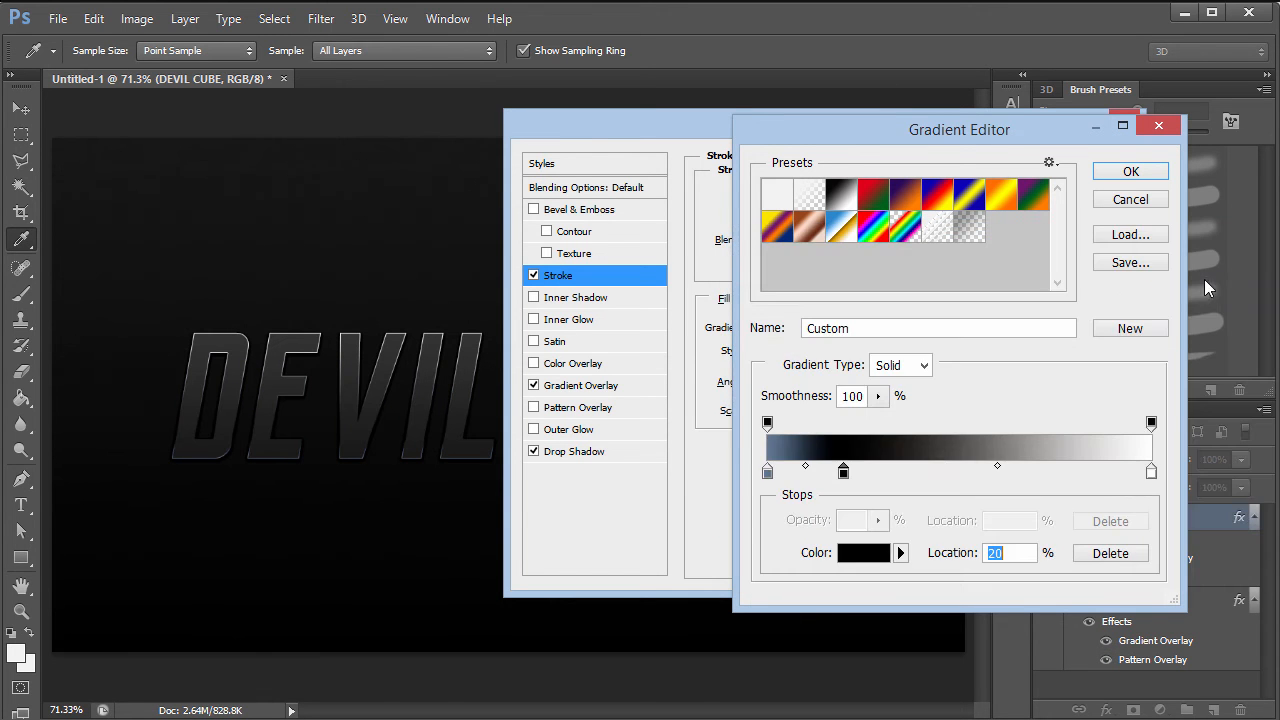
pyautogui.click(951, 472)
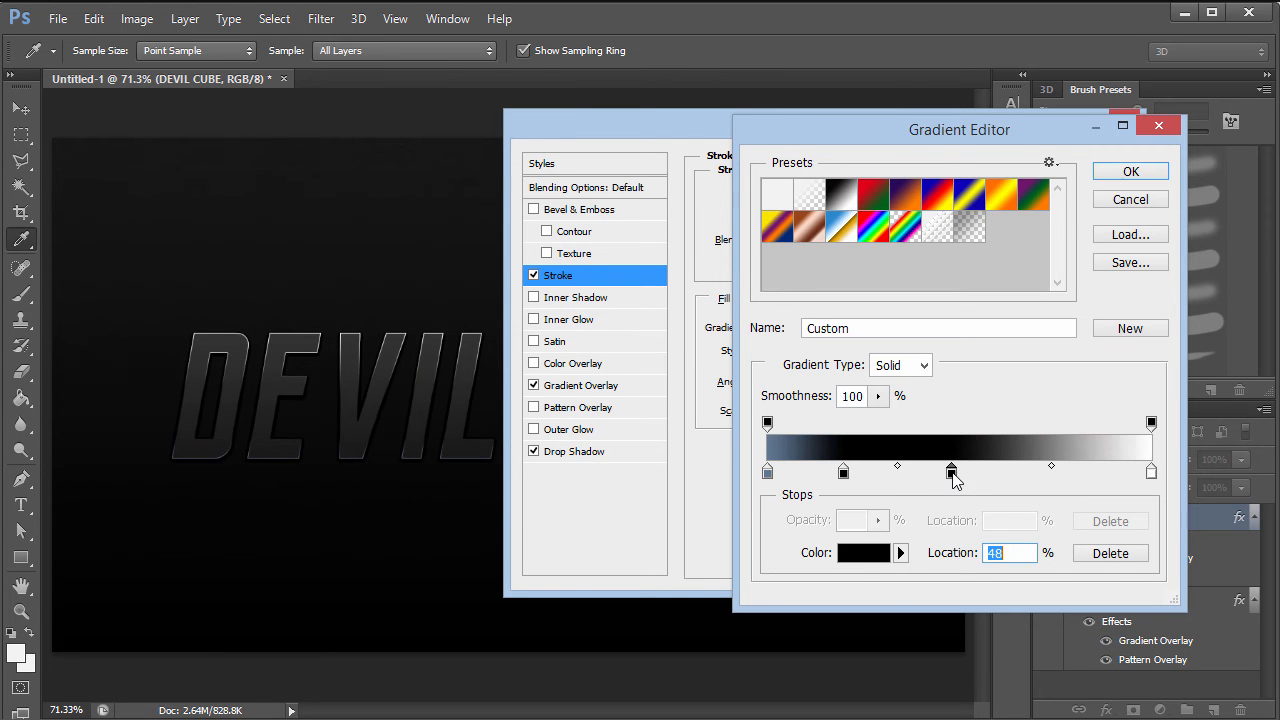
pyautogui.press('Up')
pyautogui.press('Up')
pyautogui.click(872, 553)
pyautogui.moveTo(1126, 556); pyautogui.dragTo(711, 569)
pyautogui.hotkey('ctrl', 'v')
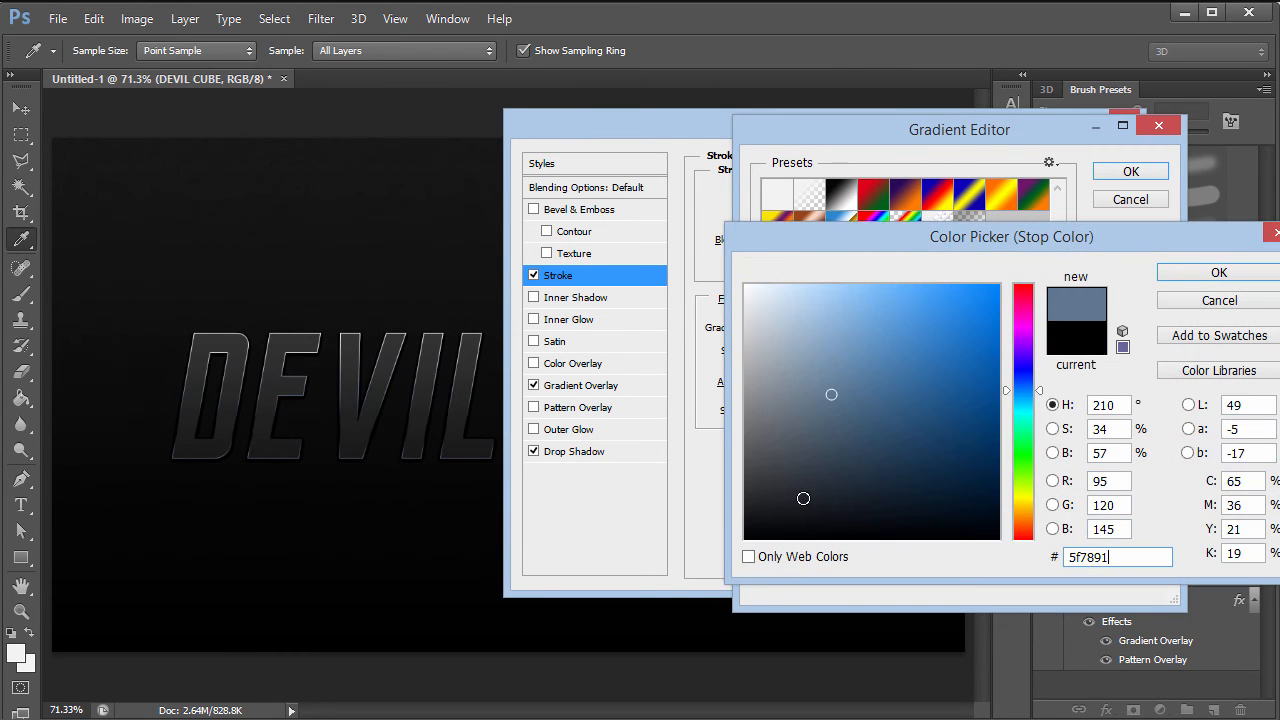
pyautogui.click(1181, 281)
# - Add a black stop at 80%, make the right end 5f7891, and accept the gradient
pyautogui.click(1079, 474)
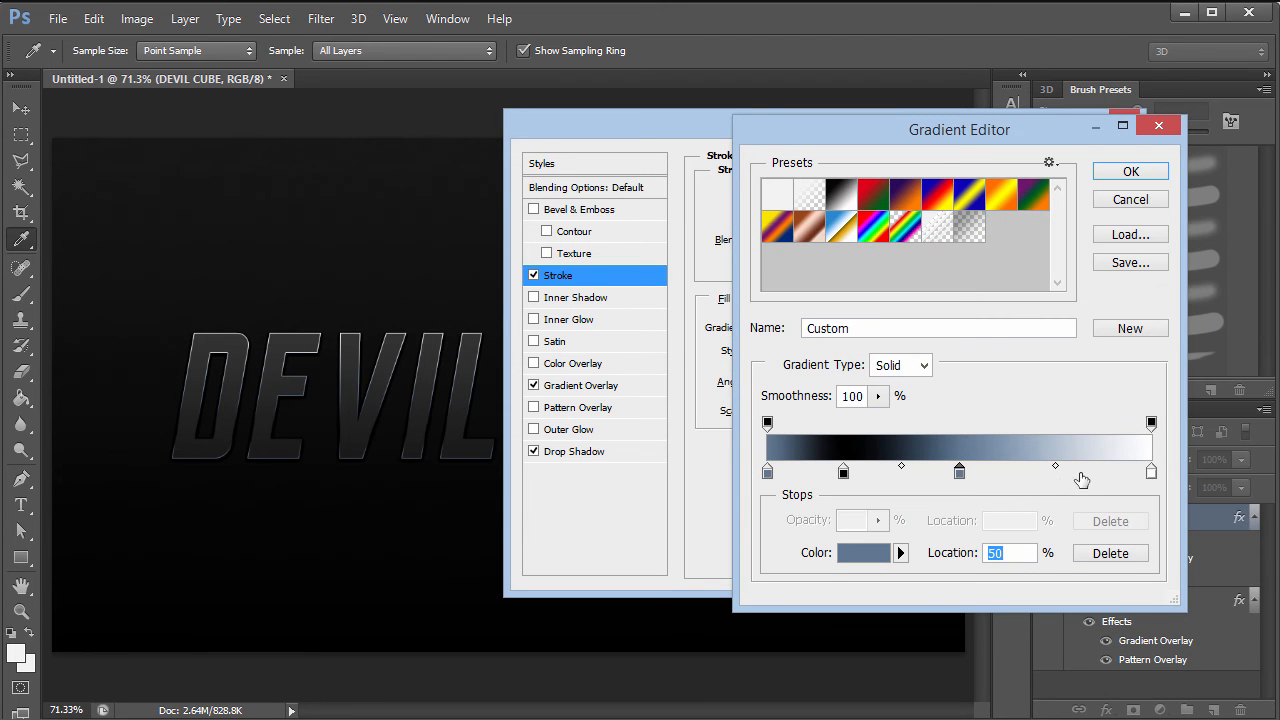
pyautogui.moveTo(1084, 476); pyautogui.dragTo(1091, 476)
pyautogui.press('Down')
pyautogui.press('Down')
pyautogui.press('Down')
pyautogui.press('Down')
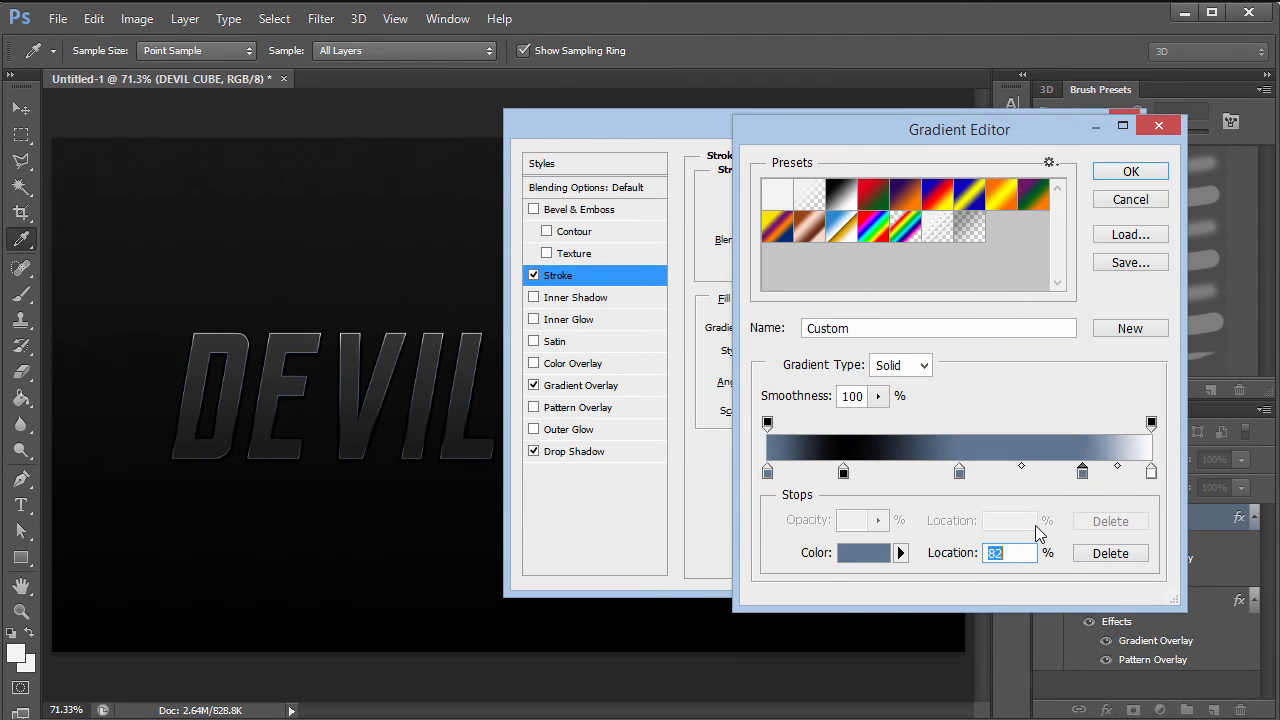
pyautogui.click(862, 555)
pyautogui.moveTo(880, 497); pyautogui.dragTo(887, 581)
pyautogui.click(1215, 272)
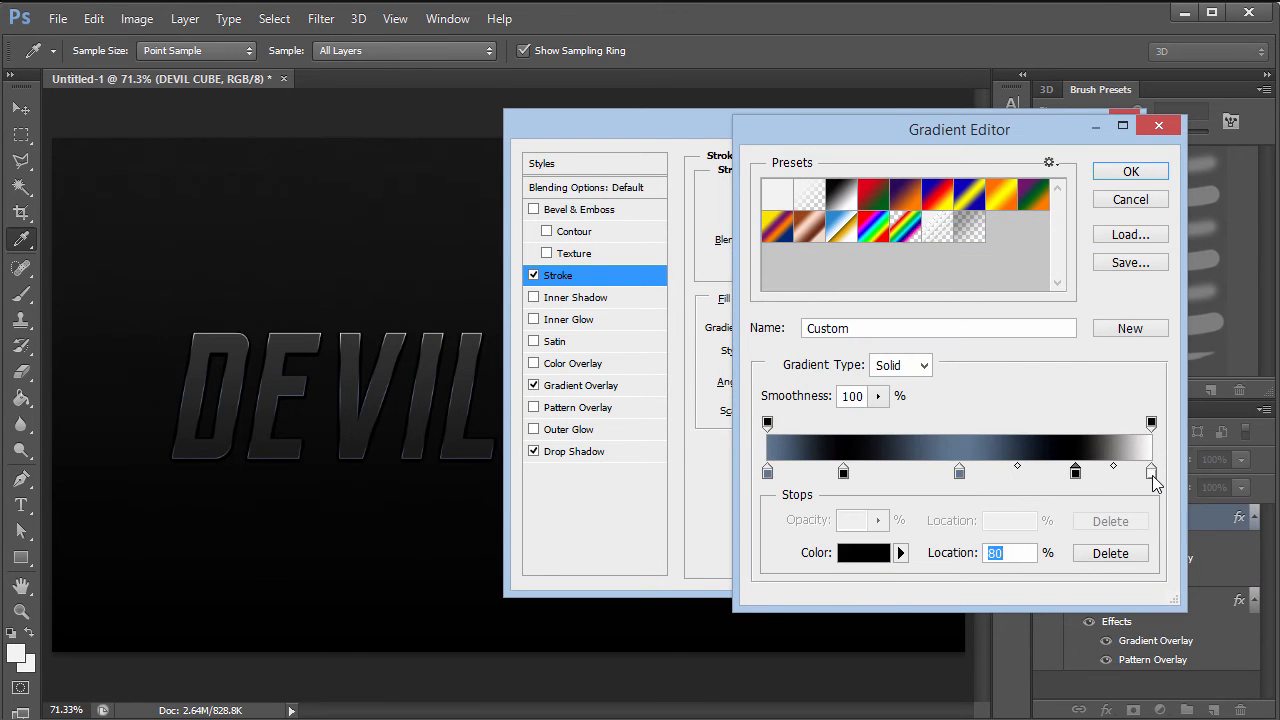
pyautogui.doubleClick(1150, 476)
pyautogui.moveTo(1113, 550); pyautogui.dragTo(799, 558)
pyautogui.hotkey('ctrl', 'v')
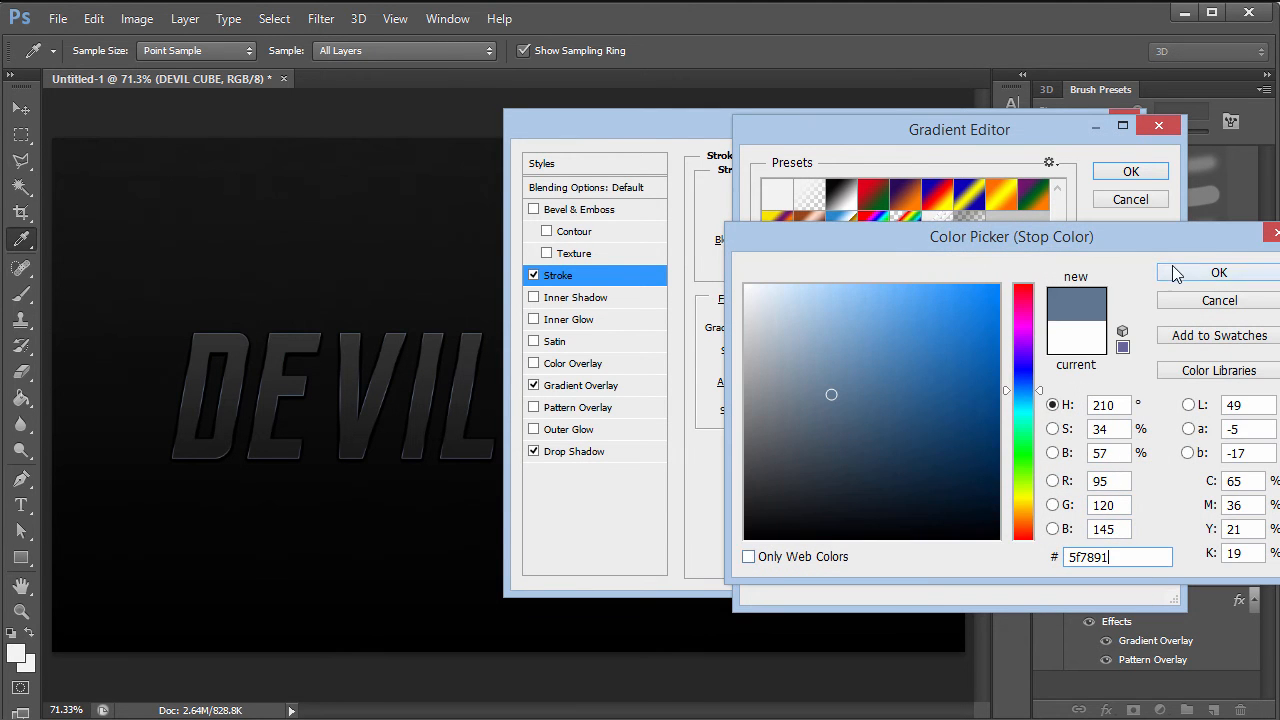
pyautogui.click(1177, 271)
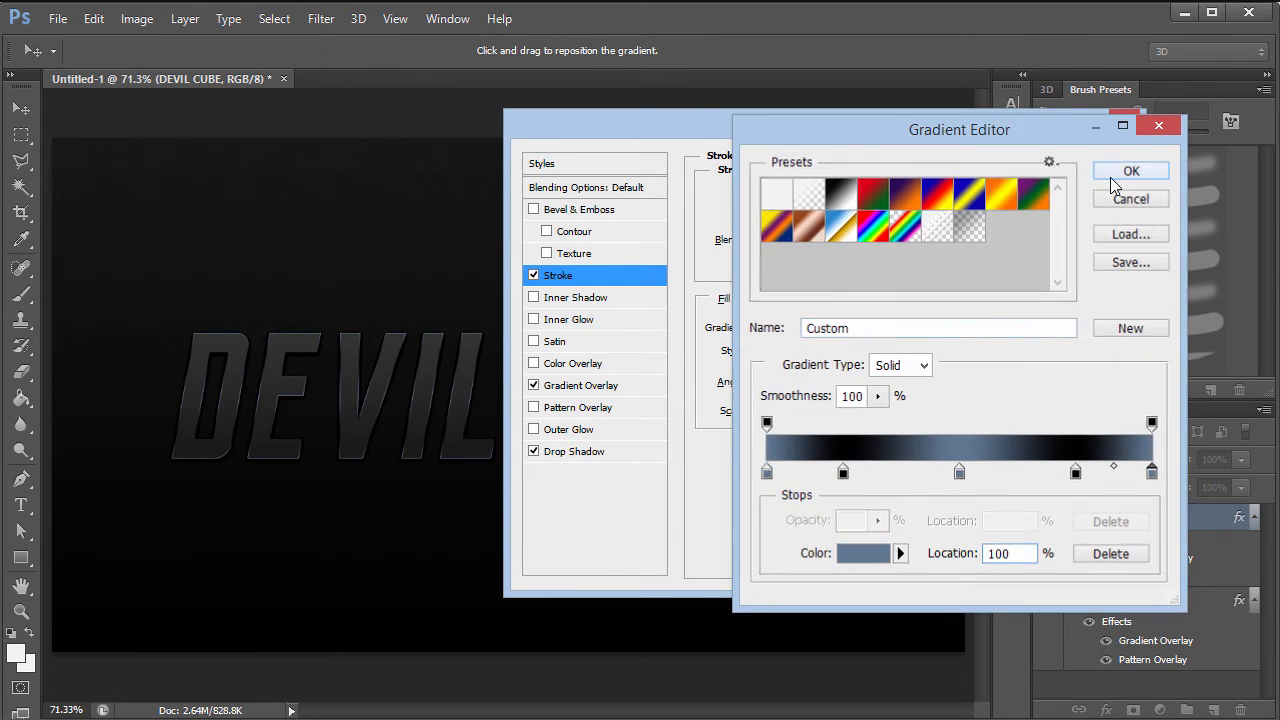
pyautogui.click(1128, 171)
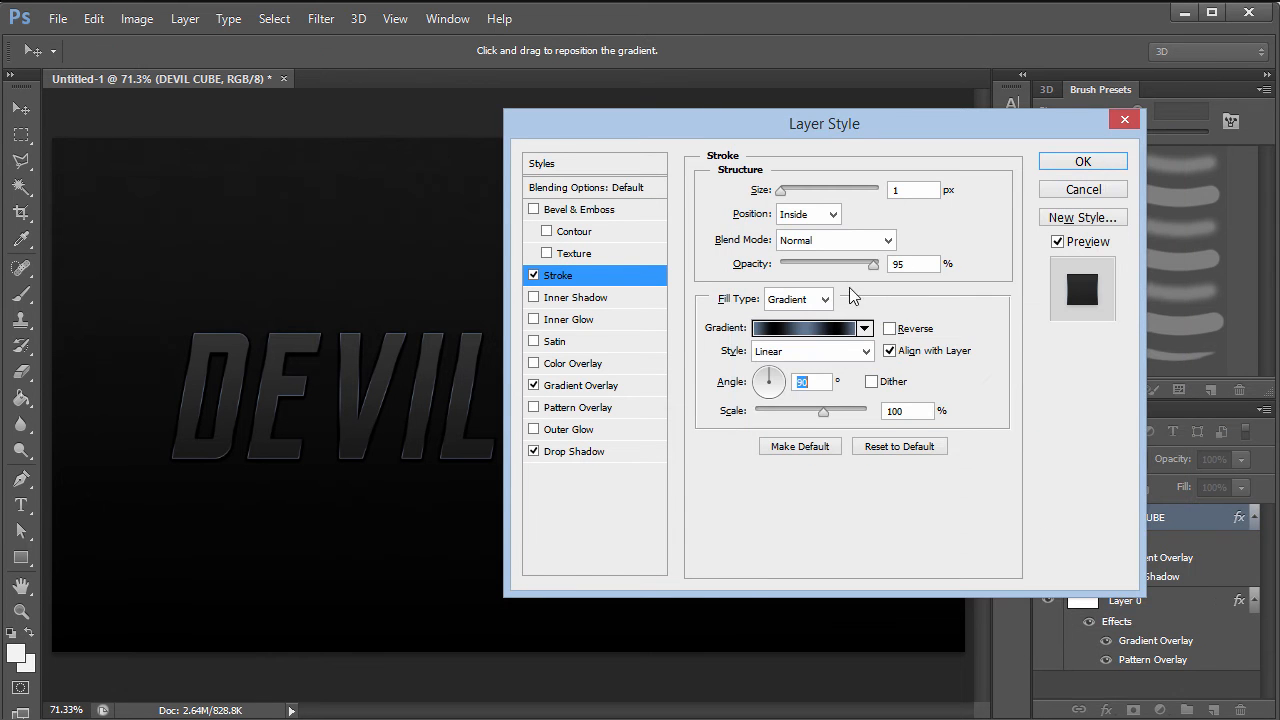
pyautogui.click(584, 451)
pyautogui.click(534, 451)
# - Set the drop shadow to 2 px distance and 2 px size, then apply the layer style
pyautogui.click(534, 451)
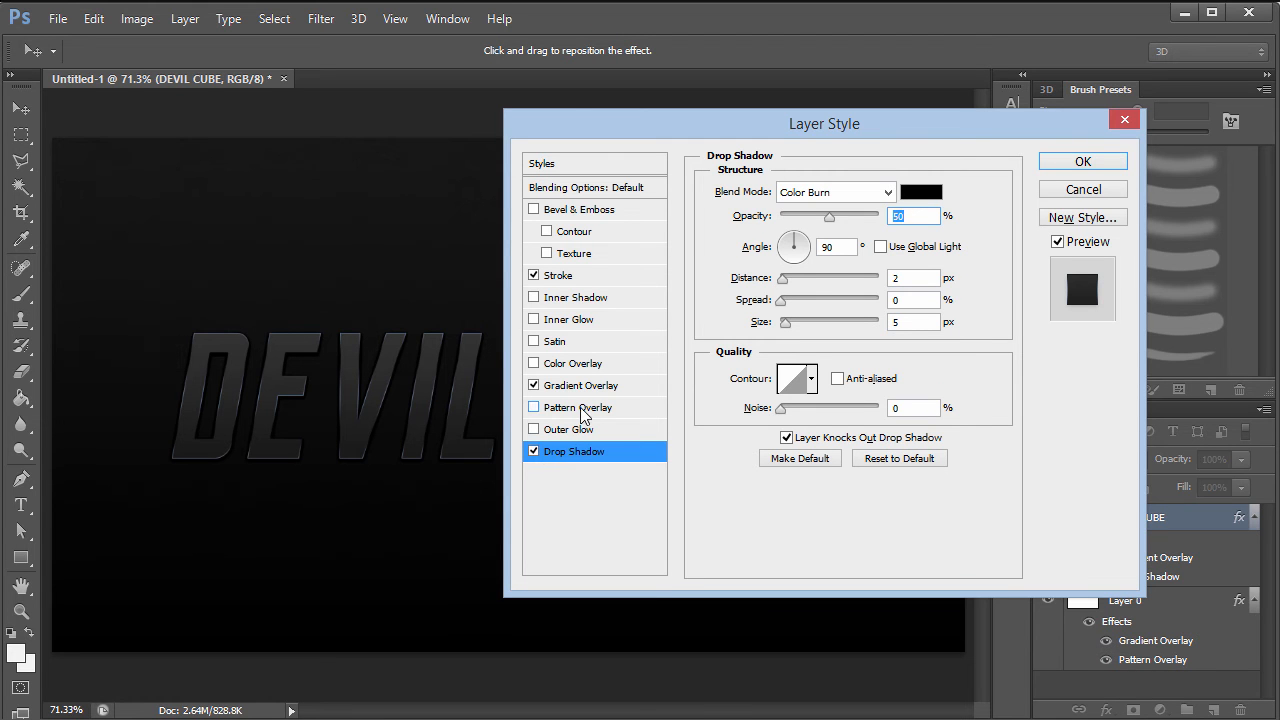
pyautogui.moveTo(910, 278); pyautogui.dragTo(643, 331)
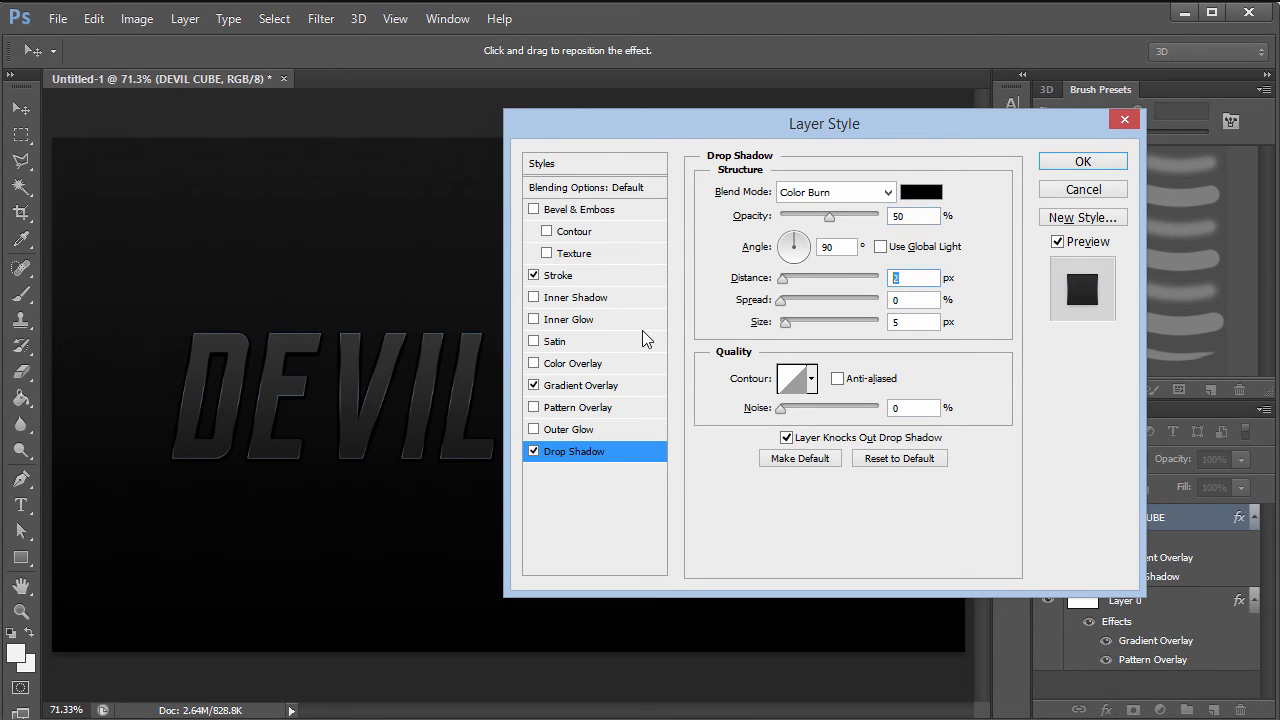
pyautogui.press('Down')
pyautogui.press('Down')
pyautogui.press('Up')
pyautogui.press('Tab')
pyautogui.press('Tab')
pyautogui.write('0')
pyautogui.press('Up')
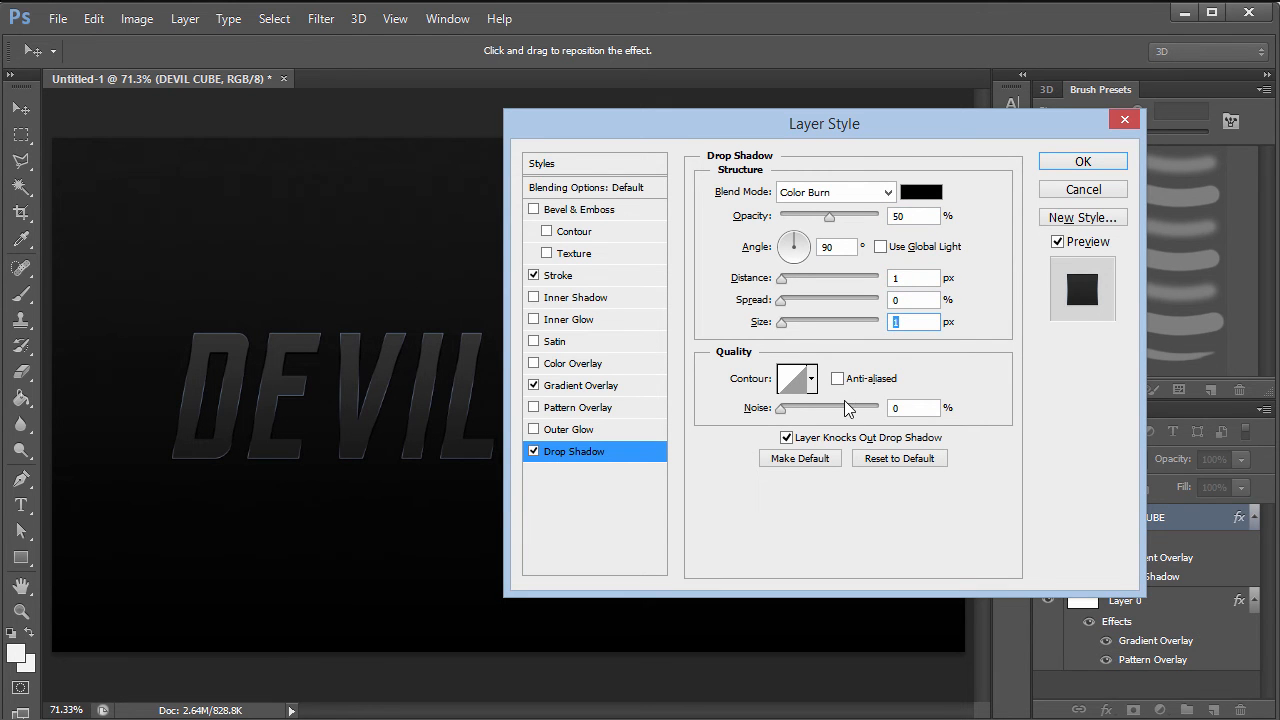
pyautogui.click(534, 452)
pyautogui.click(534, 452)
pyautogui.write('2')
pyautogui.press('Tab')
pyautogui.press('Tab')
pyautogui.write('2')
pyautogui.click(1083, 161)
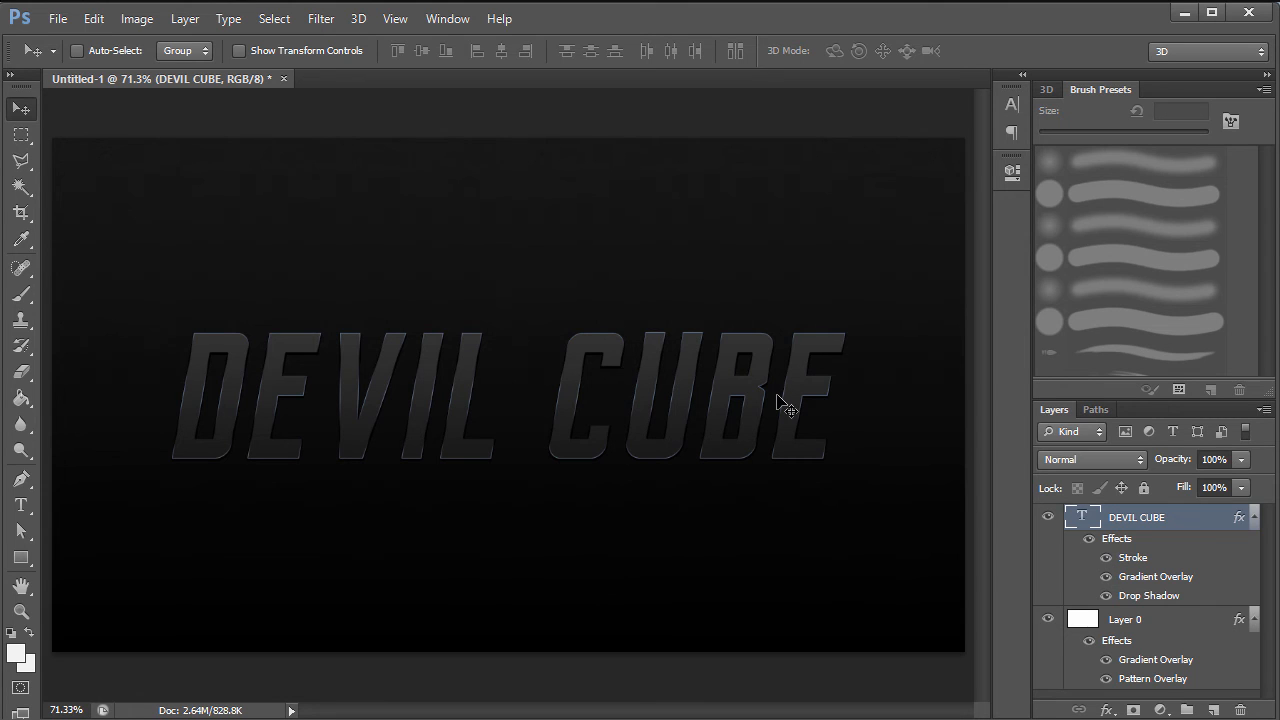
# - Duplicate the DEVIL CUBE text layer and flatten the copy's layer style
pyautogui.click(1254, 527)
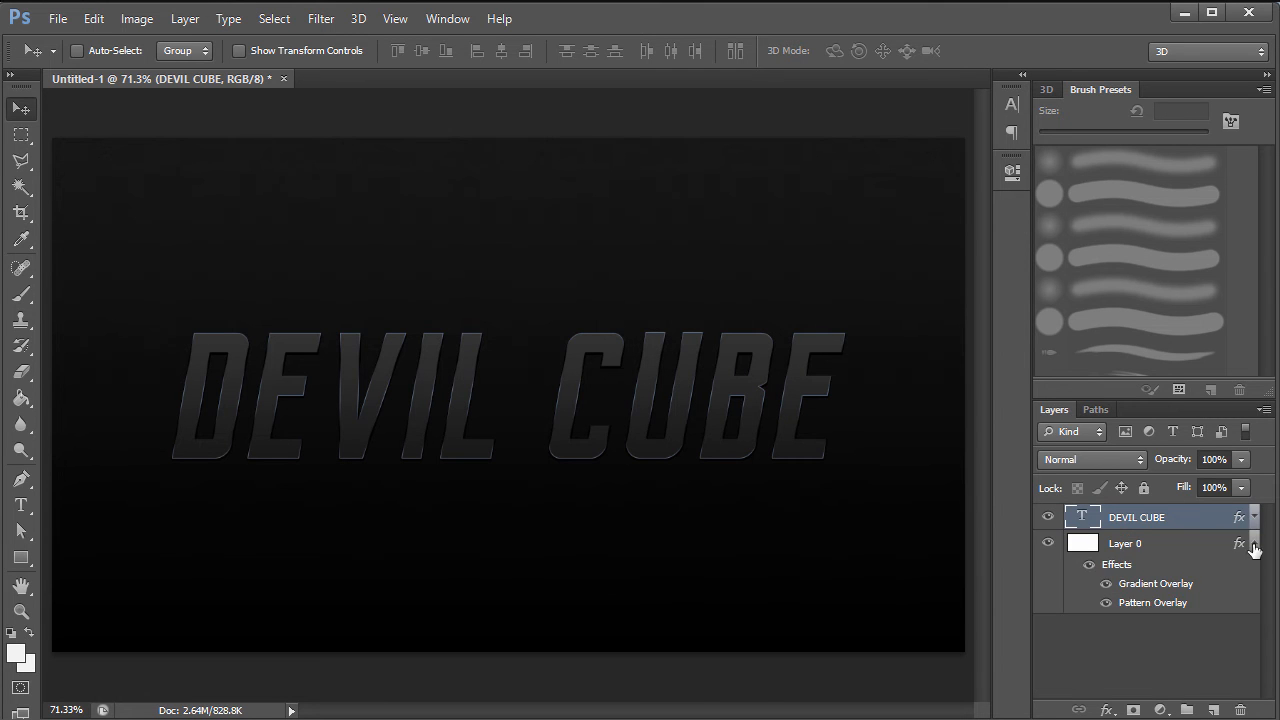
pyautogui.click(1254, 543)
pyautogui.click(1187, 581)
pyautogui.click(1193, 522)
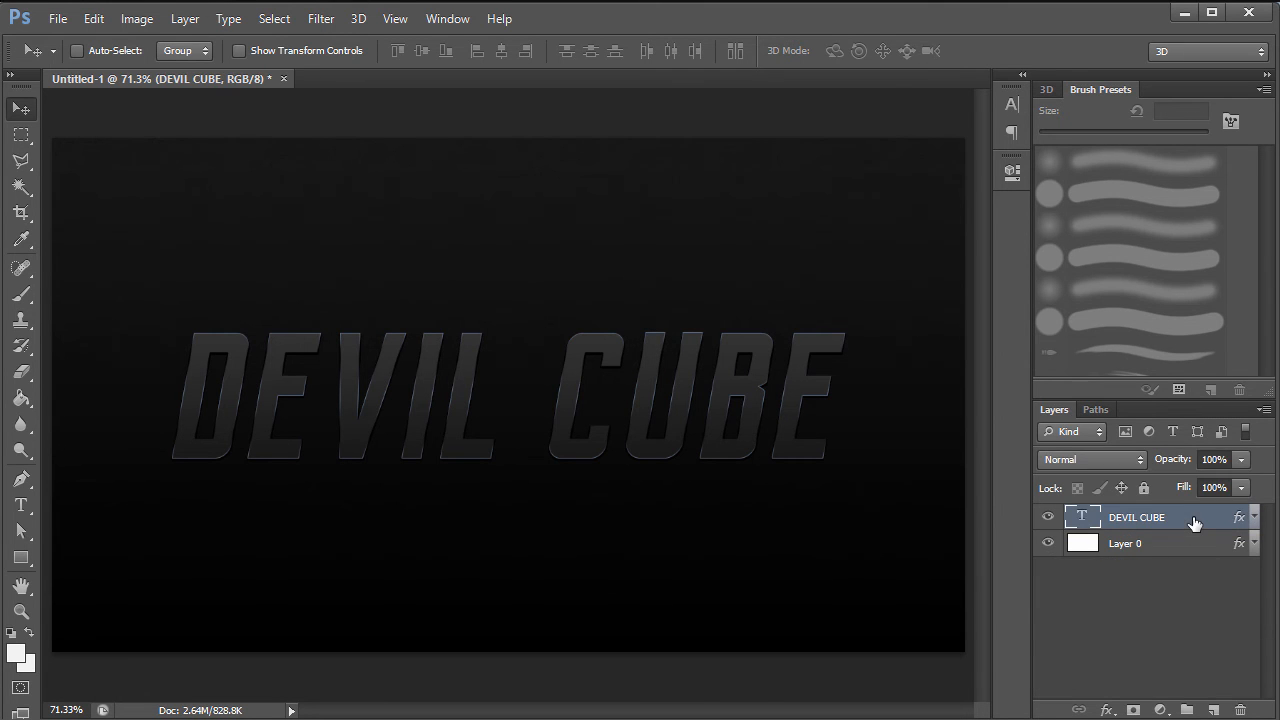
pyautogui.hotkey('ctrl', 'j')
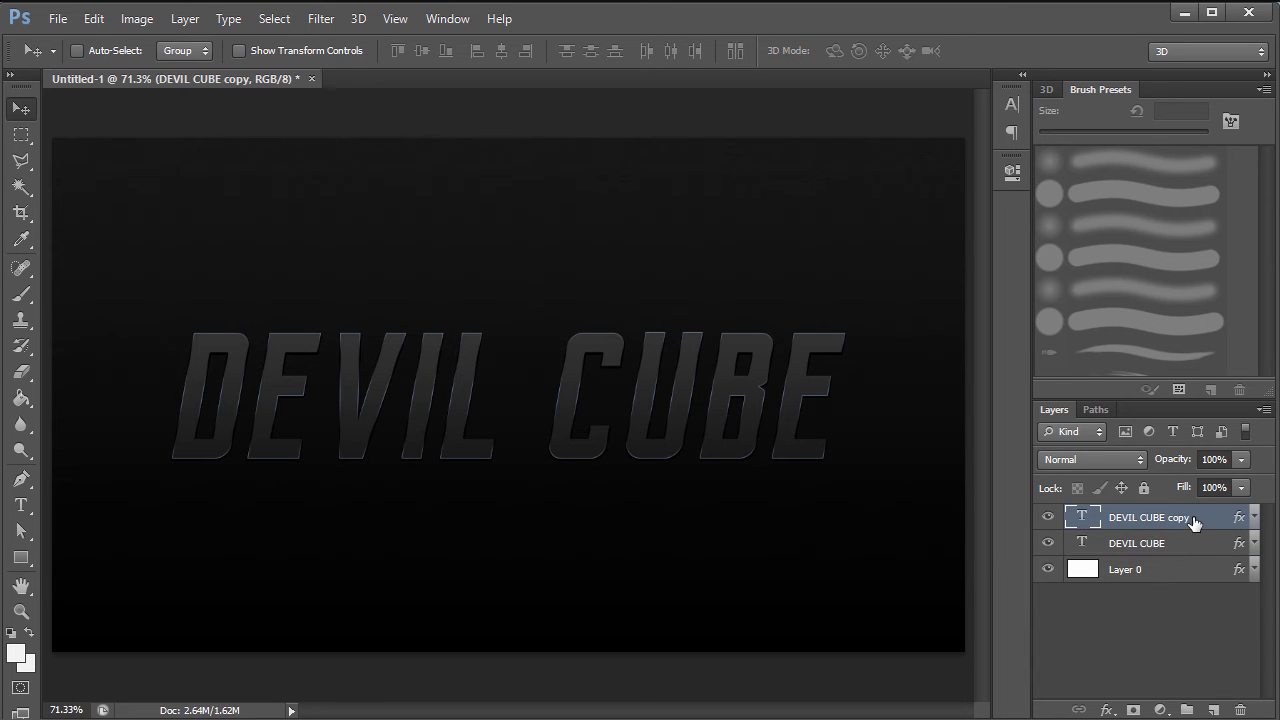
pyautogui.rightClick(1211, 518)
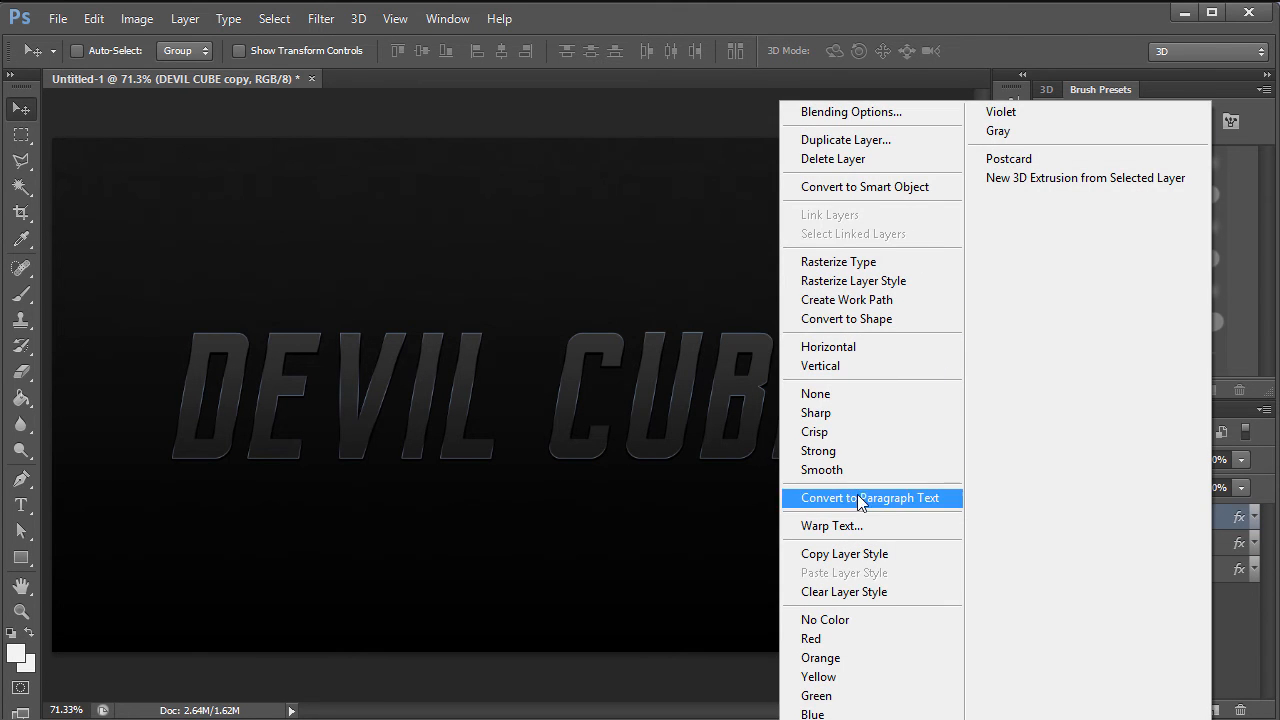
pyautogui.click(852, 265)
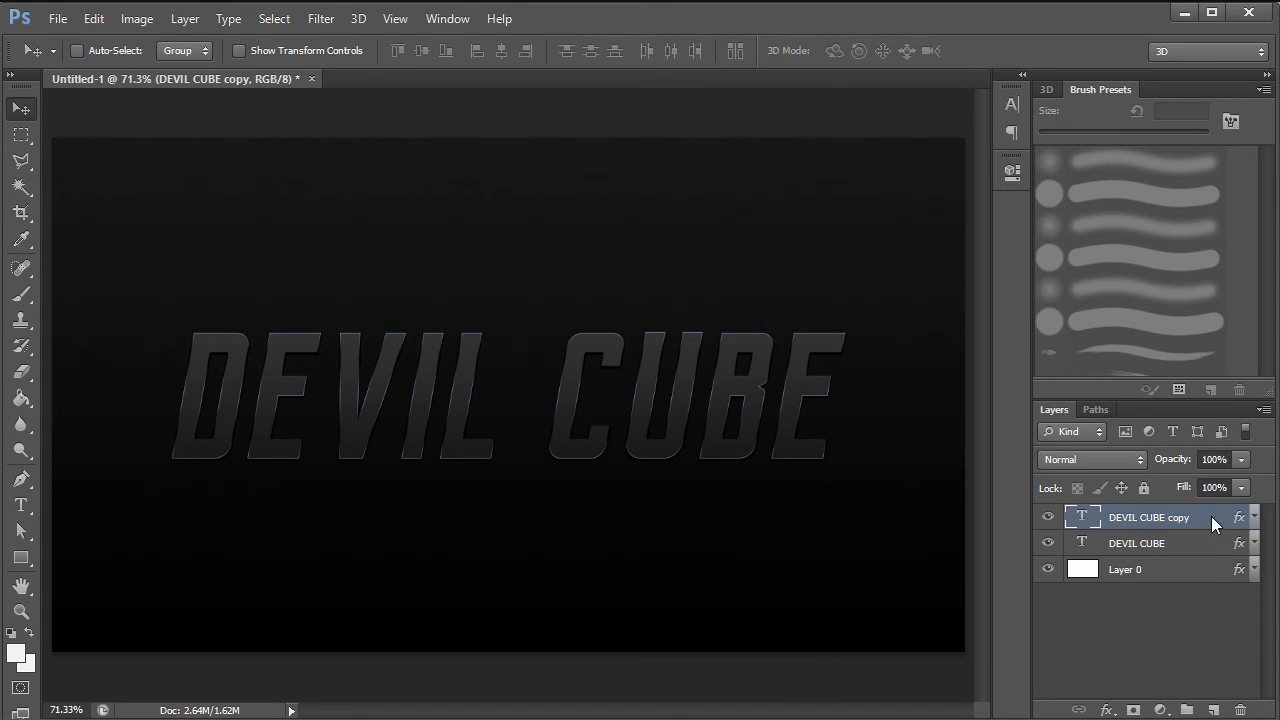
pyautogui.rightClick(1211, 516)
pyautogui.click(905, 281)
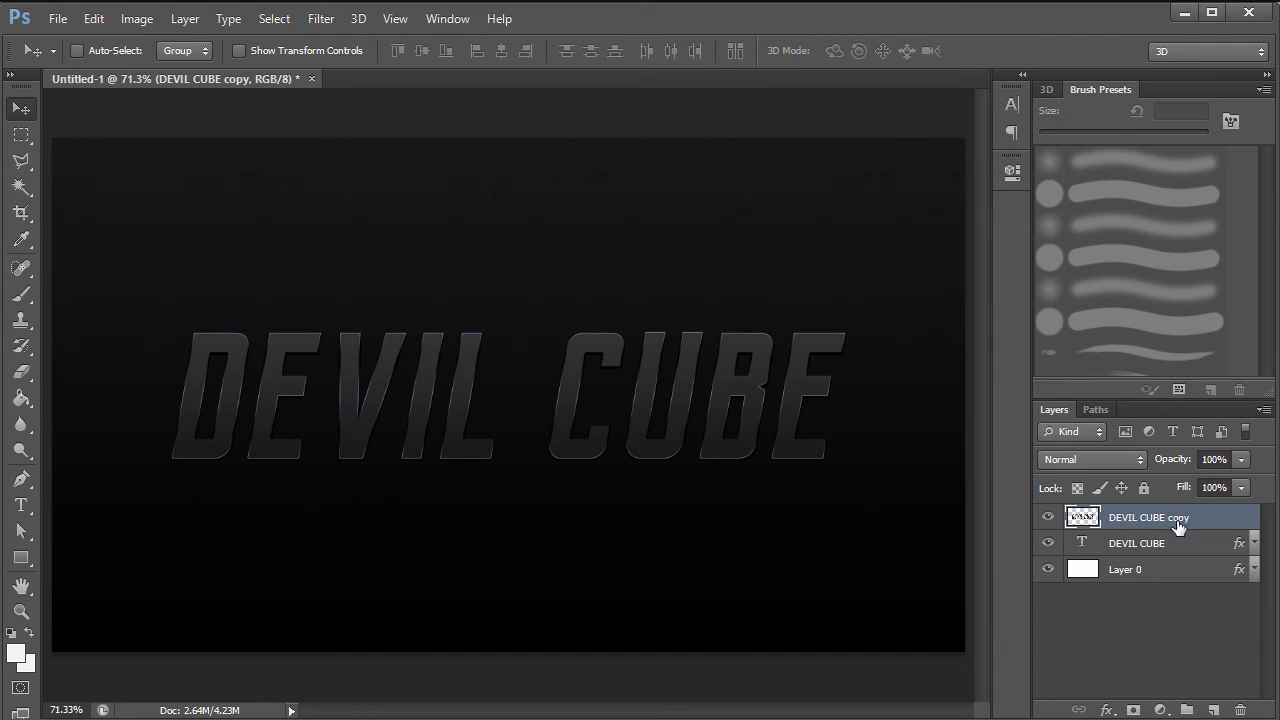
# - Hide the original and background layers, test-move the copy, and undo the move
pyautogui.click(1048, 543)
pyautogui.click(1048, 569)
pyautogui.moveTo(598, 409); pyautogui.dragTo(518, 447)
pyautogui.hotkey('ctrl', 'z')
pyautogui.click(1050, 543)
pyautogui.click(1048, 569)
pyautogui.click(1048, 543)
# - Step back to the unrasterized DEVIL CUBE copy and rasterize its type instead
pyautogui.doubleClick(1224, 524)
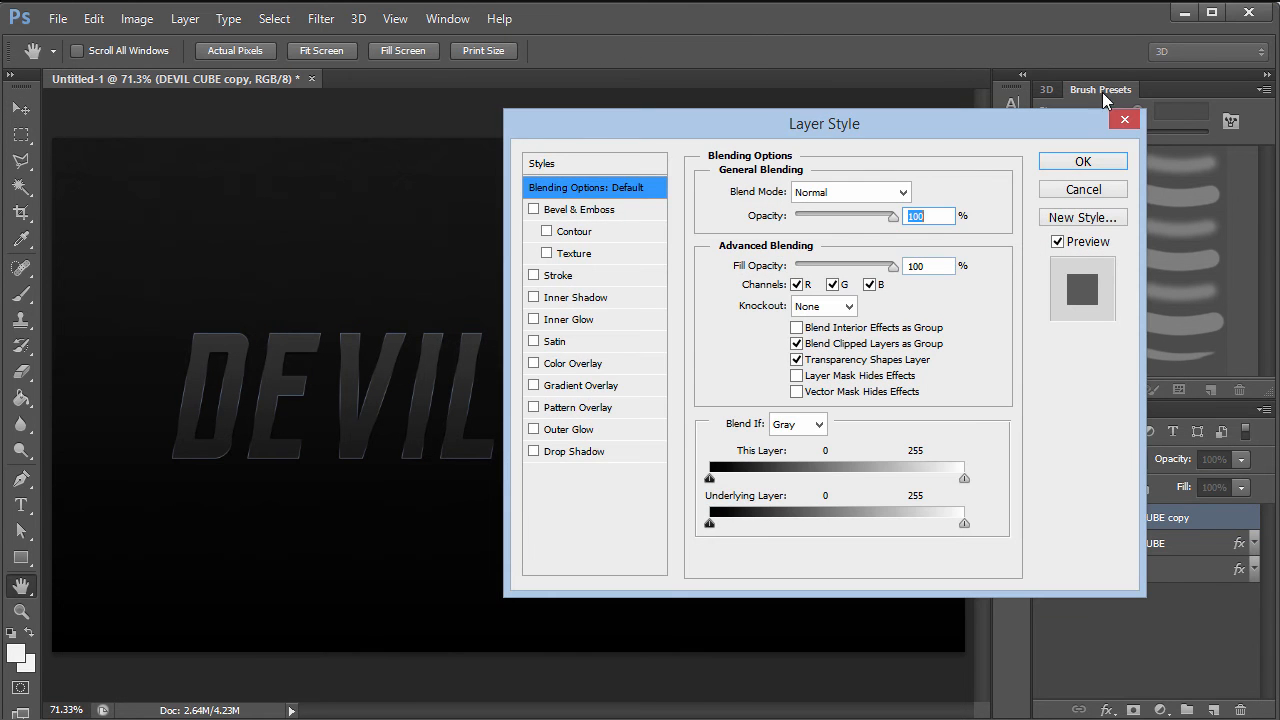
pyautogui.click(1124, 119)
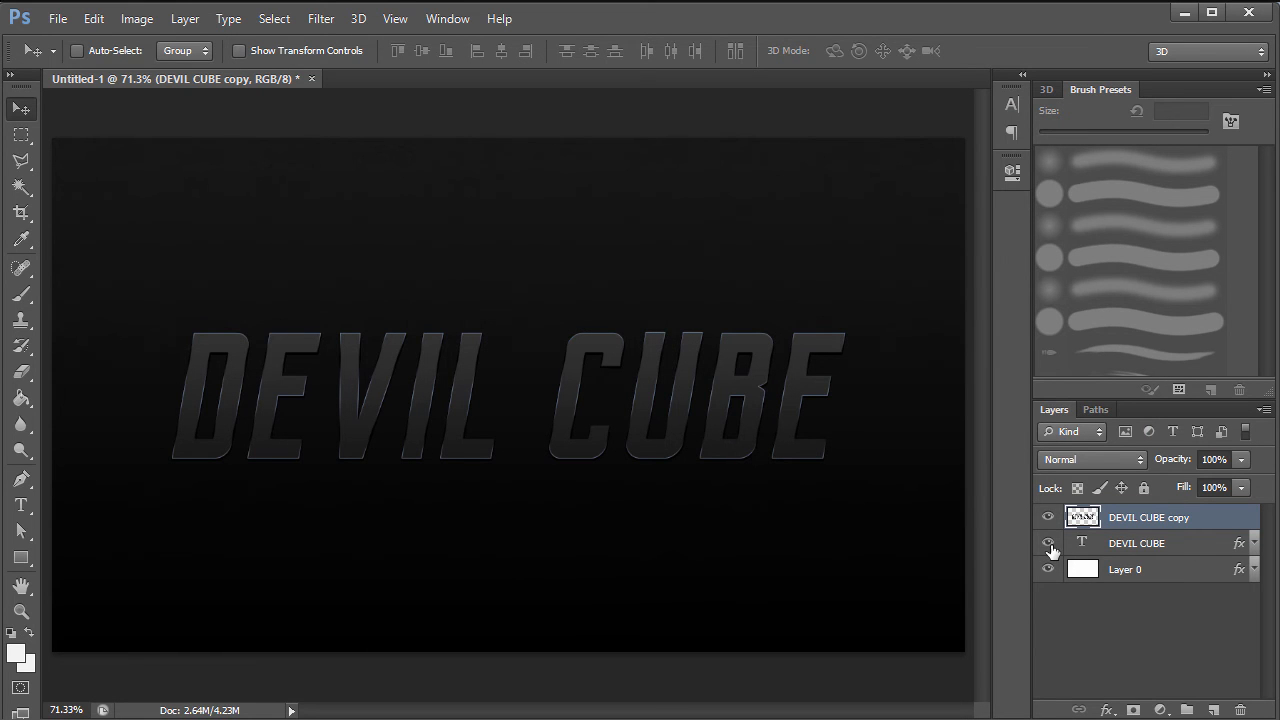
pyautogui.hotkey('ctrl', 'z')
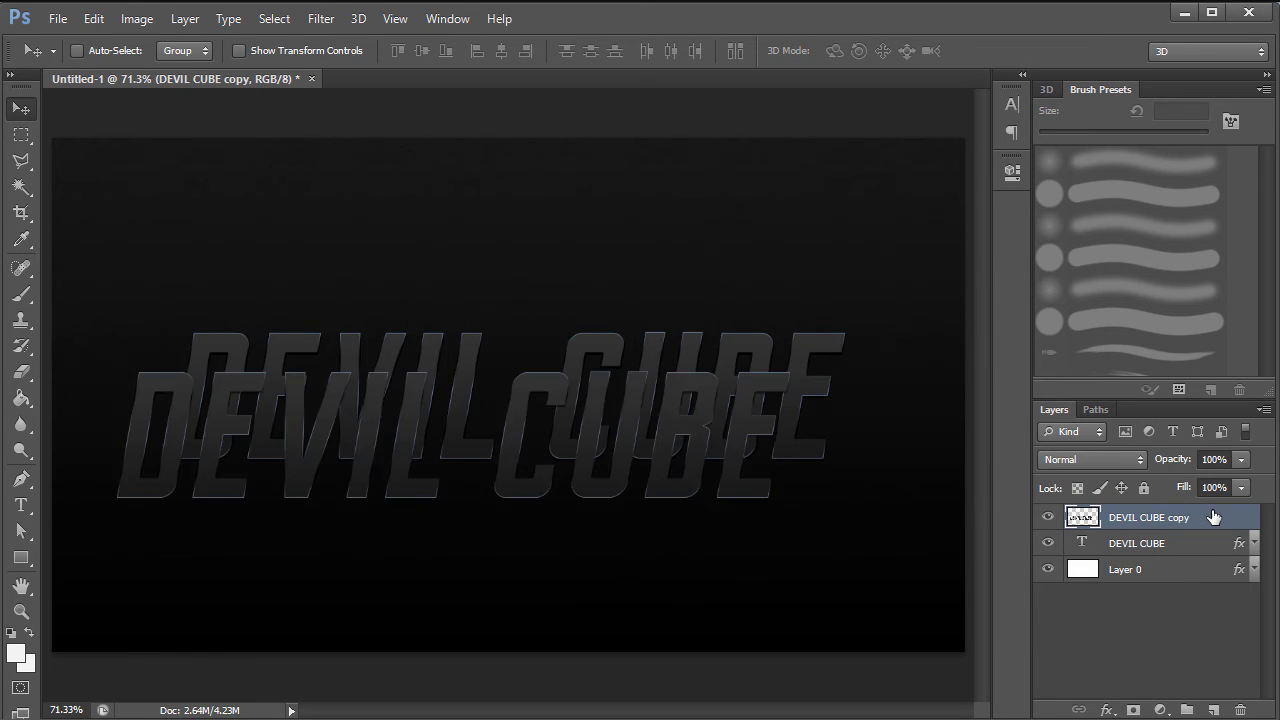
pyautogui.hotkey('ctrl', 'alt', 'z')
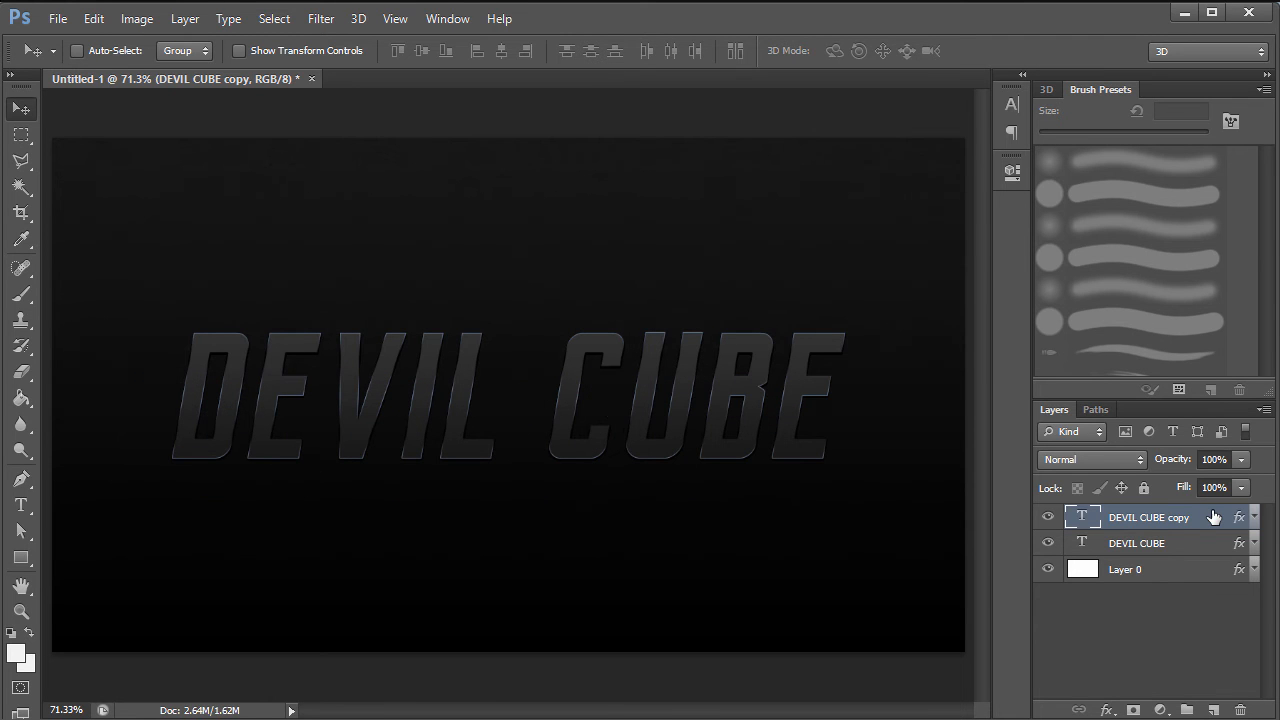
pyautogui.rightClick(1216, 510)
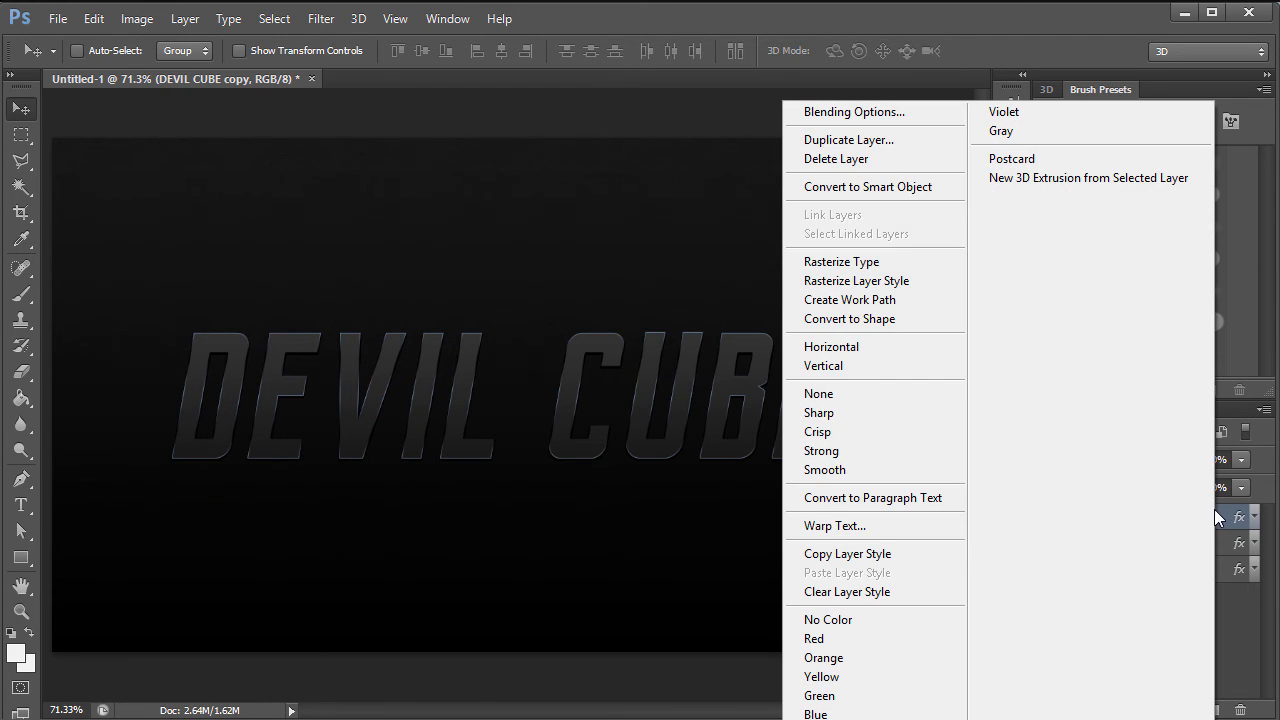
pyautogui.click(862, 268)
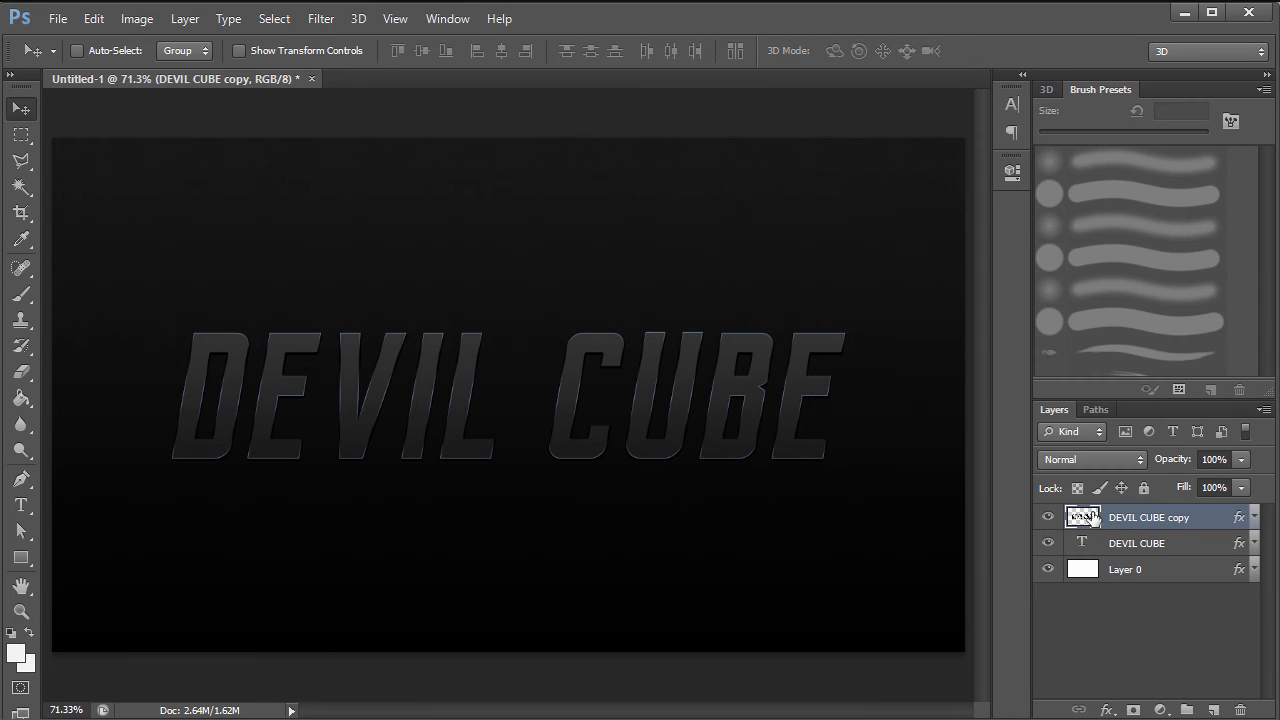
# - Confirm the copy keeps its effects, then zoom to 200% on the letters DEVI
pyautogui.click(1253, 517)
pyautogui.click(1091, 550)
pyautogui.click(1091, 550)
pyautogui.click(1091, 550)
pyautogui.click(1091, 550)
pyautogui.click(1254, 517)
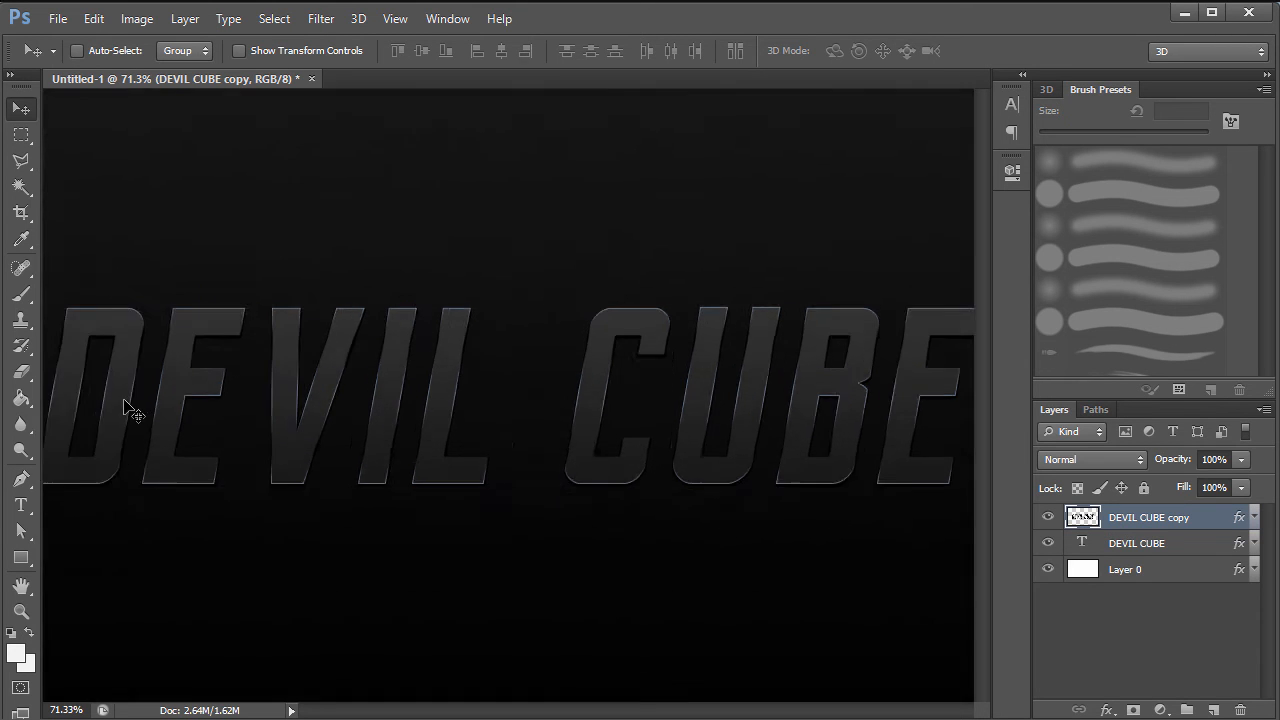
pyautogui.hotkey('ctrl', '+')
pyautogui.hotkey('ctrl', '+')
pyautogui.press('h')
pyautogui.moveTo(378, 349); pyautogui.dragTo(1003, 342)
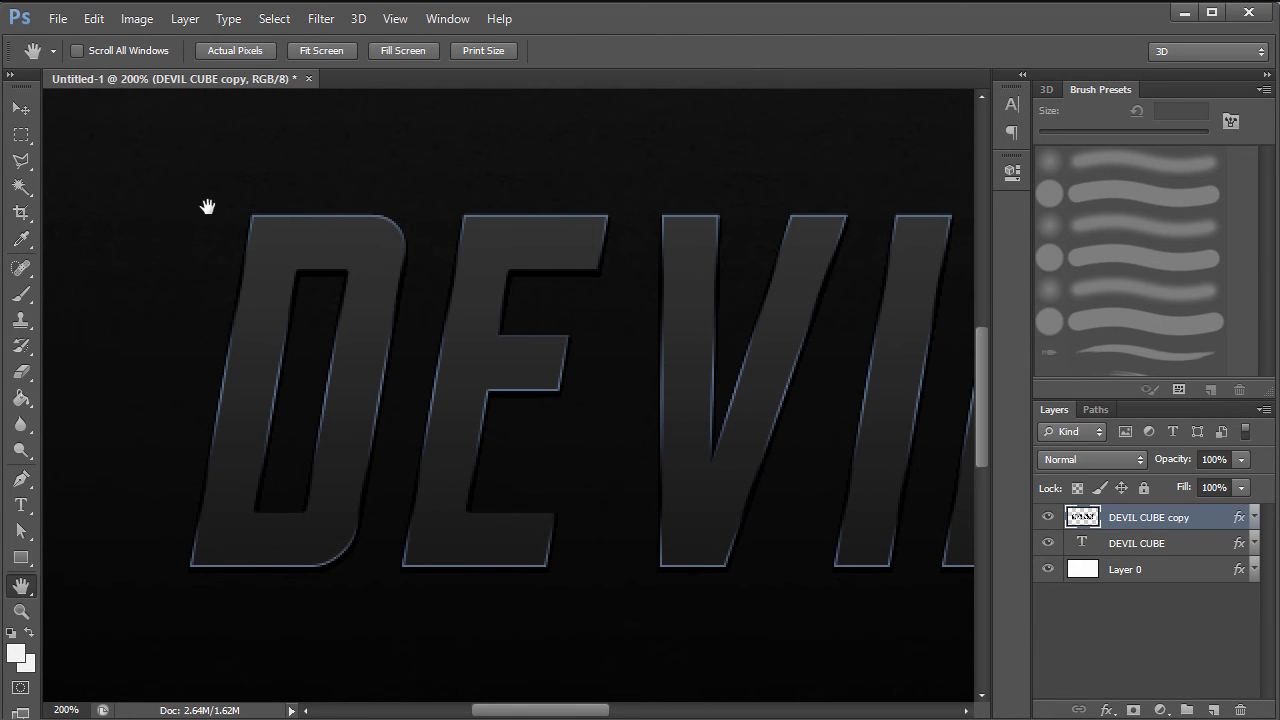
pyautogui.press('v')
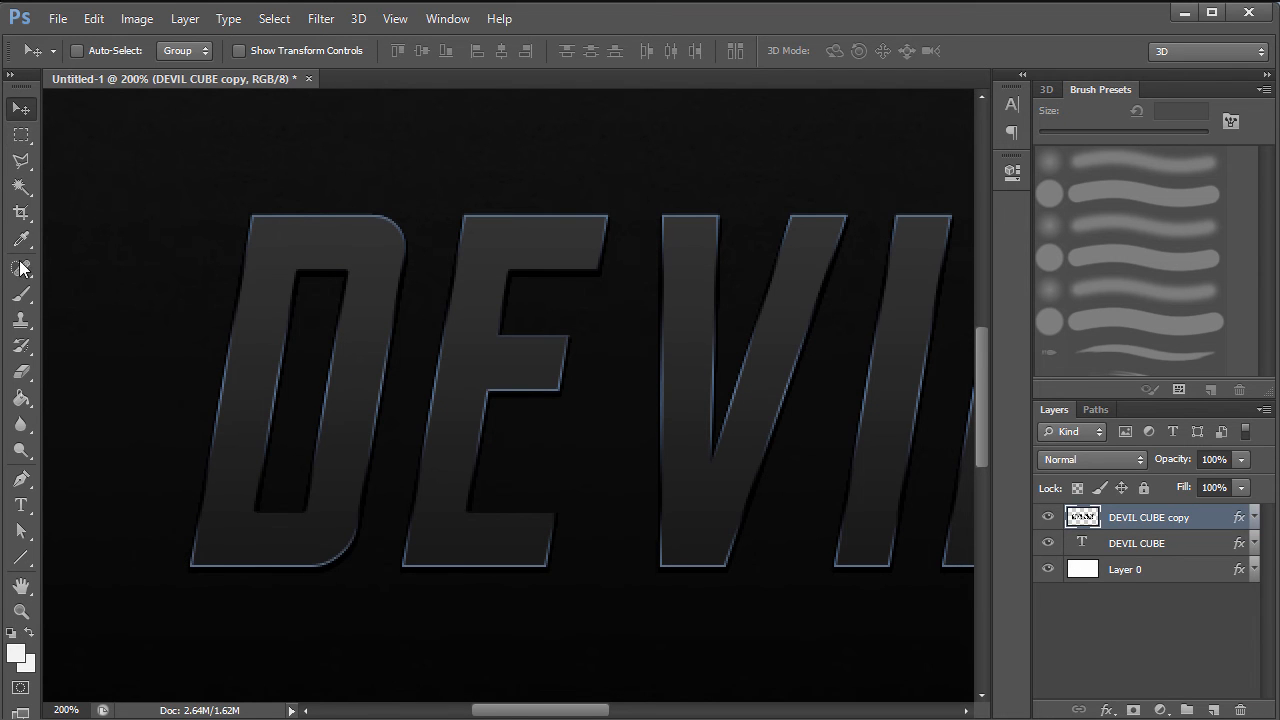
# - Try placing Pen anchors inside the D, then undo the resulting filled shape
pyautogui.click(22, 480)
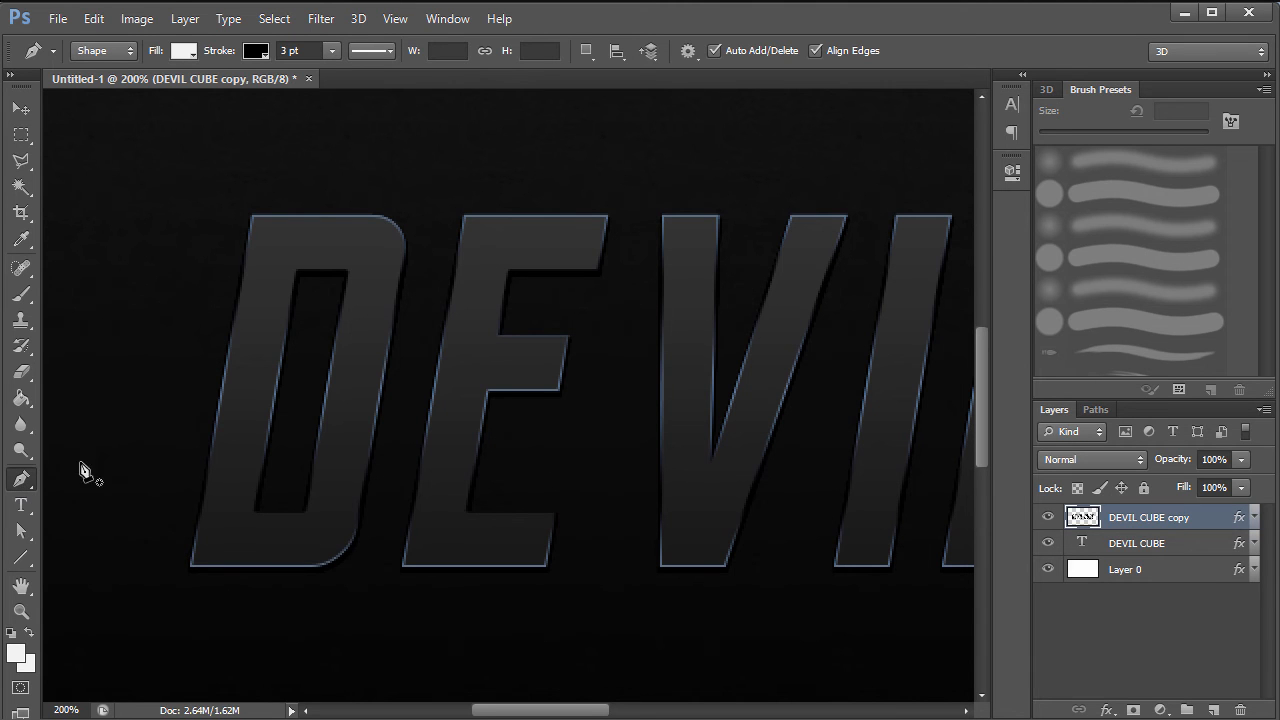
pyautogui.click(276, 243)
pyautogui.click(220, 523)
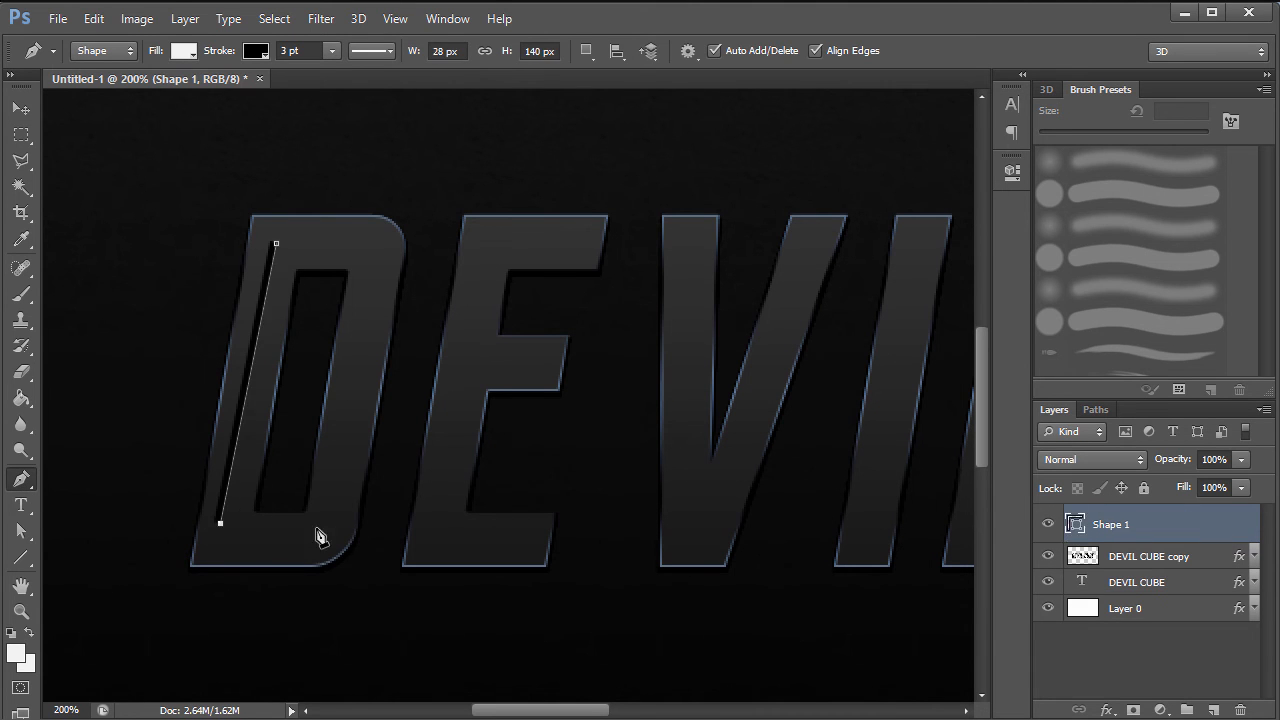
pyautogui.click(330, 531)
pyautogui.click(372, 309)
pyautogui.click(324, 180)
pyautogui.click(218, 203)
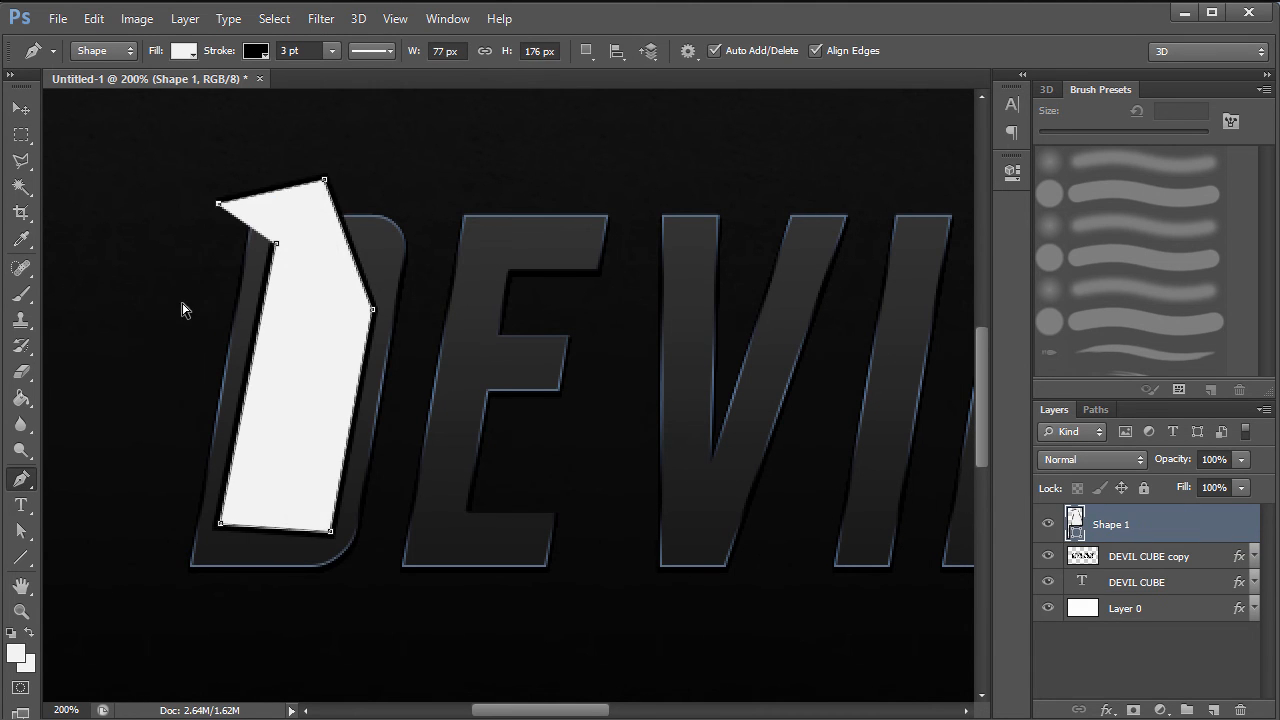
pyautogui.hotkey('ctrl', 'alt', 'z')
pyautogui.hotkey('ctrl', 'alt', 'z')
pyautogui.hotkey('ctrl', 'alt', 'z')
pyautogui.hotkey('ctrl', 'alt', 'z')
pyautogui.hotkey('ctrl', 'alt', 'z')
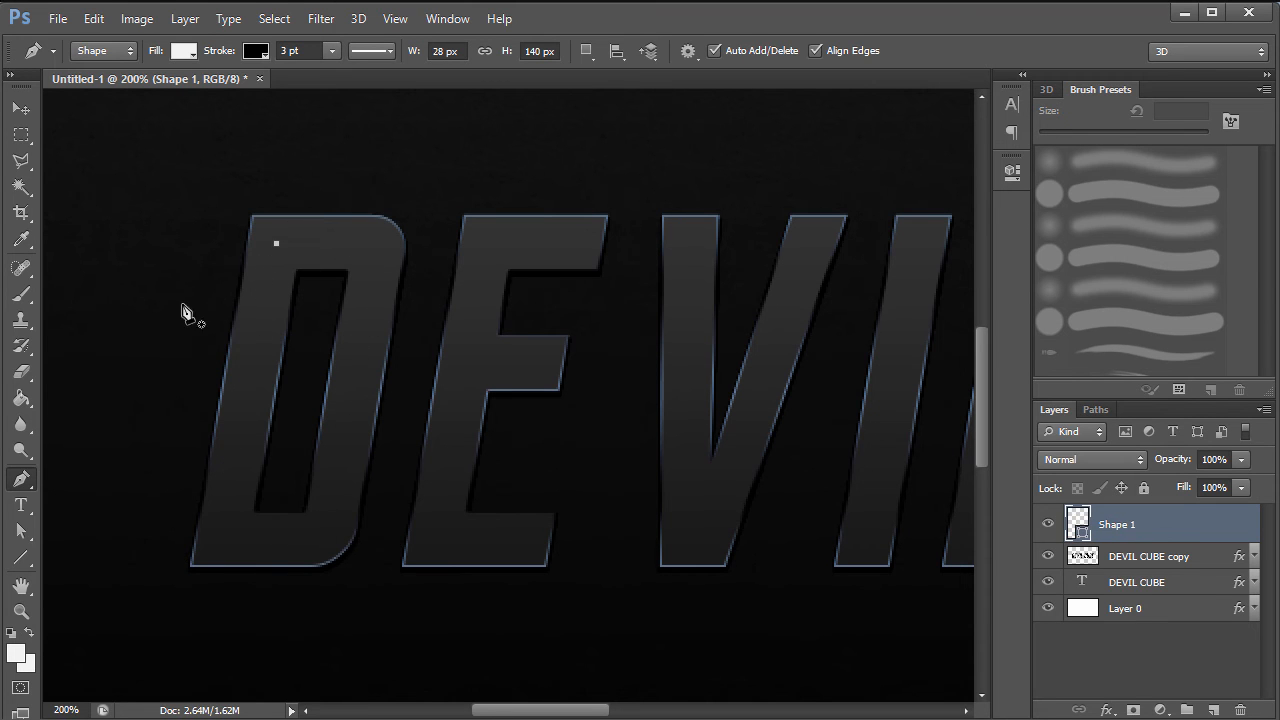
# - Use Shape mode with no fill and a 3 pt stroke, starting down the D's inside-left edge
pyautogui.click(104, 50)
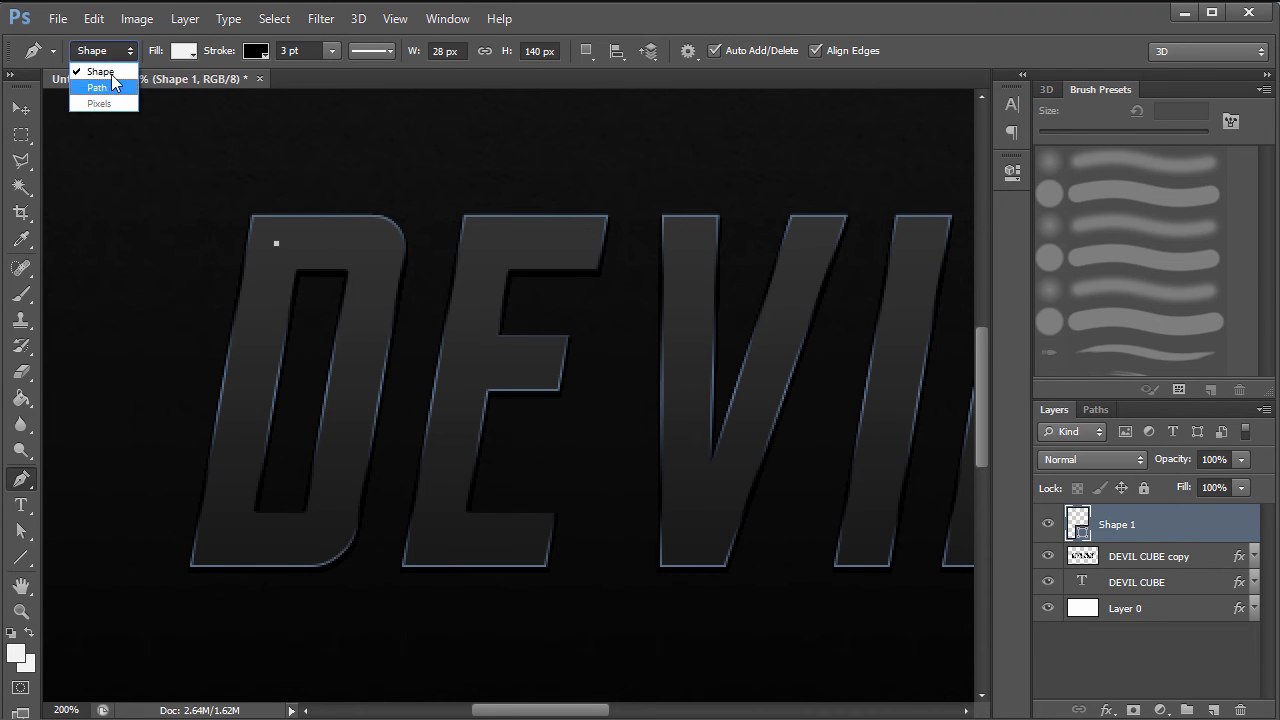
pyautogui.click(108, 72)
pyautogui.click(125, 52)
pyautogui.click(108, 70)
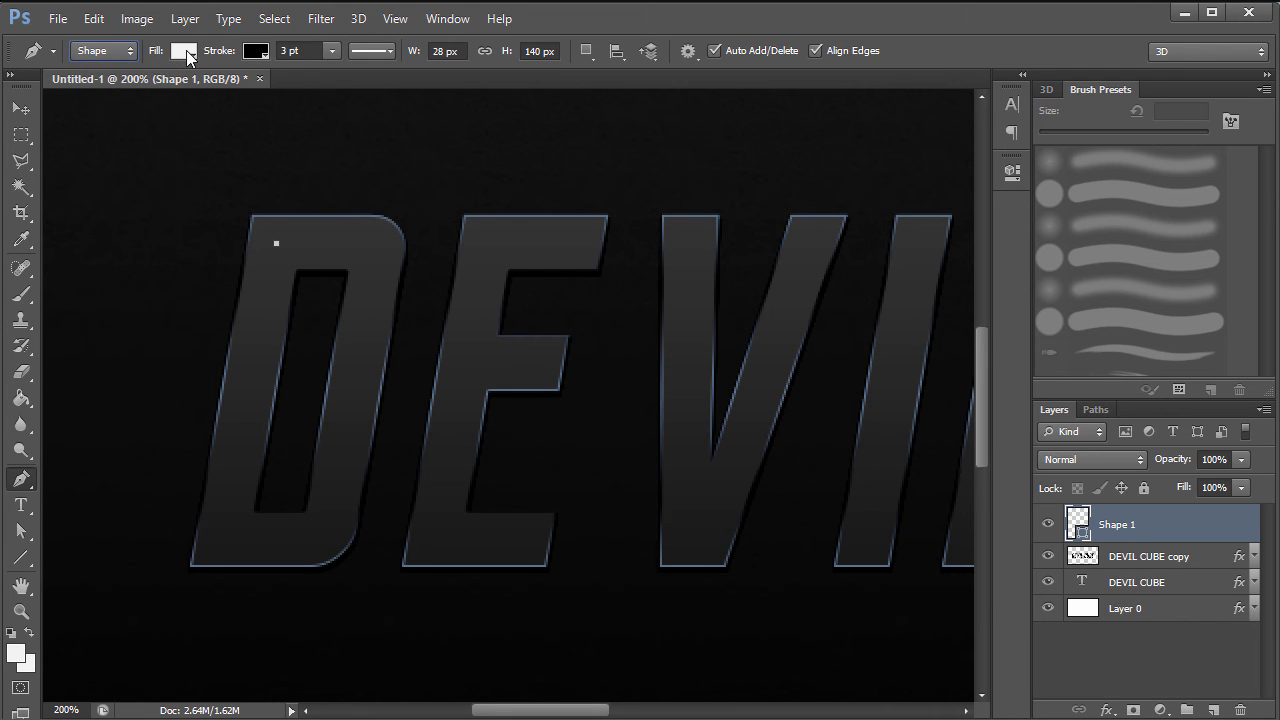
pyautogui.click(184, 52)
pyautogui.click(112, 89)
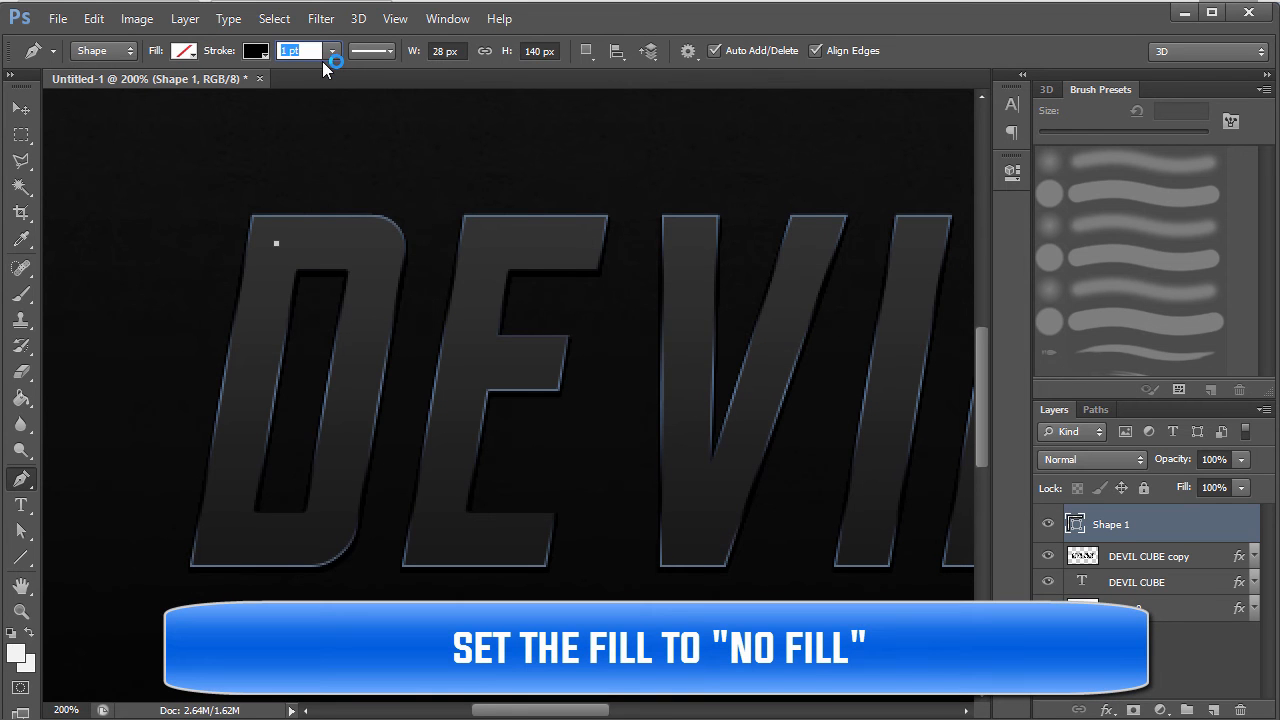
pyautogui.write('3')
pyautogui.press('Return')
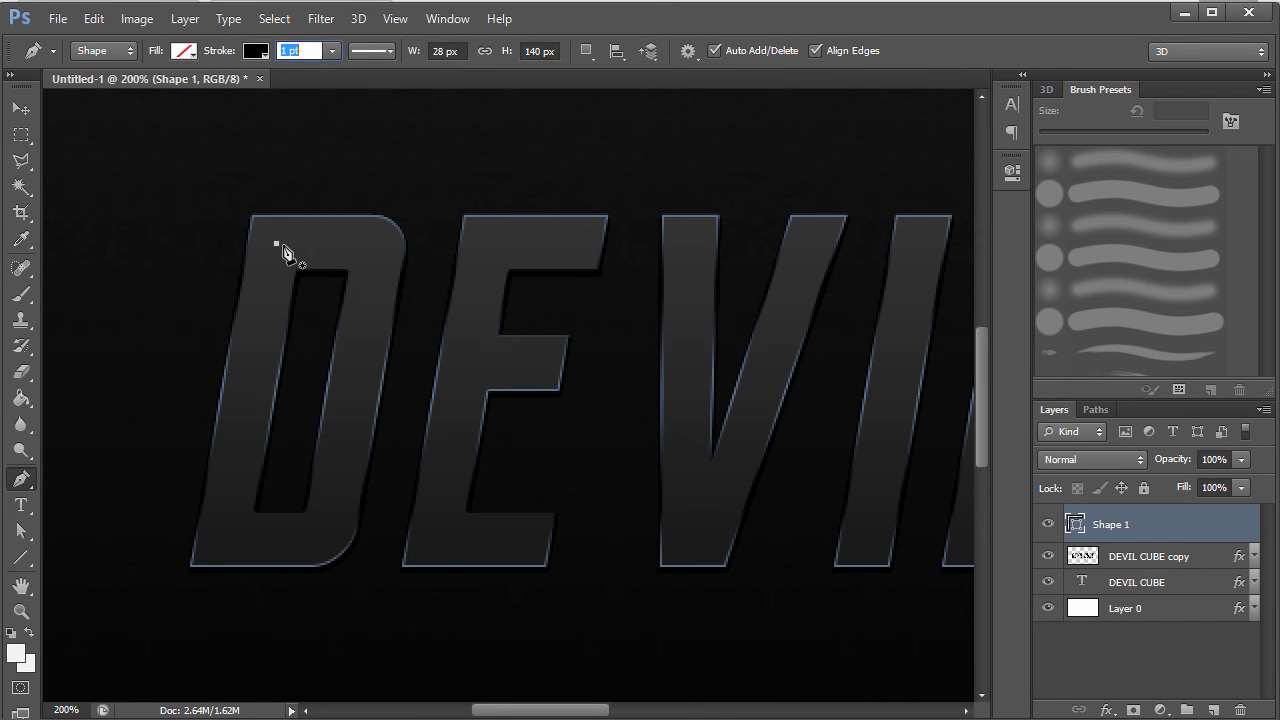
pyautogui.click(276, 243)
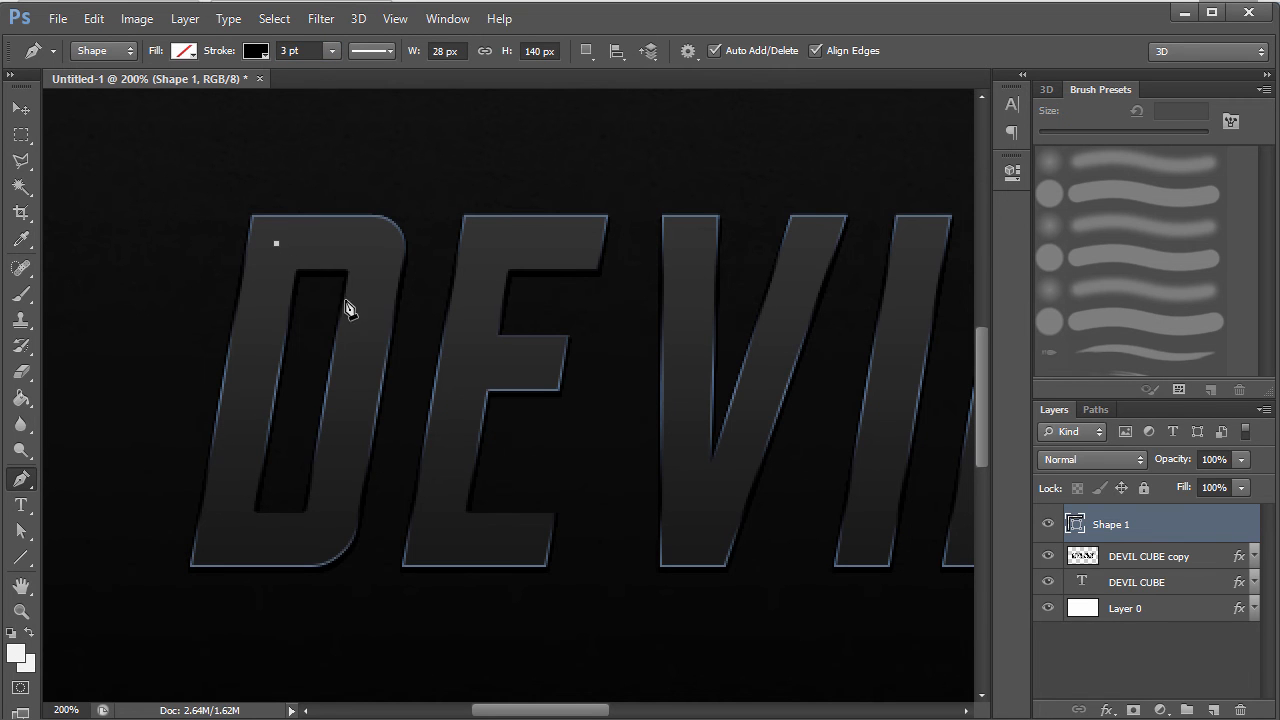
pyautogui.click(223, 548)
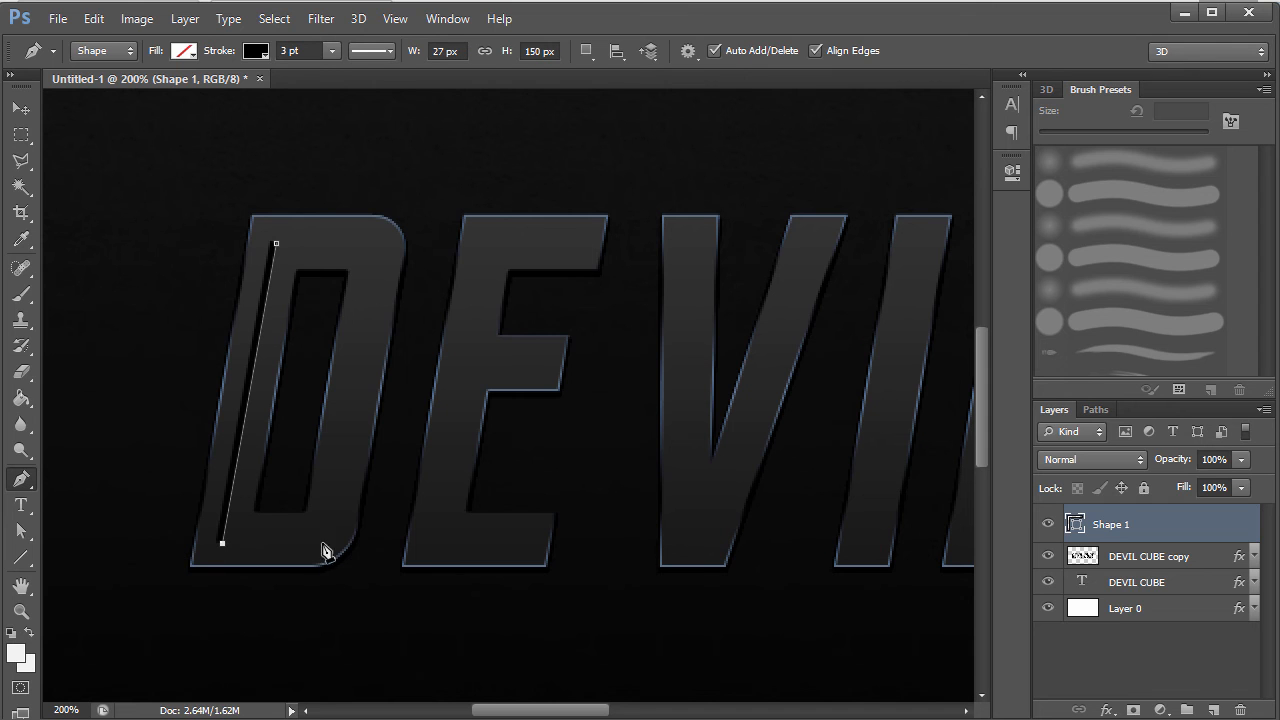
# - Drag curved anchors along the D's bottom, right side and top, then close the path
pyautogui.click(309, 50)
pyautogui.scroll(-2, 309, 52)
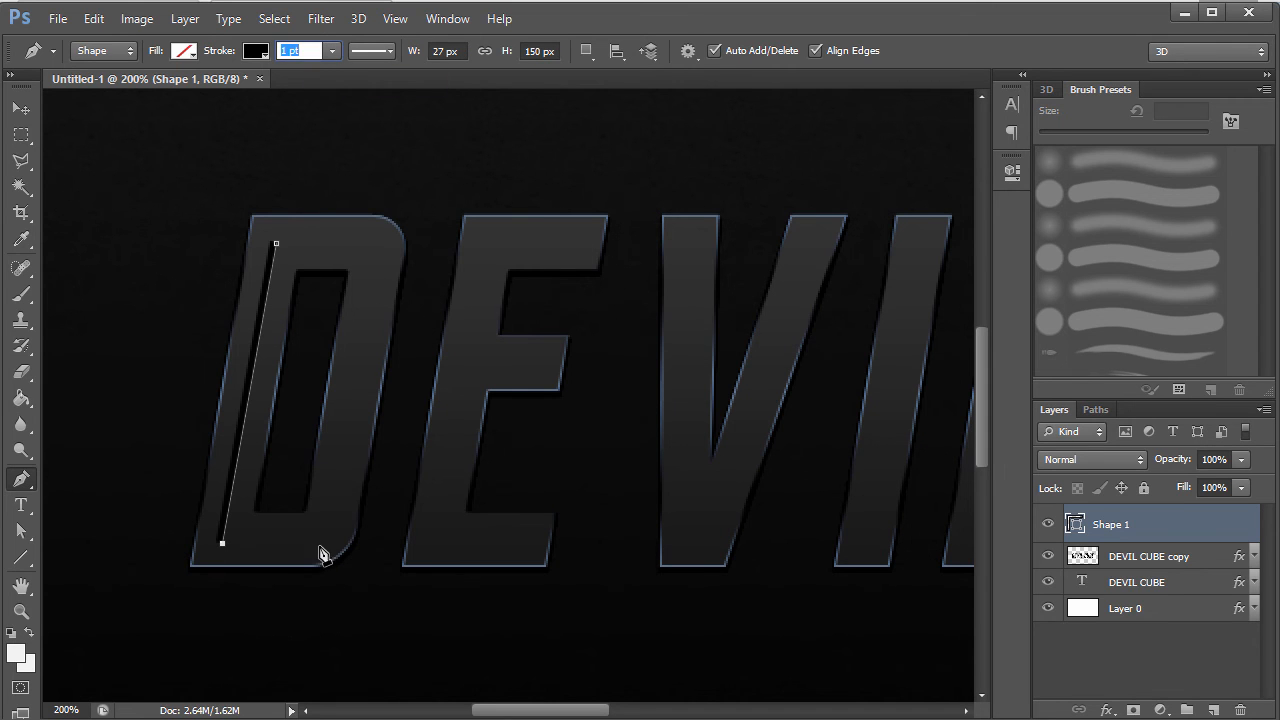
pyautogui.moveTo(324, 542); pyautogui.dragTo(340, 541)
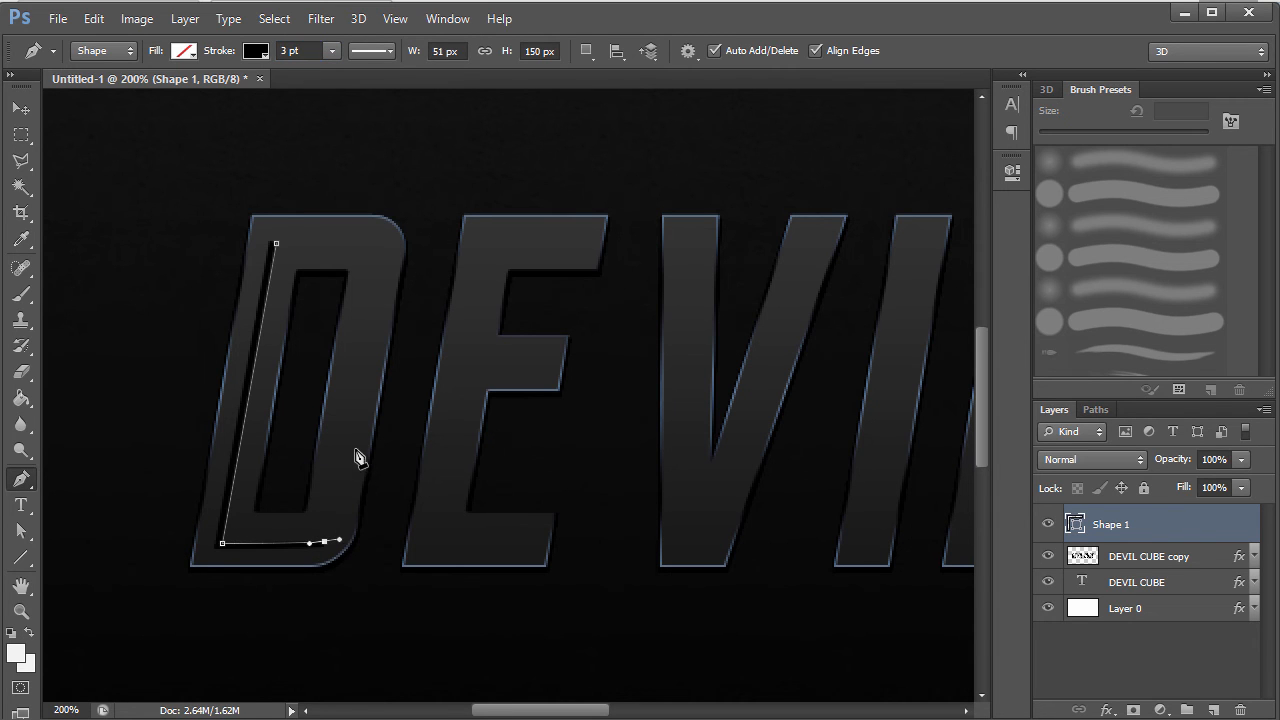
pyautogui.moveTo(356, 408); pyautogui.dragTo(364, 356)
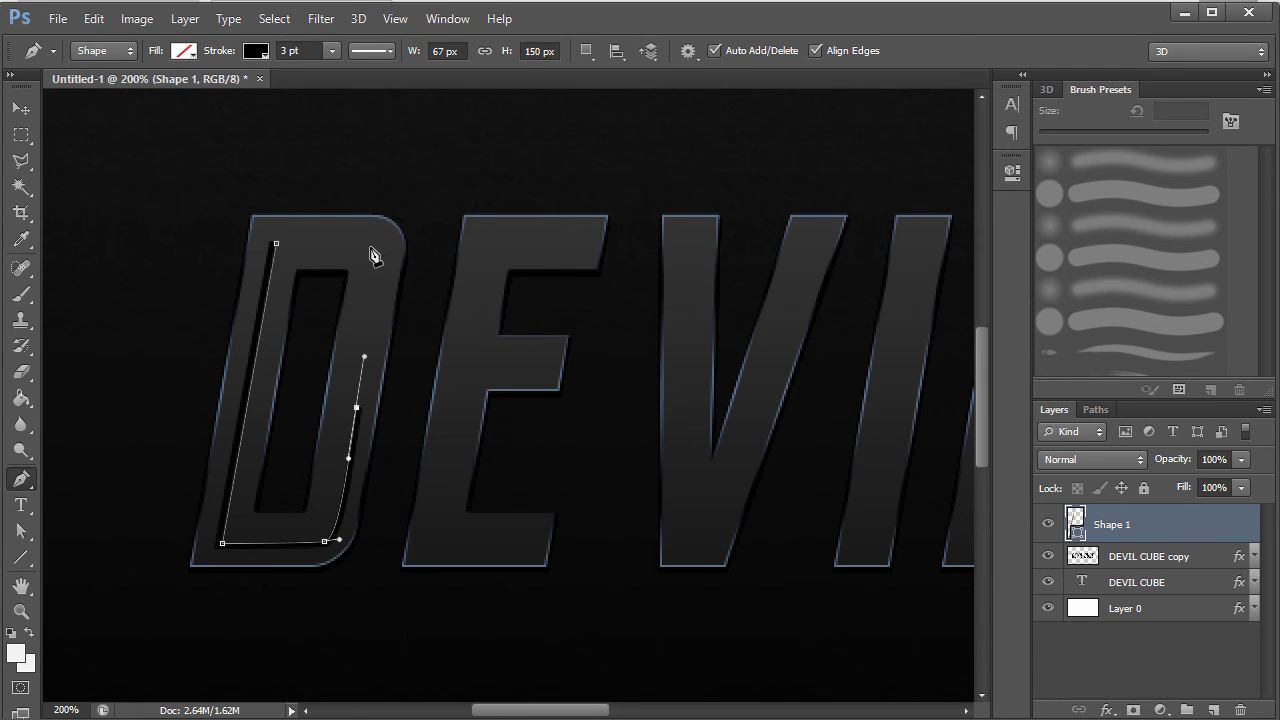
pyautogui.moveTo(375, 247); pyautogui.dragTo(372, 231)
pyautogui.moveTo(278, 245); pyautogui.dragTo(266, 242)
pyautogui.hotkey('ctrl', 'z')
pyautogui.click(277, 245)
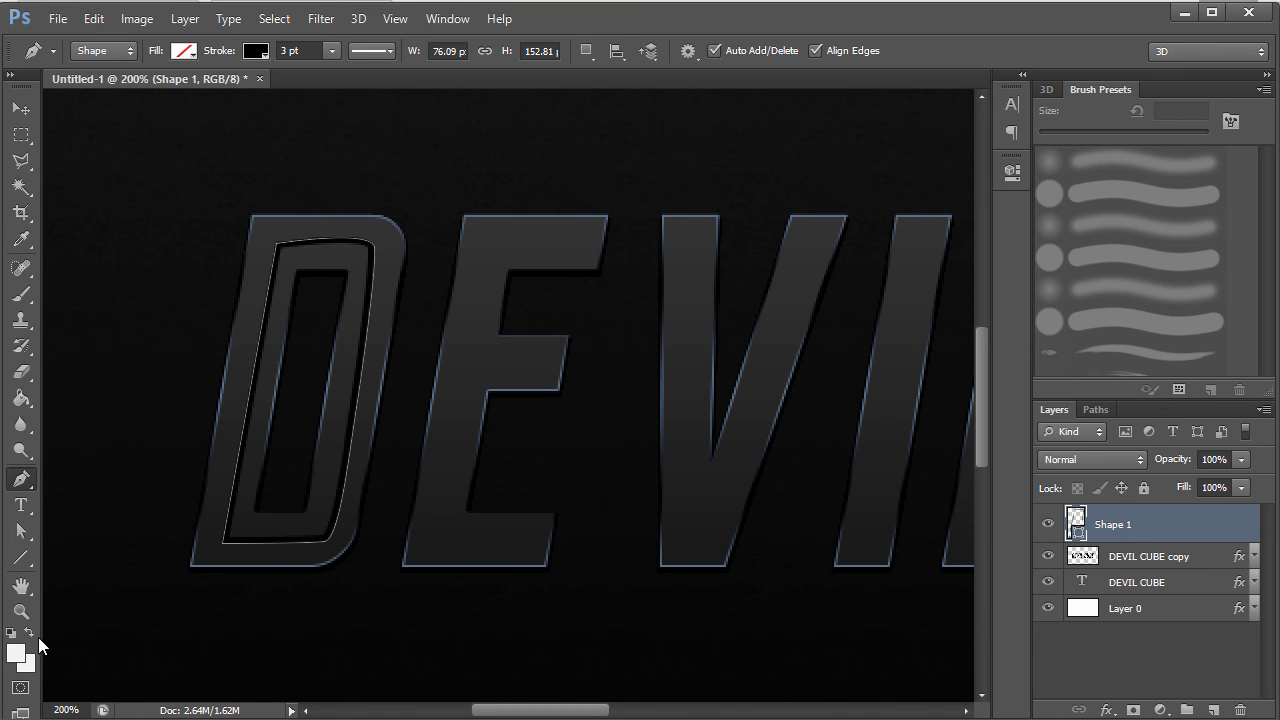
pyautogui.click(20, 532)
pyautogui.moveTo(14, 540); pyautogui.dragTo(110, 549)
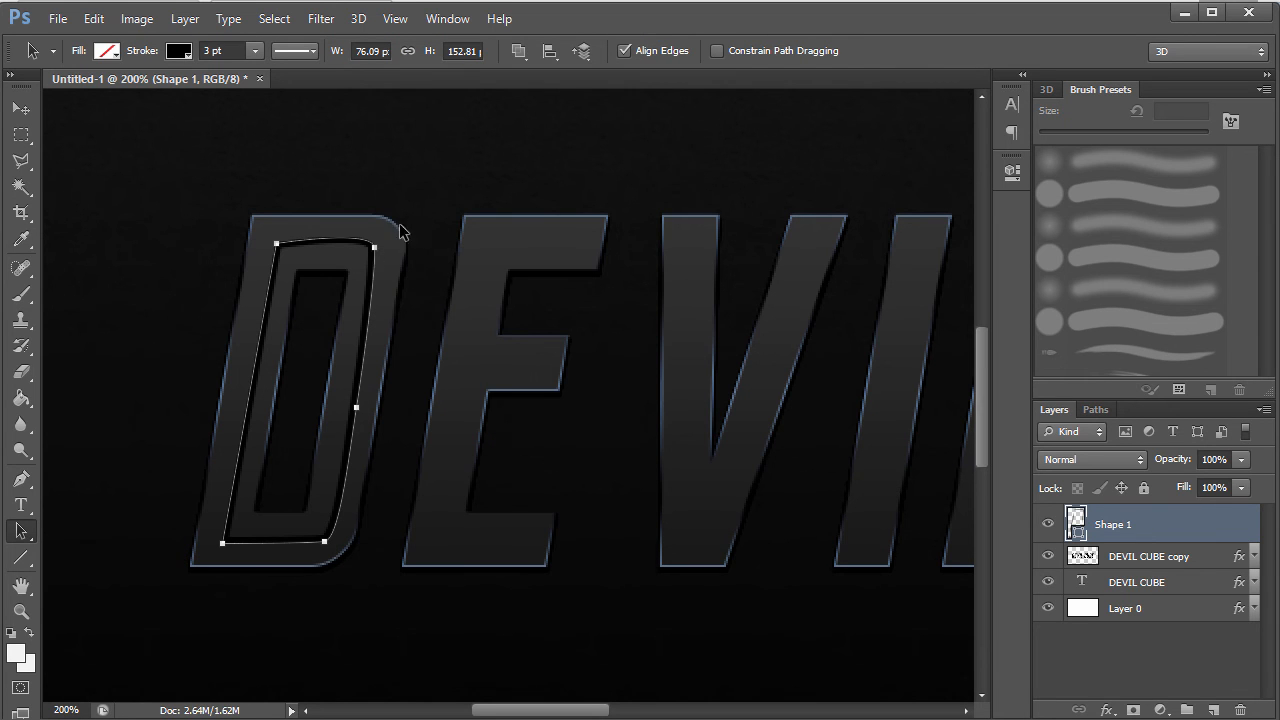
# - Nudge the D outline's top-right and bottom-right anchors and thin its stroke to 1 pt
pyautogui.moveTo(31, 538); pyautogui.dragTo(72, 550)
pyautogui.moveTo(368, 232); pyautogui.dragTo(359, 236)
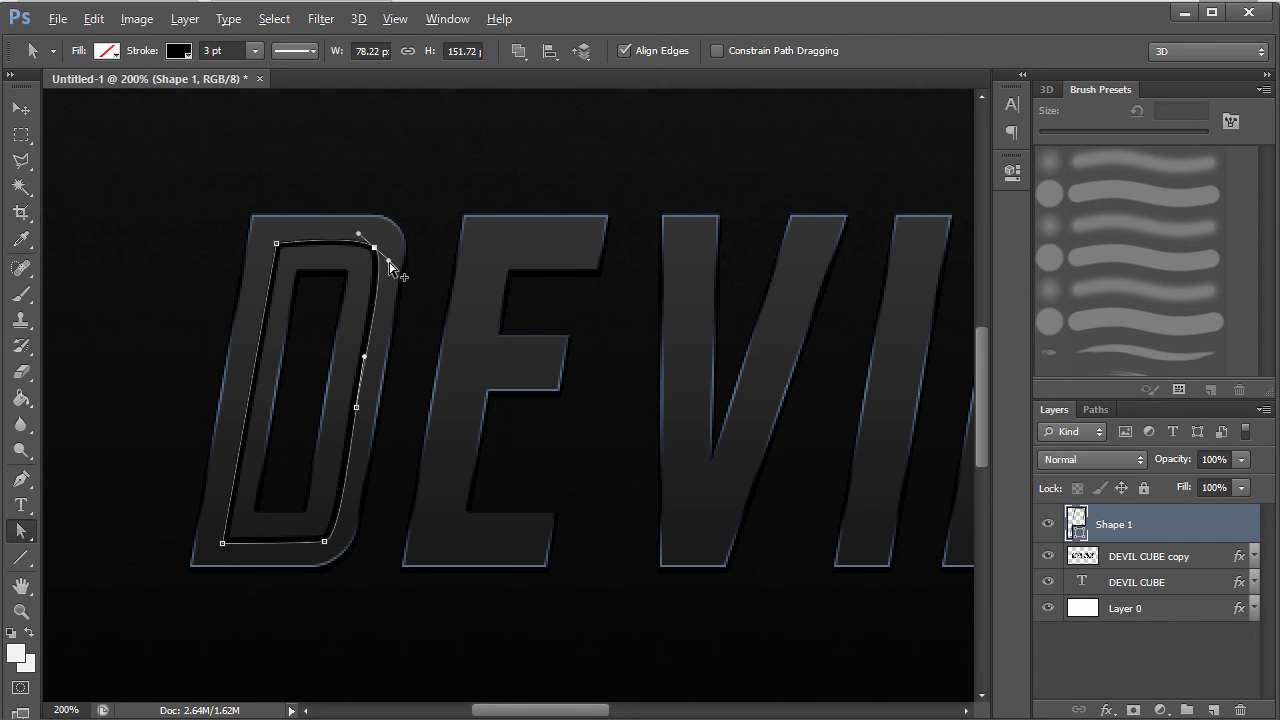
pyautogui.moveTo(378, 257); pyautogui.dragTo(379, 248)
pyautogui.moveTo(324, 541); pyautogui.dragTo(320, 543)
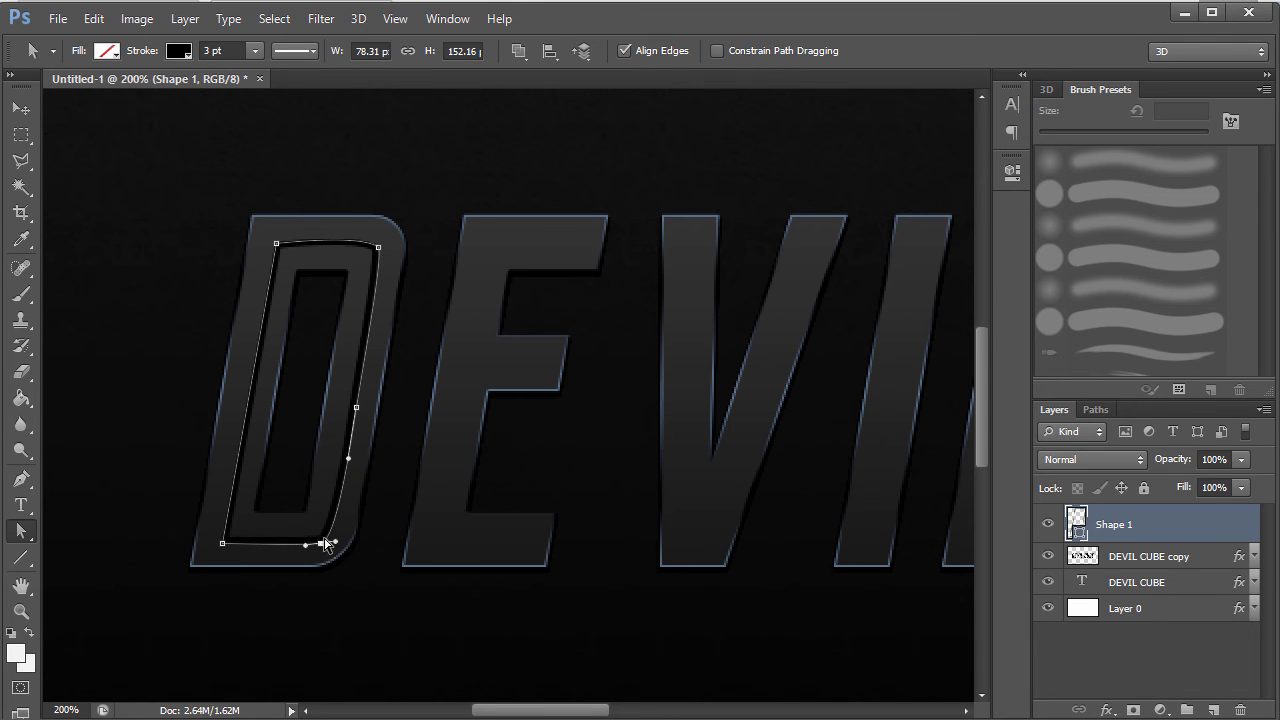
pyautogui.press('Return')
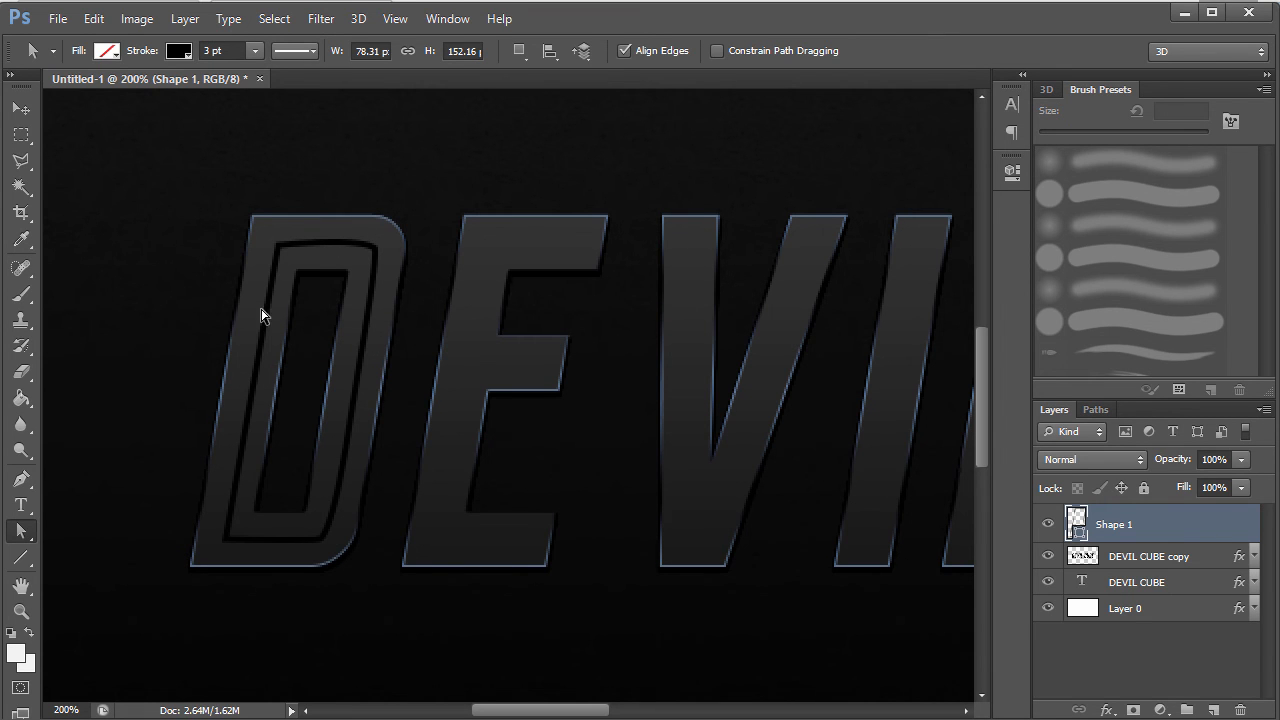
pyautogui.click(234, 50)
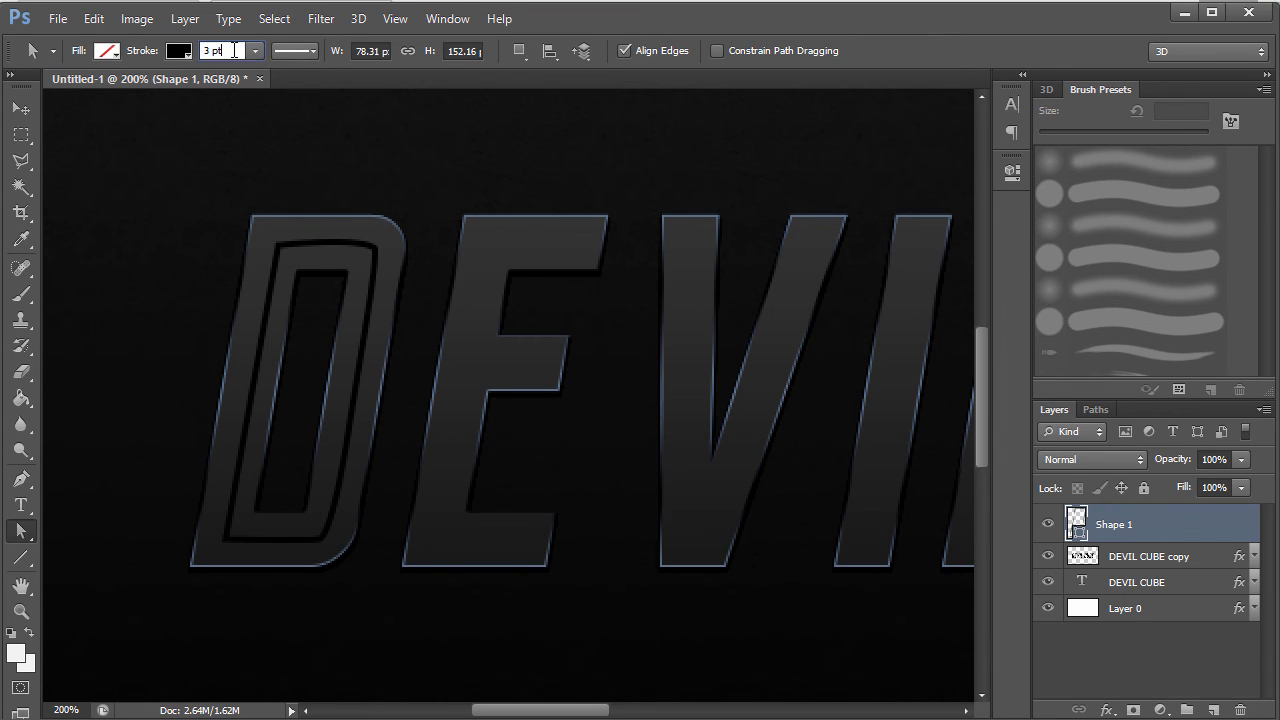
pyautogui.press('Return')
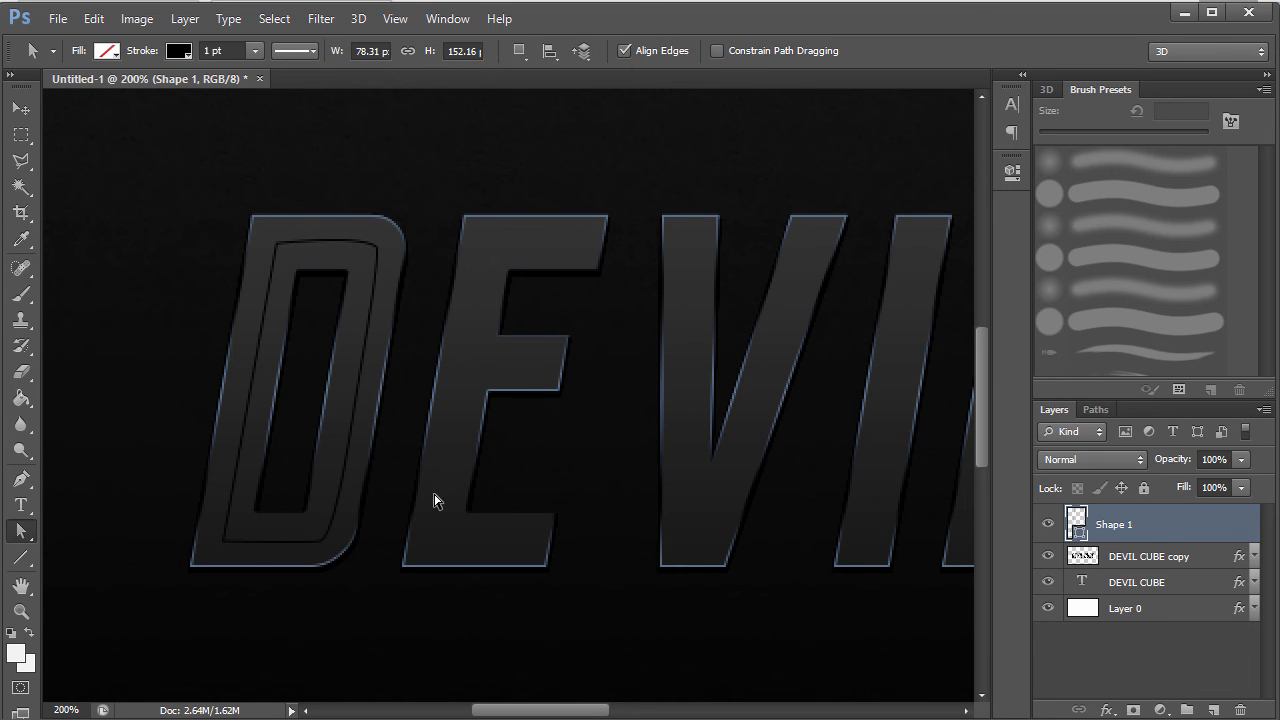
pyautogui.click(21, 479)
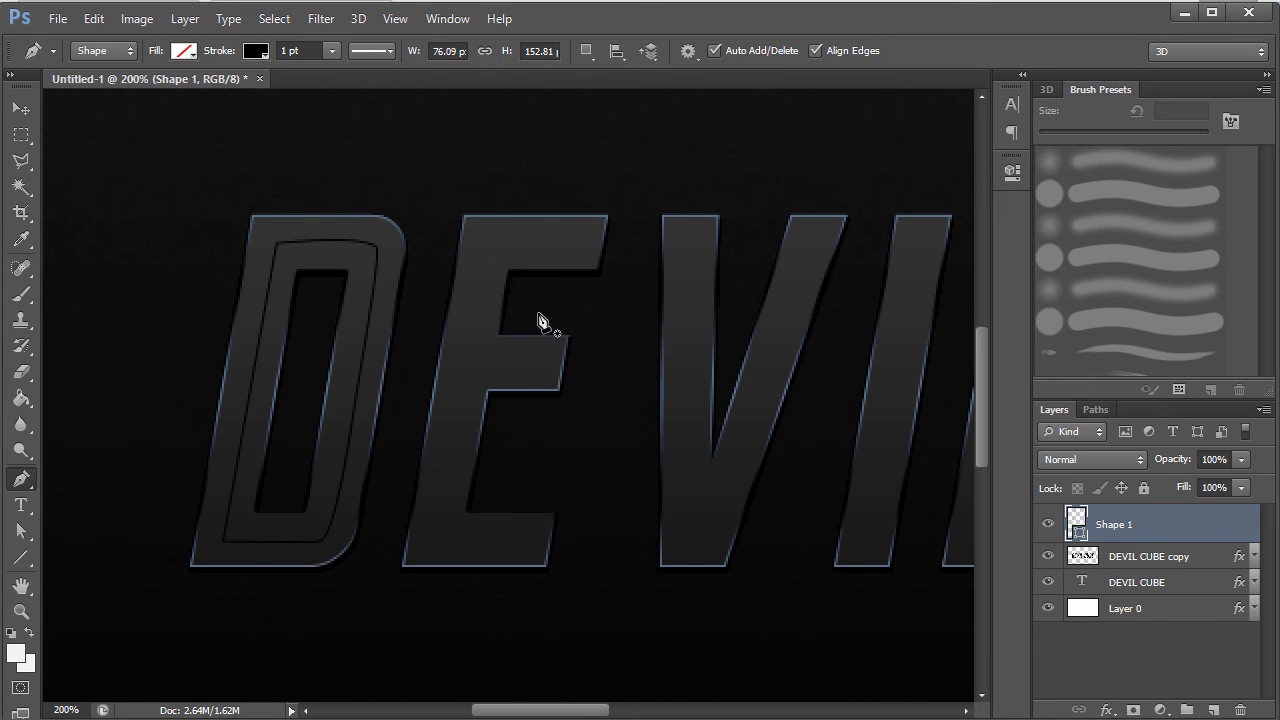
# - Trace the E's inner outline and its middle bar as 1 pt lines
pyautogui.click(582, 241)
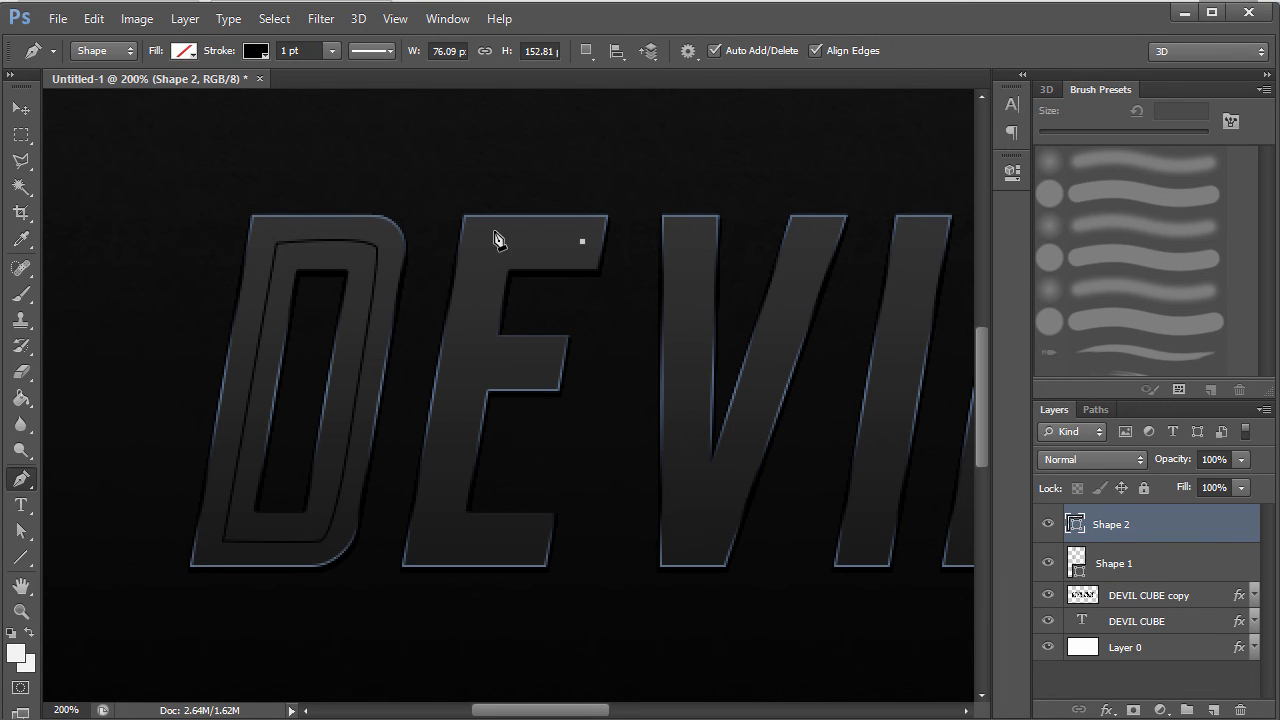
pyautogui.click(488, 241)
pyautogui.keyDown('shift'); pyautogui.click(440, 547); pyautogui.keyUp('shift')
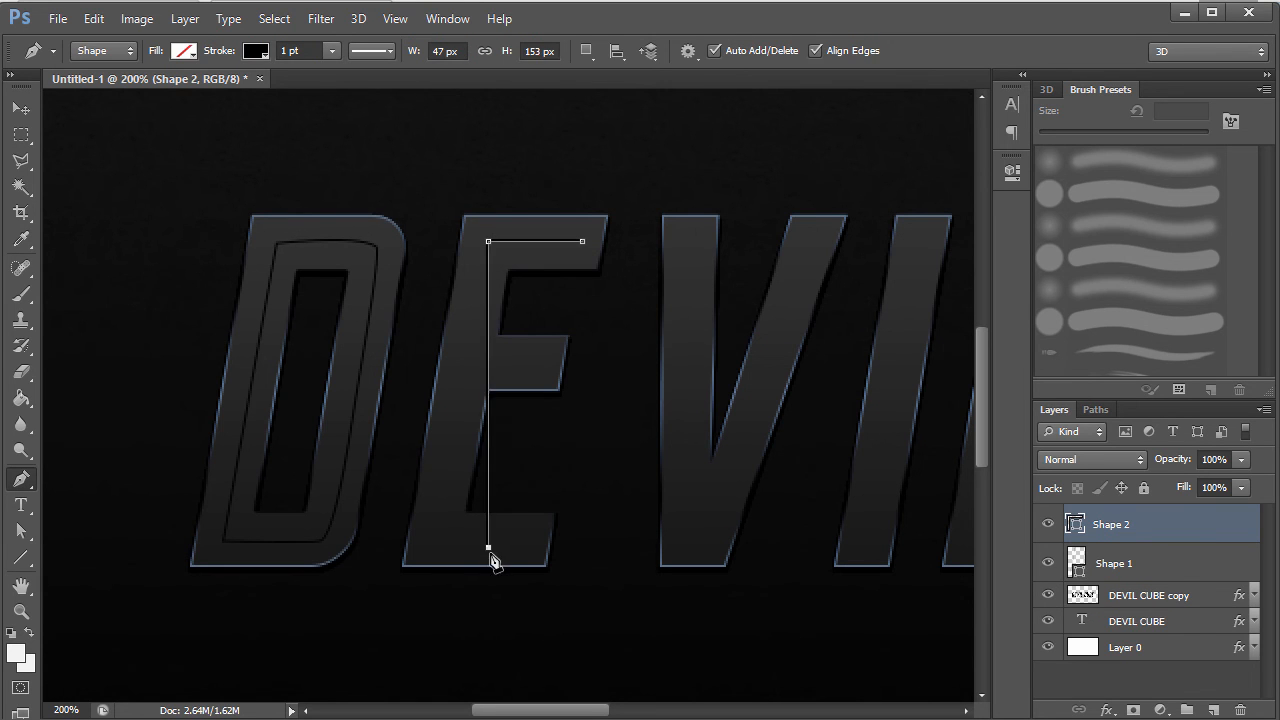
pyautogui.hotkey('ctrl', 'z')
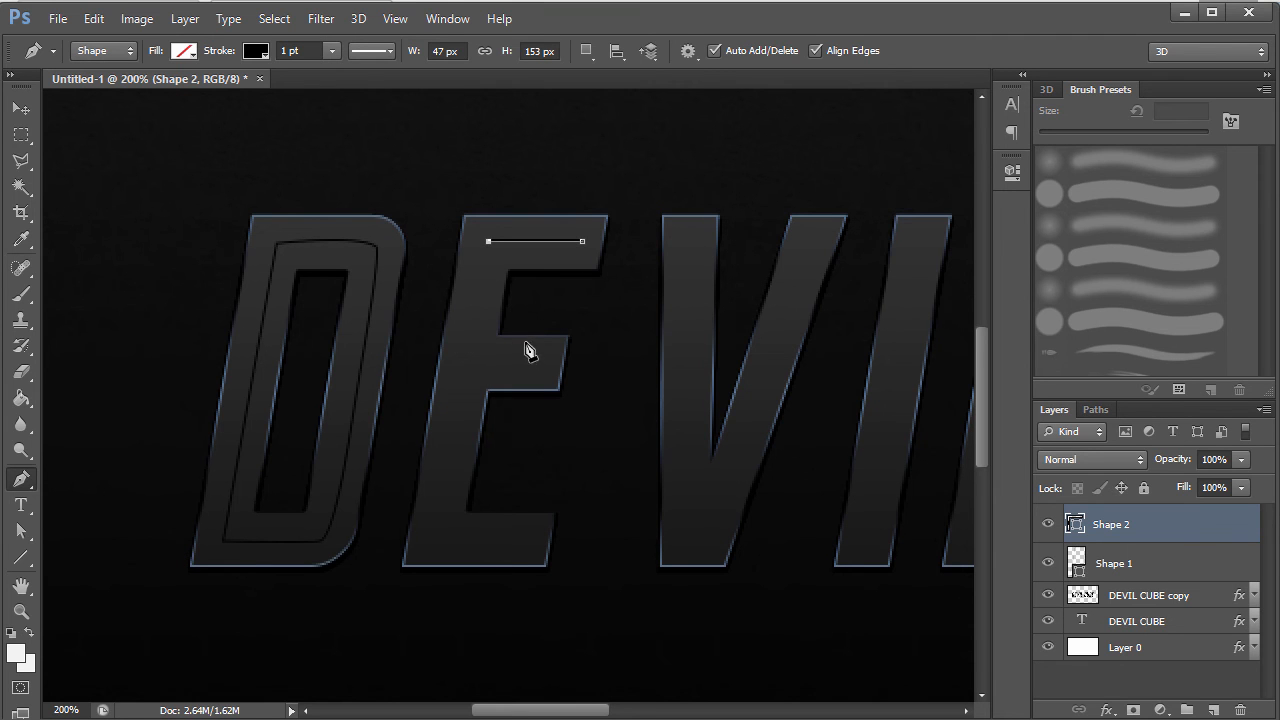
pyautogui.click(437, 546)
pyautogui.click(526, 543)
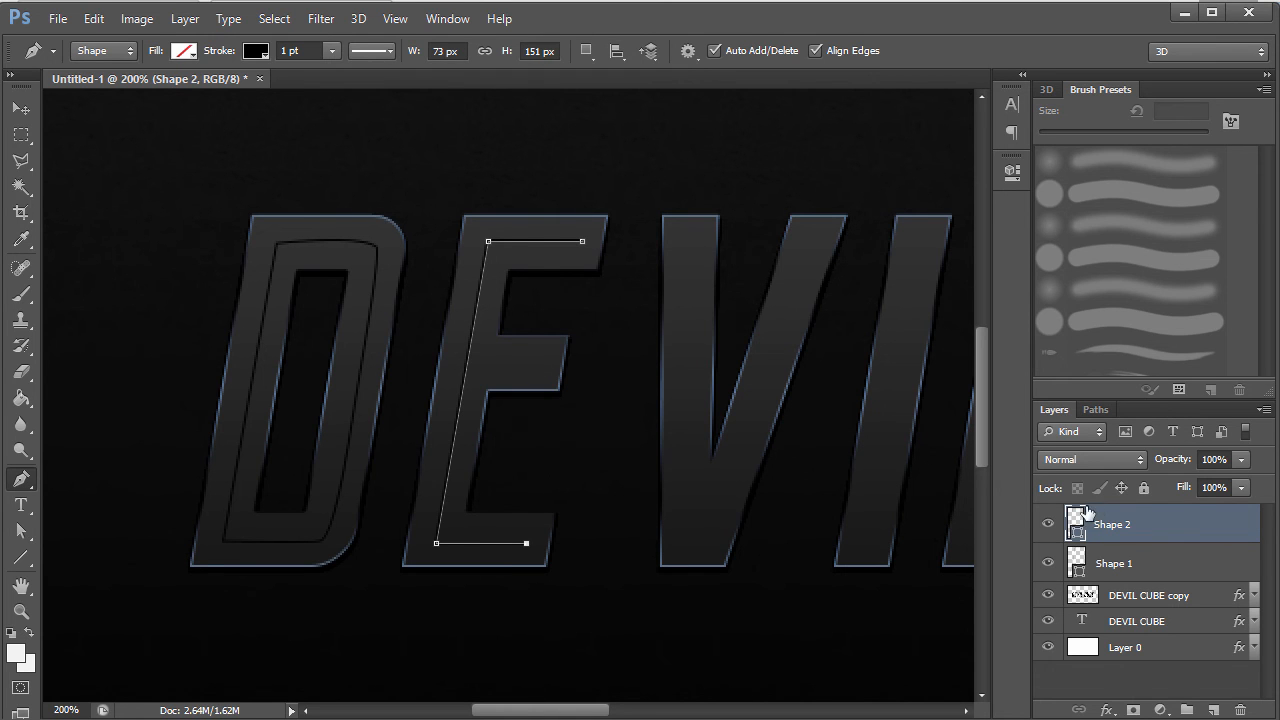
pyautogui.click(1160, 682)
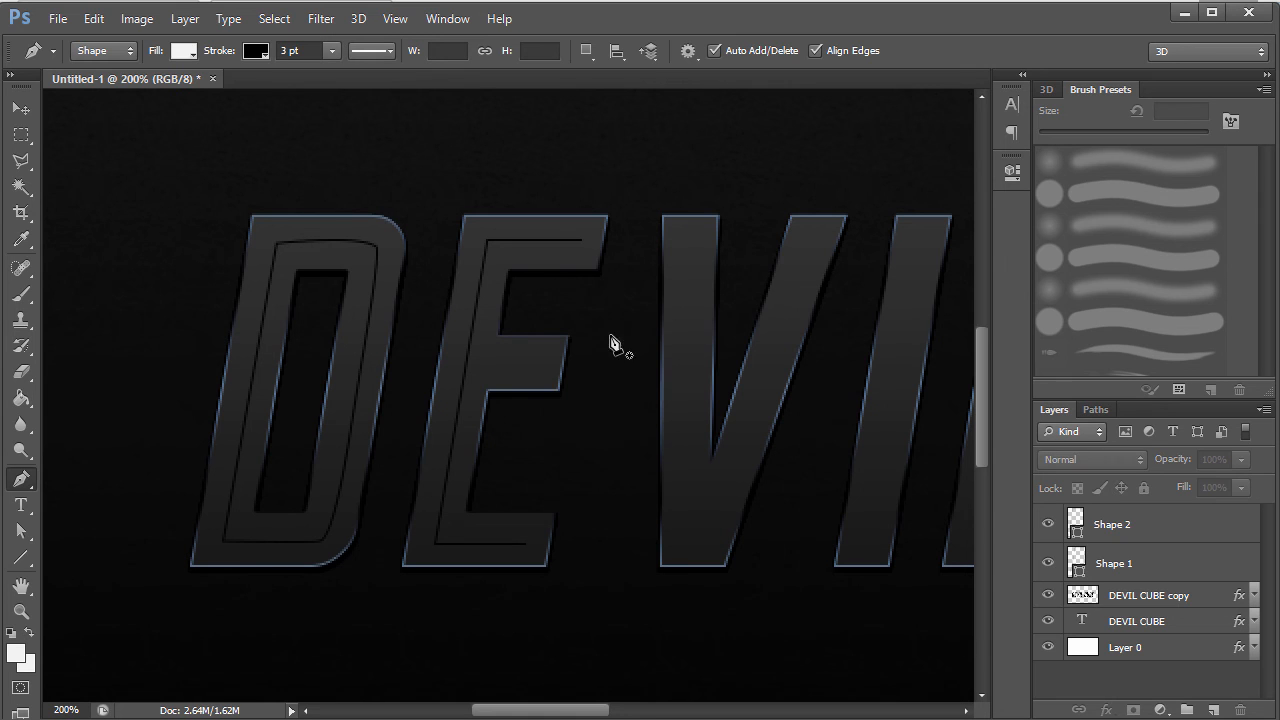
pyautogui.click(540, 368)
pyautogui.click(468, 367)
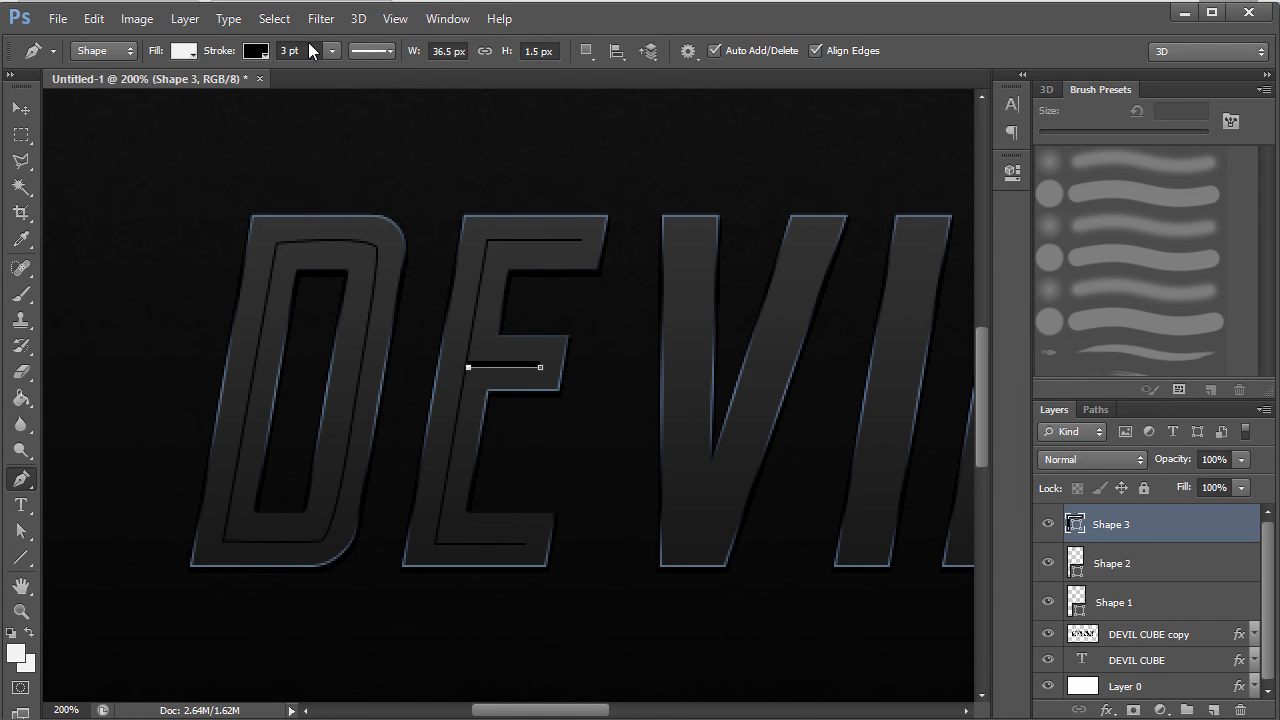
pyautogui.scroll(-2, 310, 47)
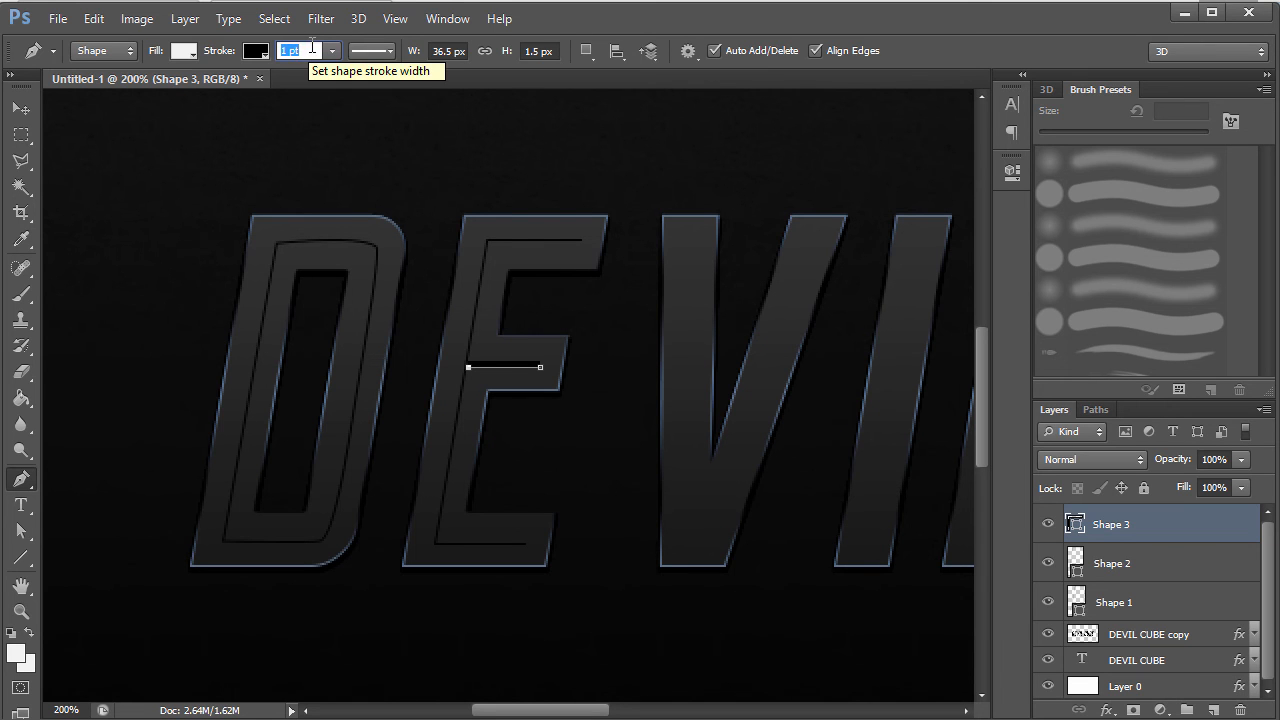
pyautogui.press('Return')
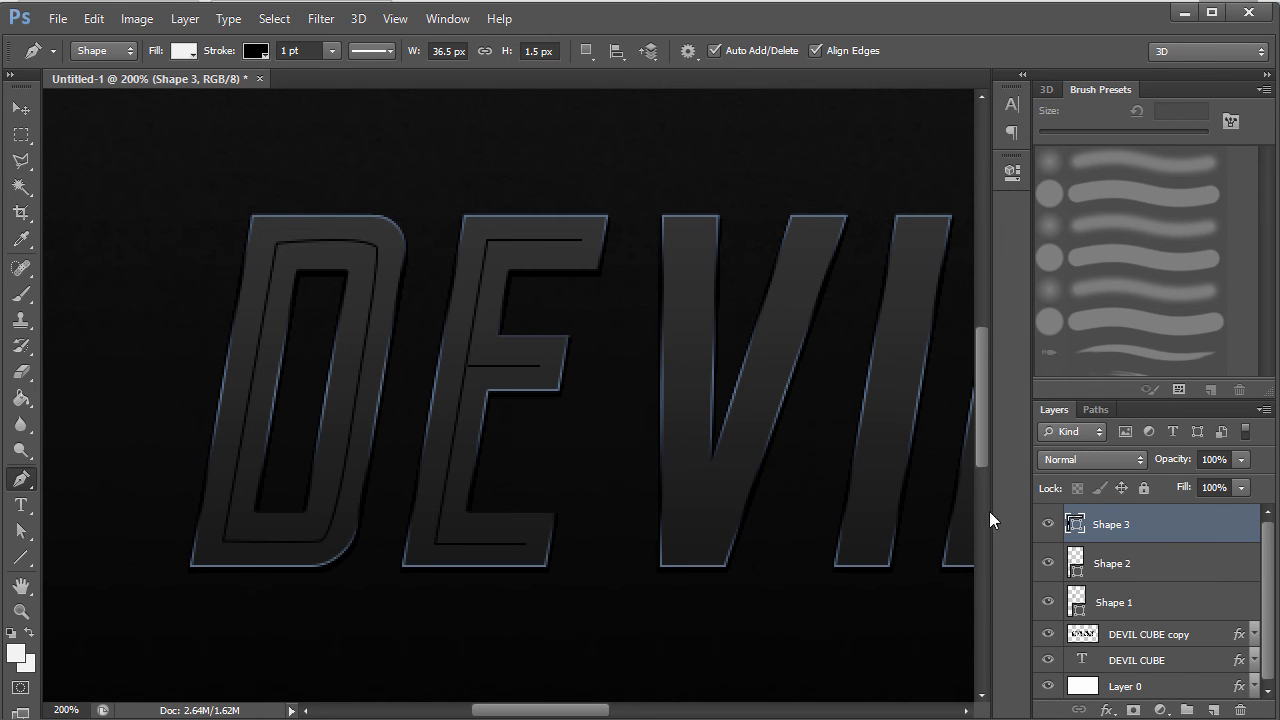
# - Trace the V's inner outline and set its fill to none
pyautogui.click(686, 238)
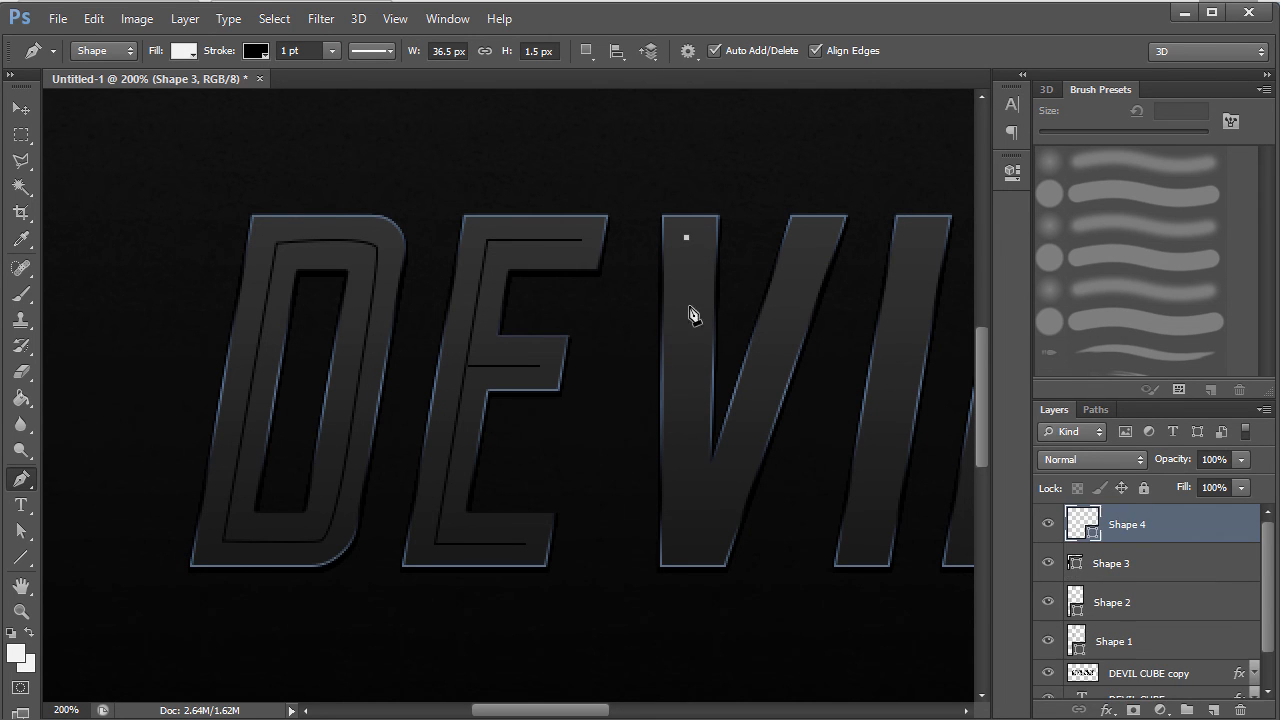
pyautogui.click(698, 542)
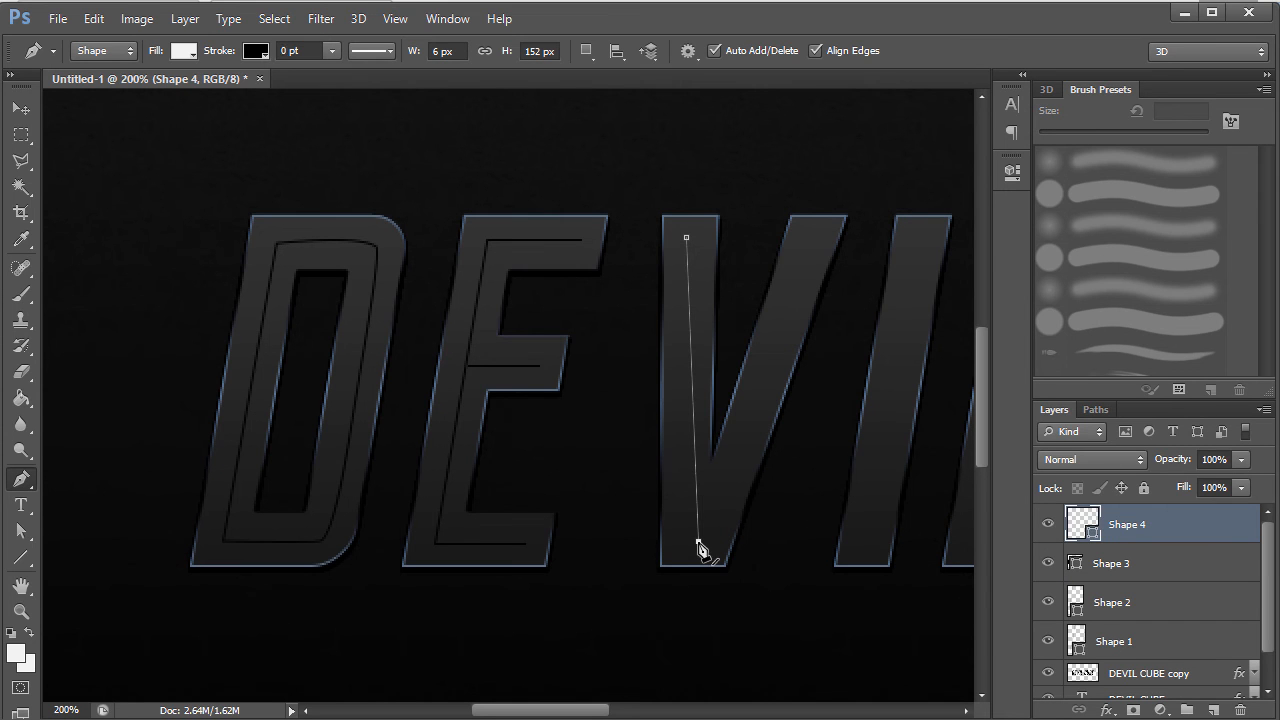
pyautogui.click(810, 238)
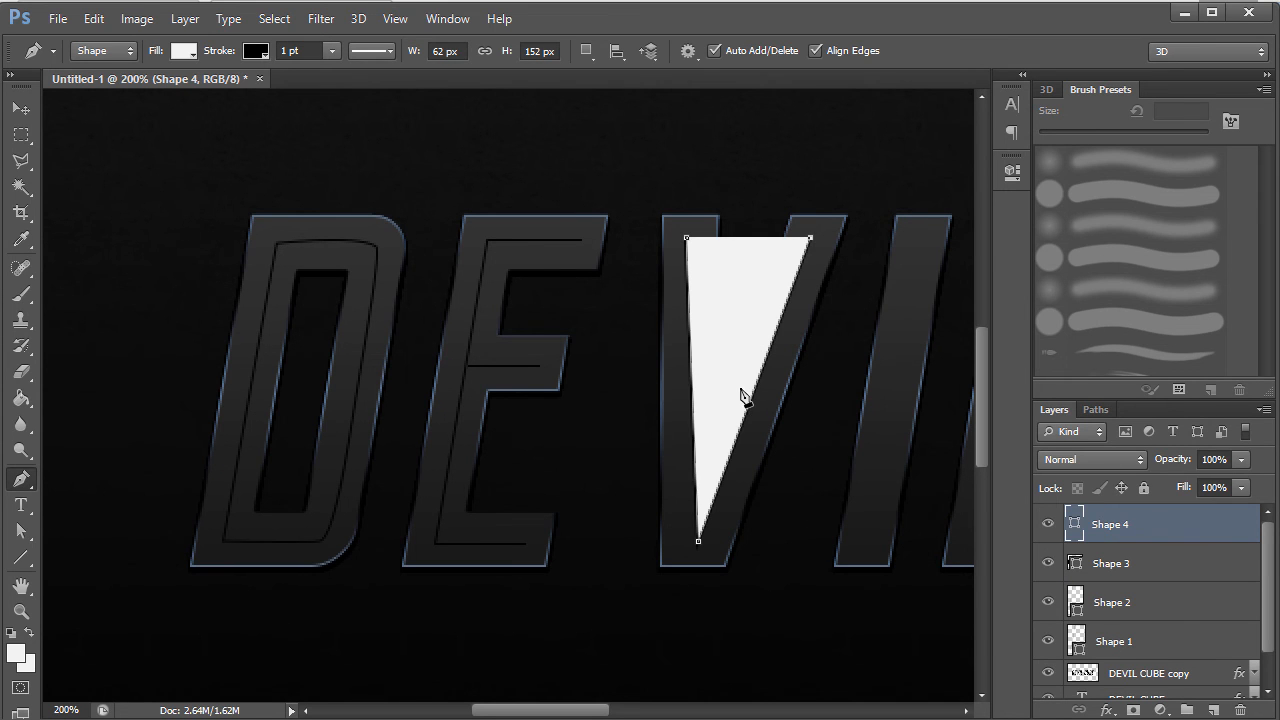
pyautogui.click(189, 55)
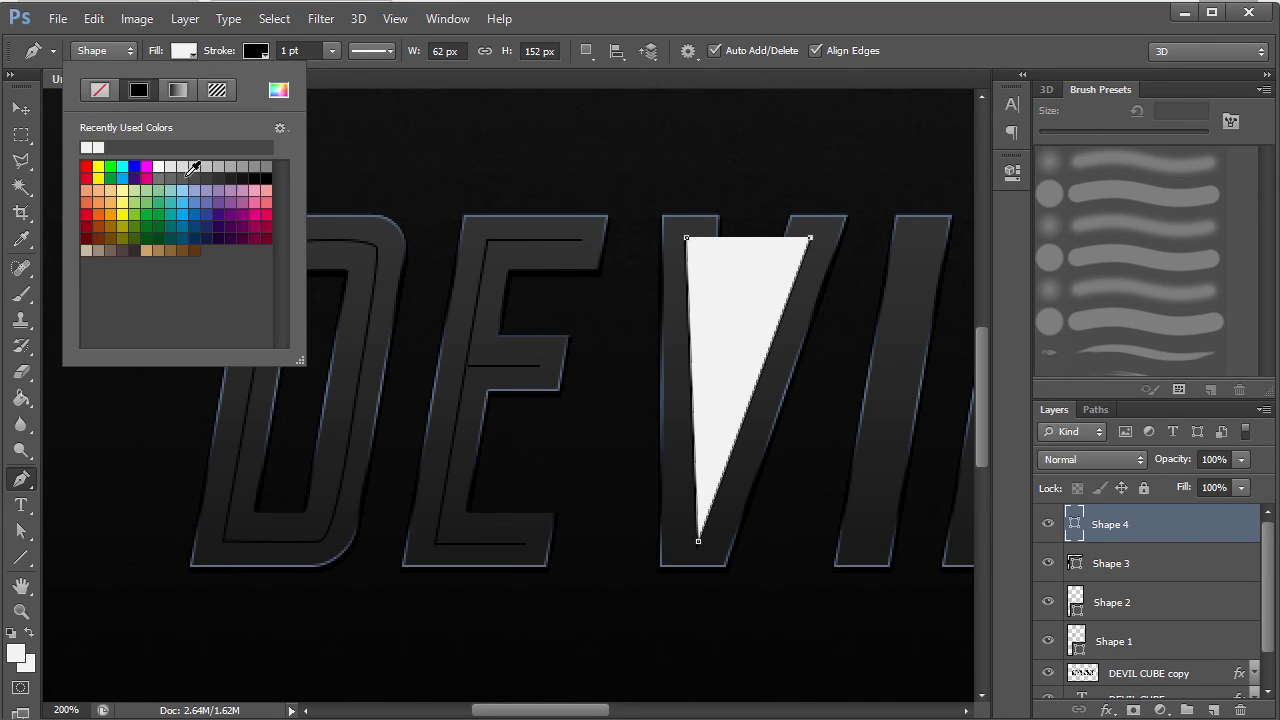
pyautogui.click(100, 90)
pyautogui.click(579, 16)
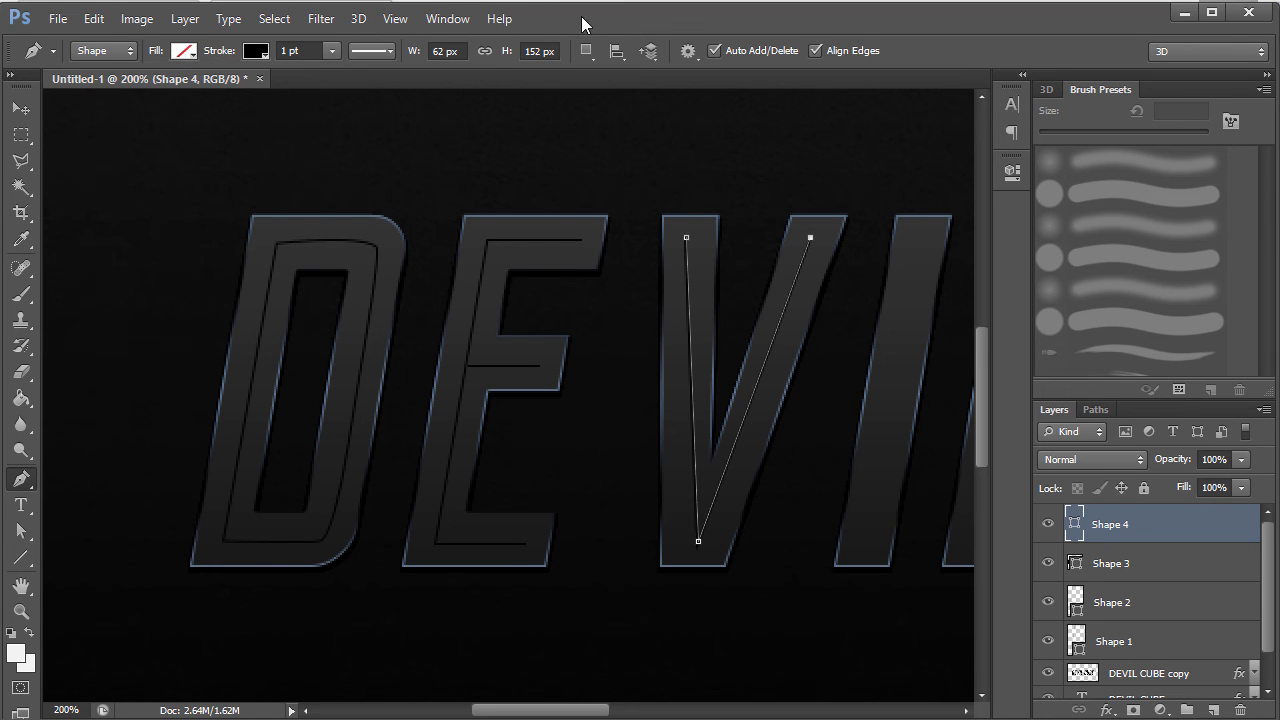
pyautogui.click(21, 107)
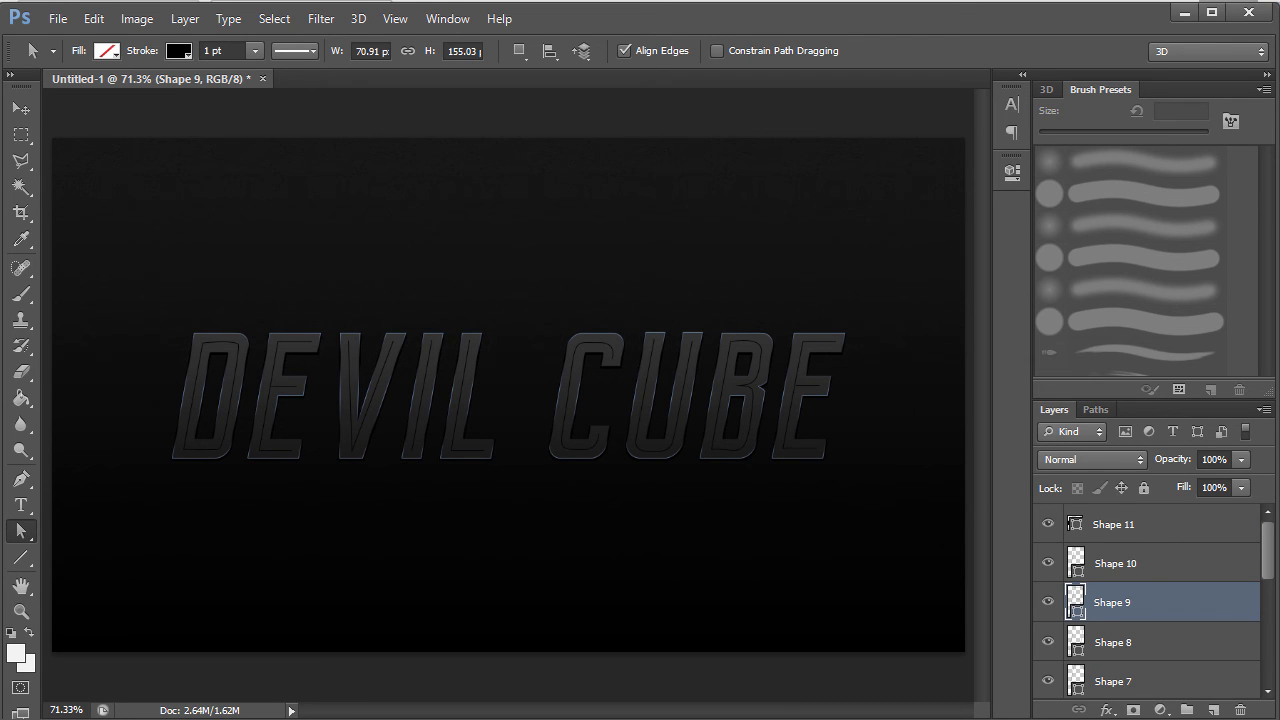
# - Select Shape 1 through Shape 11 and merge them, then undo the merge
pyautogui.click(1245, 527)
pyautogui.moveTo(1266, 551); pyautogui.dragTo(1267, 662)
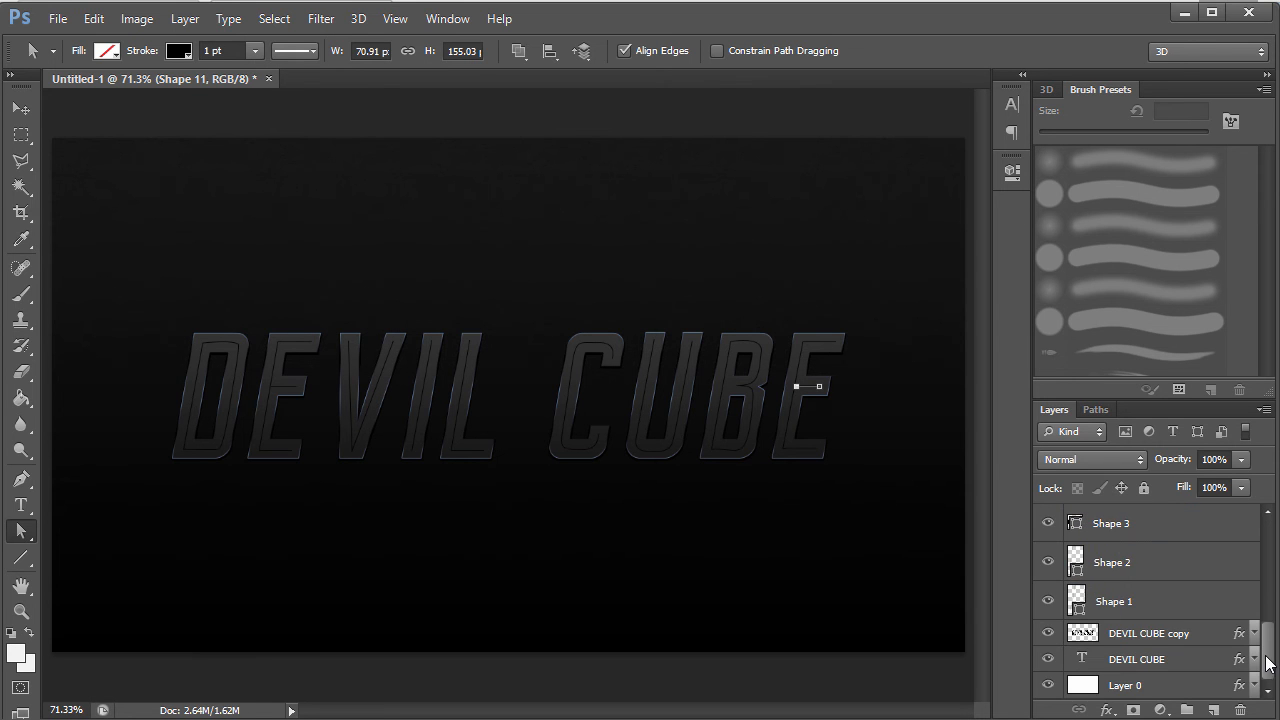
pyautogui.keyDown('shift'); pyautogui.click(1188, 602); pyautogui.keyUp('shift')
pyautogui.rightClick(1186, 597)
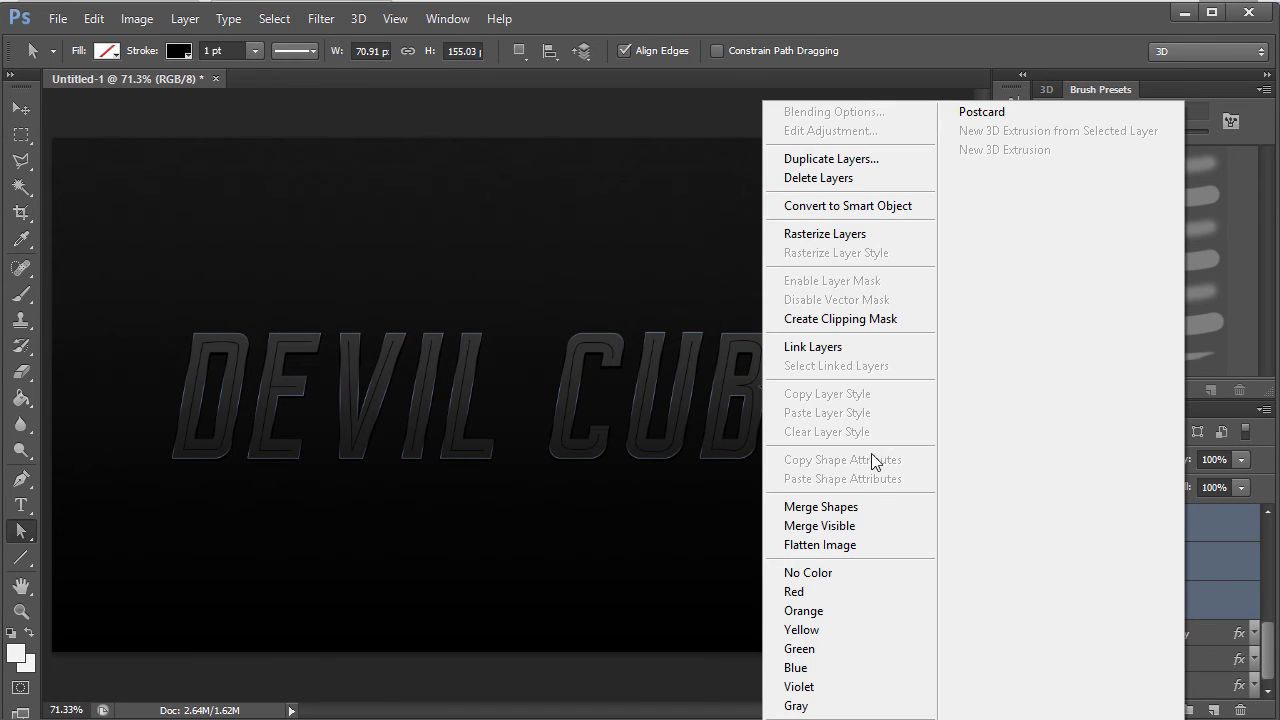
pyautogui.click(840, 512)
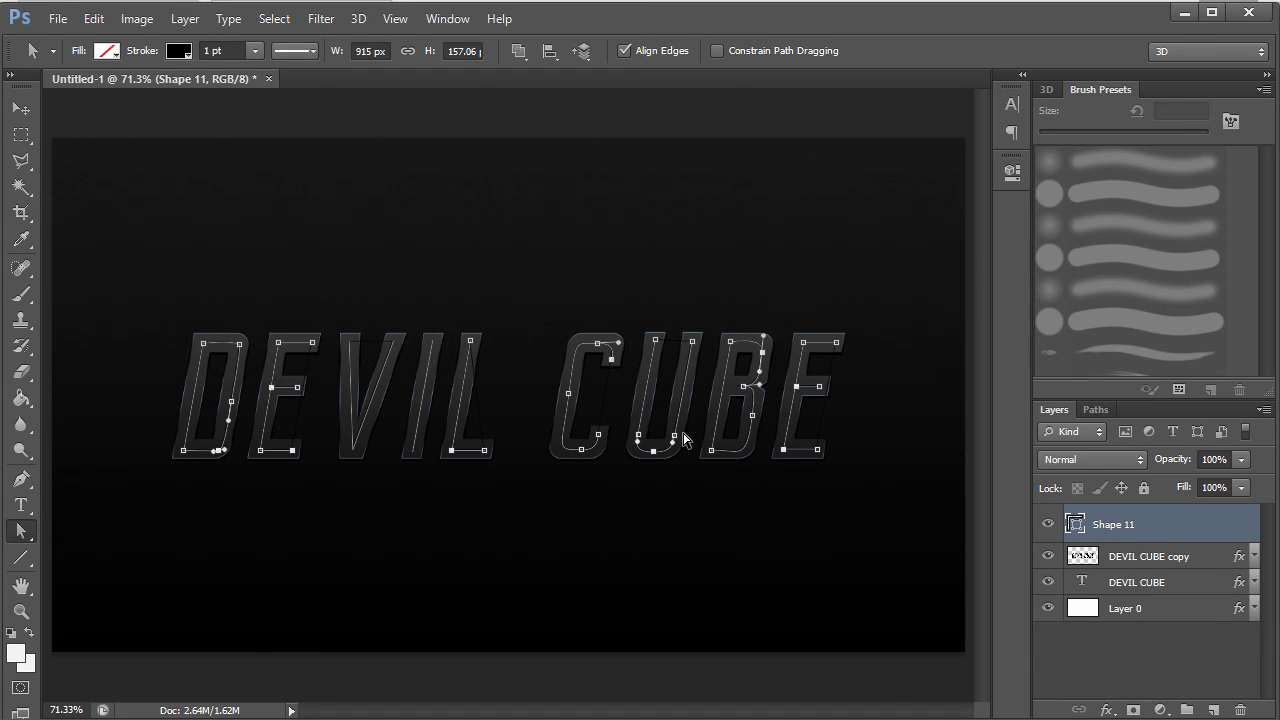
pyautogui.click(727, 515)
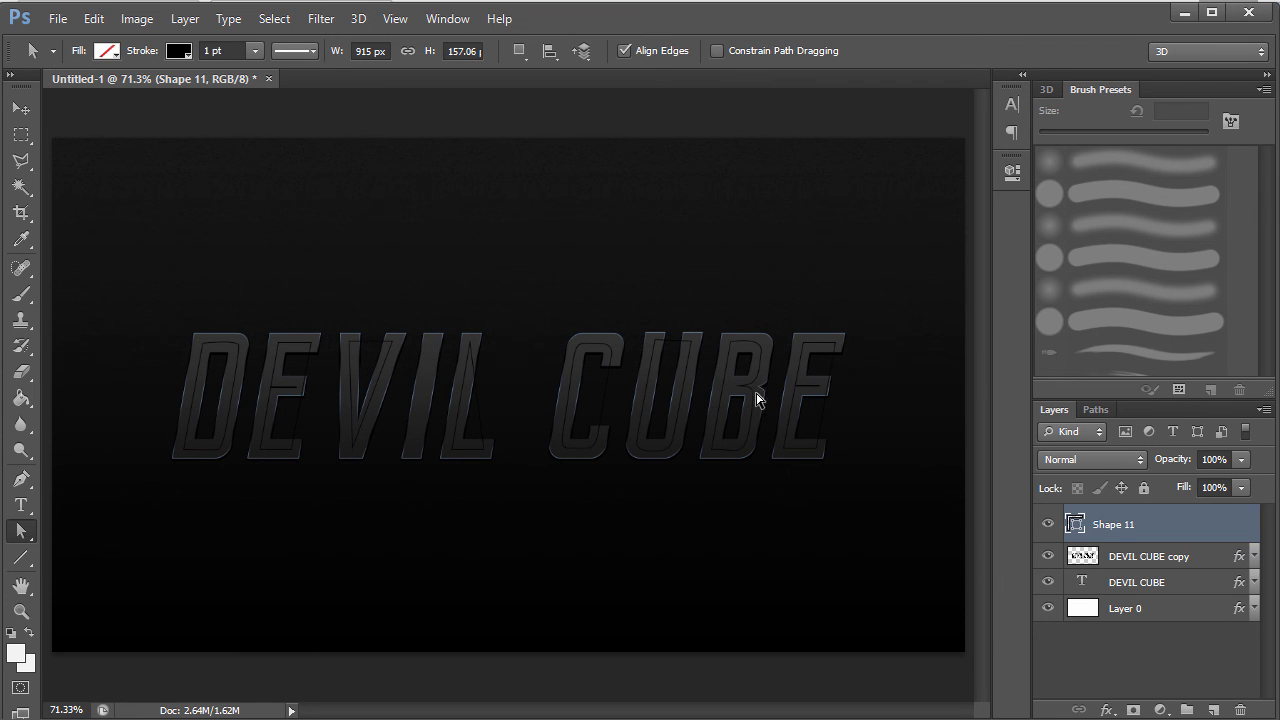
pyautogui.hotkey('ctrl', 'alt', 'z')
pyautogui.hotkey('ctrl', 'alt', 'z')
# - Rasterize the traced shapes, merge Shape 1–11 into one Shape 11, and zoom out
pyautogui.rightClick(1193, 540)
pyautogui.click(843, 234)
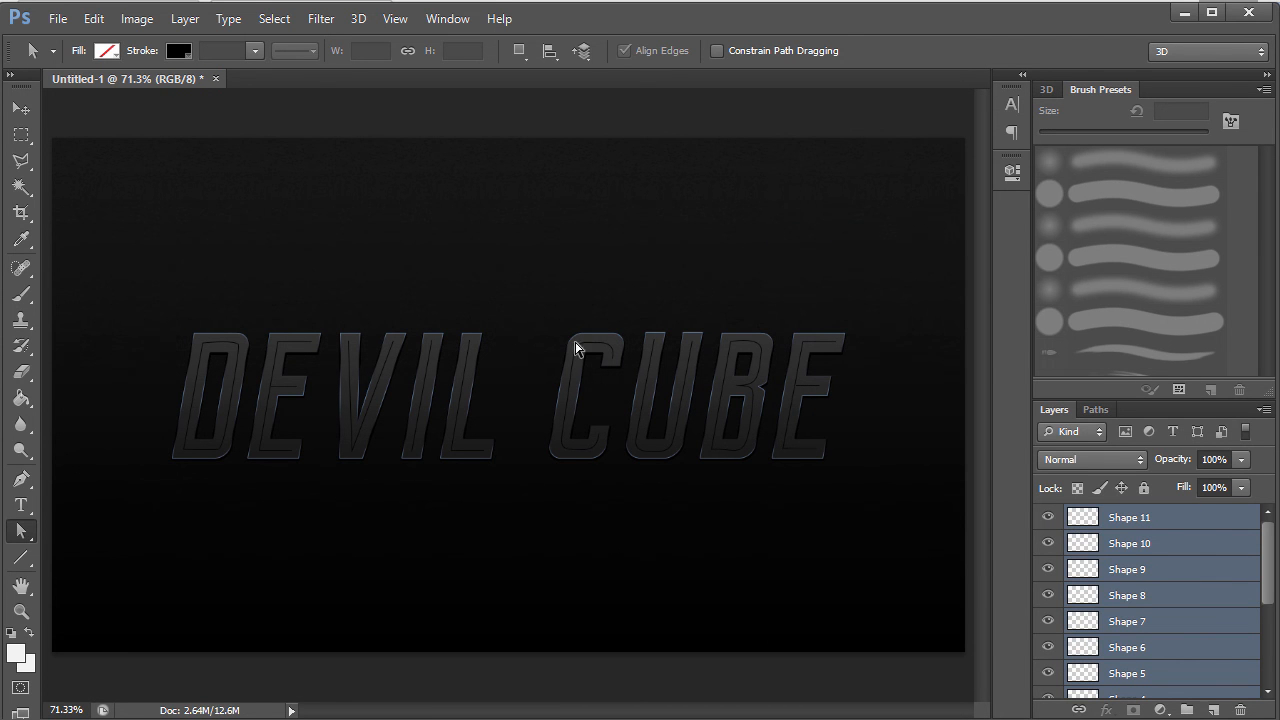
pyautogui.click(1214, 533)
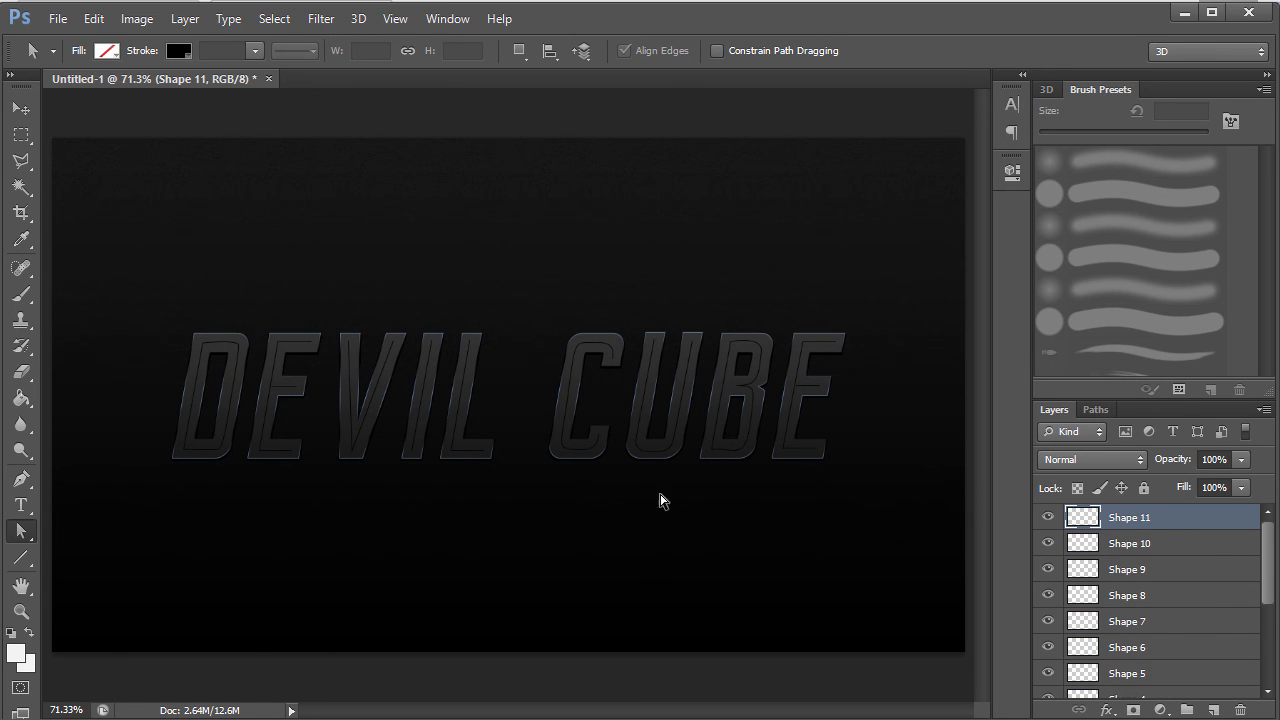
pyautogui.moveTo(1272, 541); pyautogui.dragTo(1270, 610)
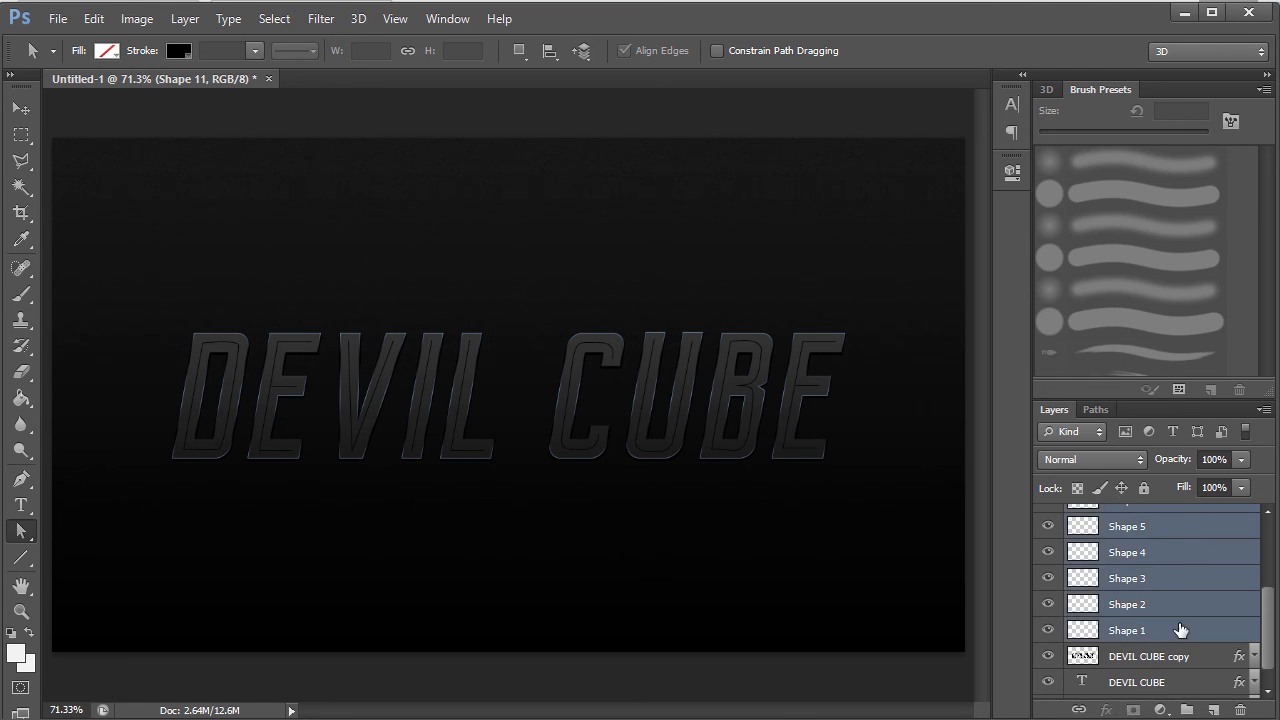
pyautogui.keyDown('shift'); pyautogui.click(1183, 630); pyautogui.keyUp('shift')
pyautogui.rightClick(1183, 630)
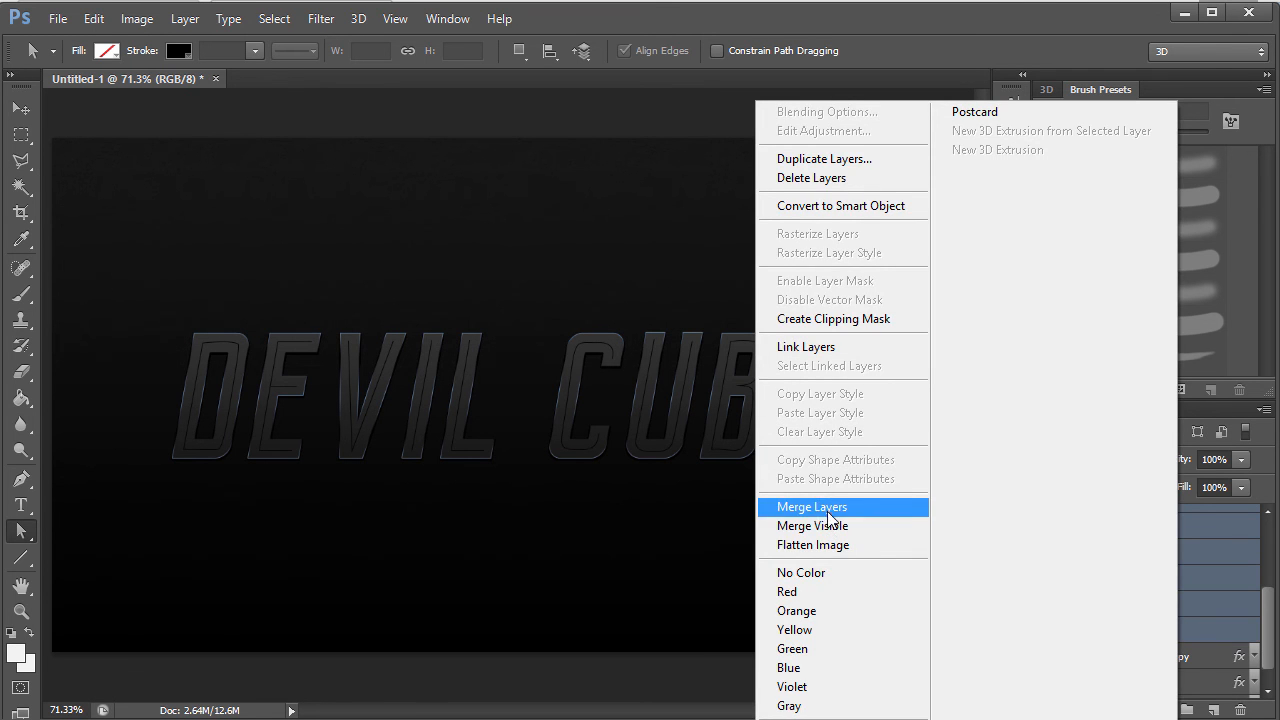
pyautogui.click(828, 509)
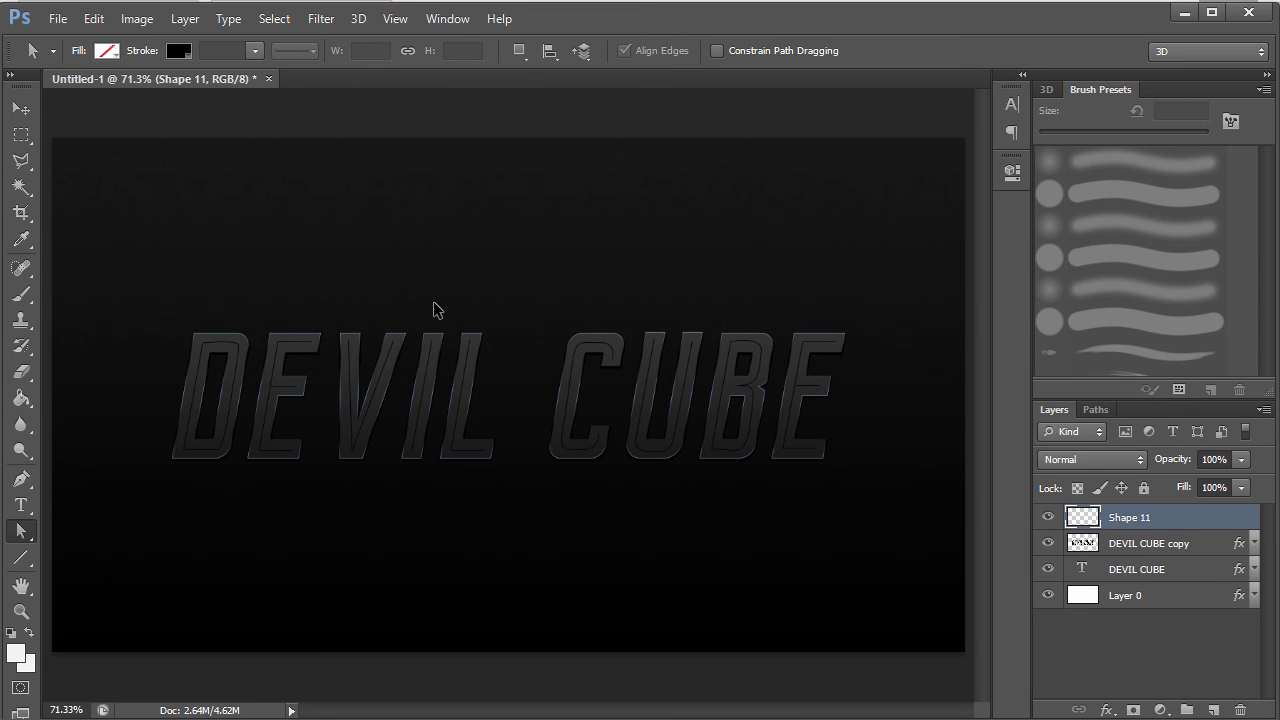
pyautogui.hotkey('ctrl', '+')
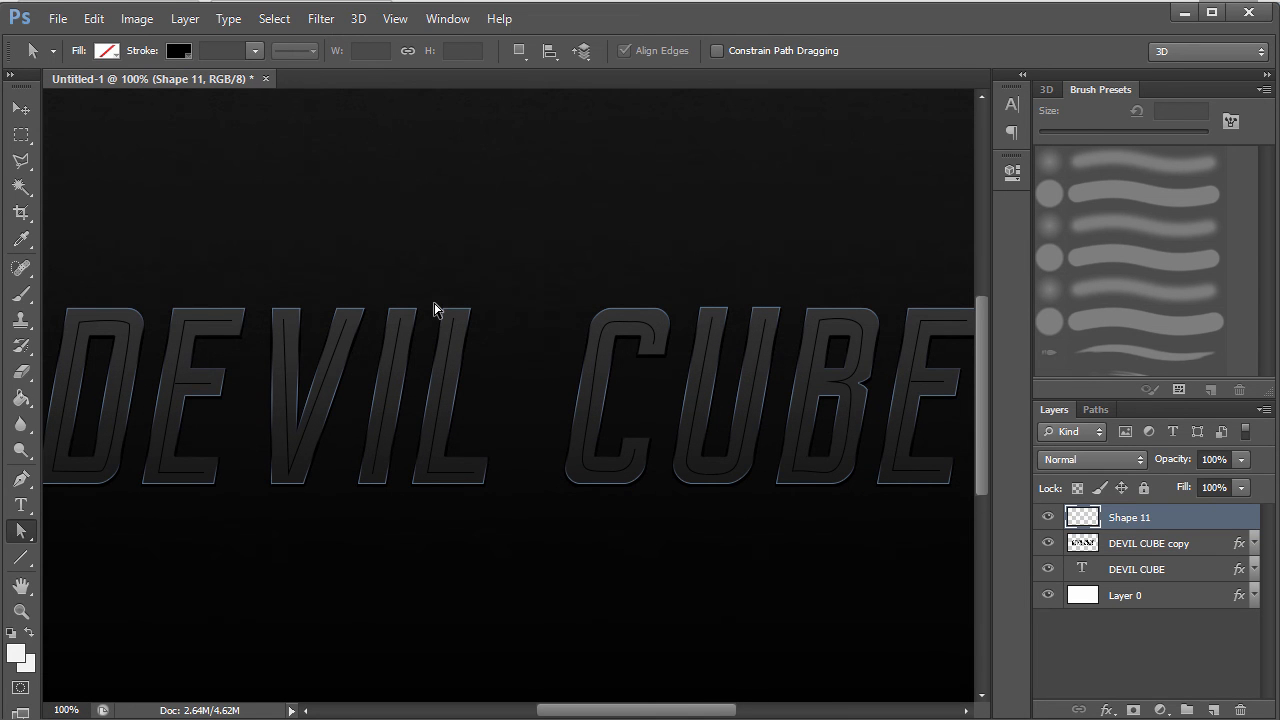
pyautogui.moveTo(630, 707); pyautogui.dragTo(573, 707)
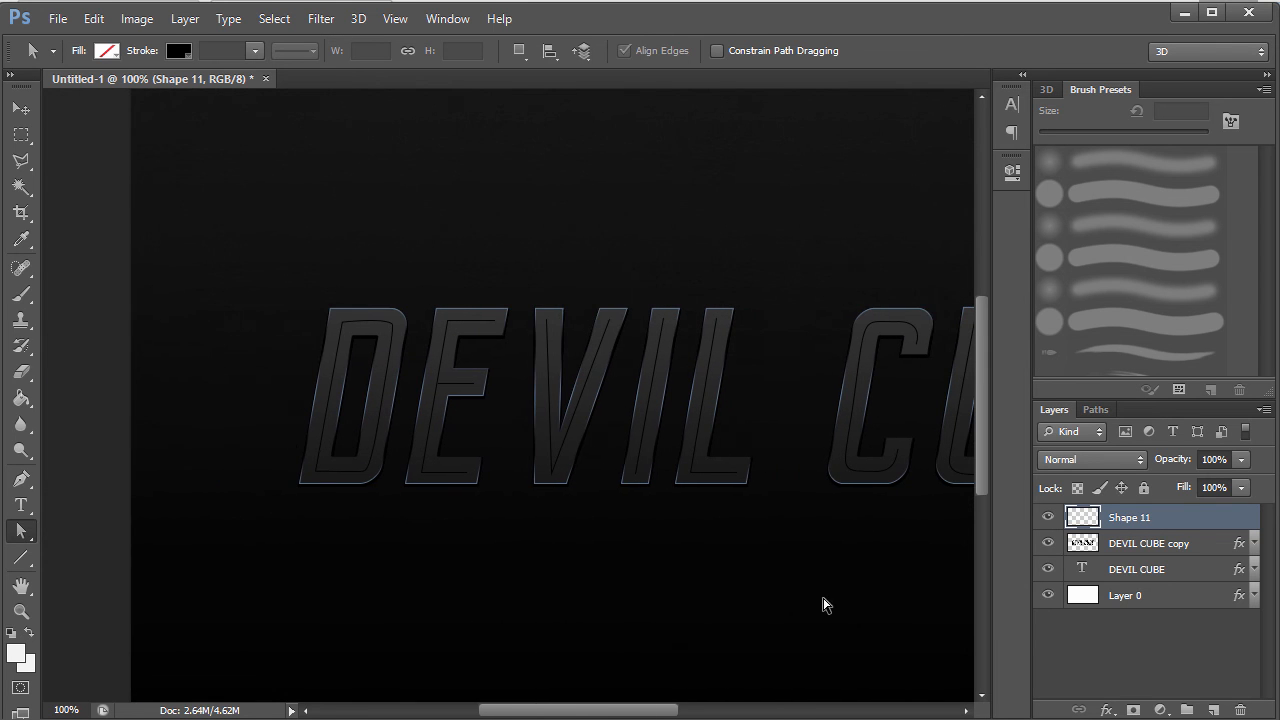
pyautogui.hotkey('ctrl', '+')
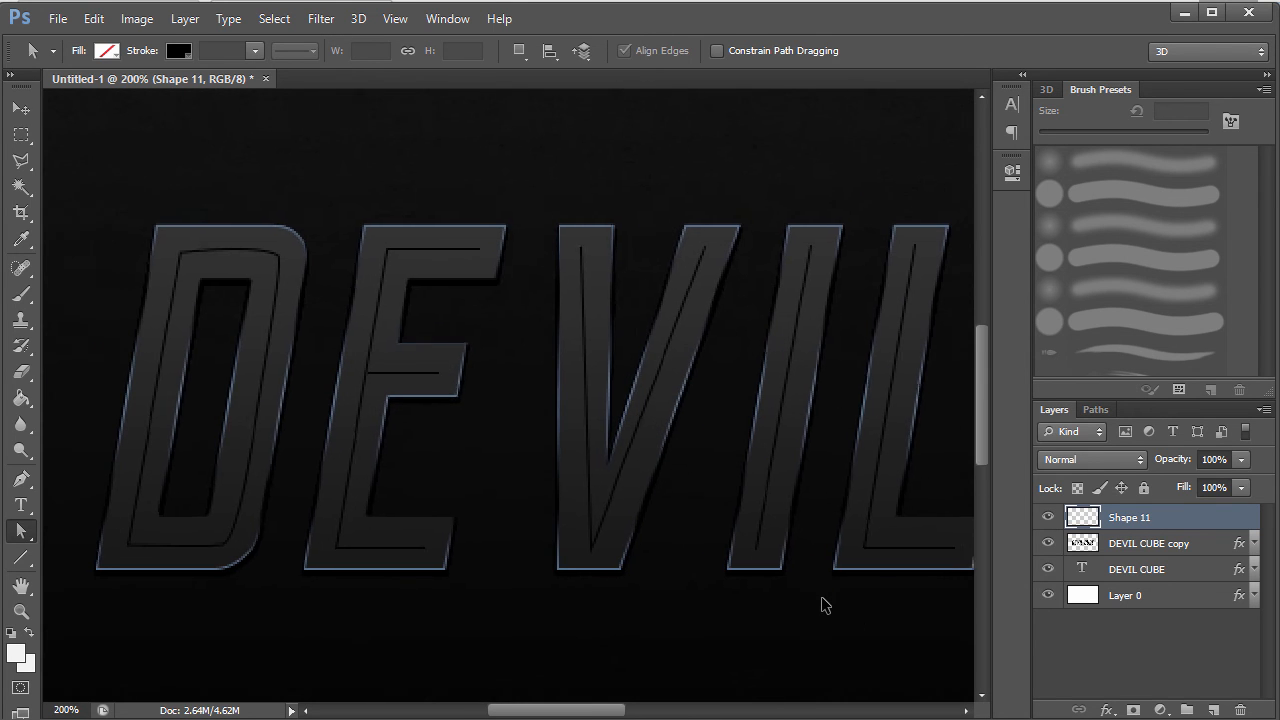
pyautogui.hotkey('ctrl', '-')
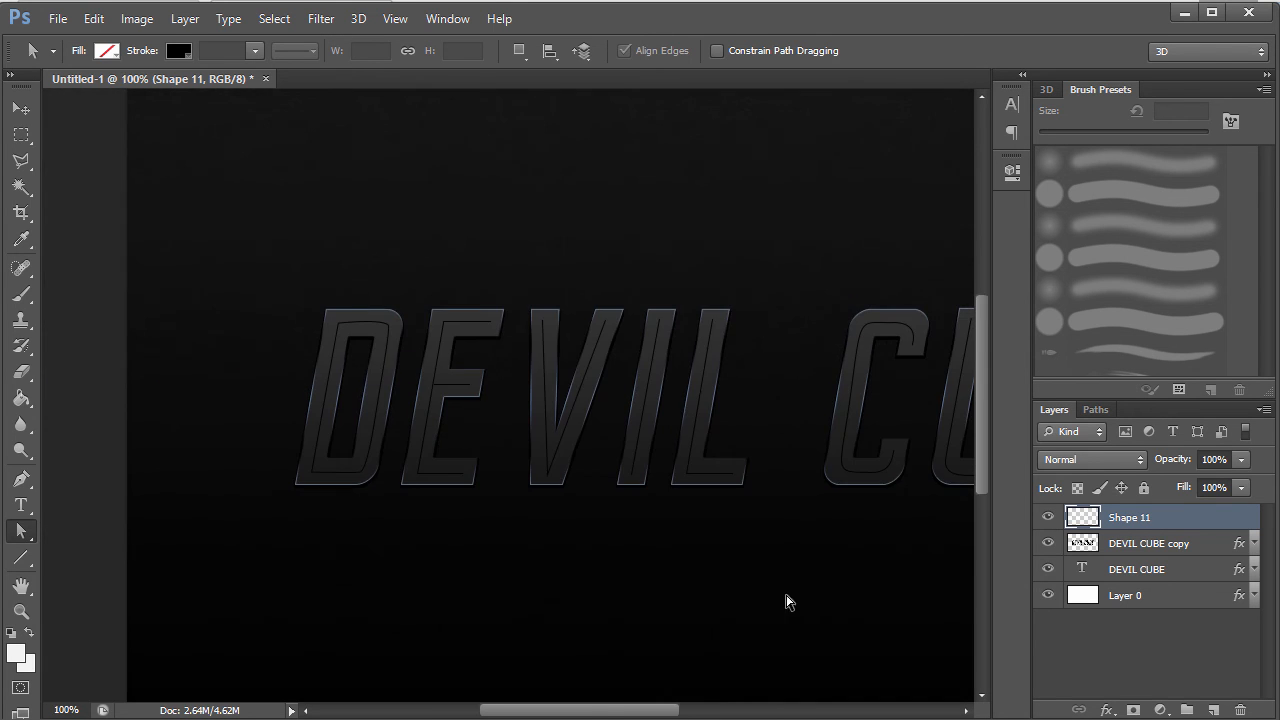
# - Give Shape 11 a Color Burn drop shadow at 100% opacity
pyautogui.doubleClick(1187, 526)
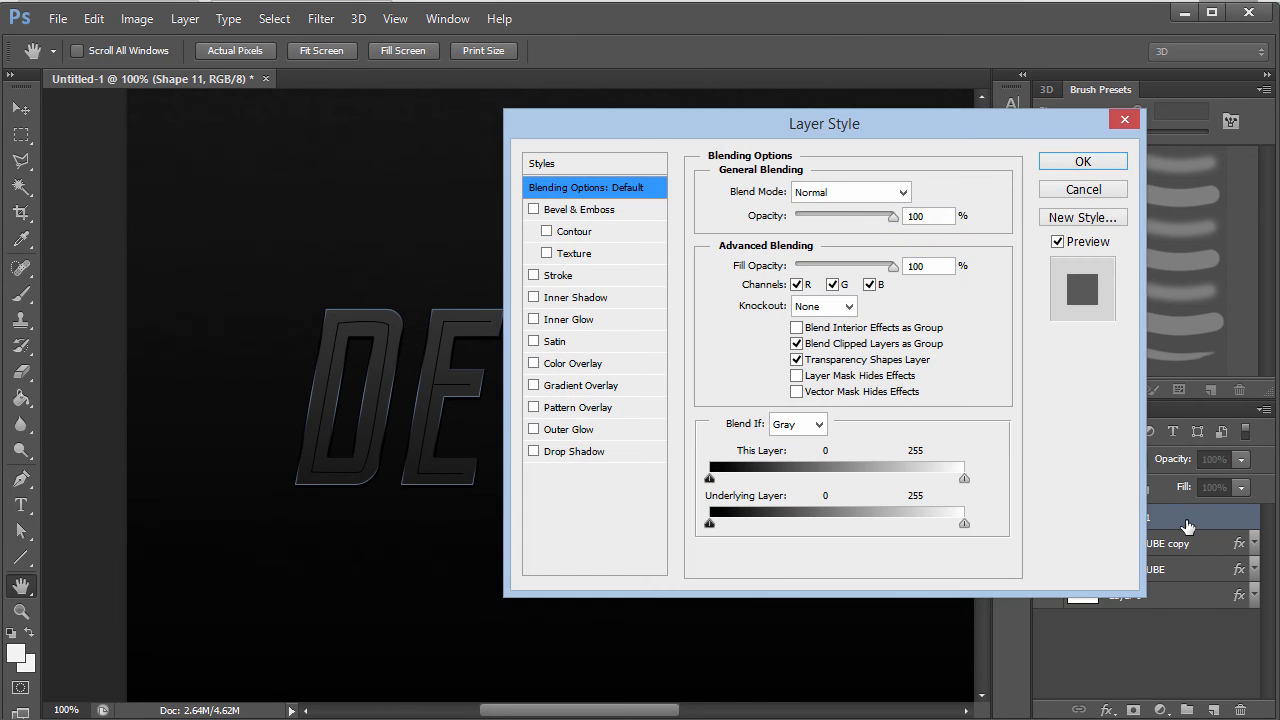
pyautogui.moveTo(855, 134); pyautogui.dragTo(833, 134)
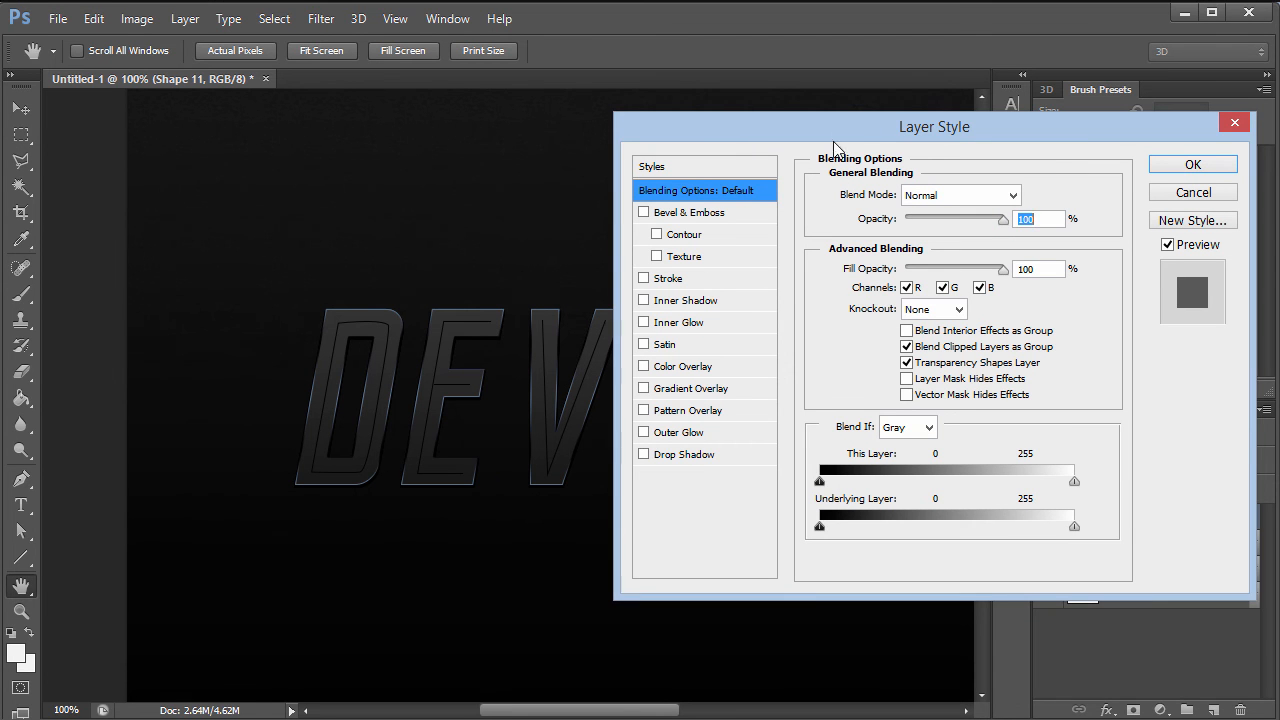
pyautogui.click(674, 458)
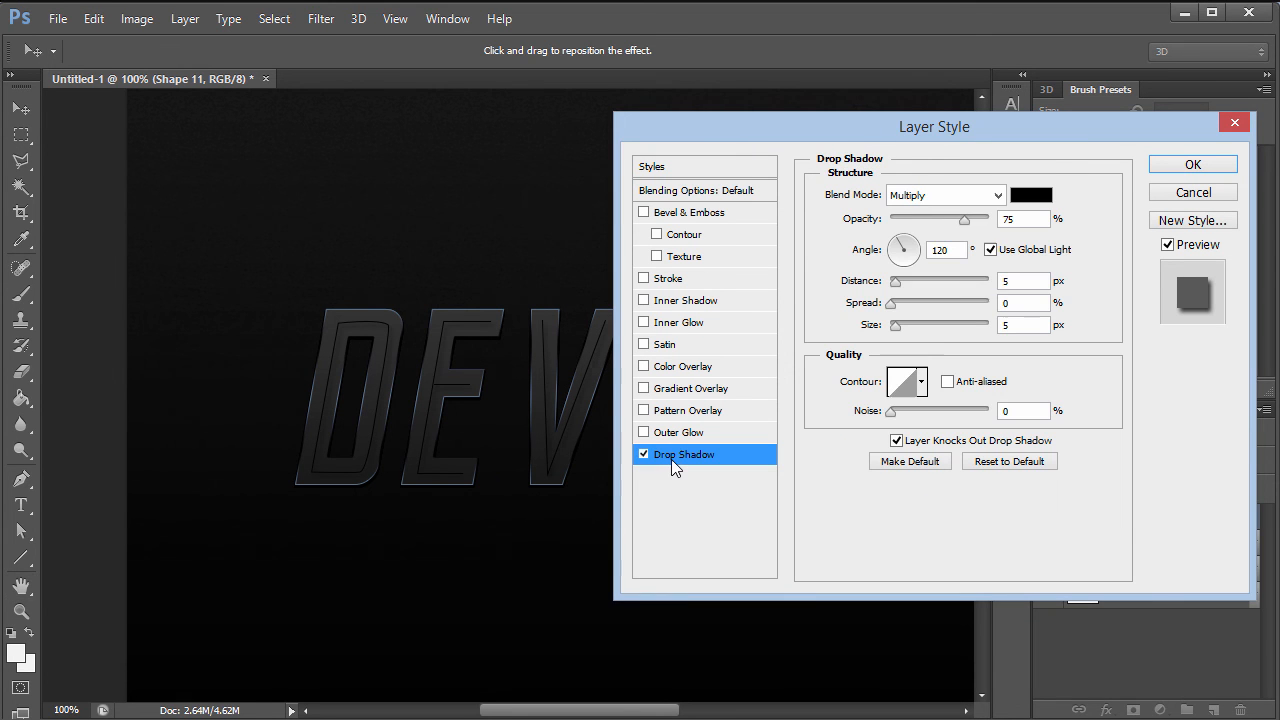
pyautogui.click(970, 200)
pyautogui.click(922, 293)
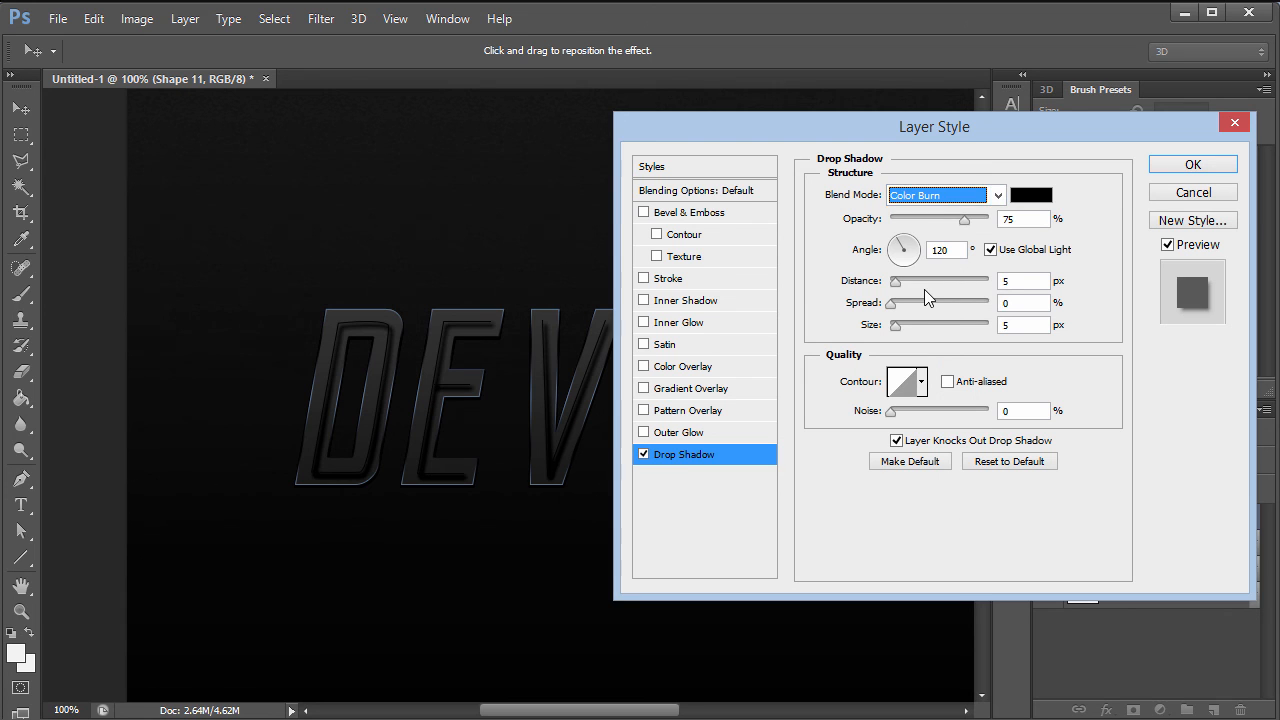
pyautogui.moveTo(964, 220); pyautogui.dragTo(1000, 218)
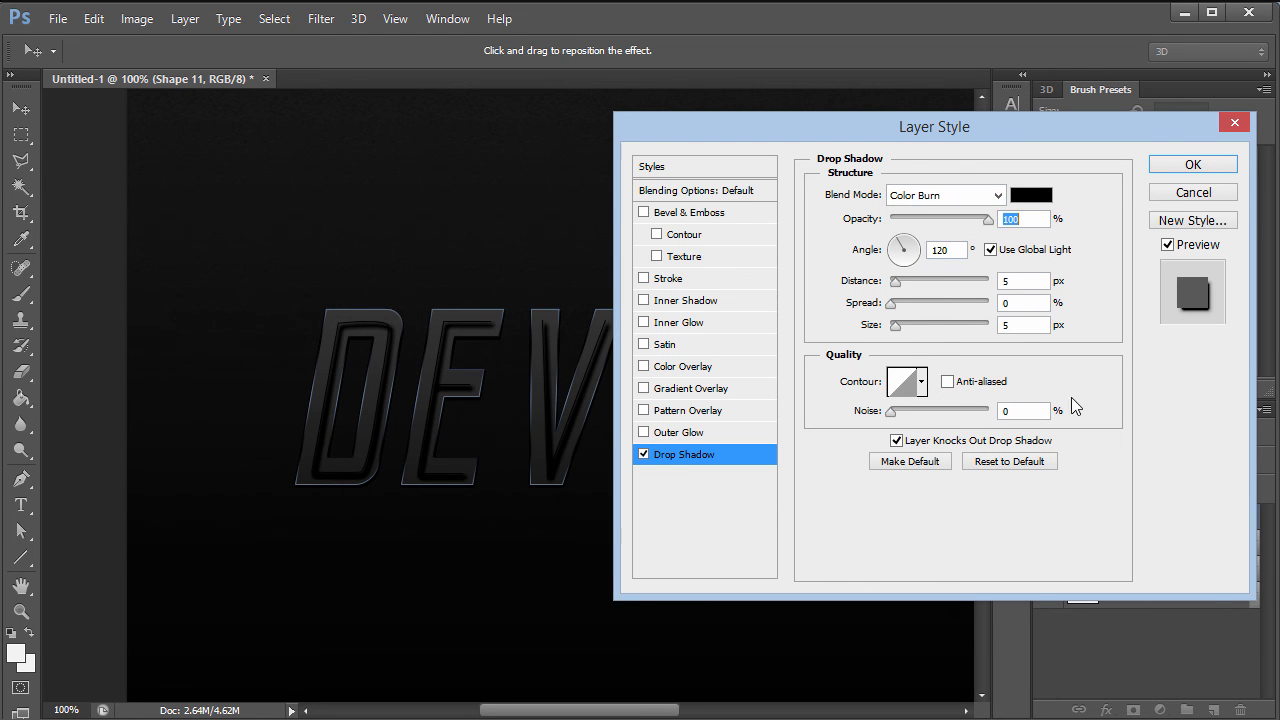
# - Set shadow angle 9 without Global Light, distance 2 px, size 3 px; enable Outer Glow
pyautogui.doubleClick(948, 250)
pyautogui.write('90')
pyautogui.click(990, 250)
pyautogui.click(1013, 281)
pyautogui.moveTo(1013, 281); pyautogui.dragTo(916, 302)
pyautogui.write('2')
pyautogui.press('Tab')
pyautogui.press('Tab')
pyautogui.write('3')
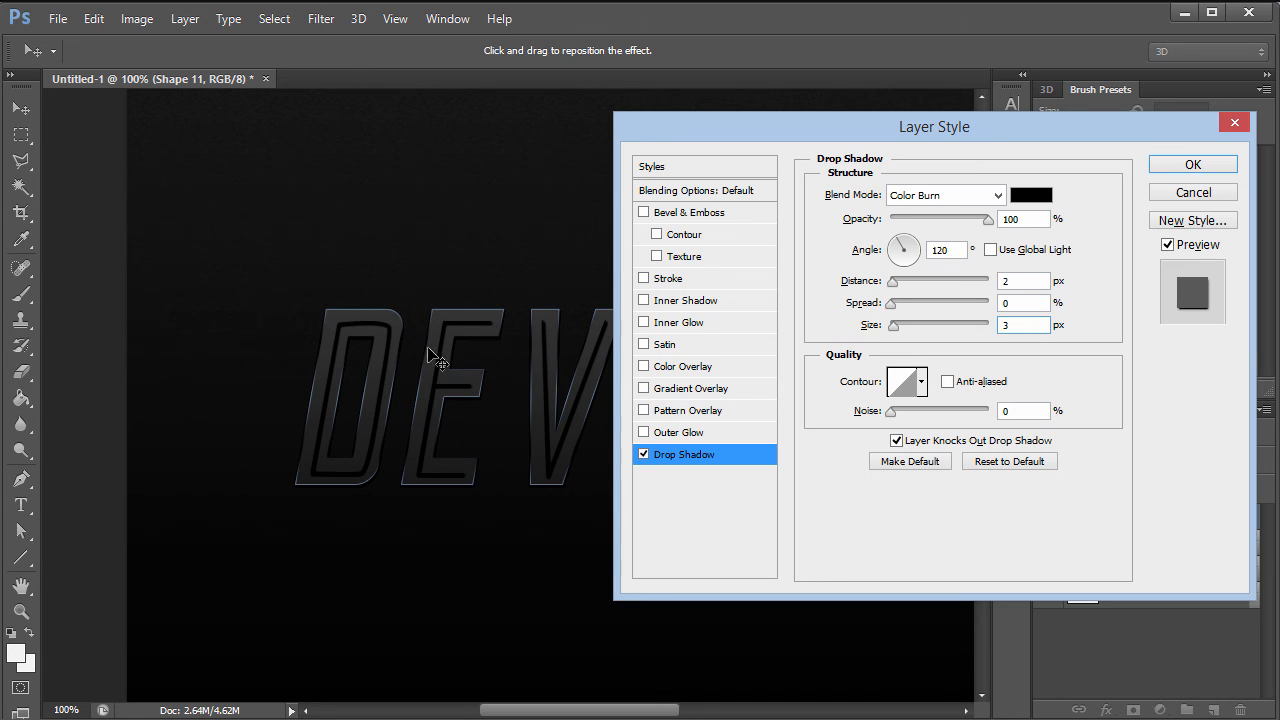
pyautogui.moveTo(810, 124); pyautogui.dragTo(748, 143)
pyautogui.click(623, 450)
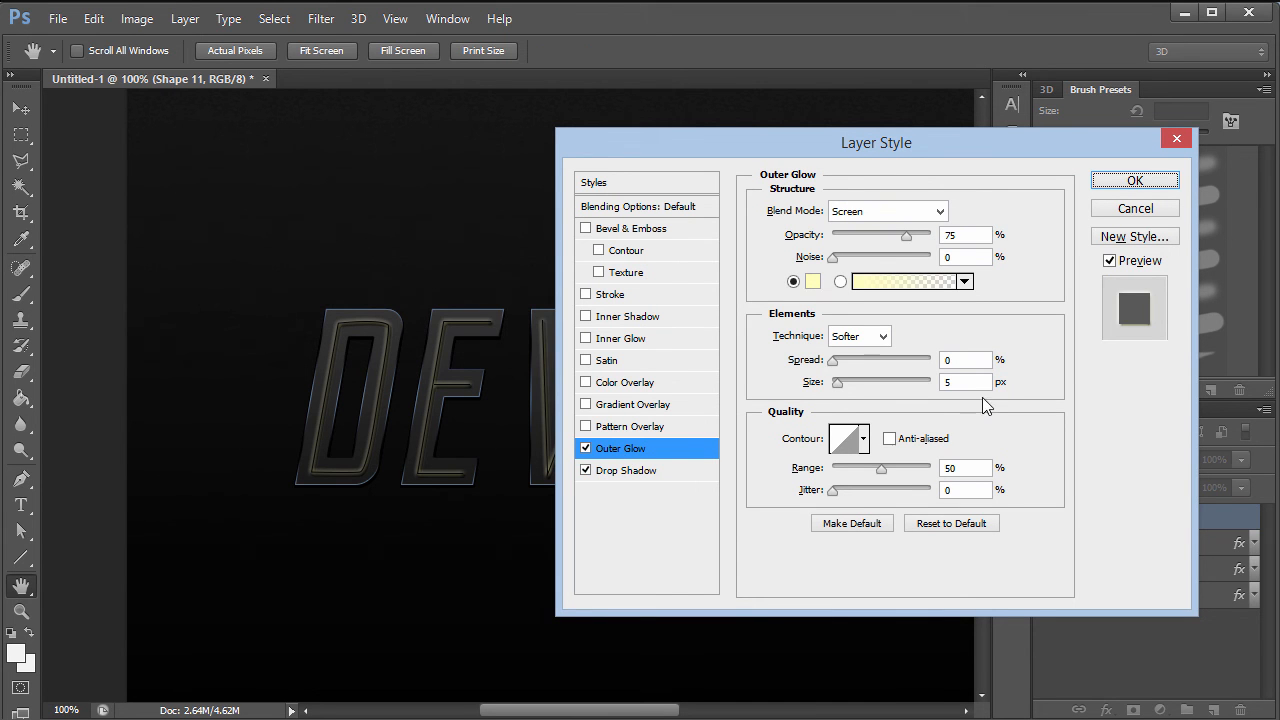
# - Set the outer glow to 9 px, colour 2aa1fb, 100% opacity, and enable Inner Glow
pyautogui.doubleClick(977, 383)
pyautogui.write('9')
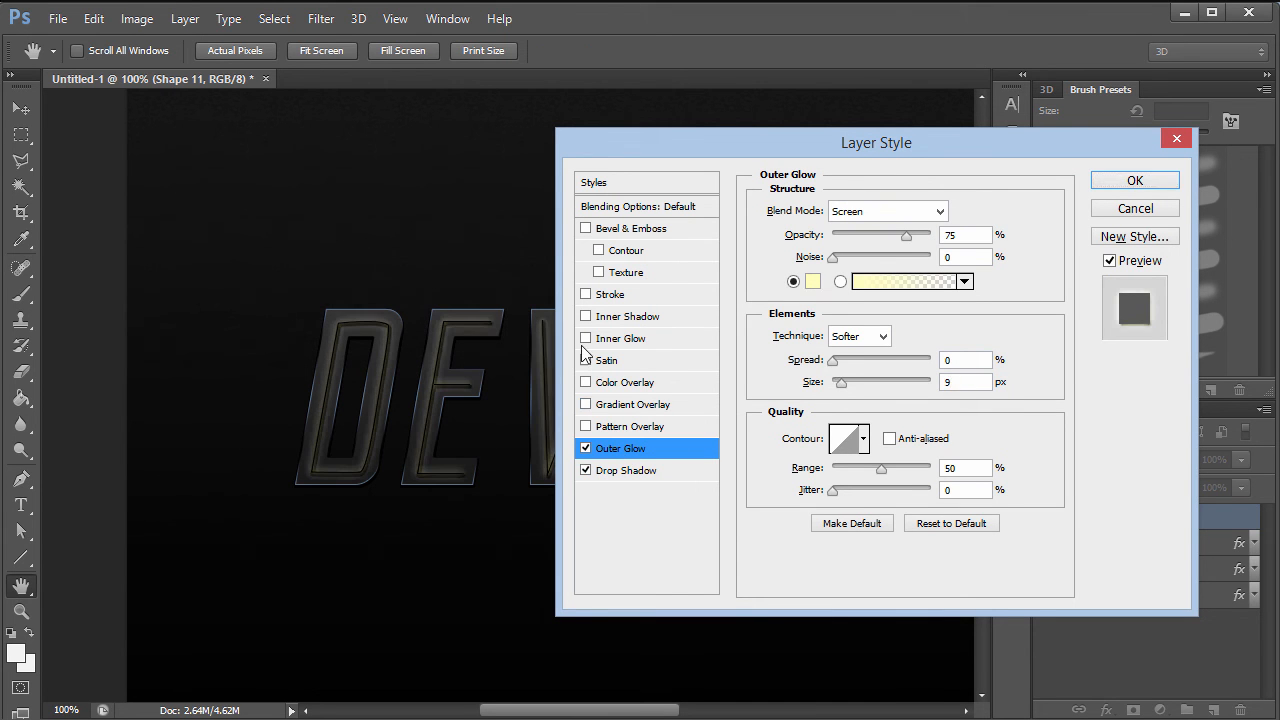
pyautogui.click(814, 284)
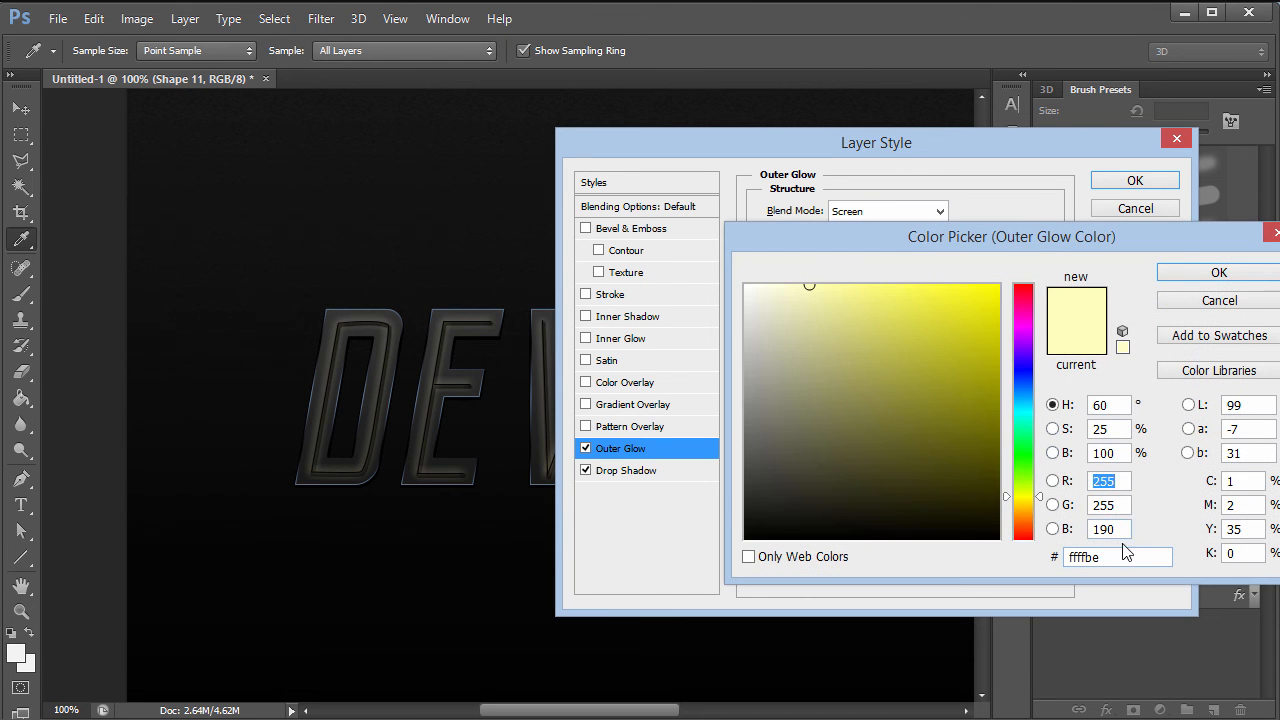
pyautogui.click(1117, 558)
pyautogui.doubleClick(1115, 558)
pyautogui.write('2aa1fb')
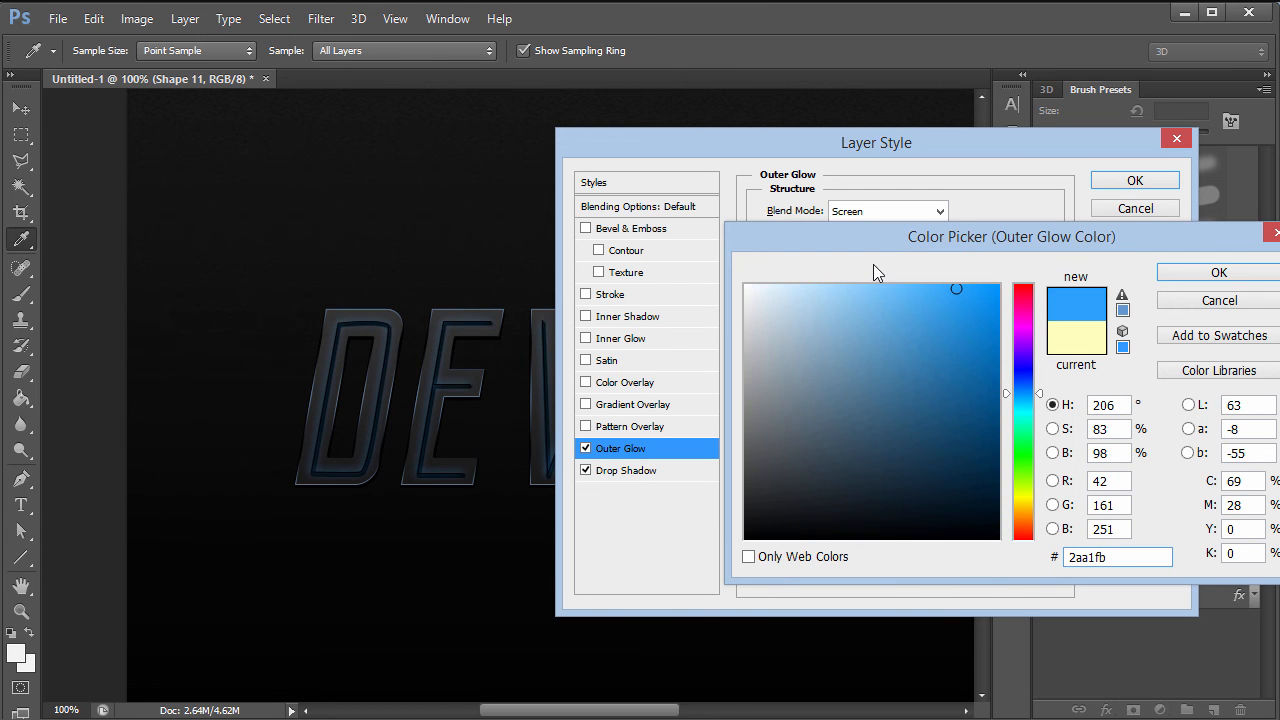
pyautogui.click(1201, 270)
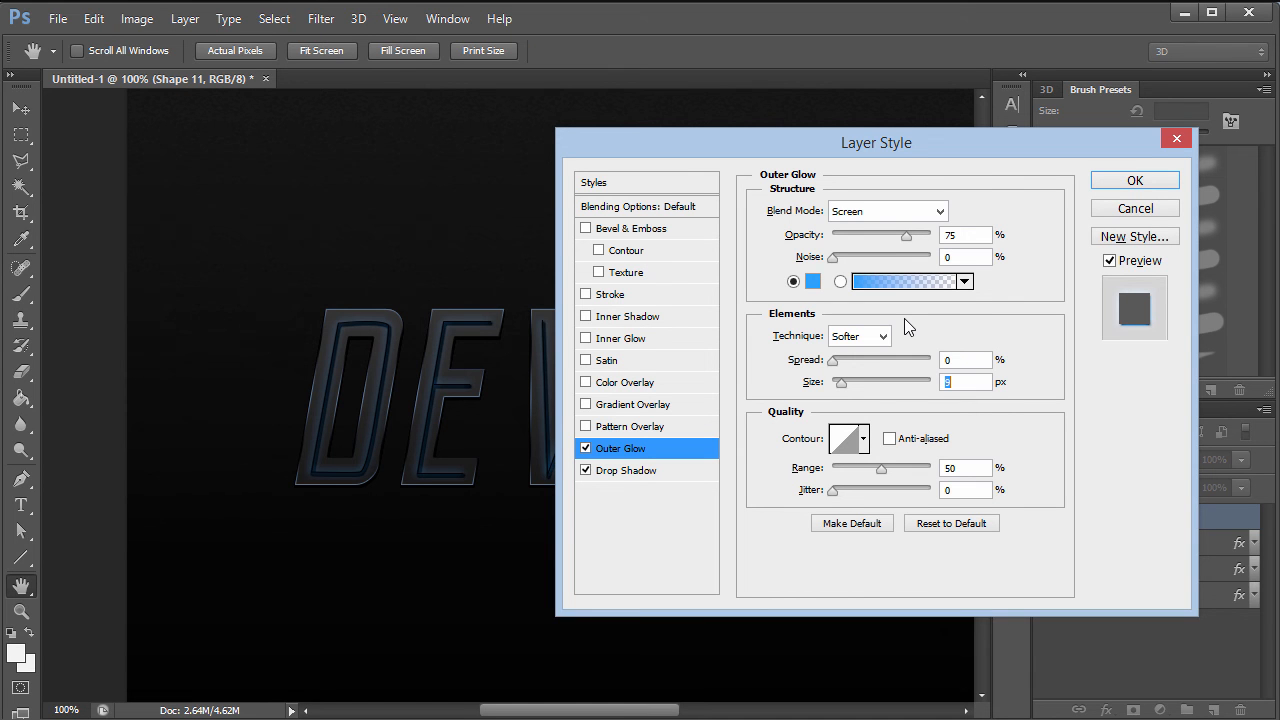
pyautogui.moveTo(907, 236); pyautogui.dragTo(993, 235)
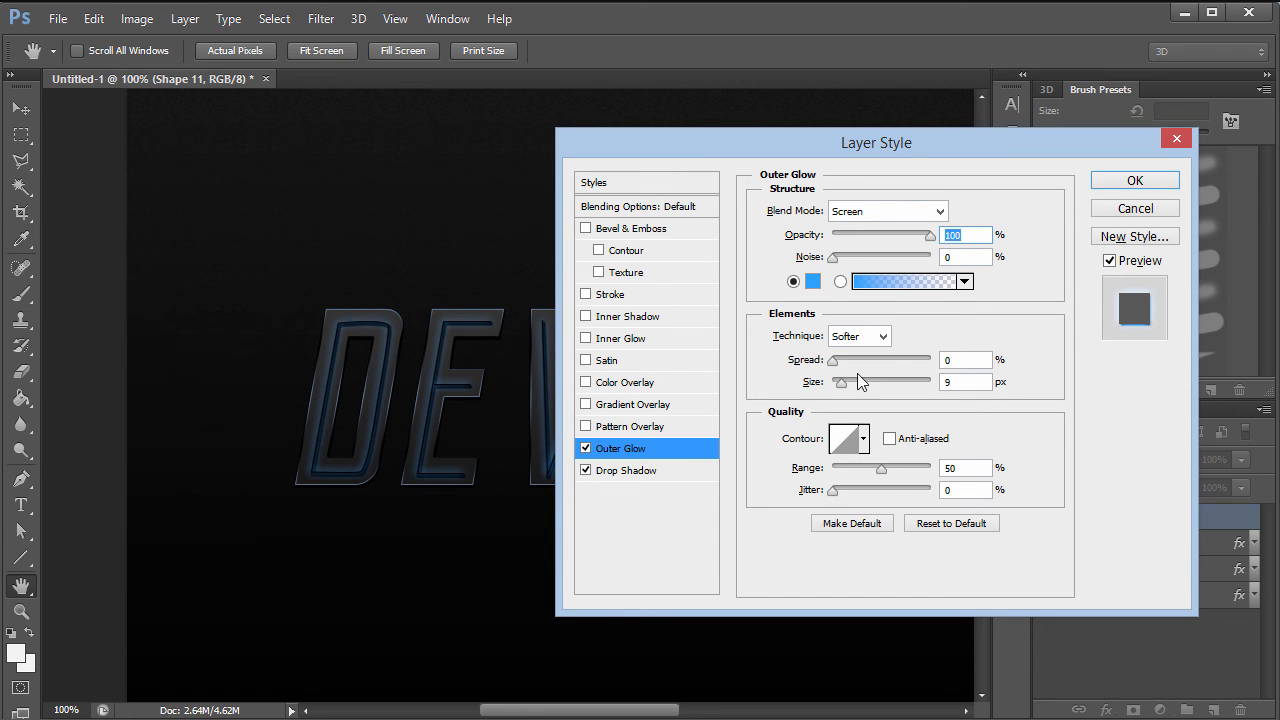
pyautogui.click(625, 340)
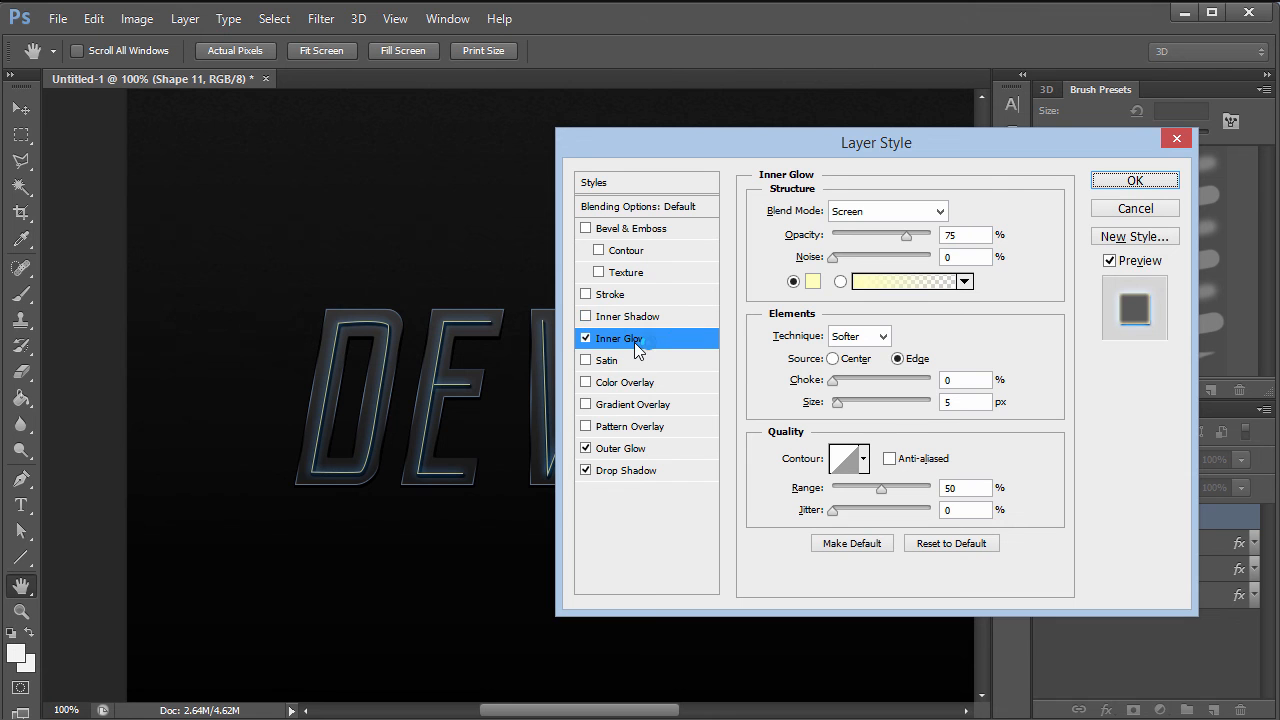
# - Set the inner glow blend mode to Lighten at 100% opacity
pyautogui.click(916, 211)
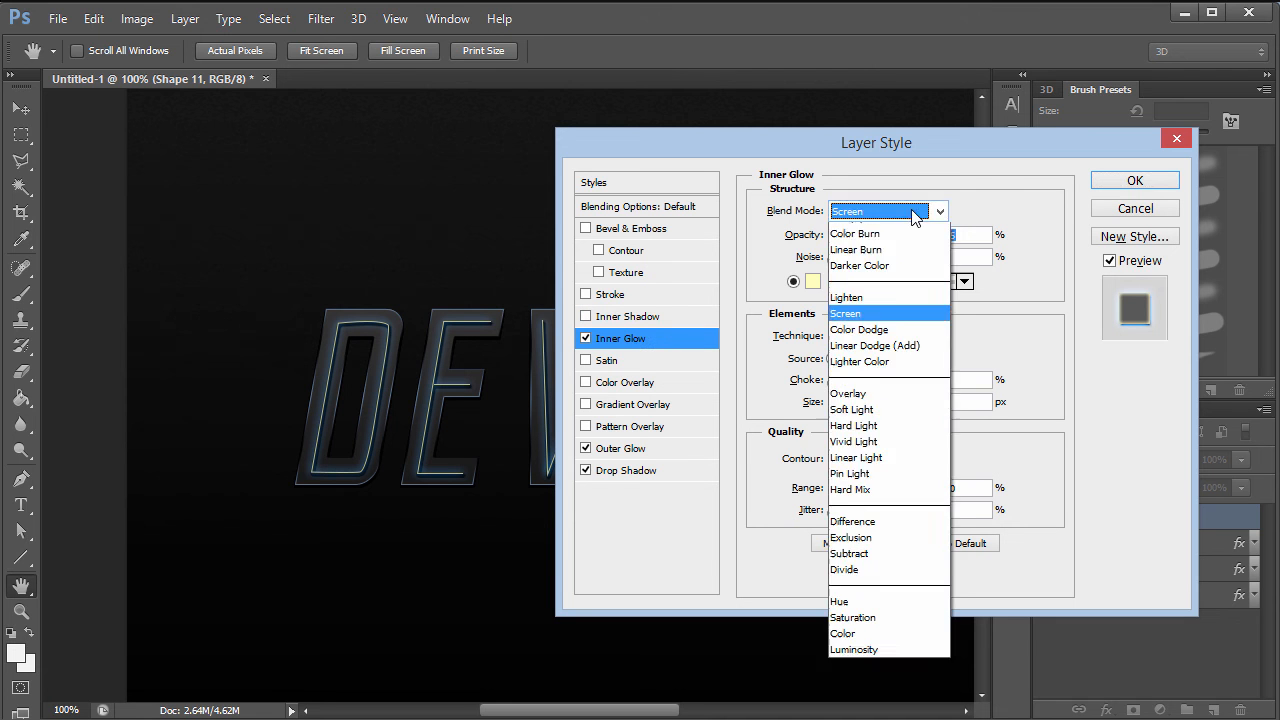
pyautogui.click(852, 374)
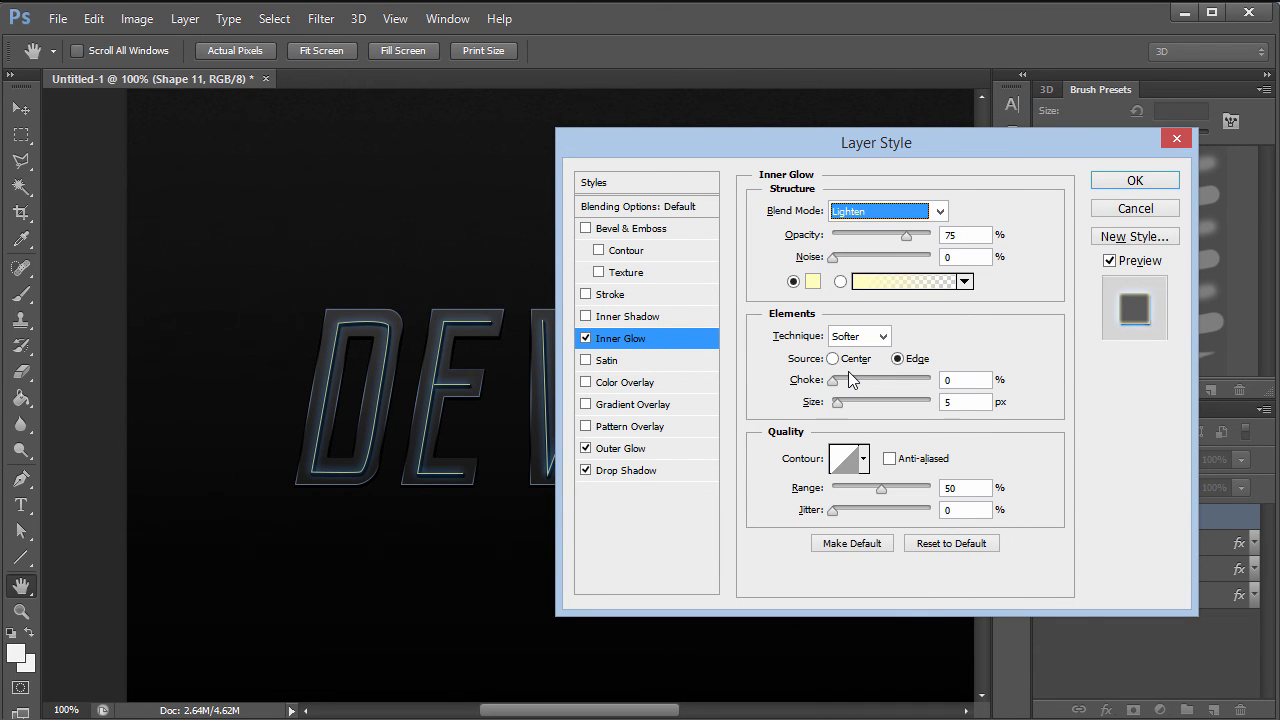
pyautogui.press('Tab')
pyautogui.write('100')
# - Set the inner glow colour to pale blue-grey a0c3cc (R160 G195 B204) and size to 10 px
pyautogui.click(811, 282)
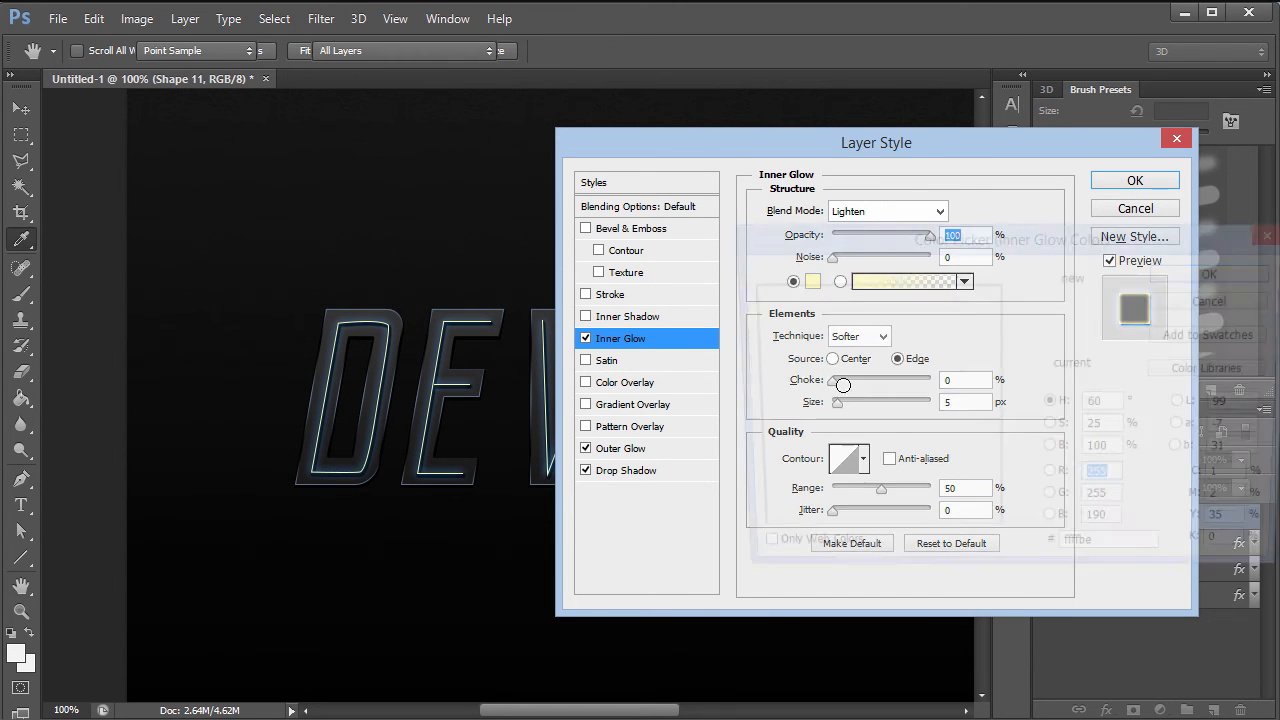
pyautogui.click(1115, 558)
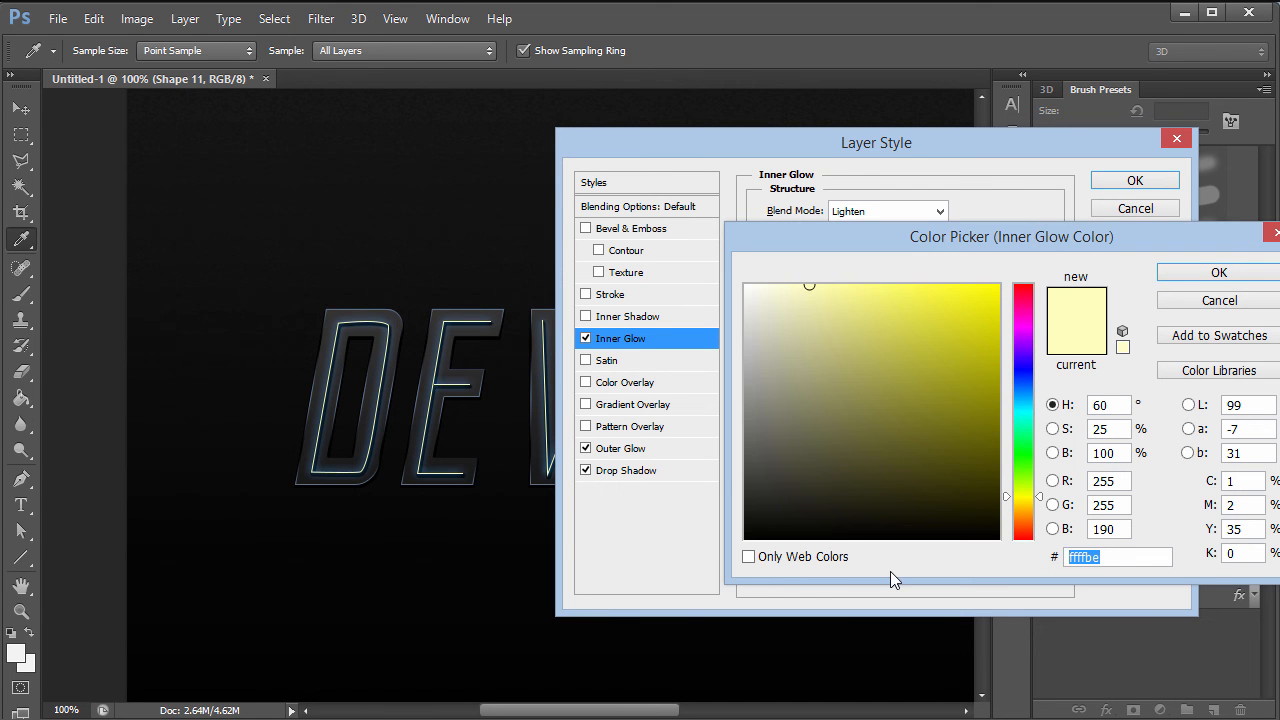
pyautogui.write('116600')
pyautogui.press('Tab')
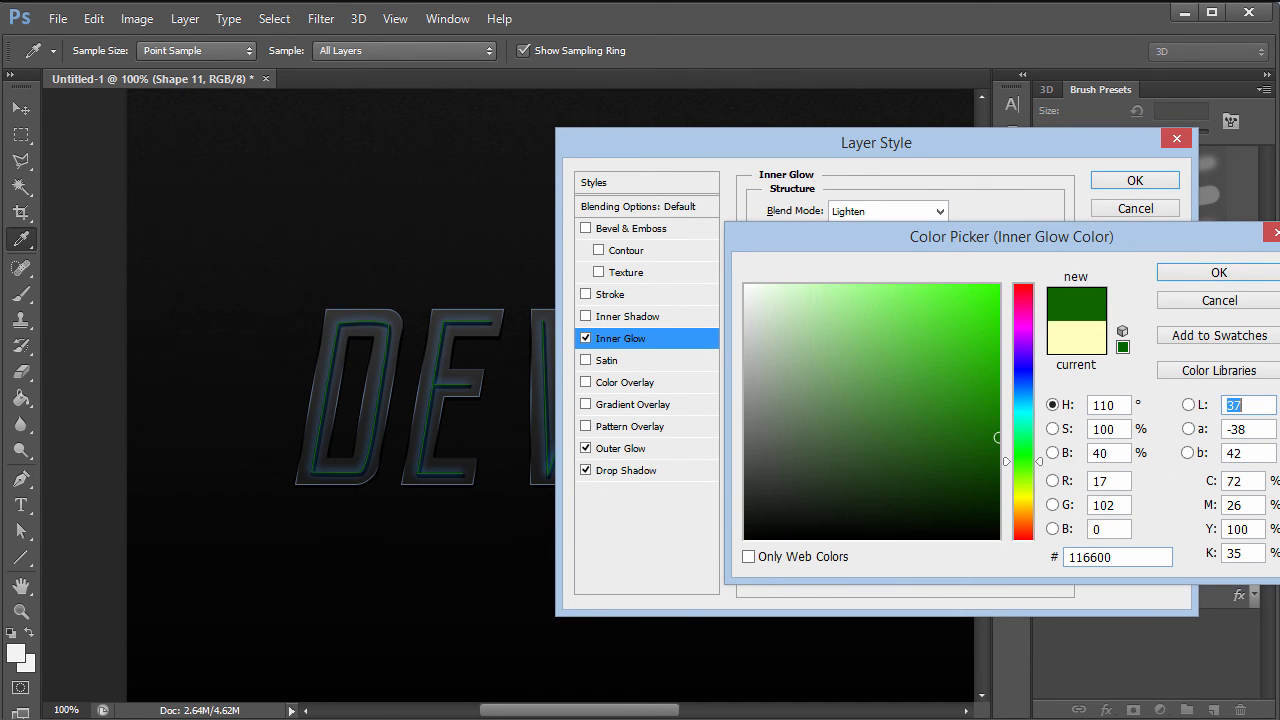
pyautogui.click(1116, 483)
pyautogui.press('BackSpace')
pyautogui.press('BackSpace')
pyautogui.write('160')
pyautogui.press('Tab')
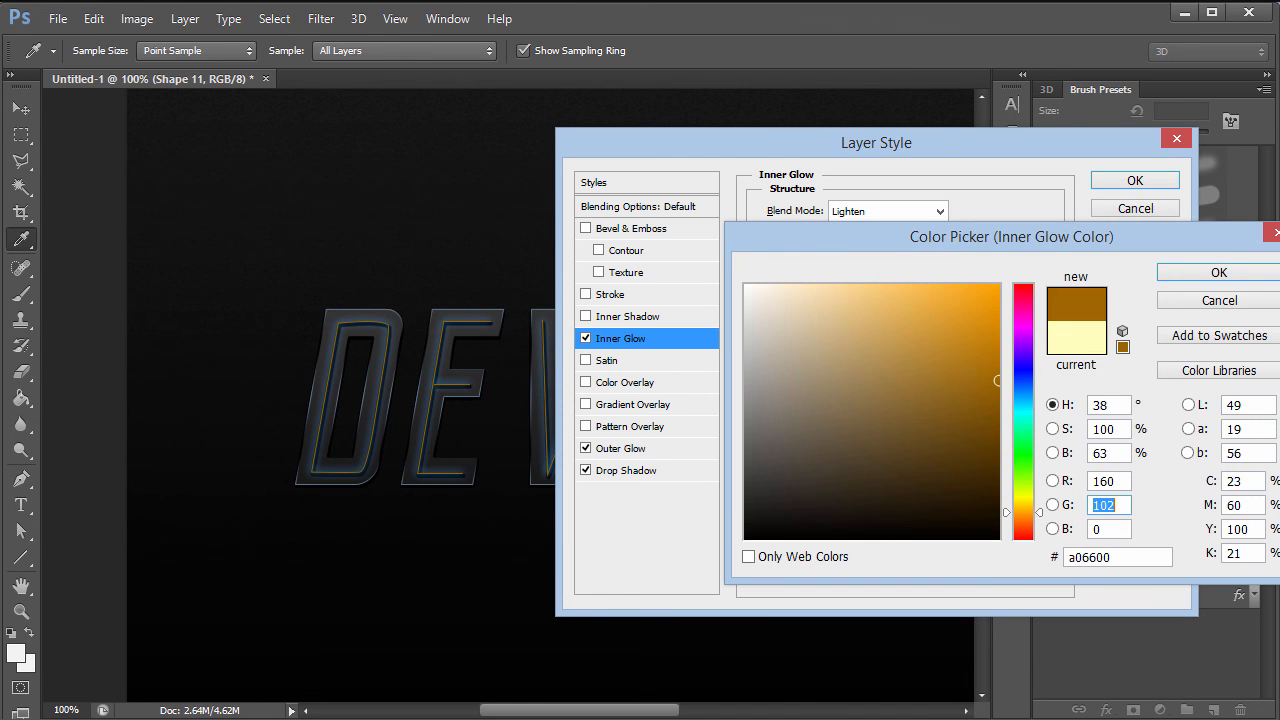
pyautogui.write('195')
pyautogui.write('204')
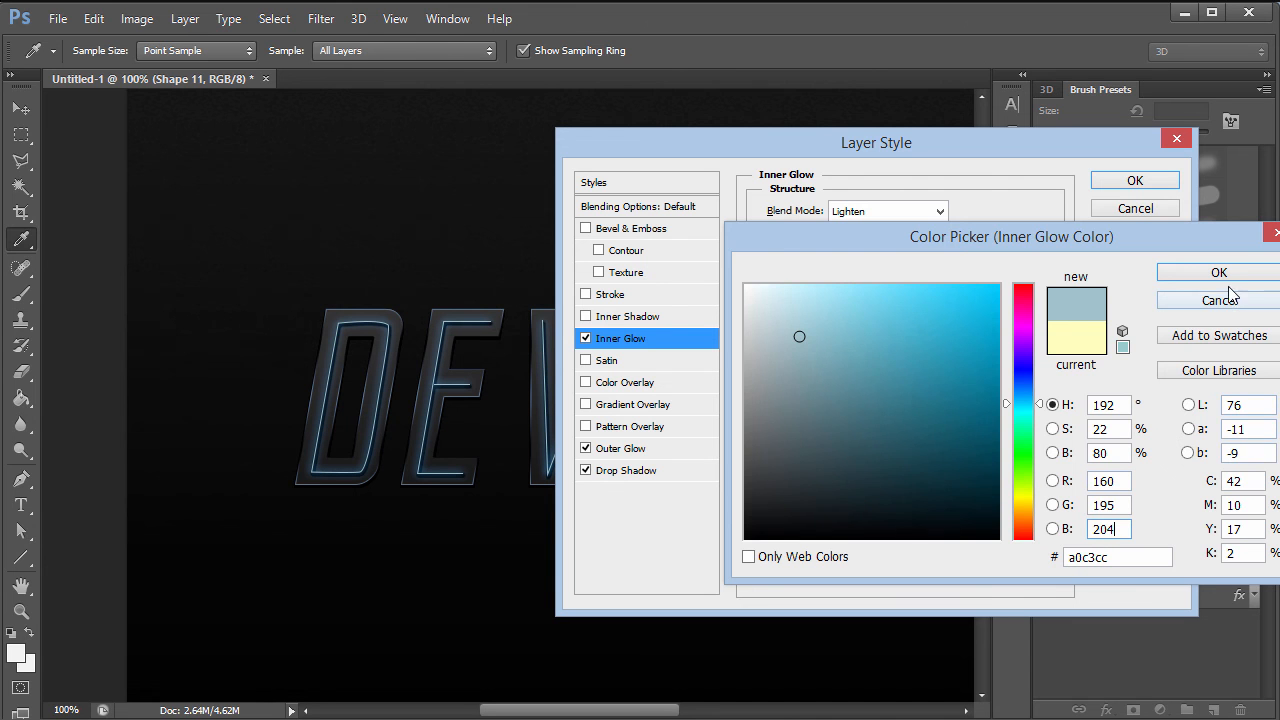
pyautogui.click(1219, 272)
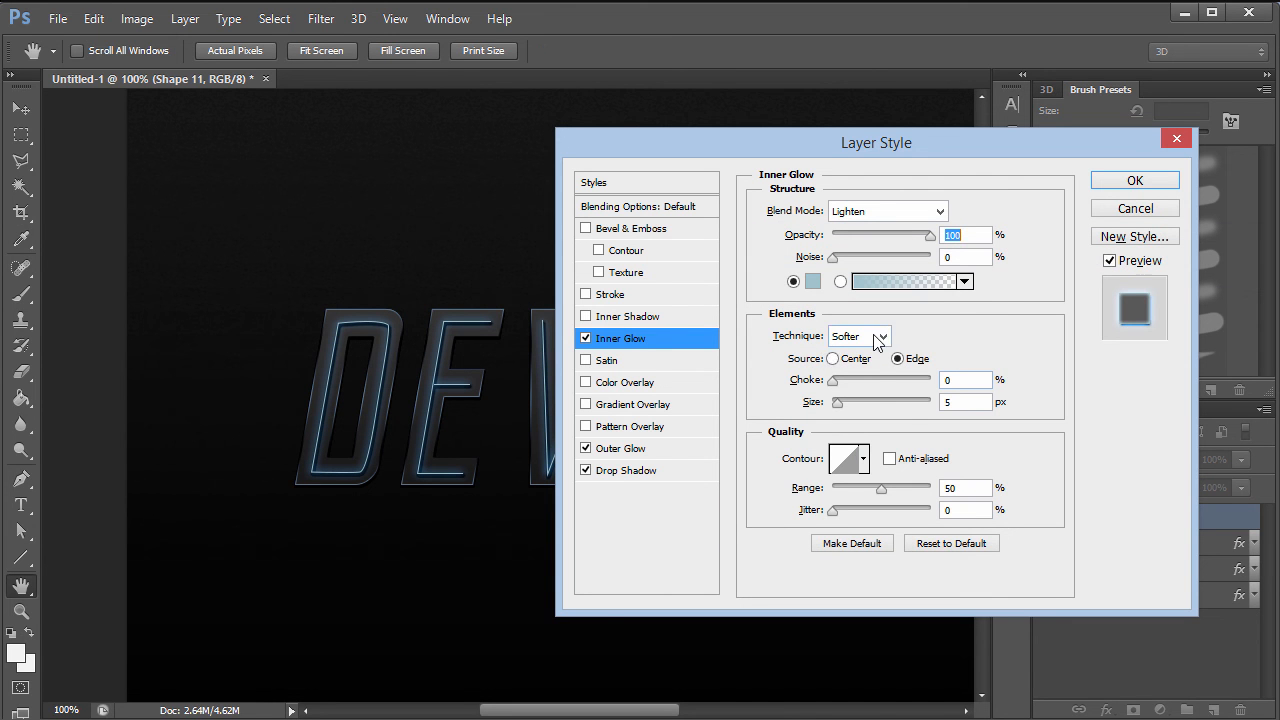
pyautogui.click(958, 403)
pyautogui.press('Up')
pyautogui.press('Up')
pyautogui.press('Up')
pyautogui.press('Up')
pyautogui.press('Up')
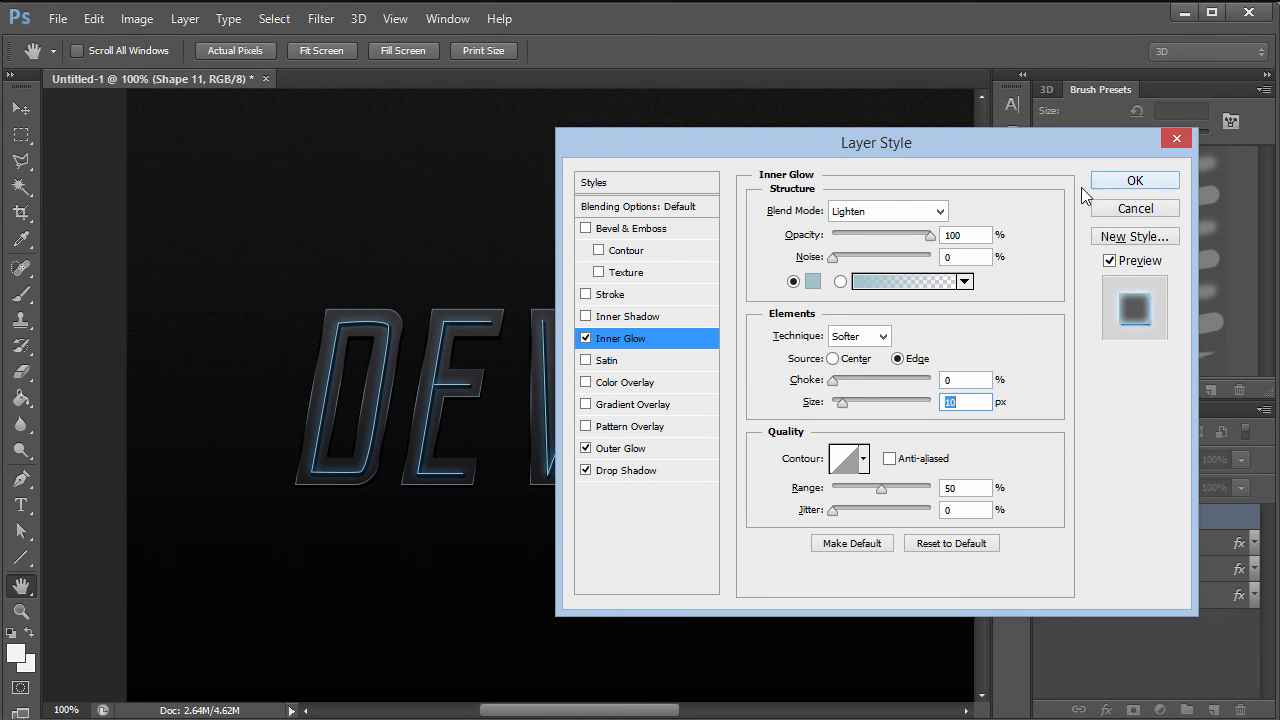
# - Apply the 10 px Inner Glow to Shape 11 alongside its Outer Glow and Drop Shadow
pyautogui.click(1128, 184)
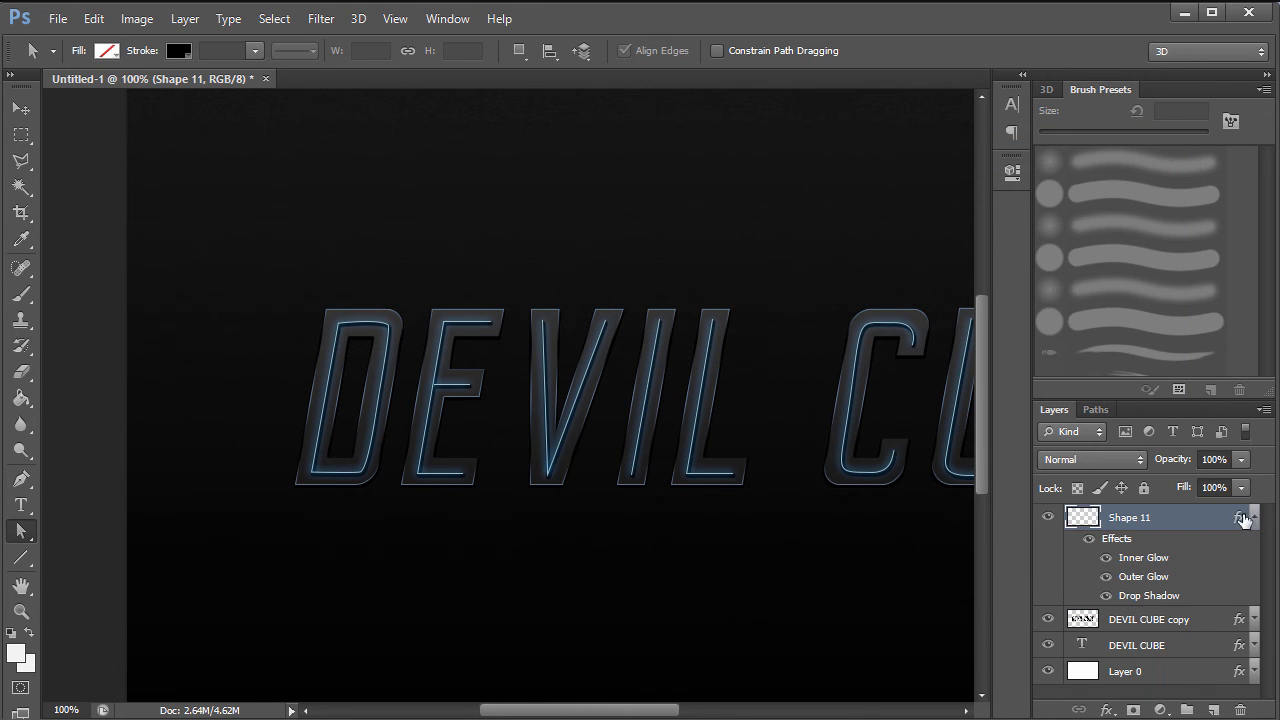
# - Drop Shape 11's fill to 0% so only its glow effects show
pyautogui.click(1251, 521)
pyautogui.moveTo(1182, 490); pyautogui.dragTo(992, 508)
pyautogui.moveTo(1192, 489); pyautogui.dragTo(986, 480)
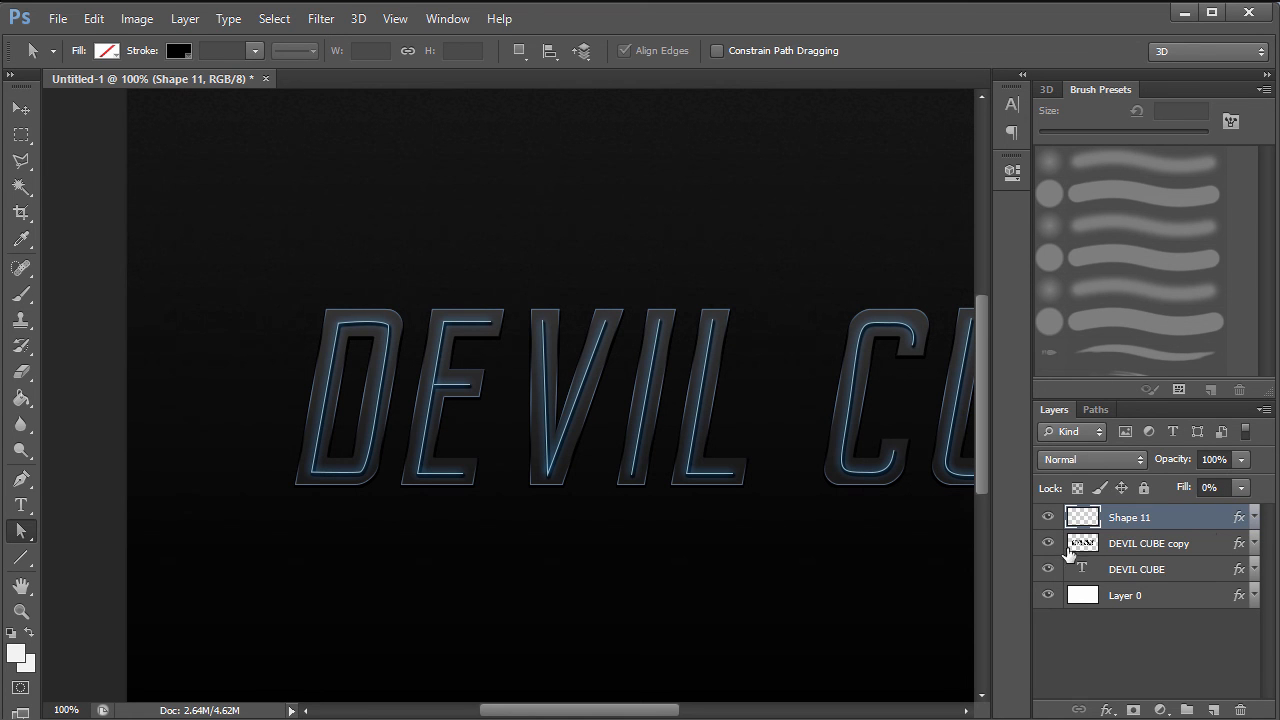
# - Compare the glow layer by layer, leaving the original DEVIL CUBE text layer hidden
pyautogui.click(1048, 517)
pyautogui.click(1048, 517)
pyautogui.click(1048, 543)
pyautogui.click(1048, 517)
pyautogui.click(1048, 543)
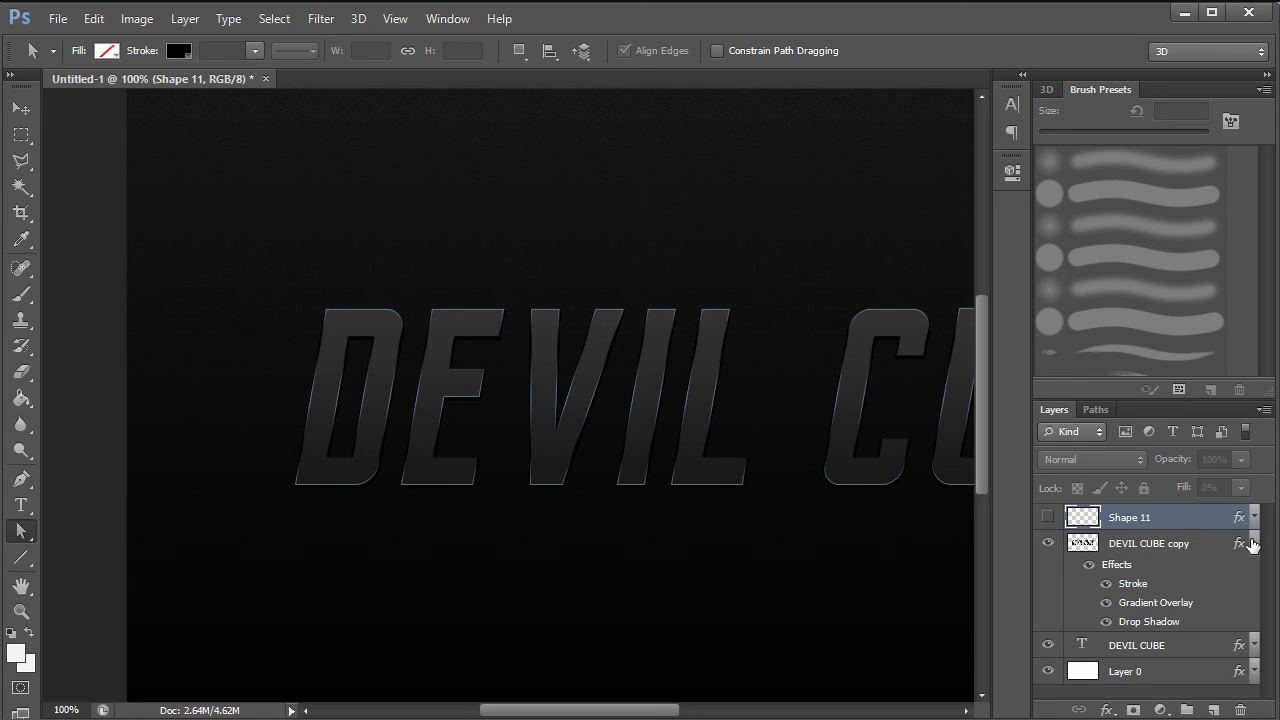
pyautogui.click(1253, 543)
pyautogui.click(1048, 570)
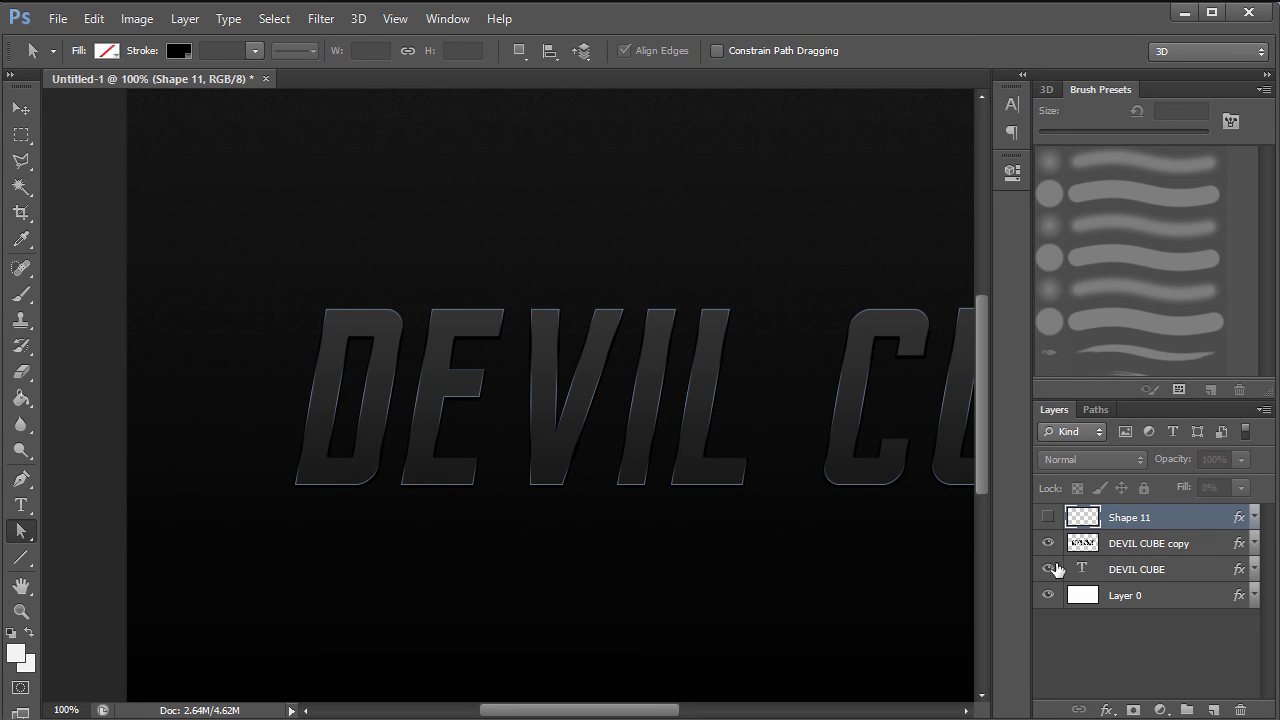
pyautogui.click(1048, 570)
pyautogui.click(1130, 572)
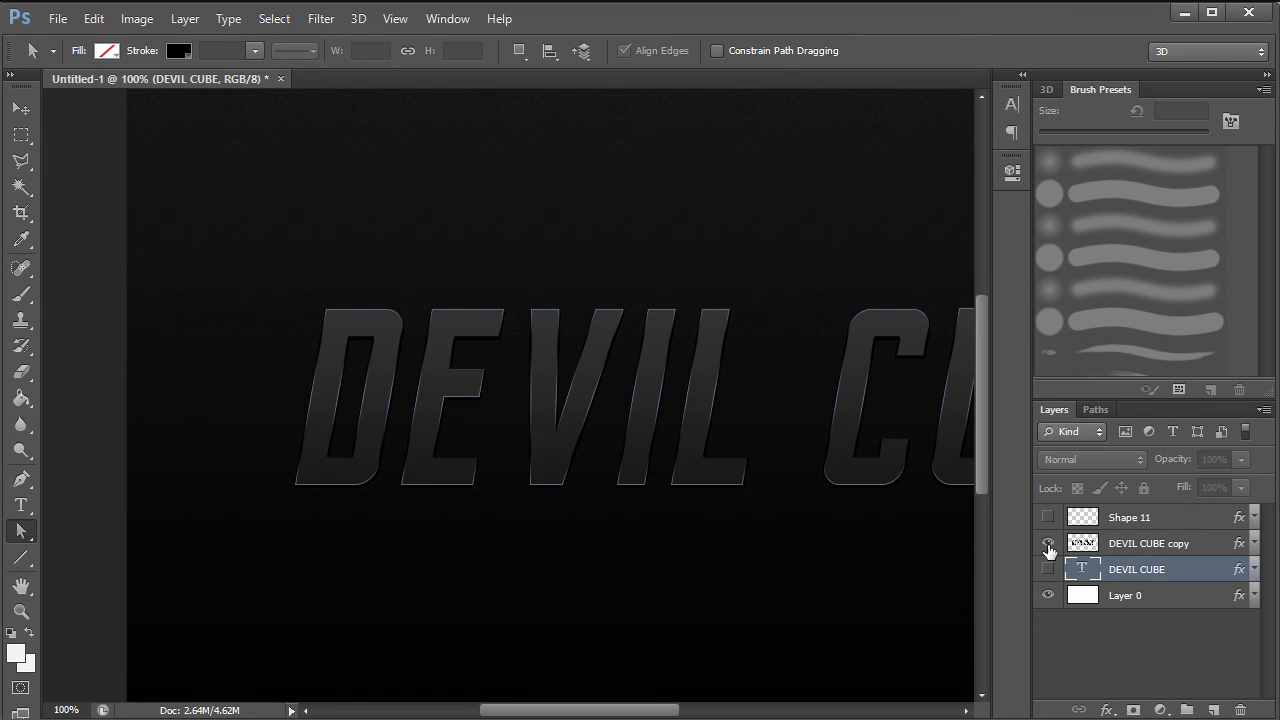
pyautogui.click(1047, 543)
# - Rename the DEVIL CUBE copy to 'Base' and Shape 11 to 'Neon', keeping Neon visible
pyautogui.doubleClick(1130, 543)
pyautogui.write('Base')
pyautogui.doubleClick(1122, 517)
pyautogui.write('Neon')
pyautogui.press('Return')
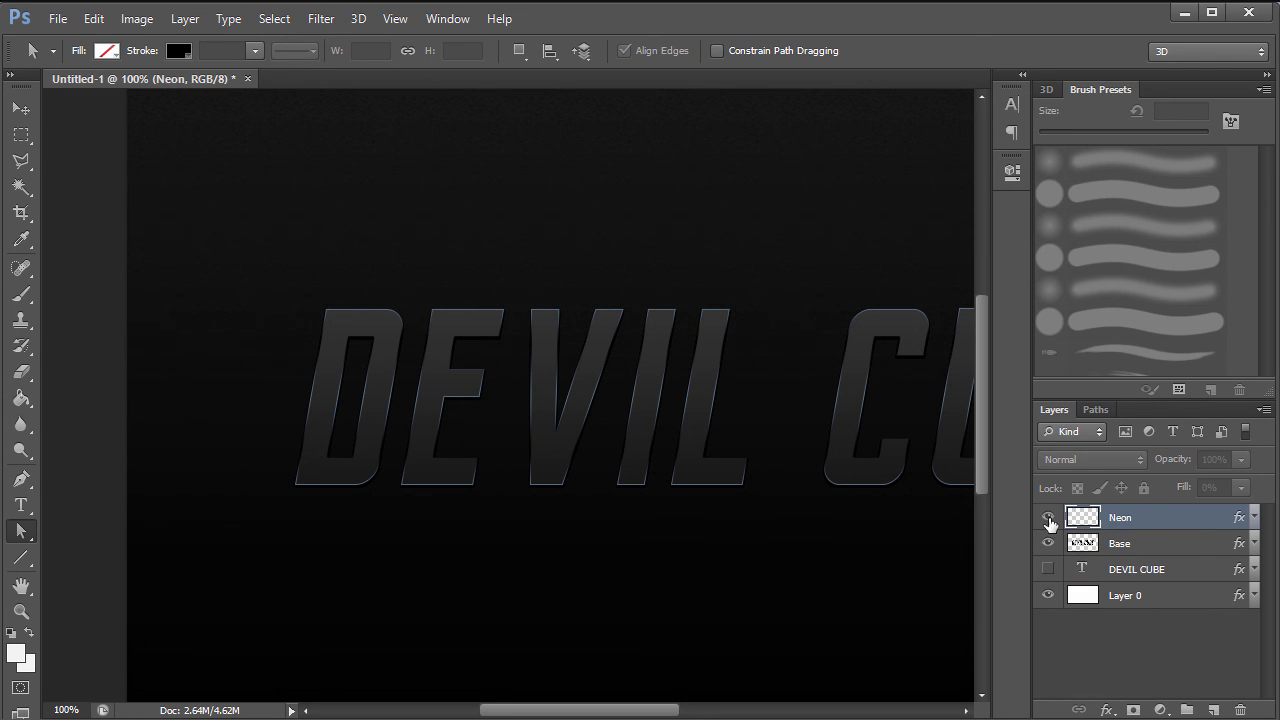
pyautogui.click(1048, 517)
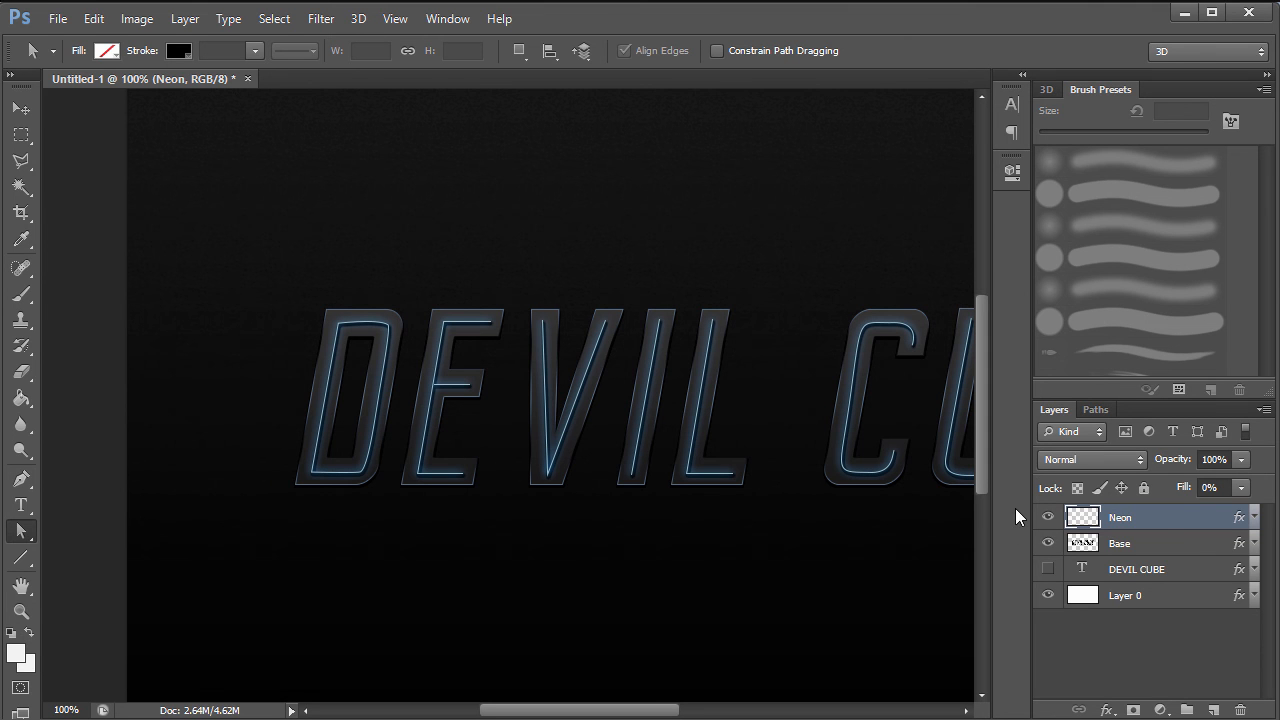
pyautogui.hotkey('ctrl', 'j')
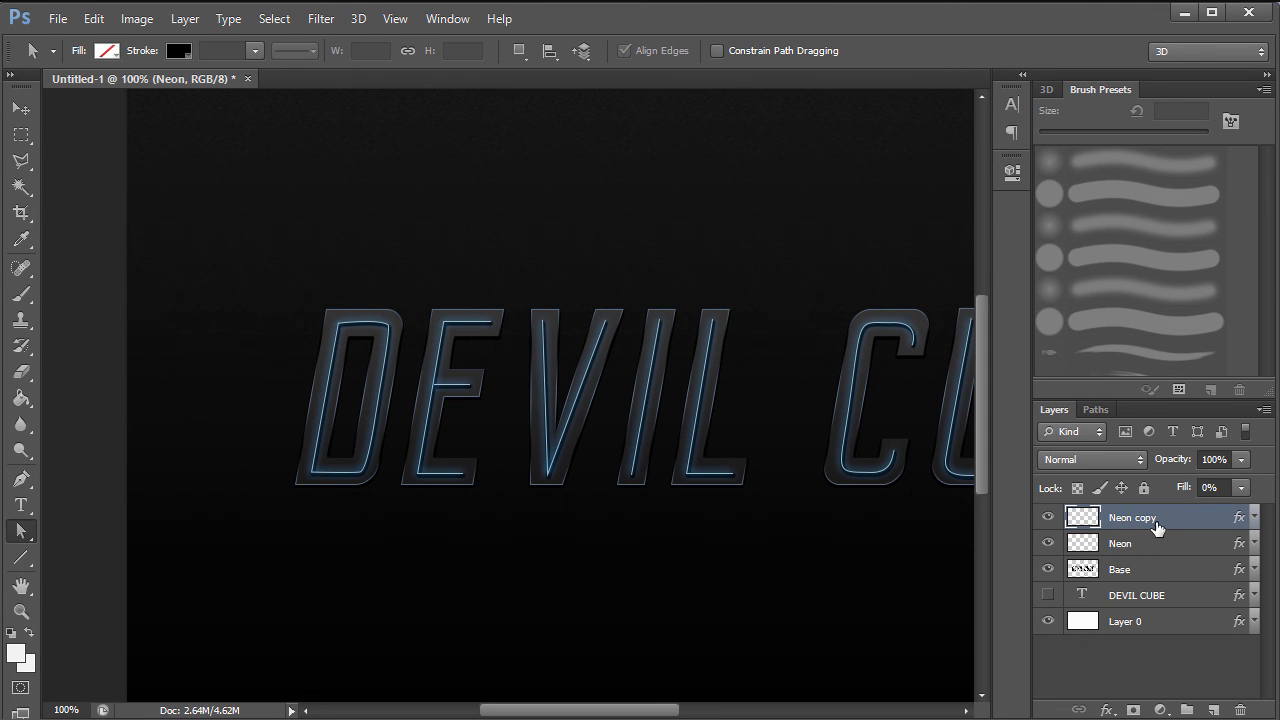
pyautogui.rightClick(1180, 530)
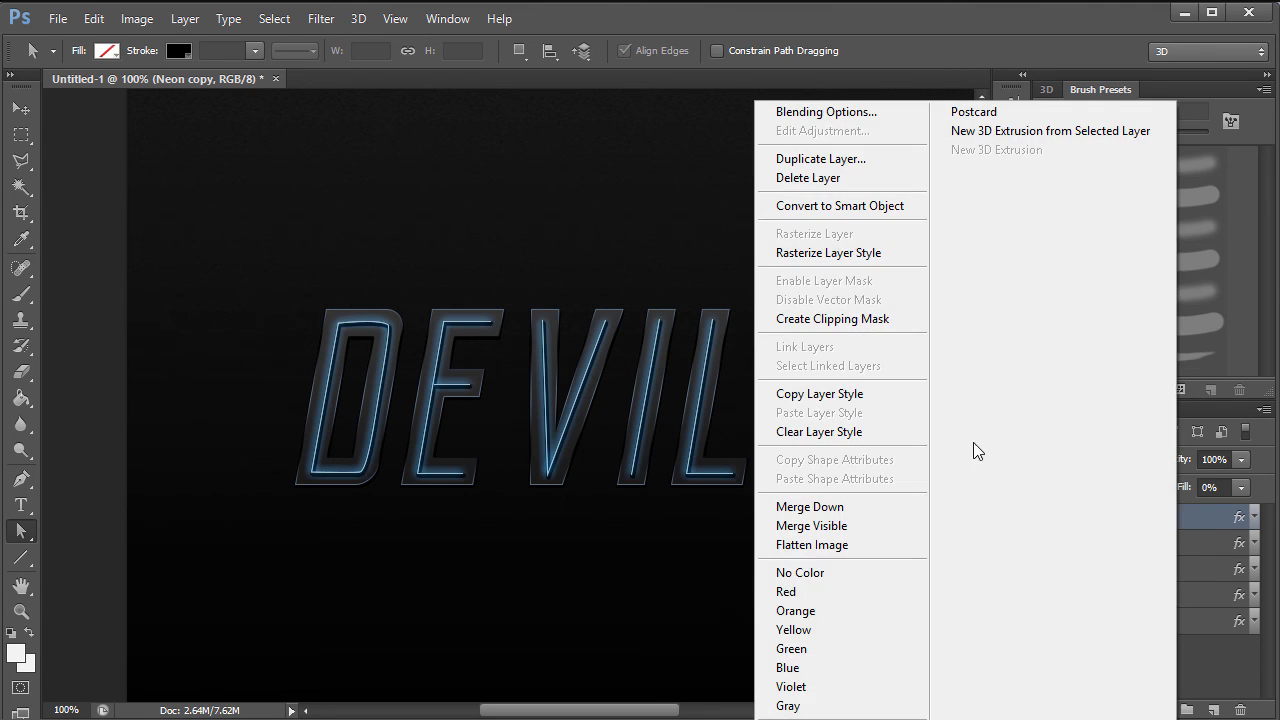
pyautogui.click(828, 253)
pyautogui.click(1049, 543)
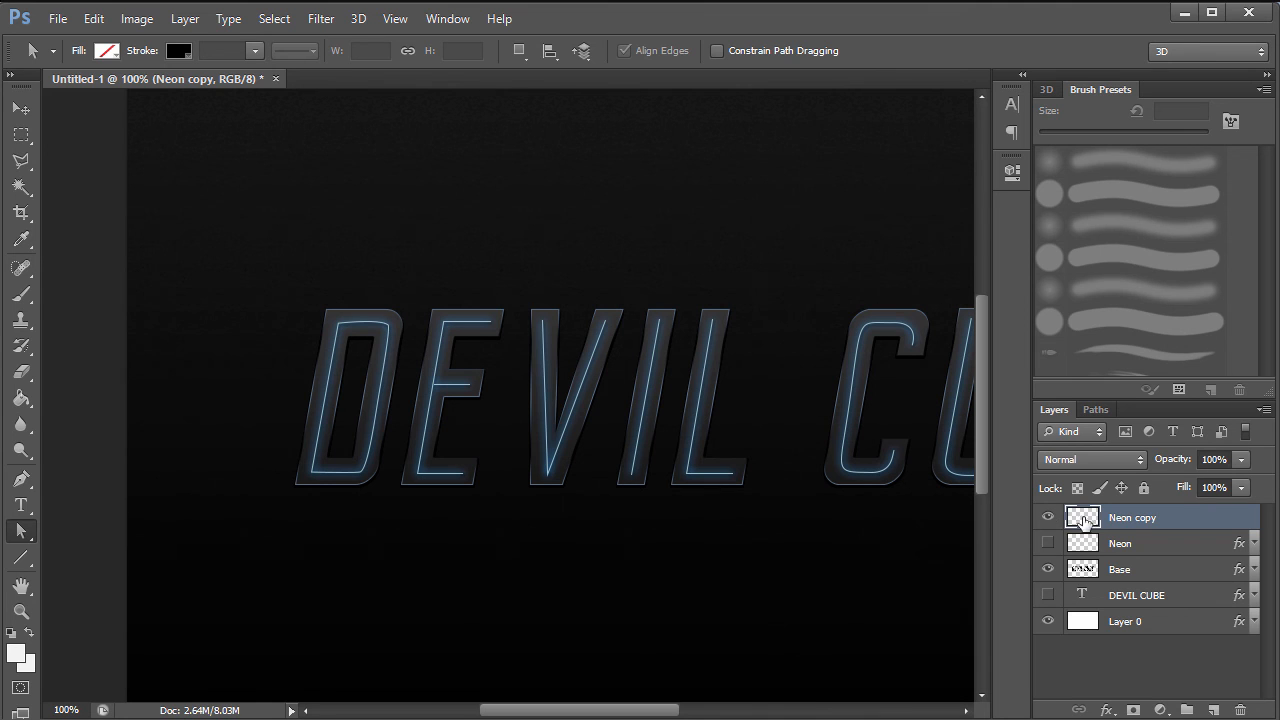
pyautogui.click(1049, 543)
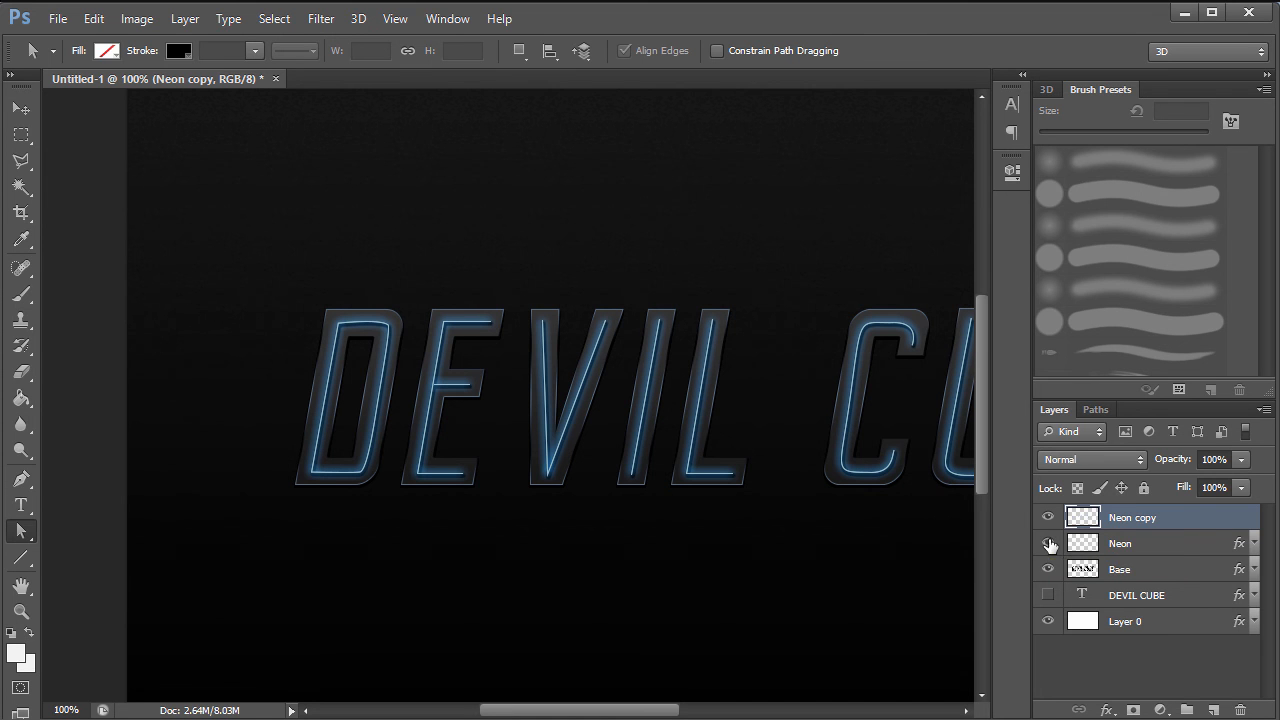
pyautogui.press('Delete')
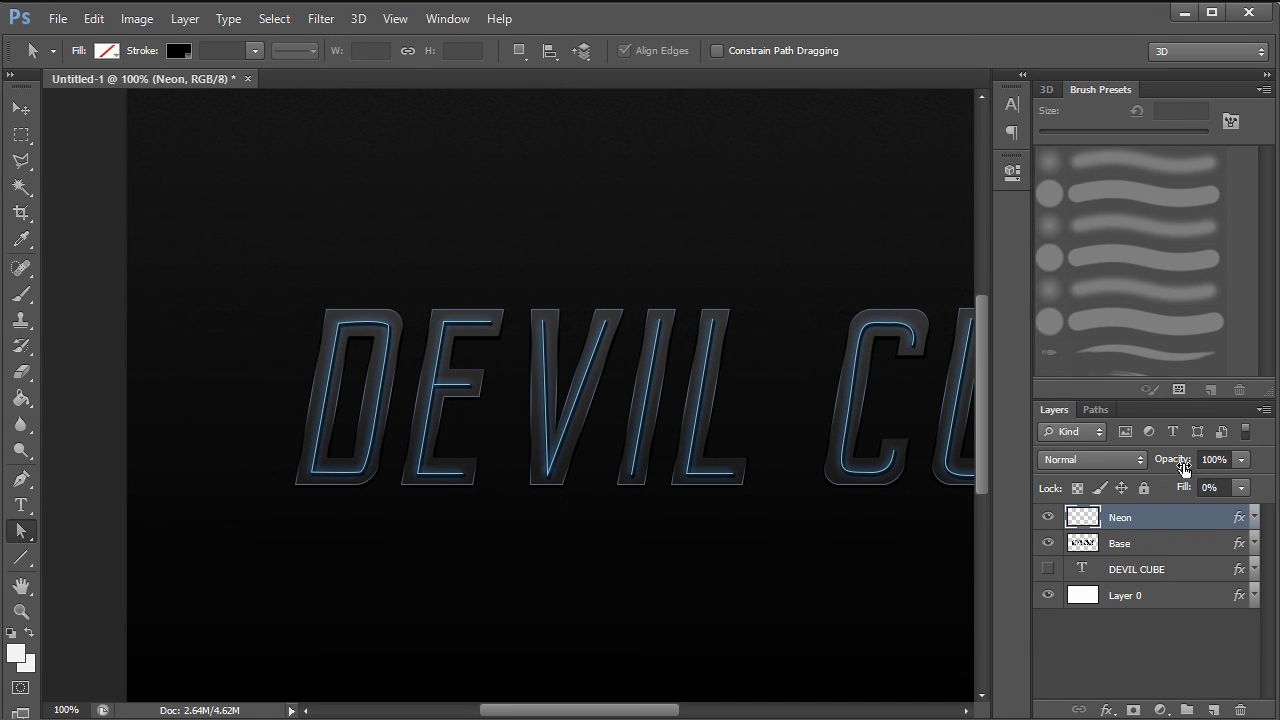
# - Add a new empty layer inside Group 1 and name it 'Lights'
pyautogui.click(1213, 710)
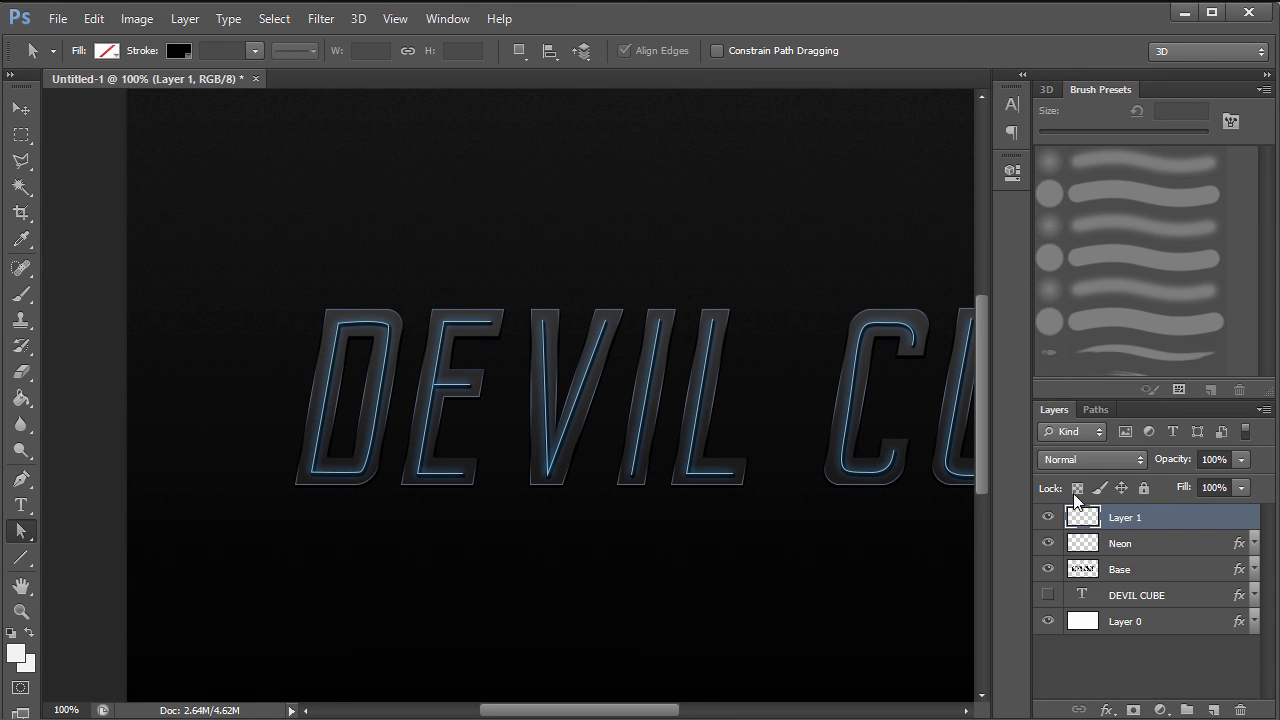
pyautogui.hotkey('ctrl', 'g')
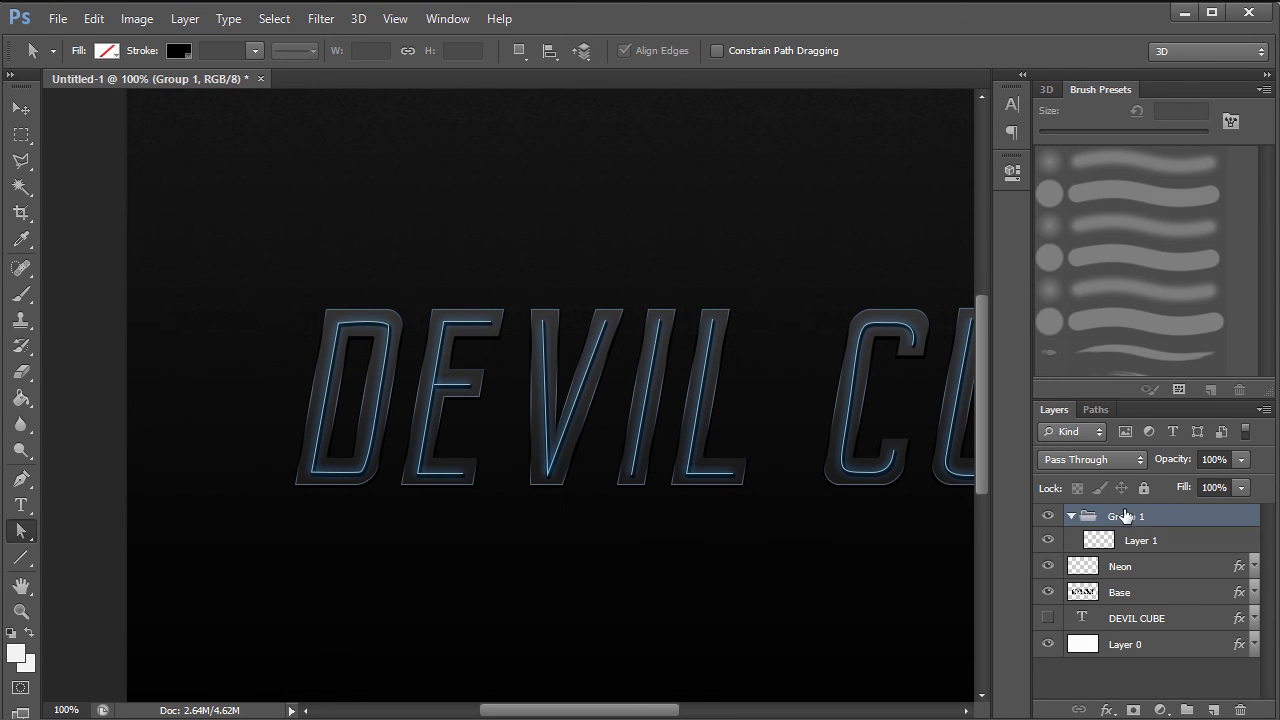
pyautogui.click(1150, 541)
pyautogui.doubleClick(1145, 541)
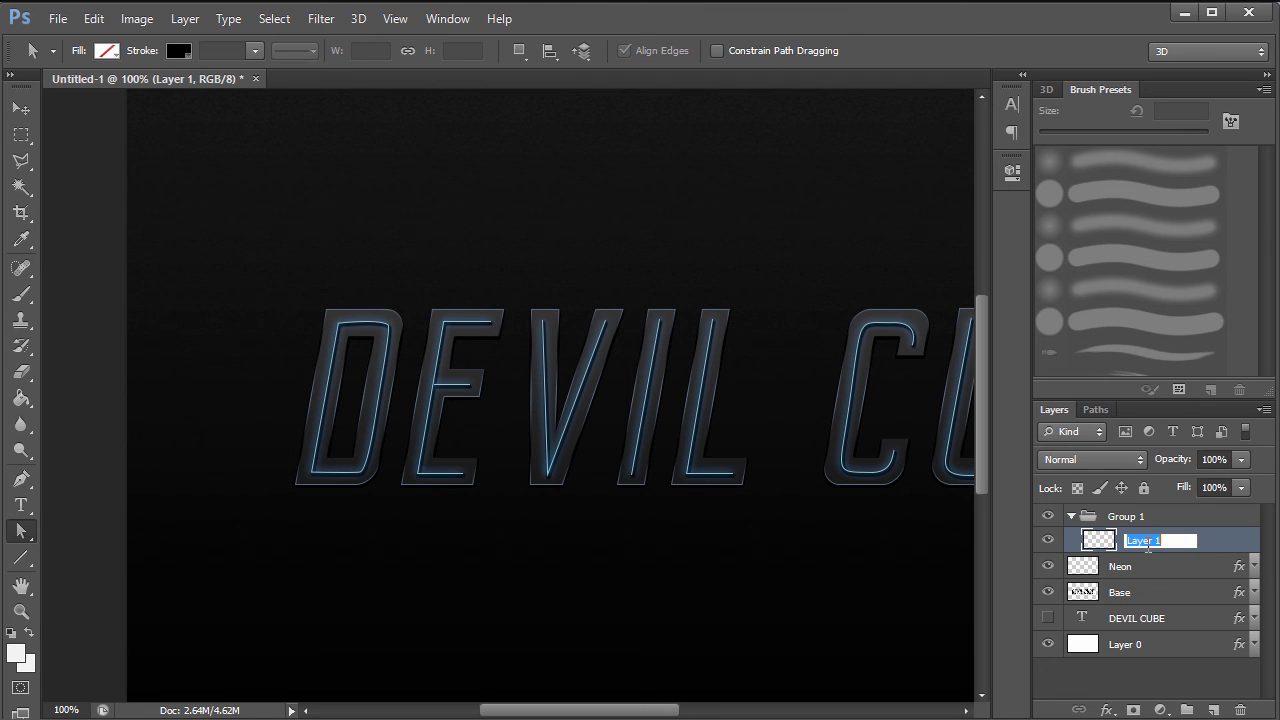
pyautogui.write('Lights')
pyautogui.press('Return')
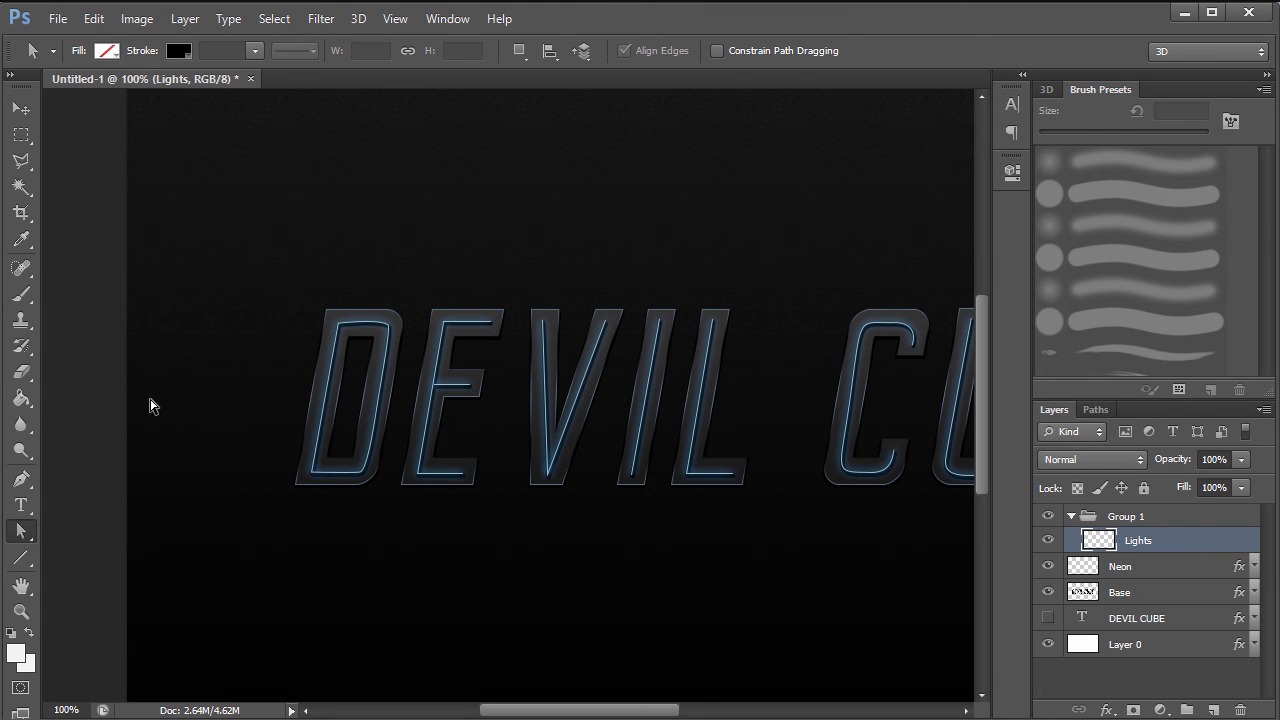
# - Switch to the Brush, undo a white test stroke, and zoom out to the whole canvas
pyautogui.press('b')
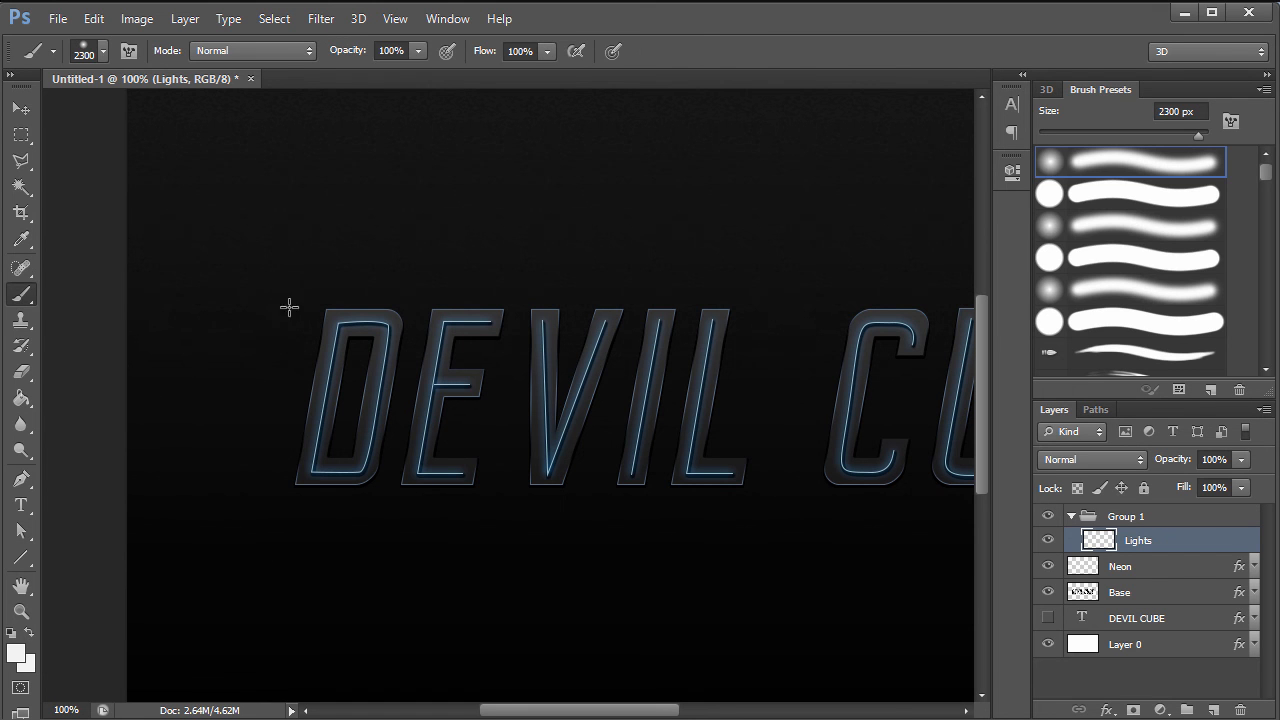
pyautogui.click(267, 268)
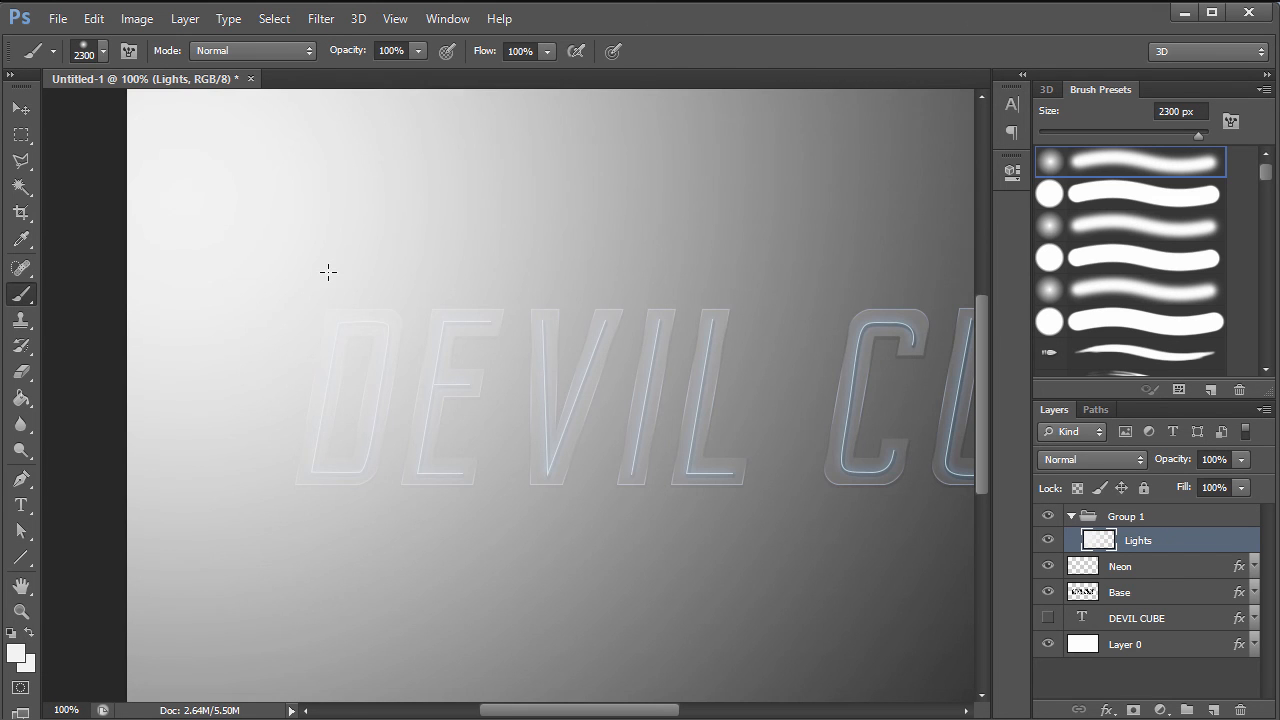
pyautogui.hotkey('ctrl', 'z')
pyautogui.hotkey('ctrl', '0')
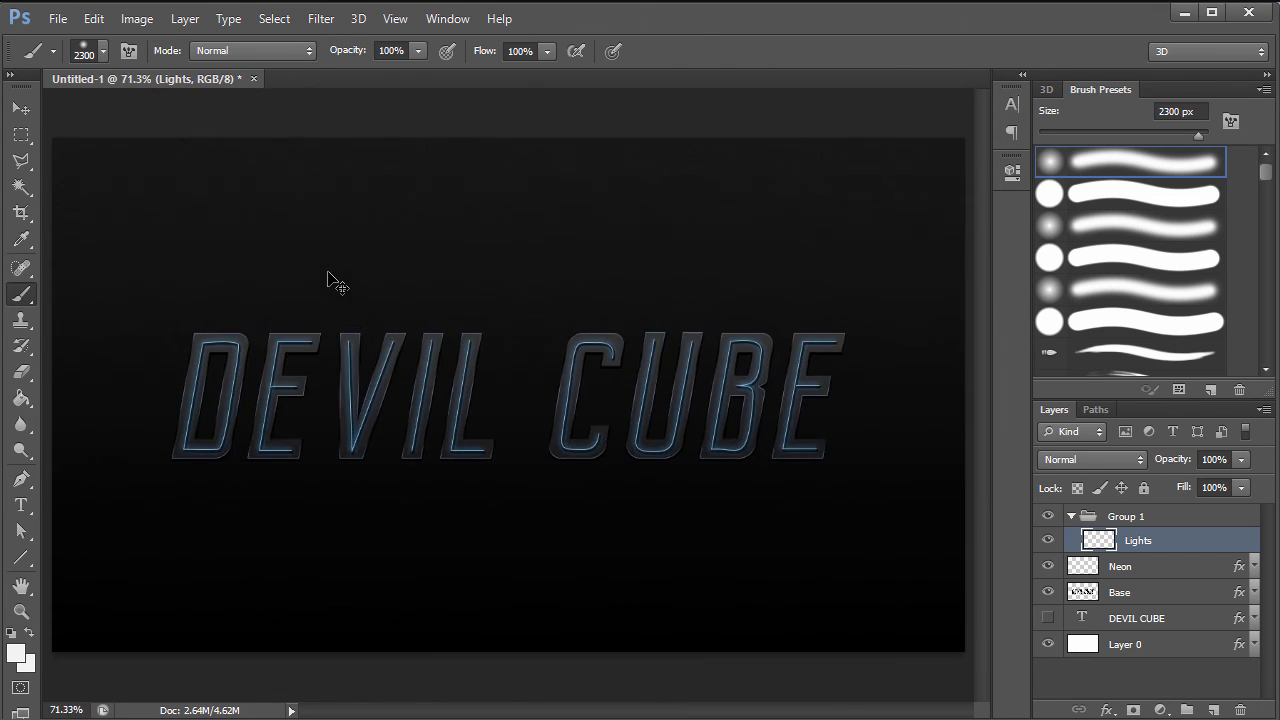
pyautogui.hotkey('ctrl', '-')
pyautogui.hotkey('ctrl', '-')
pyautogui.hotkey('ctrl', '-')
pyautogui.hotkey('ctrl', '-')
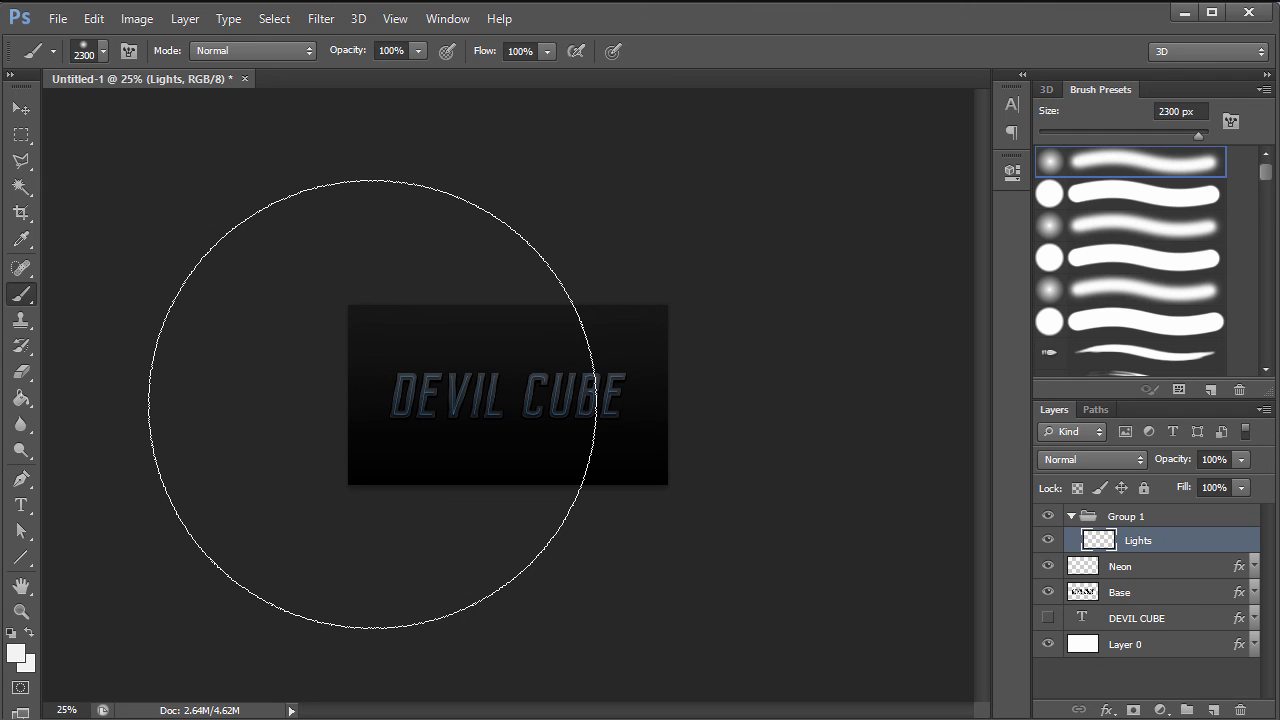
# - Shrink the brush and set its size to 25 px in the brush settings
pyautogui.press('[')
pyautogui.press('[')
pyautogui.press('[')
pyautogui.press('[')
pyautogui.press('[')
pyautogui.press('[')
pyautogui.press('[')
pyautogui.press('[')
pyautogui.press('[')
pyautogui.press('[')
pyautogui.press('[')
pyautogui.press('[')
pyautogui.press('[')
pyautogui.press('[')
pyautogui.press('[')
pyautogui.press('[')
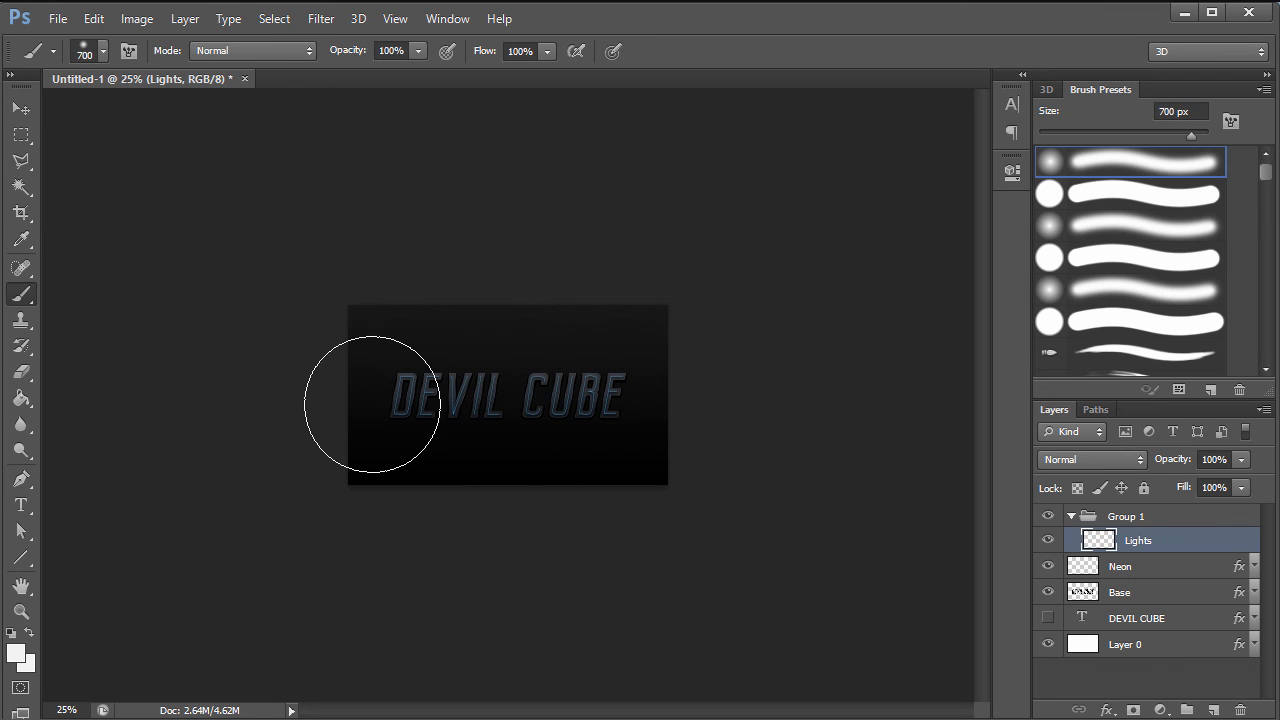
pyautogui.click(101, 53)
pyautogui.moveTo(66, 104); pyautogui.dragTo(56, 108)
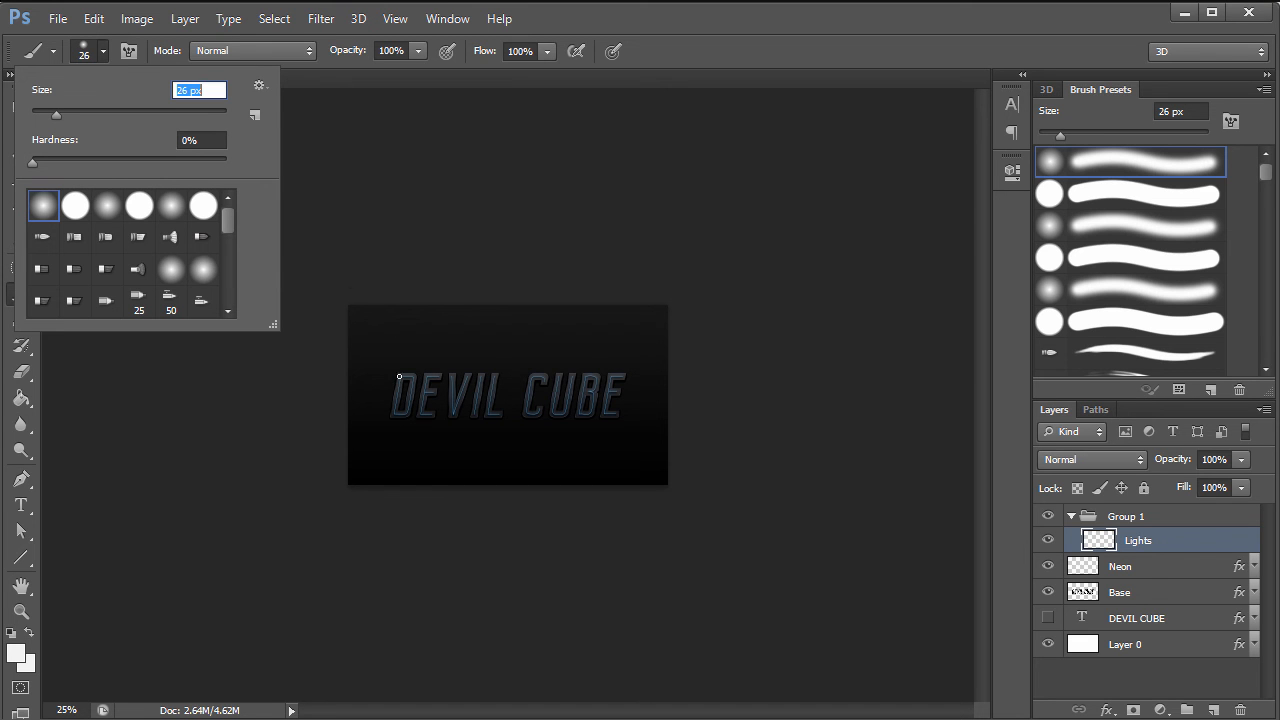
pyautogui.write('25')
pyautogui.press('Return')
# - Zoom in and pan to the D and E, then reduce the brush to 10 px
pyautogui.hotkey('ctrl', '0')
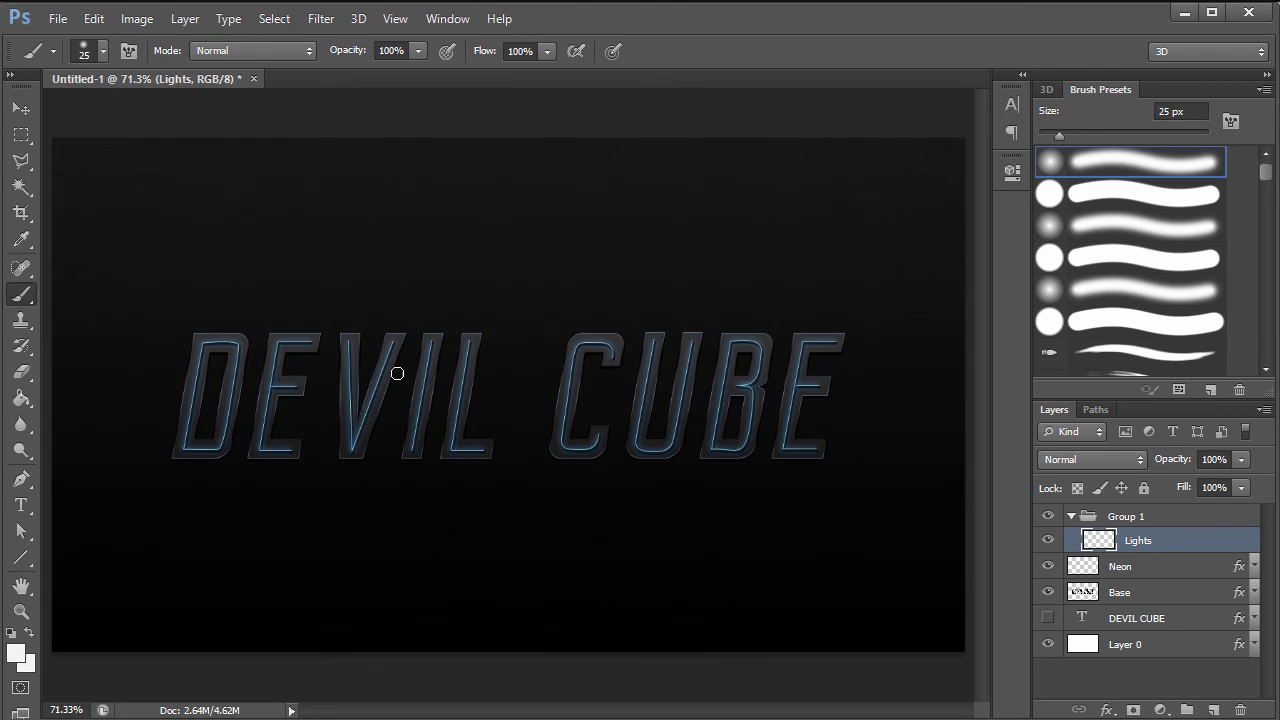
pyautogui.hotkey('ctrl', '+')
pyautogui.hotkey('ctrl', '+')
pyautogui.hotkey('ctrl', '+')
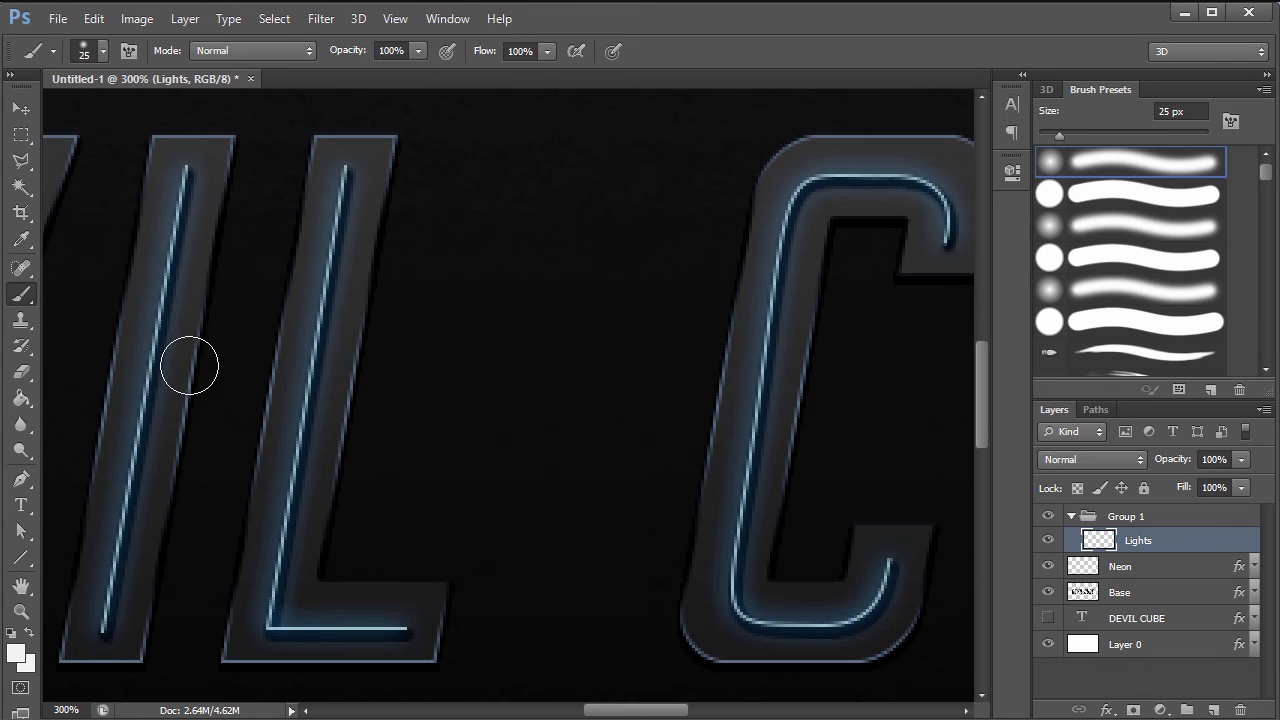
pyautogui.press('h')
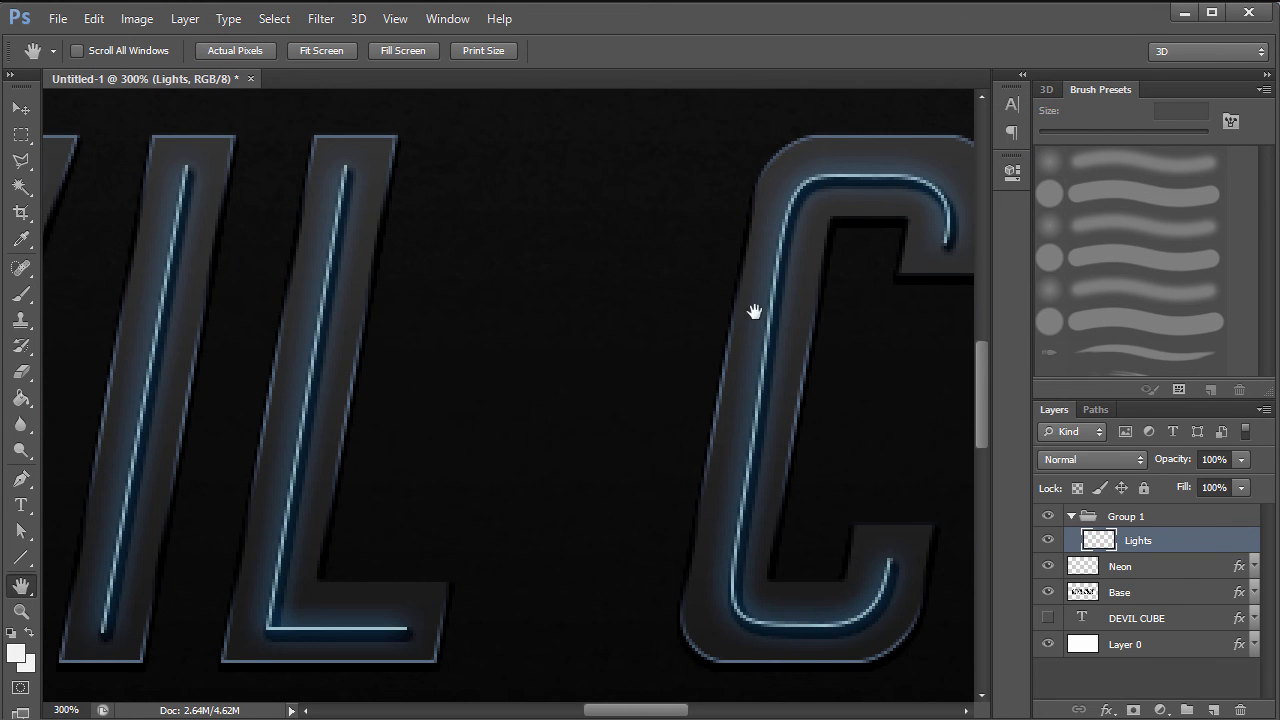
pyautogui.moveTo(287, 261); pyautogui.dragTo(909, 317)
pyautogui.moveTo(166, 245); pyautogui.dragTo(571, 270)
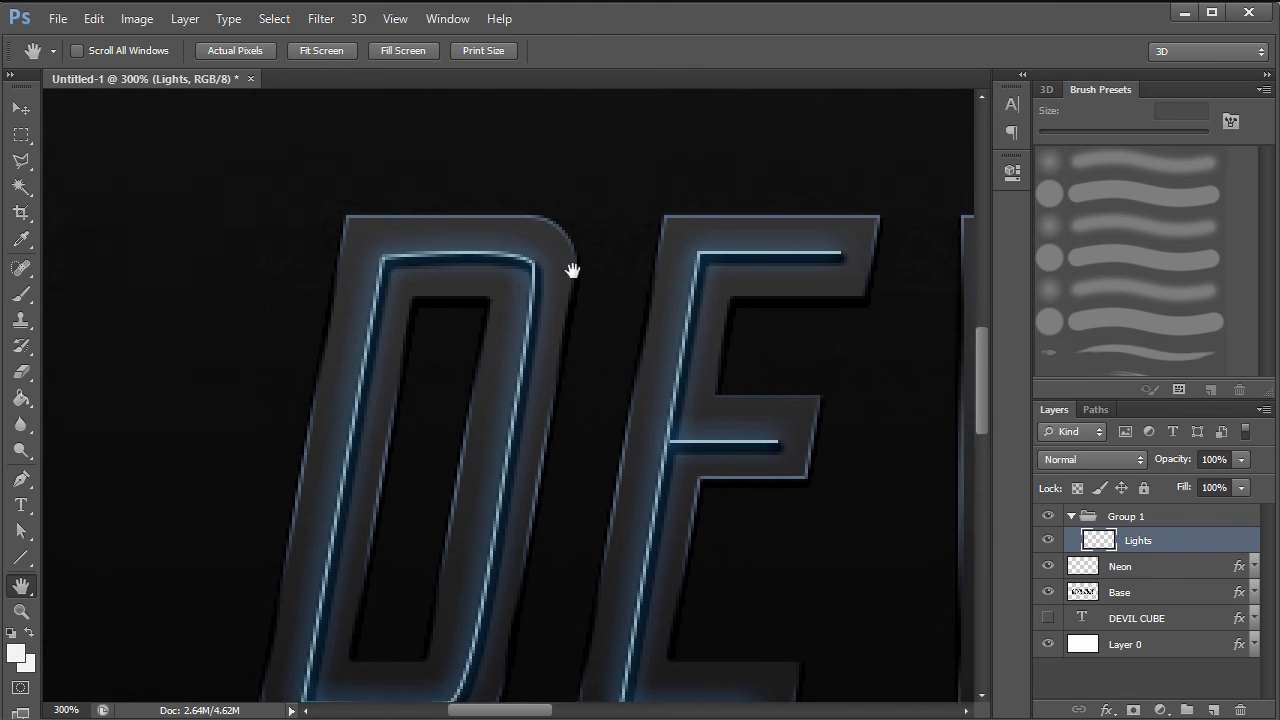
pyautogui.press('b')
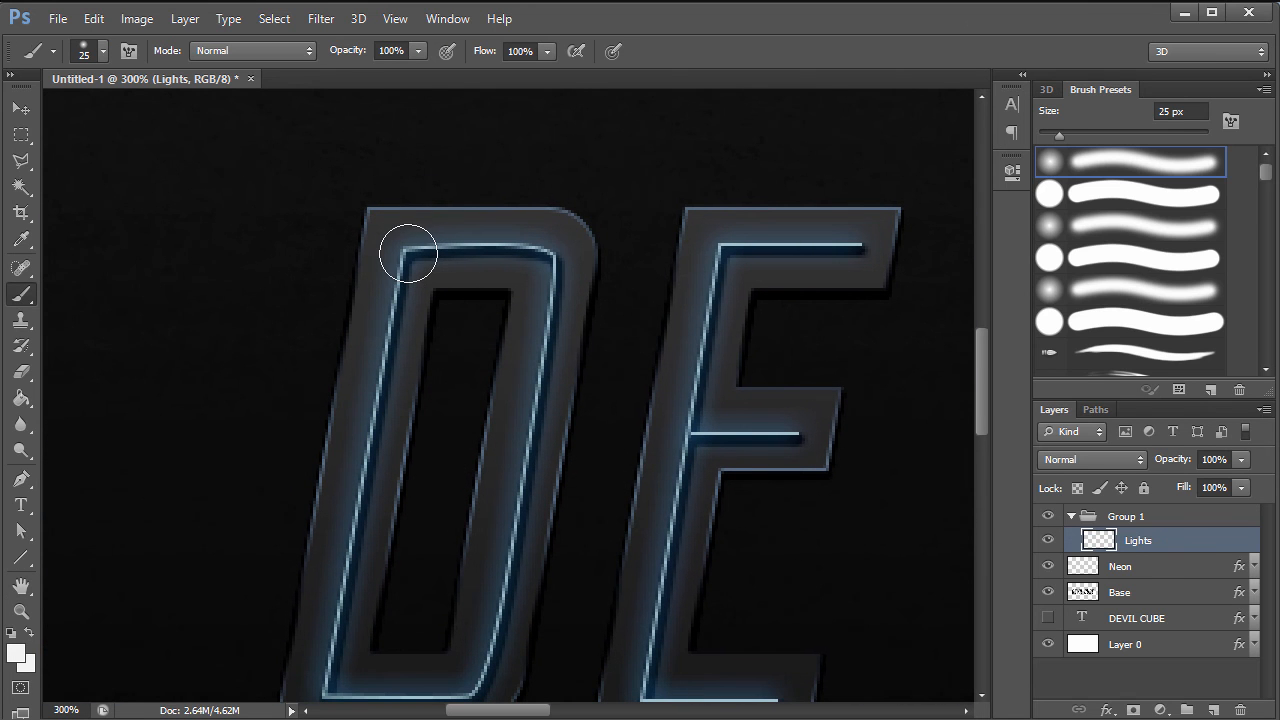
pyautogui.press('[')
pyautogui.press('[')
# - Make white the foreground colour and shrink the brush after an oversized test dot
pyautogui.click(11, 634)
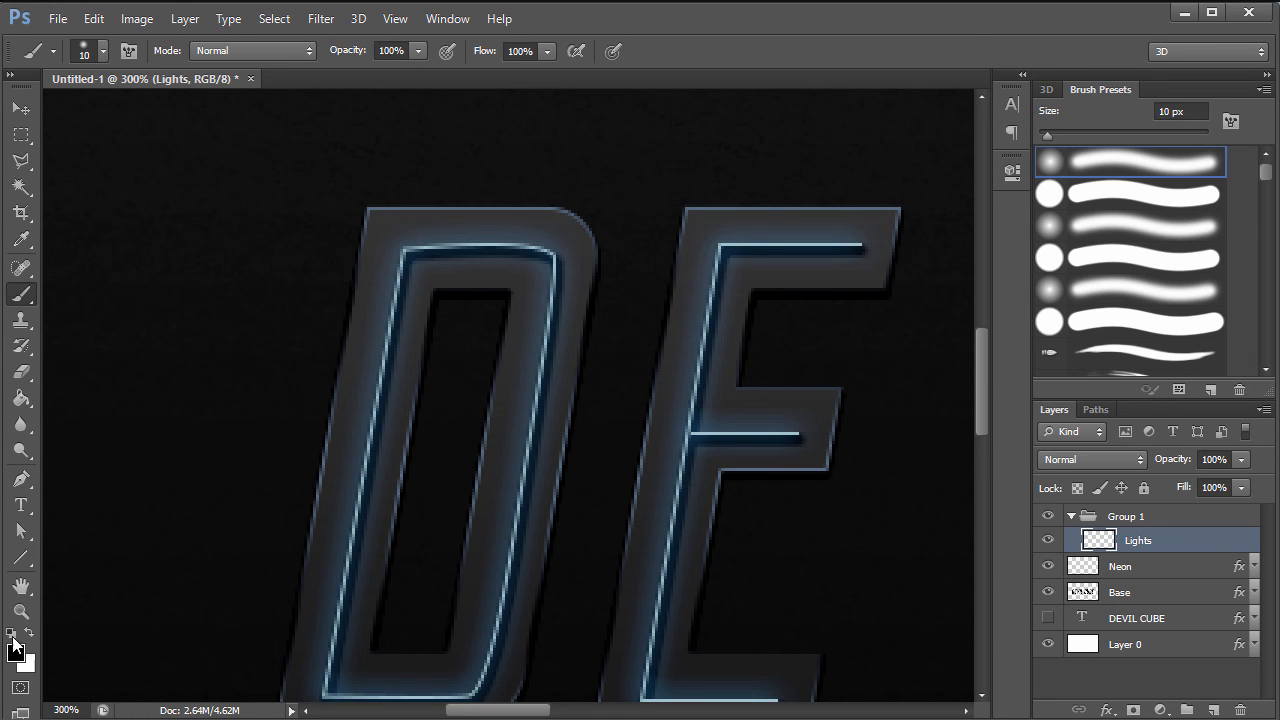
pyautogui.click(30, 635)
pyautogui.click(401, 250)
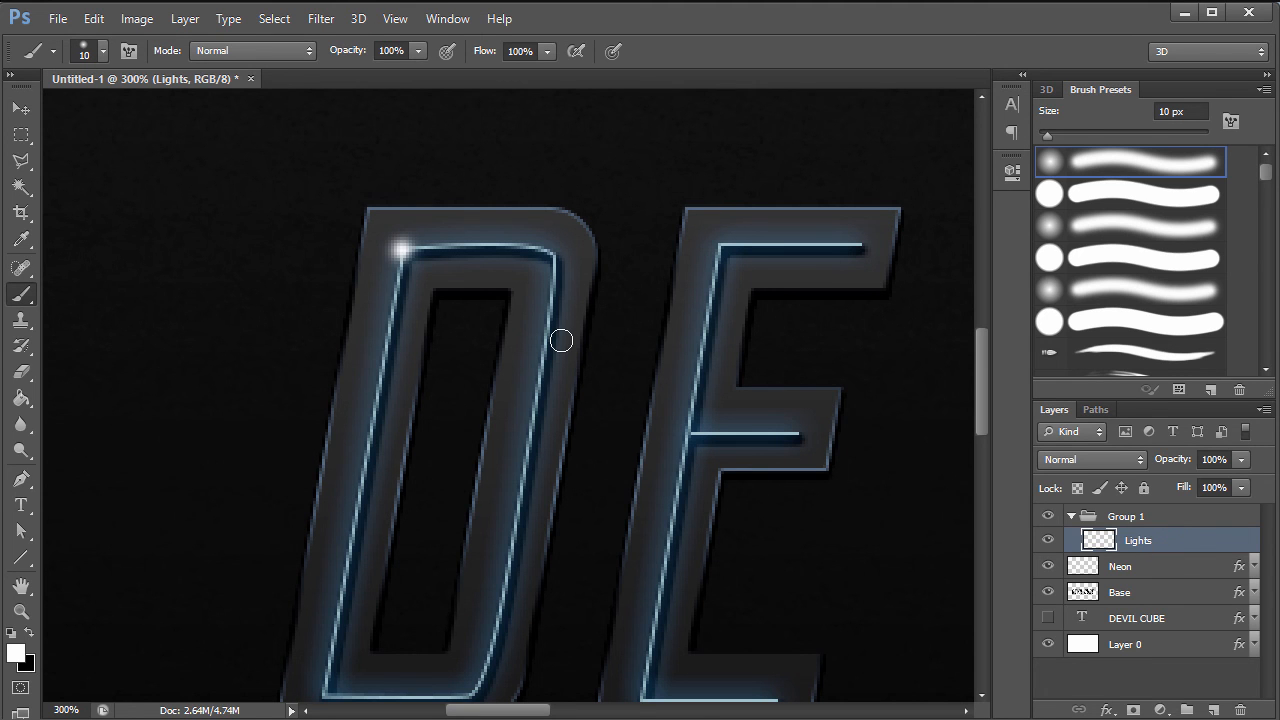
pyautogui.hotkey('ctrl', 'z')
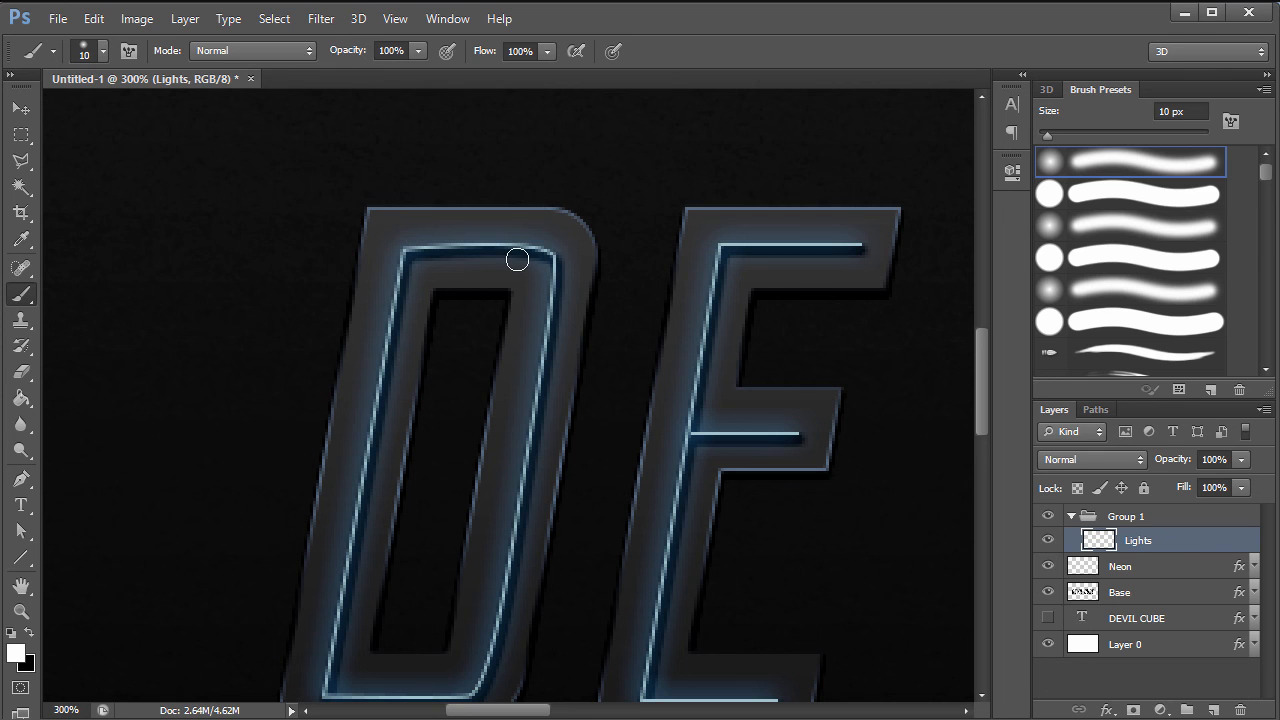
pyautogui.press('[')
pyautogui.press('[')
# - Dot white lights on the line ends and corners of the D and E
pyautogui.click(405, 250)
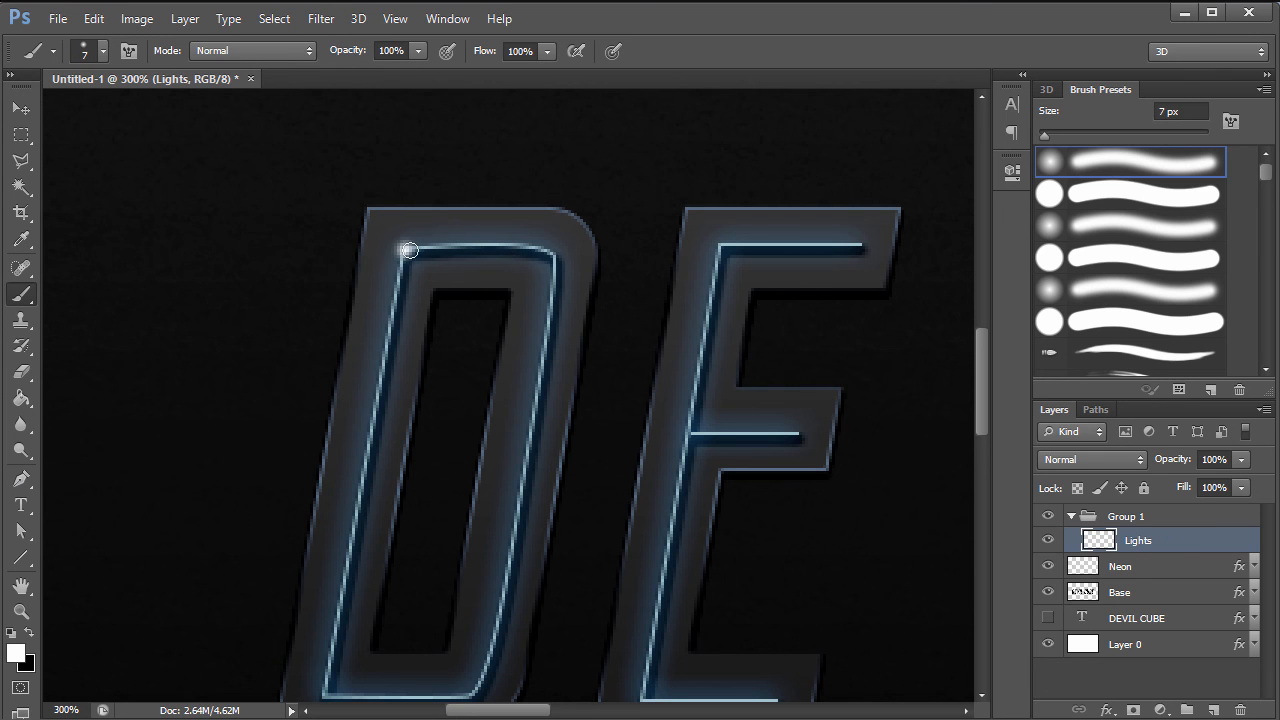
pyautogui.click(530, 451)
pyautogui.moveTo(979, 371); pyautogui.dragTo(982, 386)
pyautogui.click(327, 610)
pyautogui.click(777, 619)
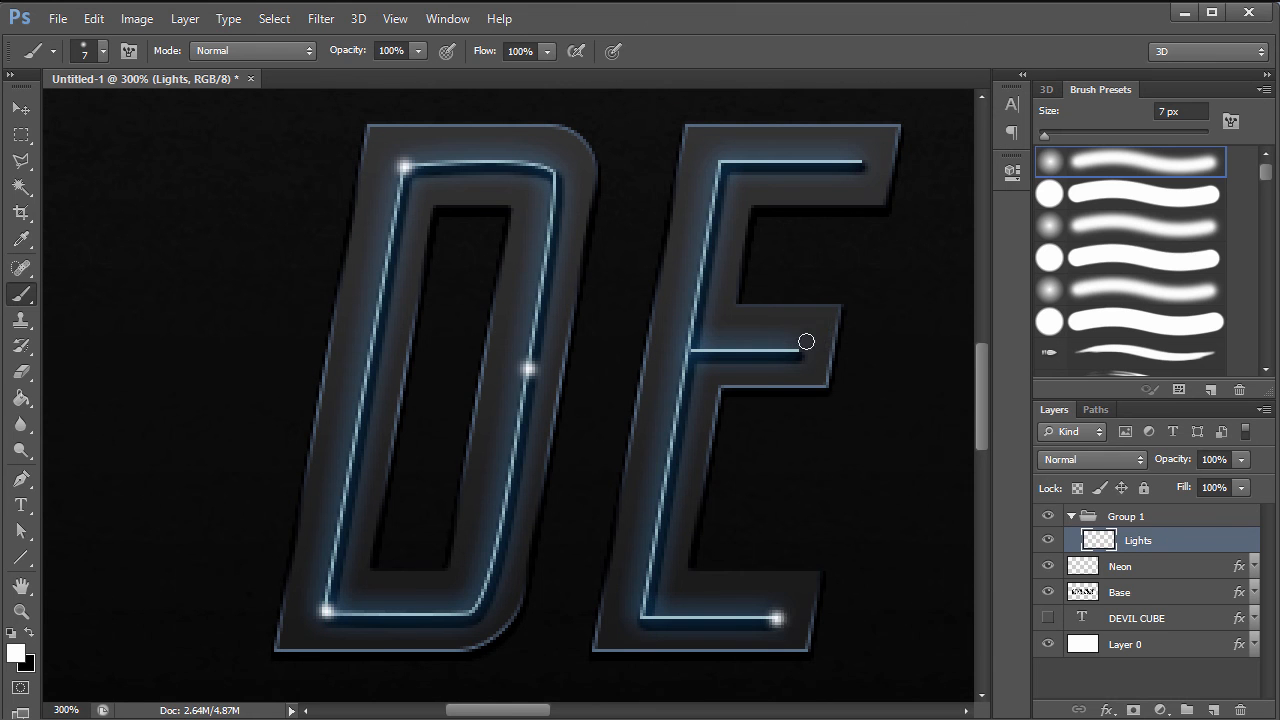
pyautogui.click(798, 351)
pyautogui.click(690, 351)
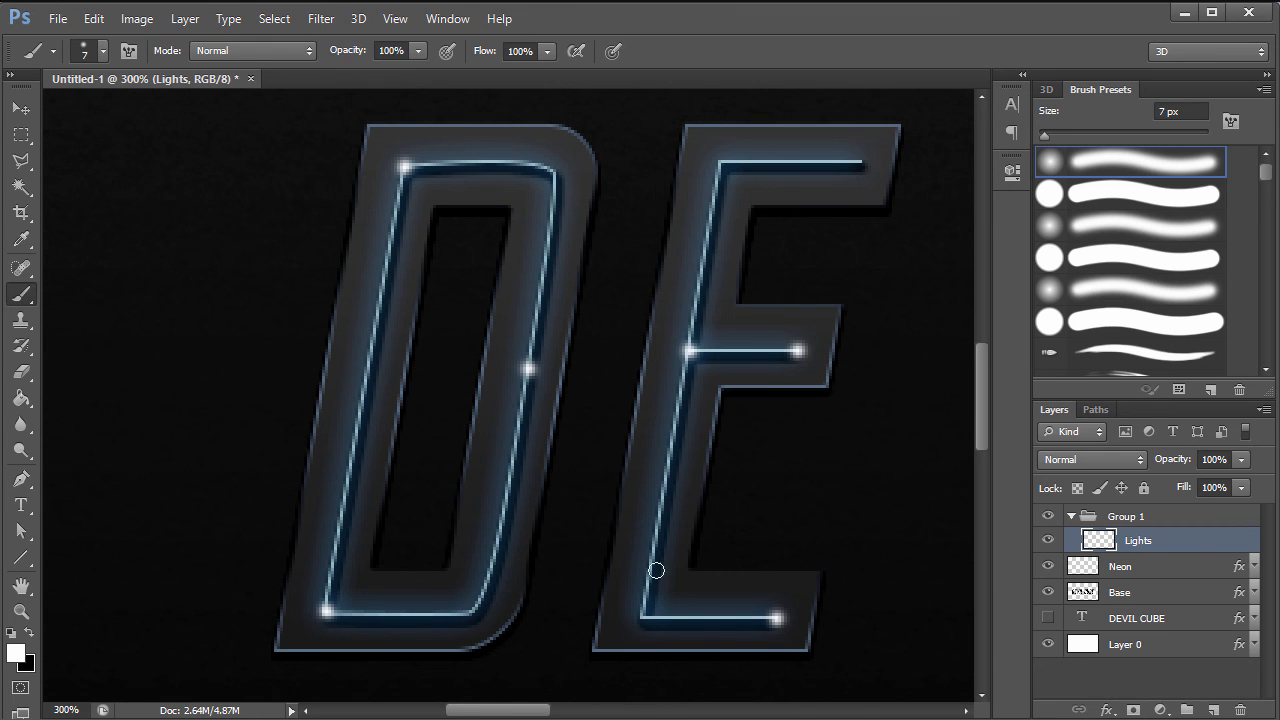
pyautogui.click(640, 620)
pyautogui.click(722, 163)
pyautogui.click(865, 163)
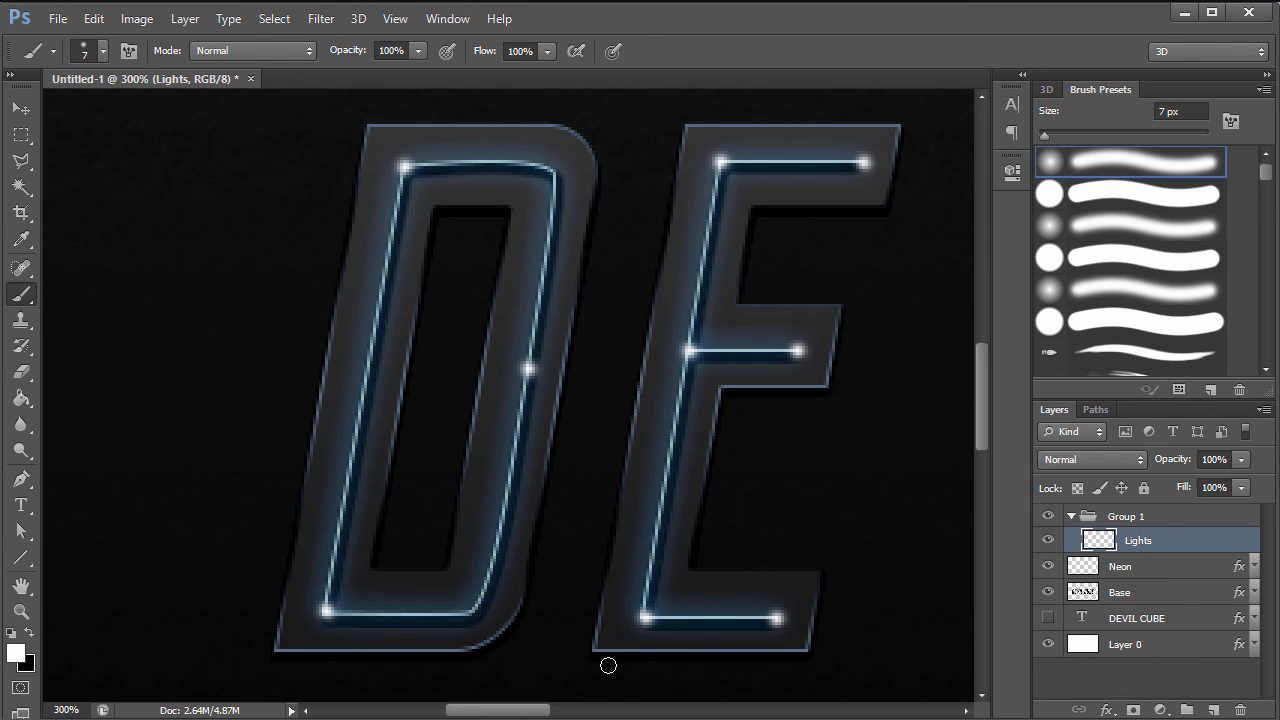
# - Add white light dots at the ends of the V, I and L
pyautogui.moveTo(540, 711); pyautogui.dragTo(593, 713)
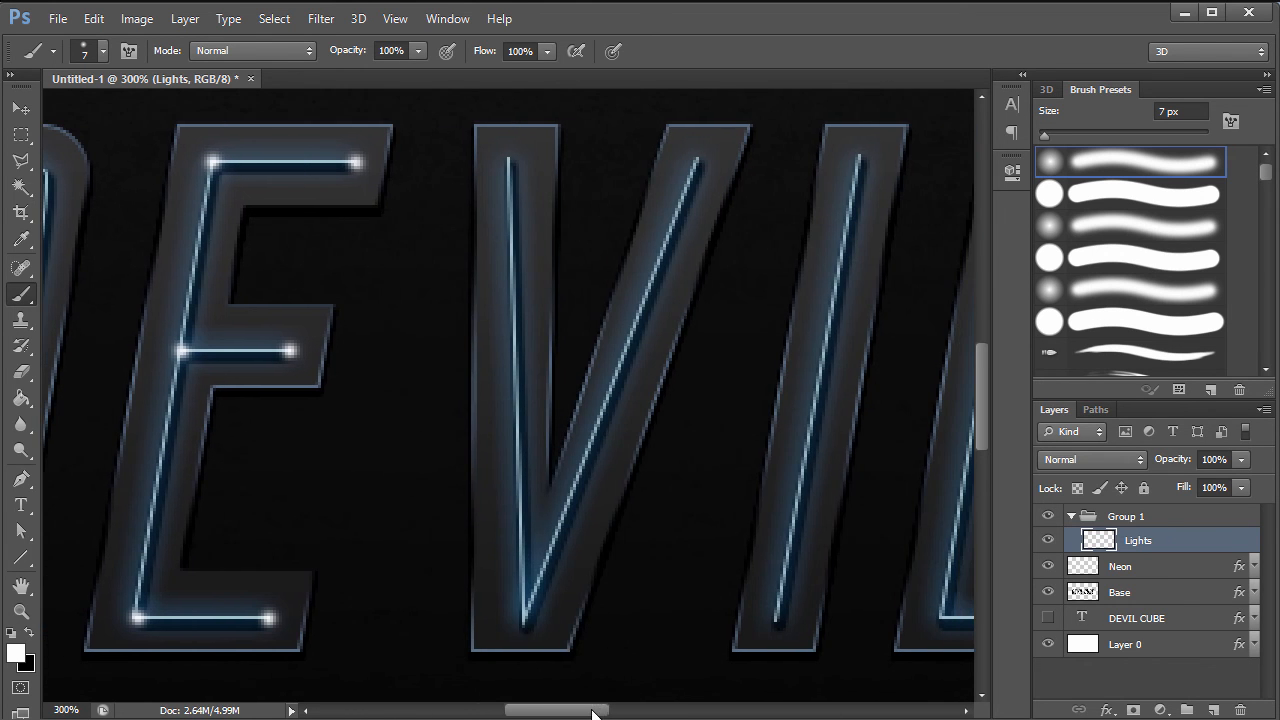
pyautogui.click(525, 627)
pyautogui.click(508, 160)
pyautogui.click(699, 161)
pyautogui.click(861, 155)
pyautogui.click(775, 625)
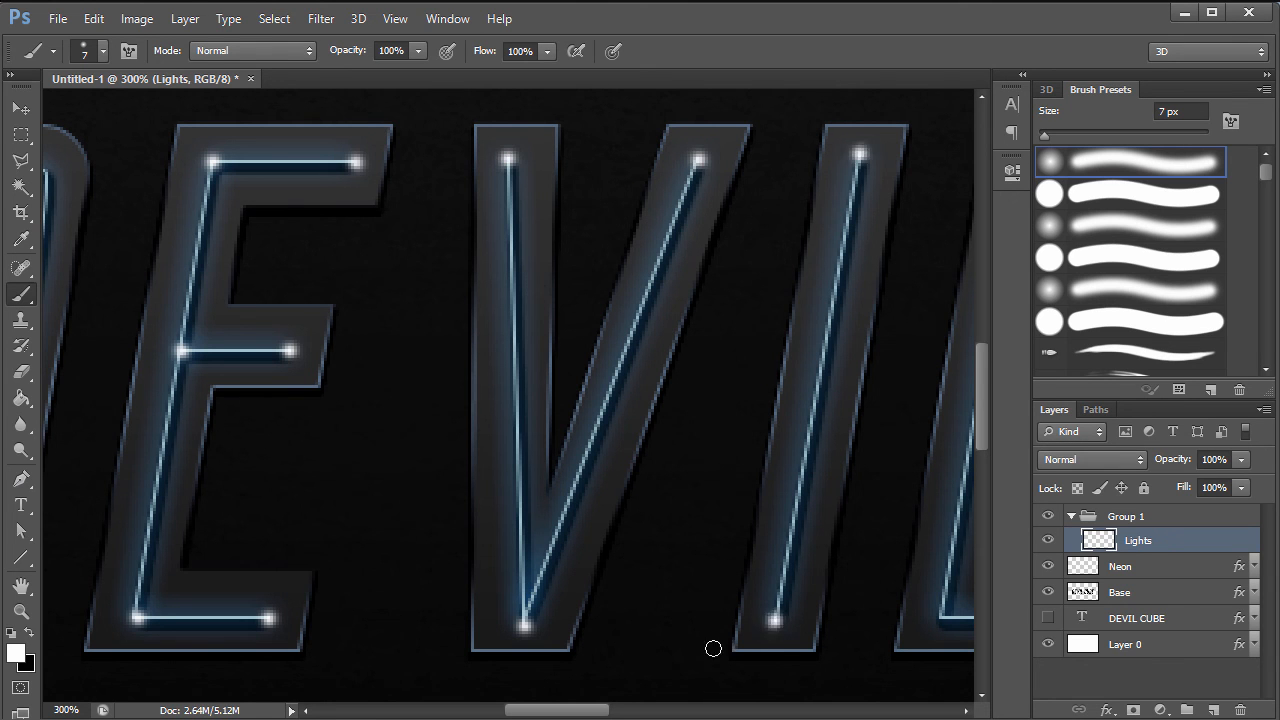
pyautogui.moveTo(570, 710); pyautogui.dragTo(623, 710)
pyautogui.click(608, 619)
pyautogui.click(549, 155)
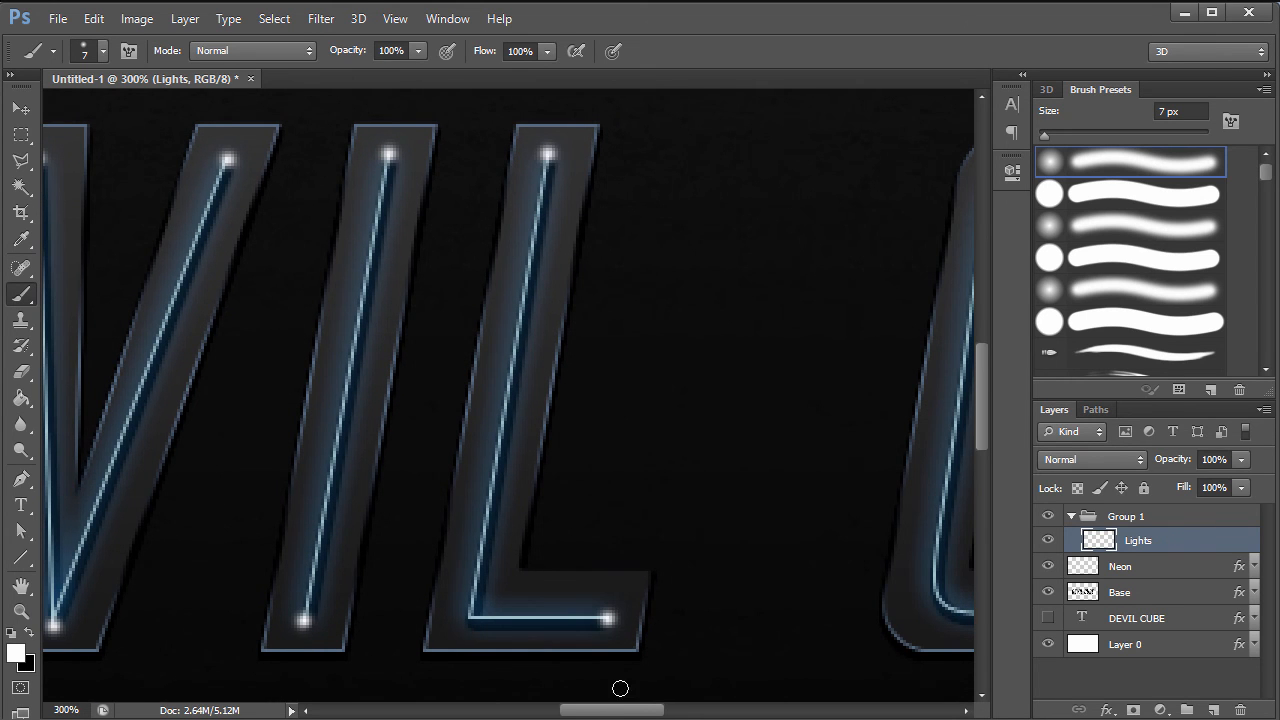
# - Add white light dots along the C and at the ends of the U
pyautogui.moveTo(614, 710); pyautogui.dragTo(671, 710)
pyautogui.click(620, 548)
pyautogui.click(476, 484)
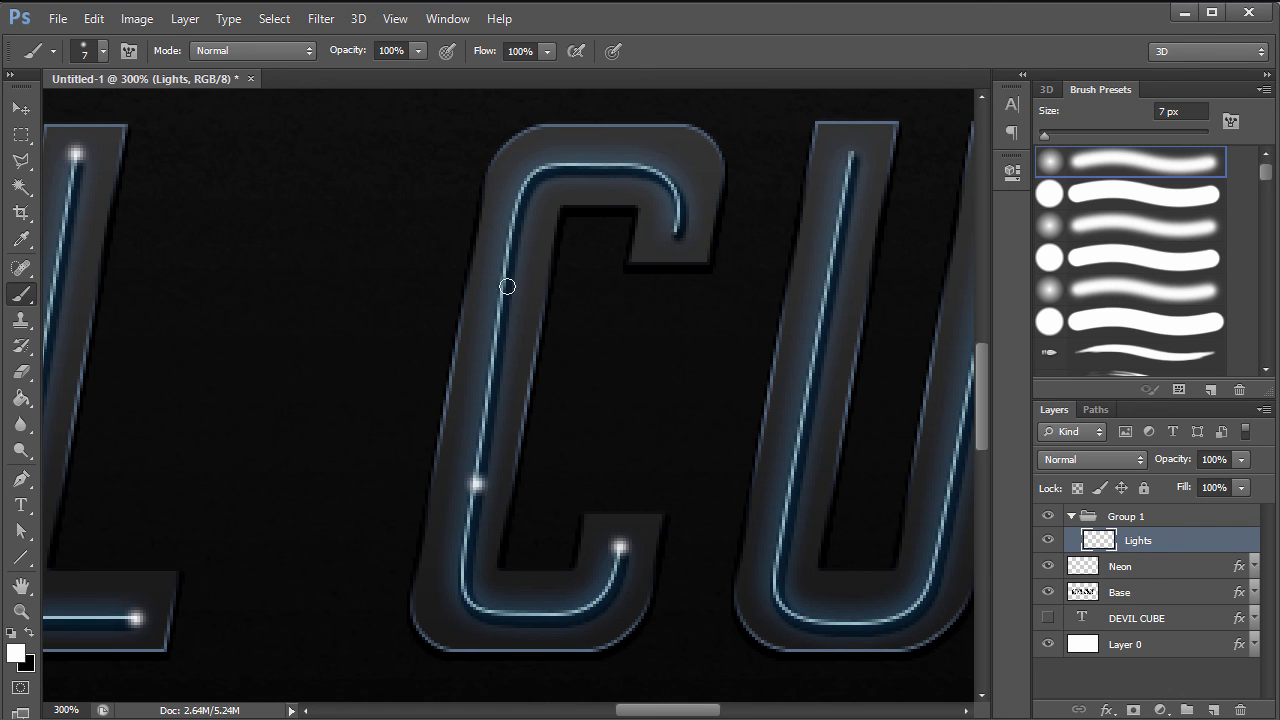
pyautogui.click(505, 270)
pyautogui.click(678, 232)
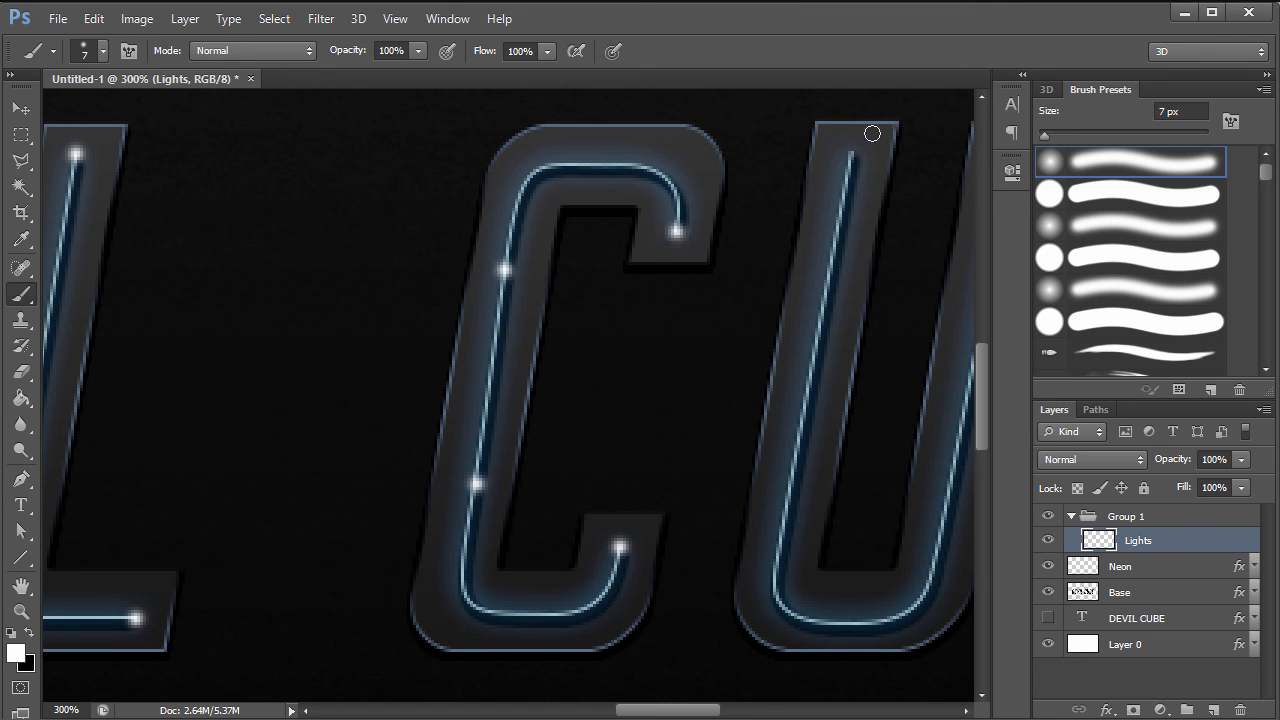
pyautogui.click(852, 154)
pyautogui.click(842, 625)
pyautogui.moveTo(680, 714); pyautogui.dragTo(718, 714)
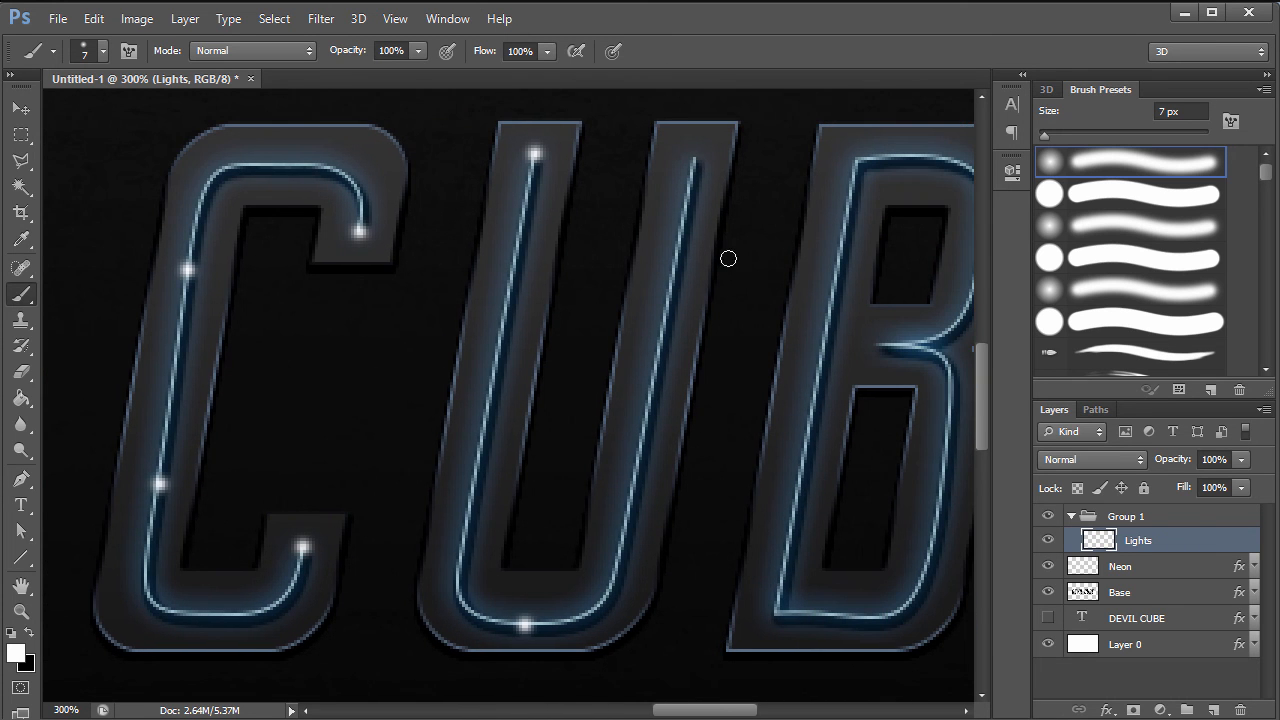
pyautogui.click(695, 158)
# - Place white light dots on the B's corners, redoing two misplaced ones
pyautogui.click(882, 344)
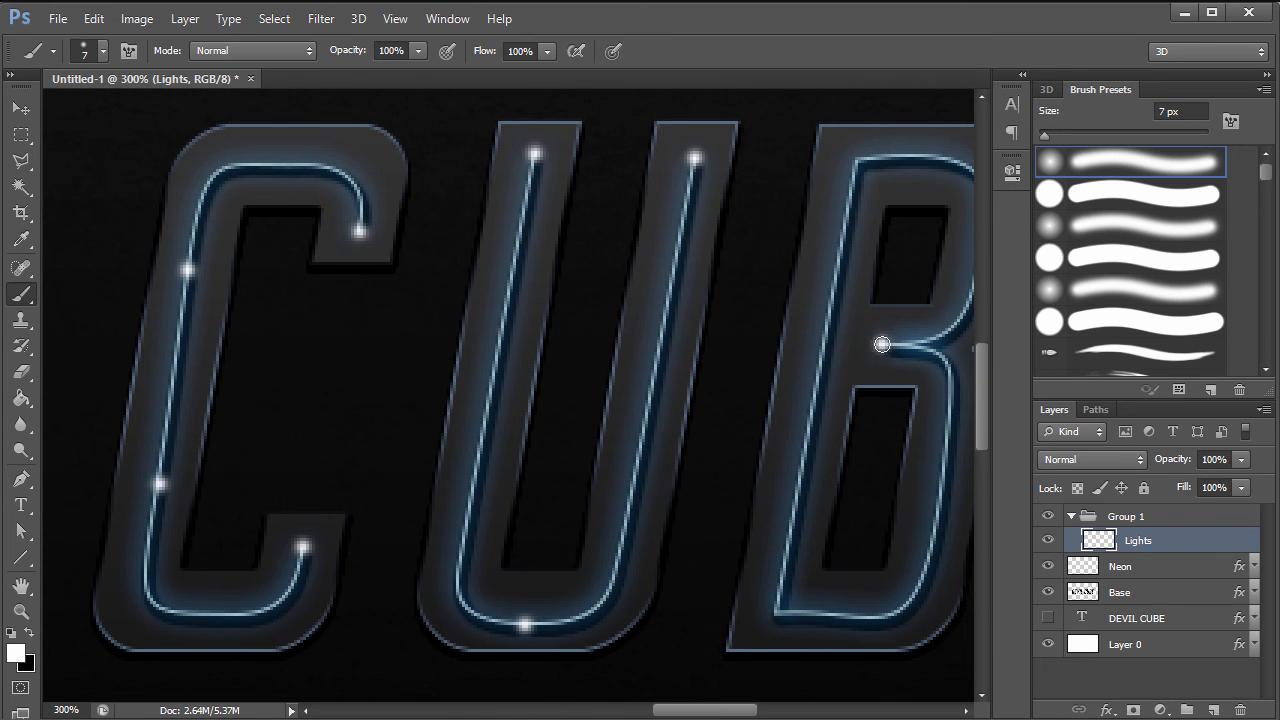
pyautogui.click(797, 498)
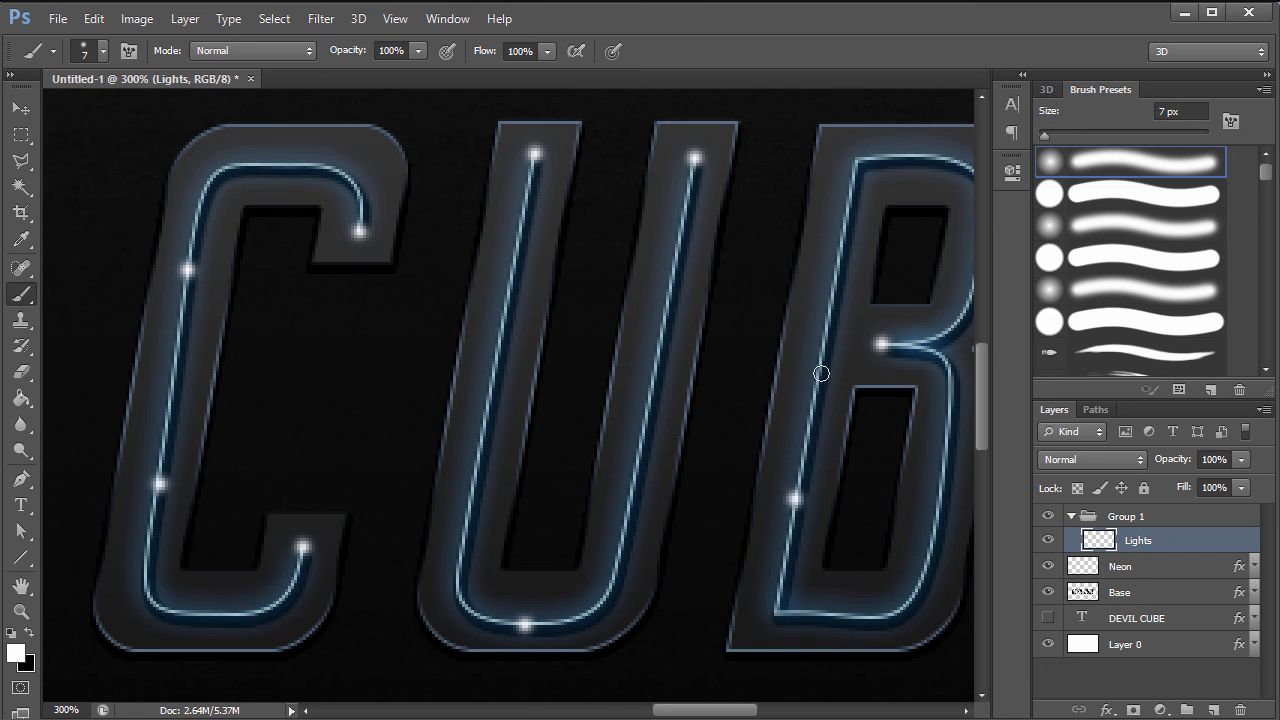
pyautogui.click(860, 163)
pyautogui.hotkey('ctrl', 'alt', 'z')
pyautogui.hotkey('ctrl', 'alt', 'z')
pyautogui.click(776, 614)
pyautogui.click(857, 160)
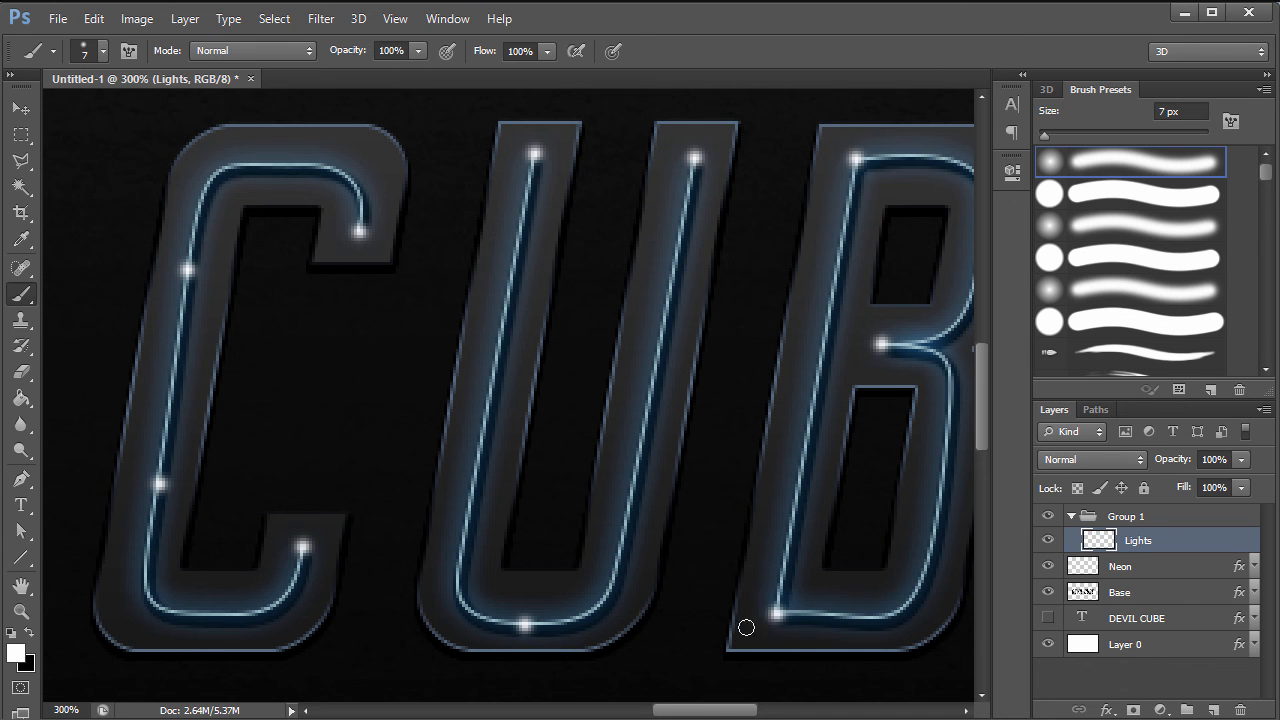
# - Add white light dots at the corners and arm ends of the last E
pyautogui.moveTo(713, 713); pyautogui.dragTo(775, 713)
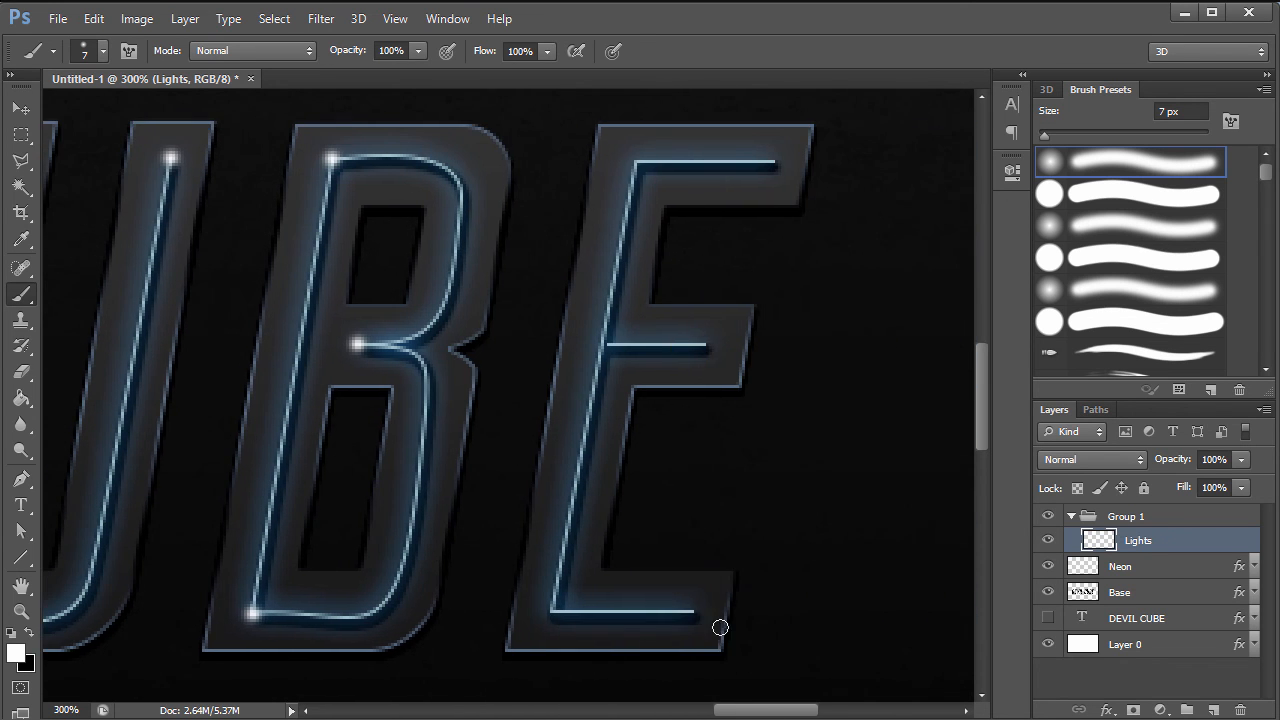
pyautogui.click(695, 612)
pyautogui.click(551, 610)
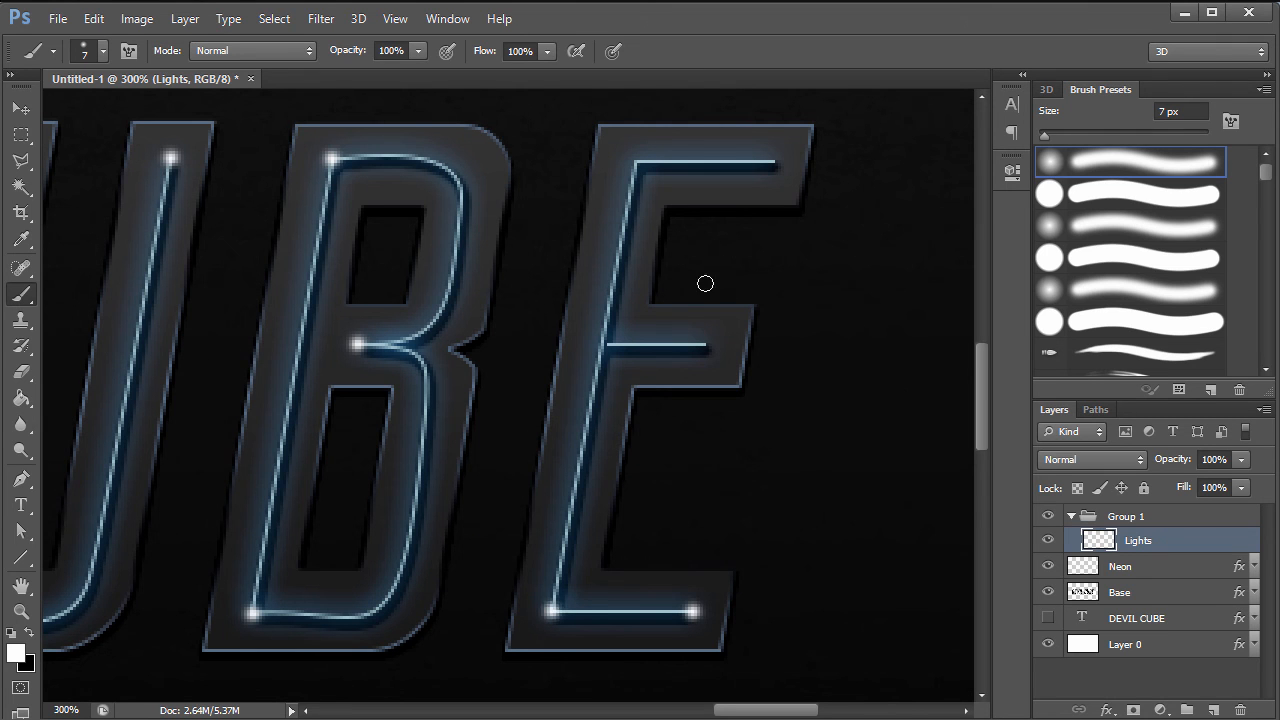
pyautogui.click(707, 347)
pyautogui.click(604, 347)
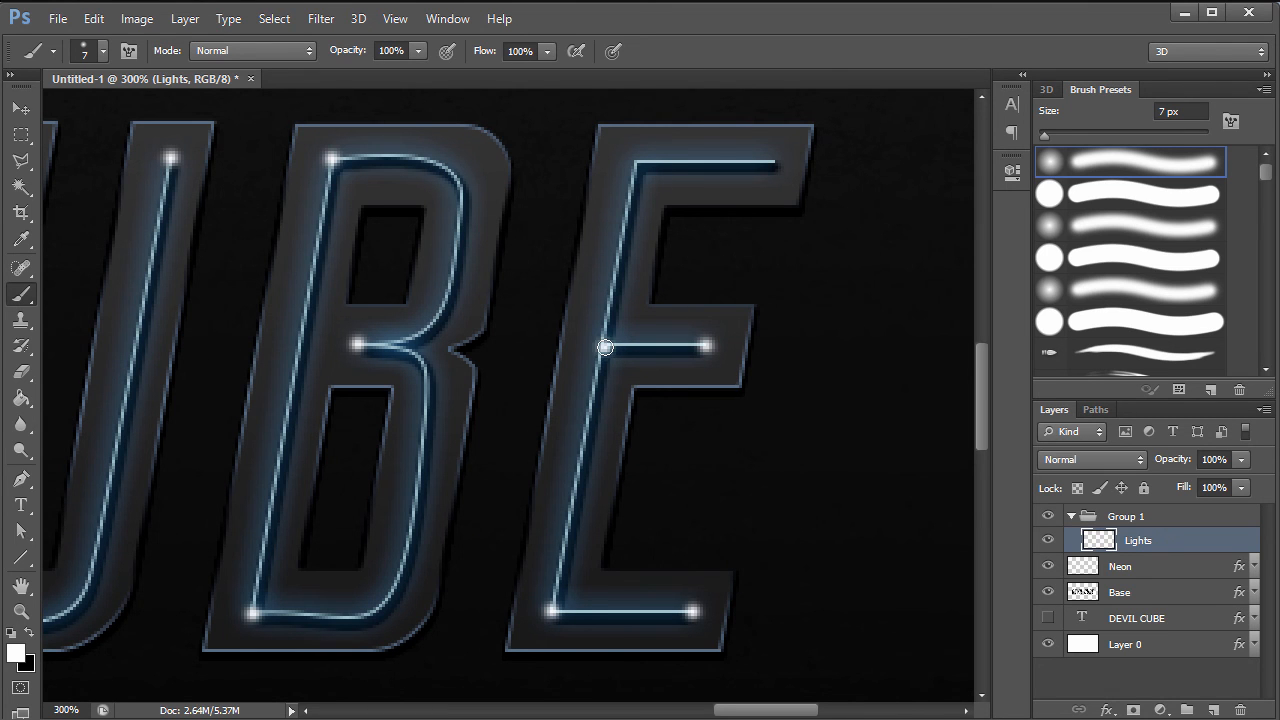
pyautogui.click(639, 161)
pyautogui.click(777, 161)
# - Fit the text in view and try a lower opacity on the Lights layer
pyautogui.hotkey('ctrl', '0')
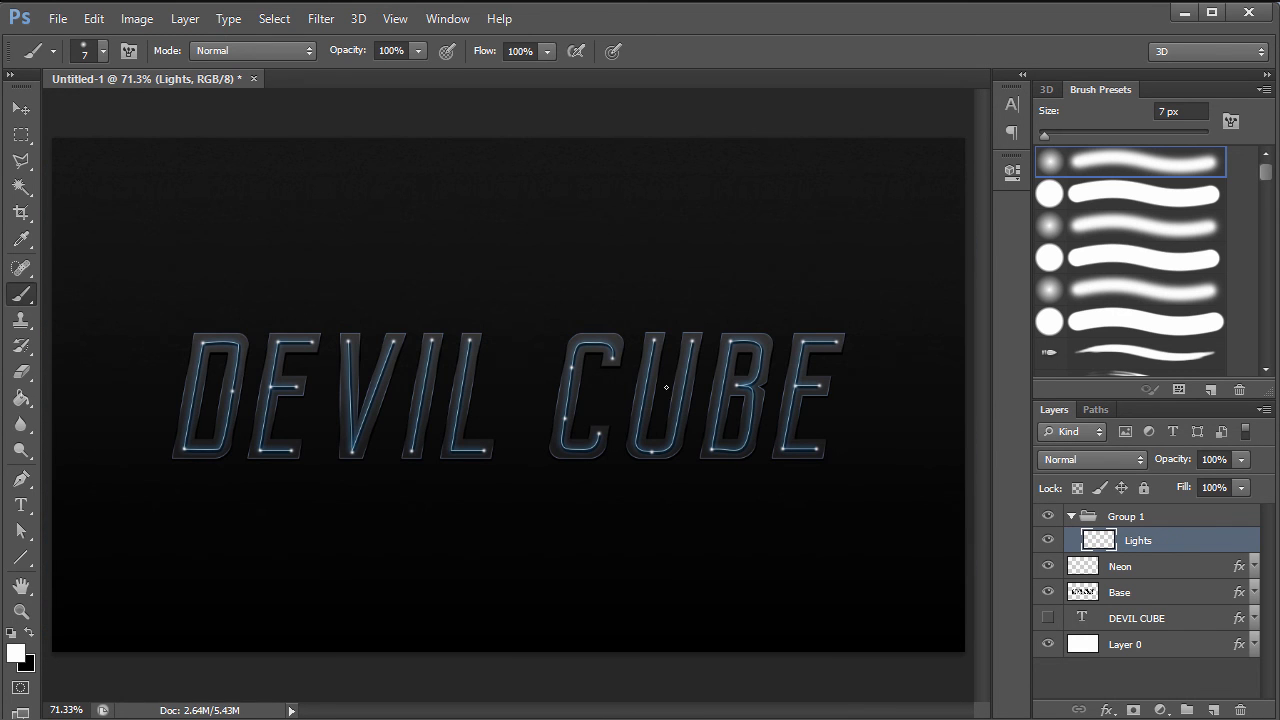
pyautogui.click(1181, 463)
pyautogui.write('50')
pyautogui.press('BackSpace')
pyautogui.click(1138, 692)
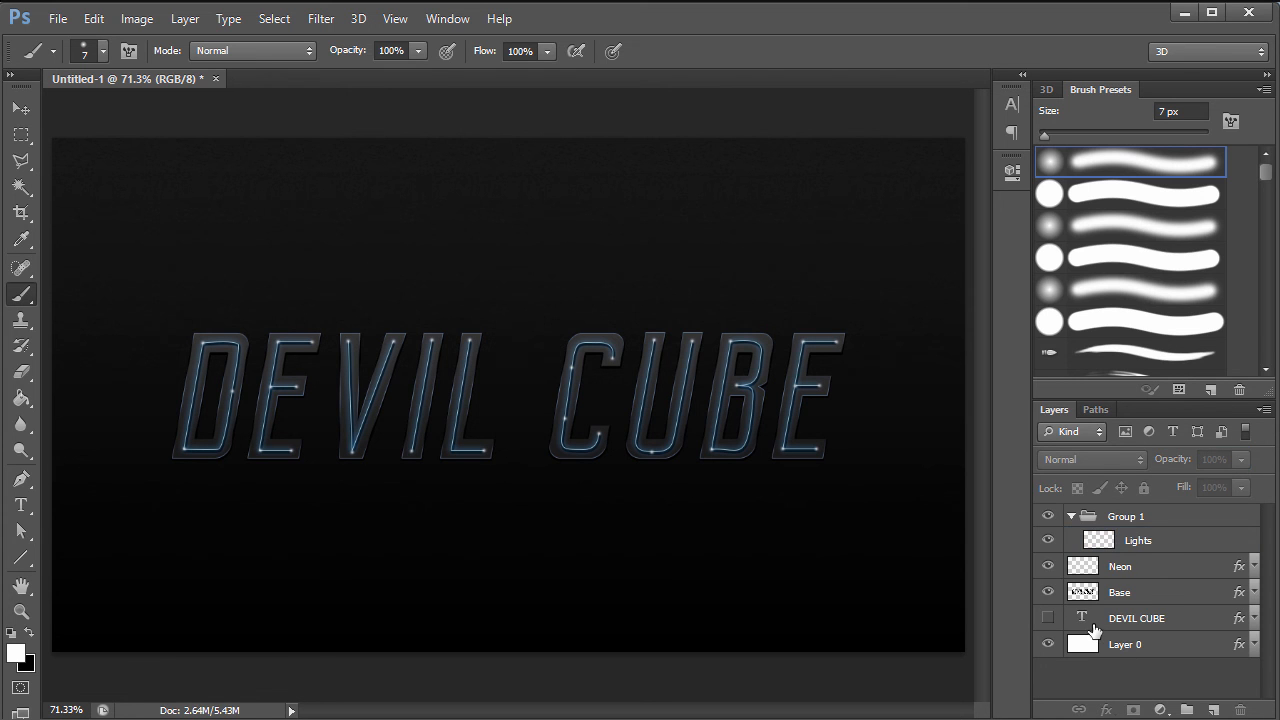
# - Duplicate Group 1, Neon and Base, rasterize the copies' styles, merge them, and hide the originals
pyautogui.click(1072, 516)
pyautogui.click(1090, 518)
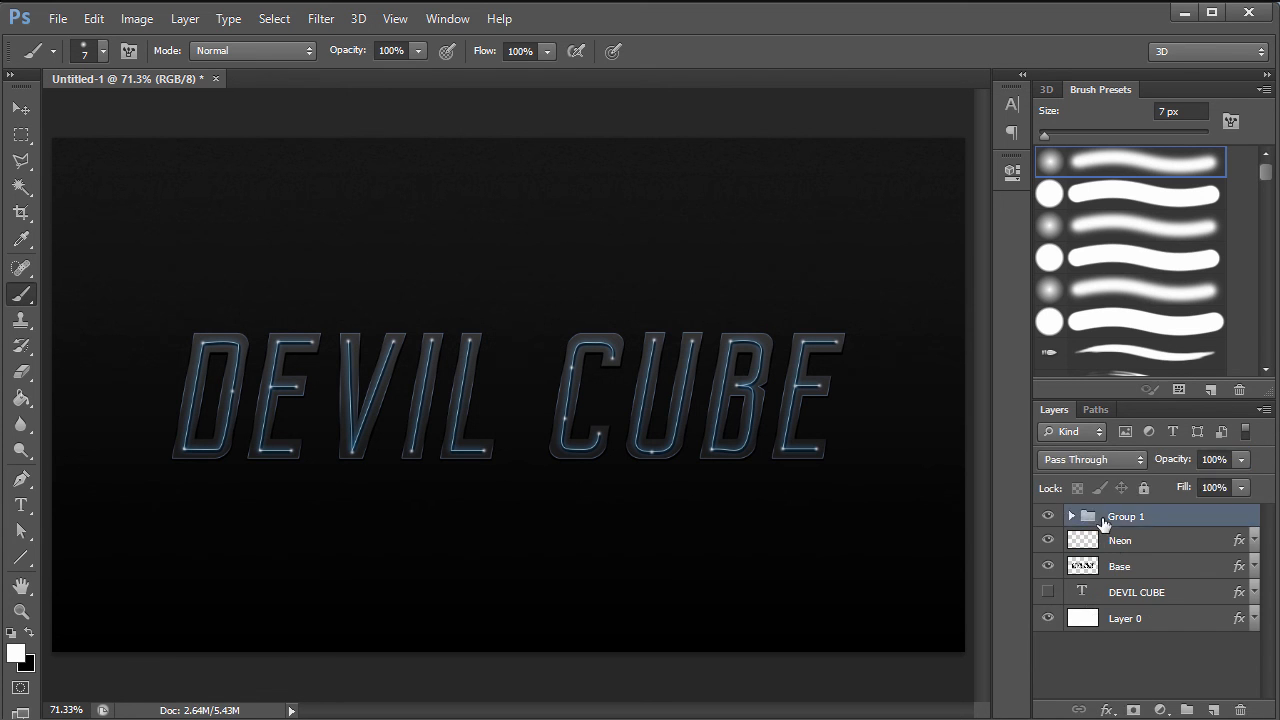
pyautogui.keyDown('shift'); pyautogui.click(1115, 566); pyautogui.keyUp('shift')
pyautogui.hotkey('ctrl', 'j')
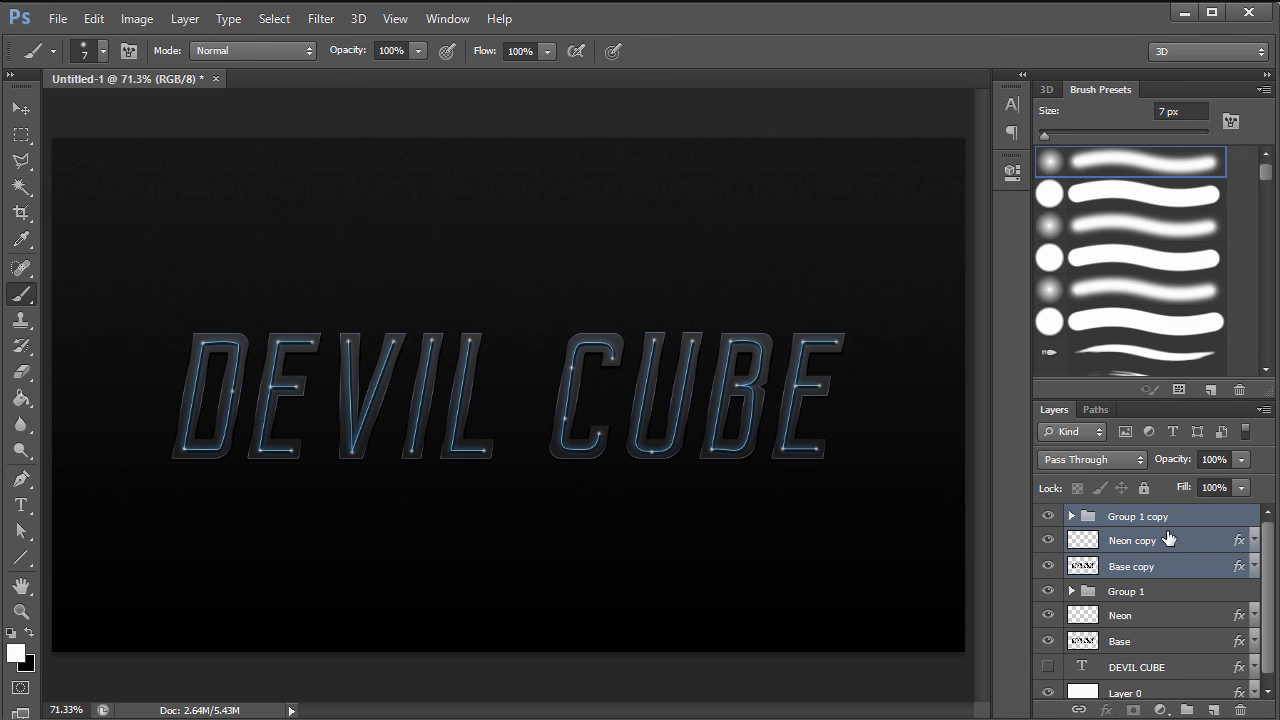
pyautogui.rightClick(1150, 546)
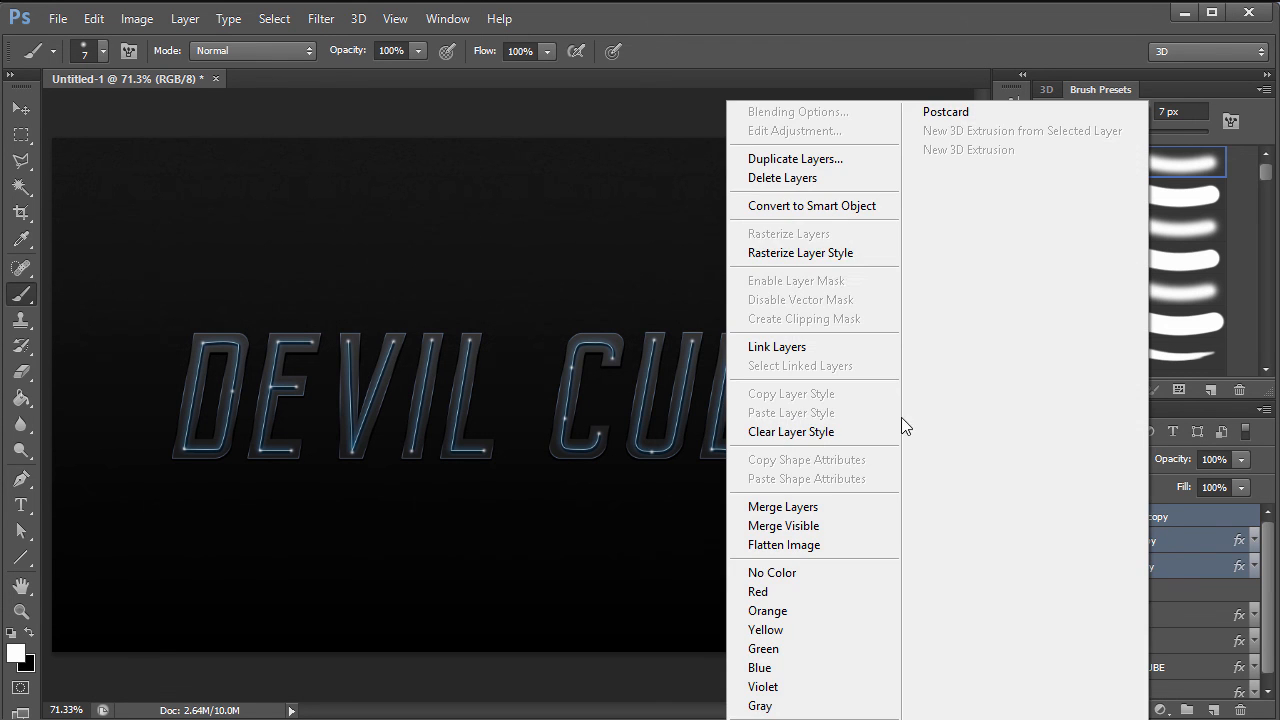
pyautogui.click(830, 255)
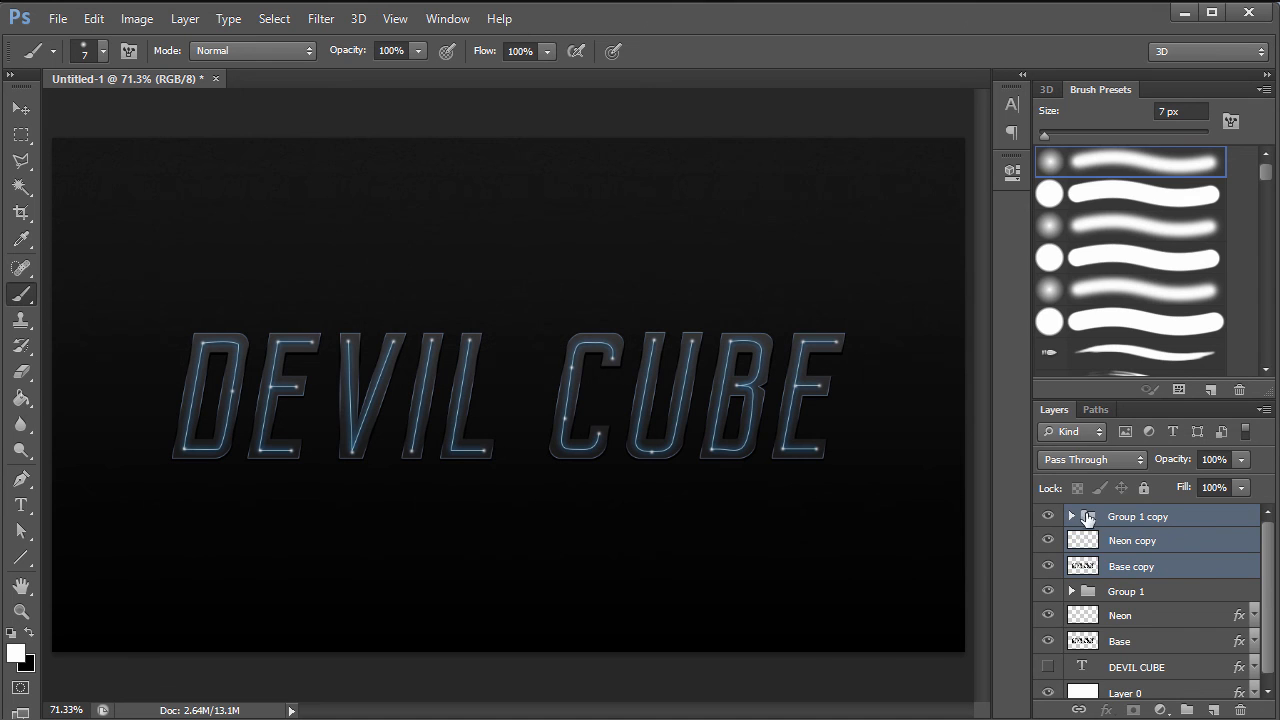
pyautogui.rightClick(1182, 531)
pyautogui.click(828, 507)
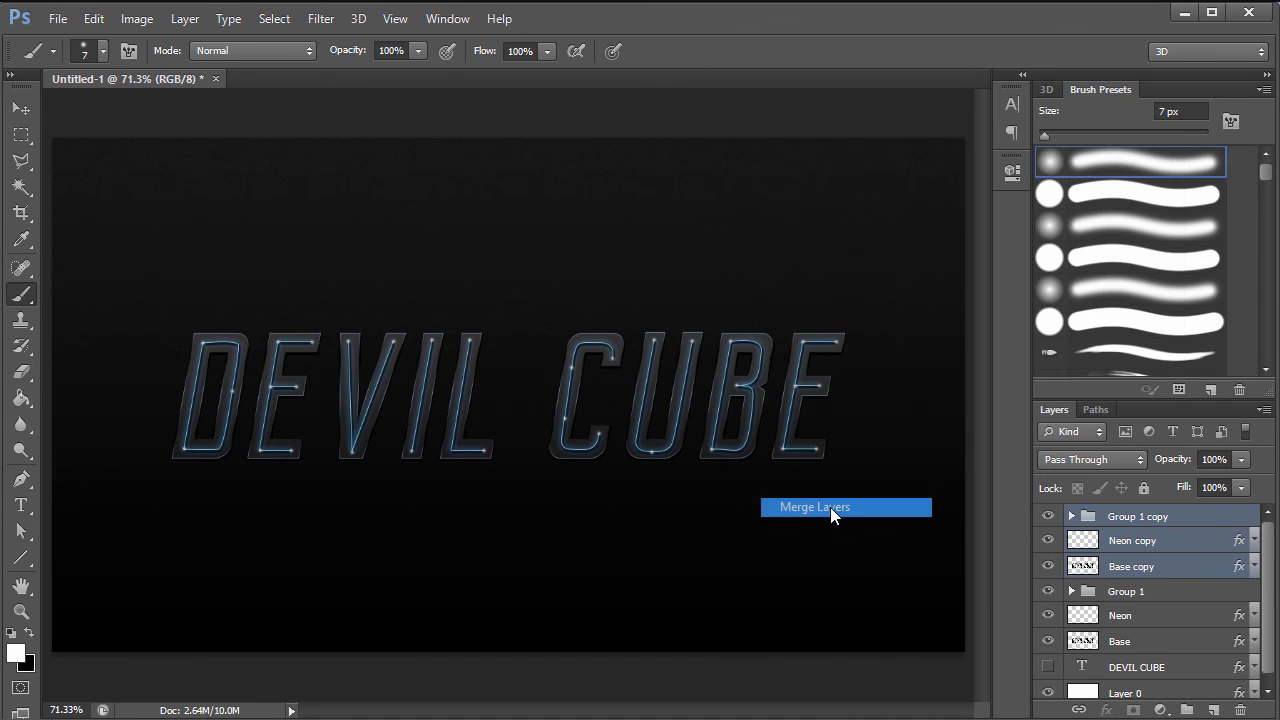
pyautogui.moveTo(1047, 542); pyautogui.dragTo(1048, 598)
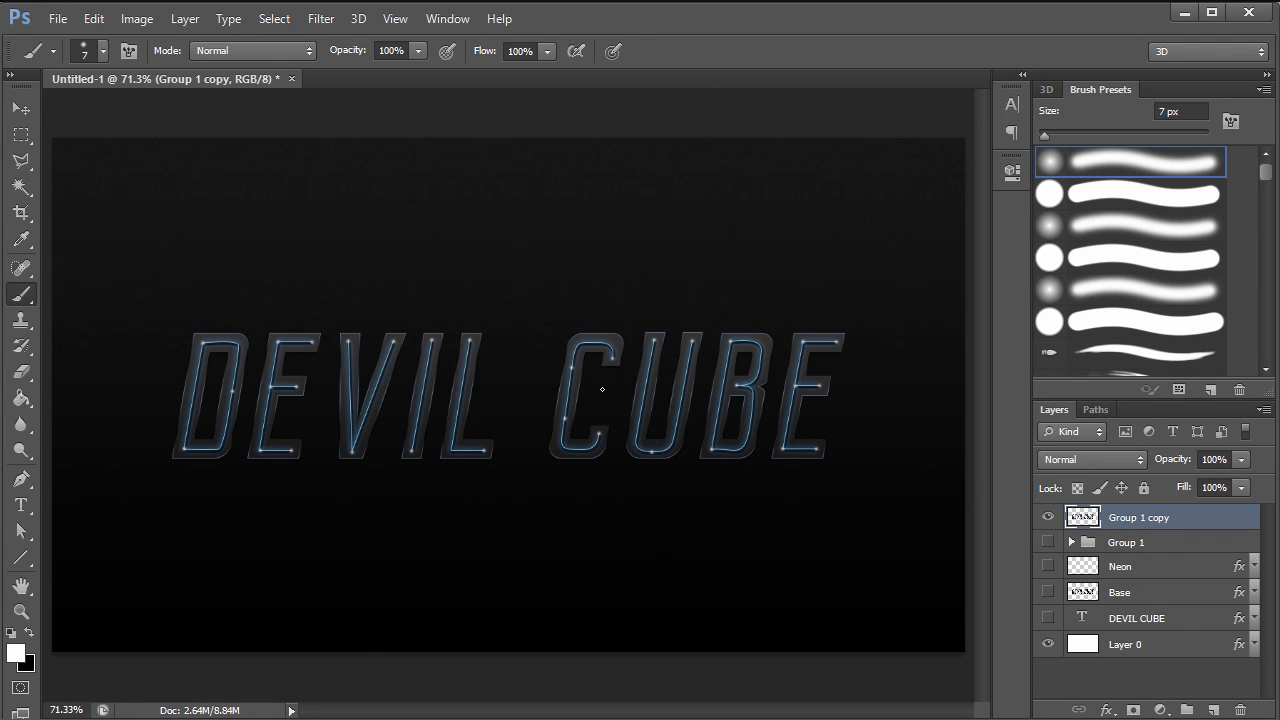
# - Undo a trial move of the merged copy and show Group 1, Neon and Base again
pyautogui.press('v')
pyautogui.moveTo(517, 380)
pyautogui.mouseDown()
pyautogui.moveTo(608, 346)
pyautogui.moveTo(556, 440)
pyautogui.mouseUp()
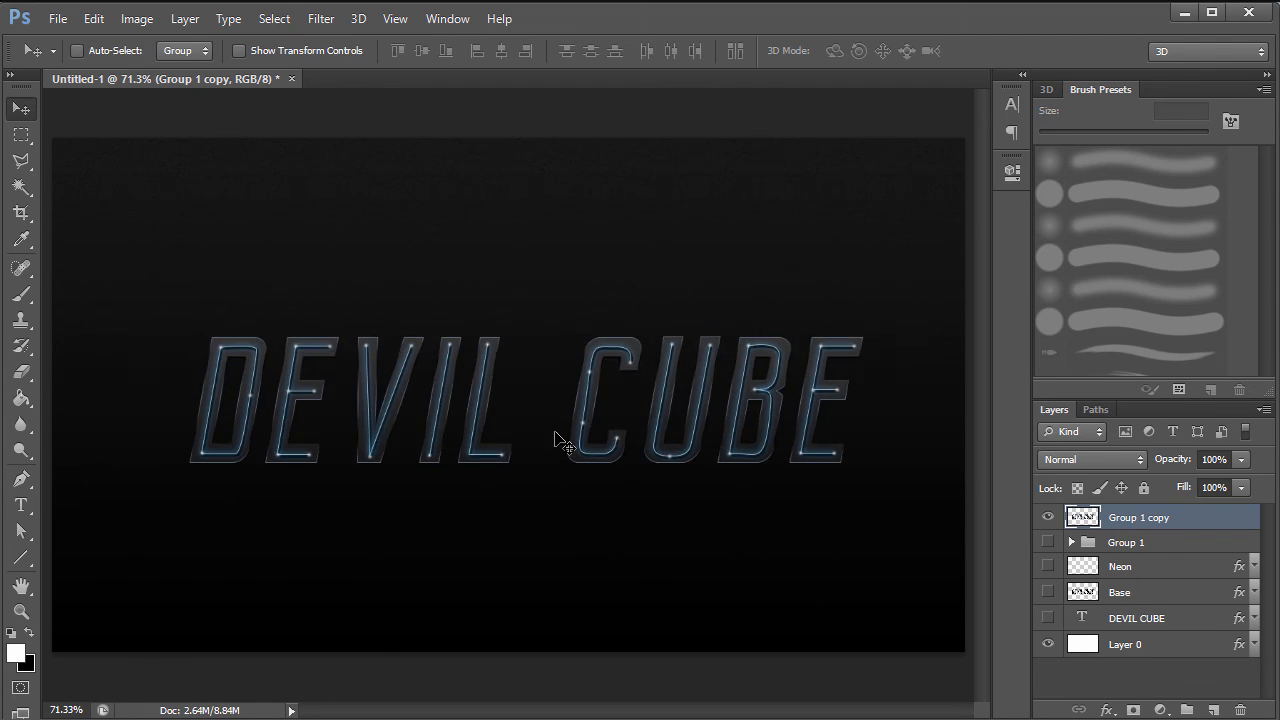
pyautogui.hotkey('ctrl', 'z')
pyautogui.moveTo(1048, 542); pyautogui.dragTo(1049, 598)
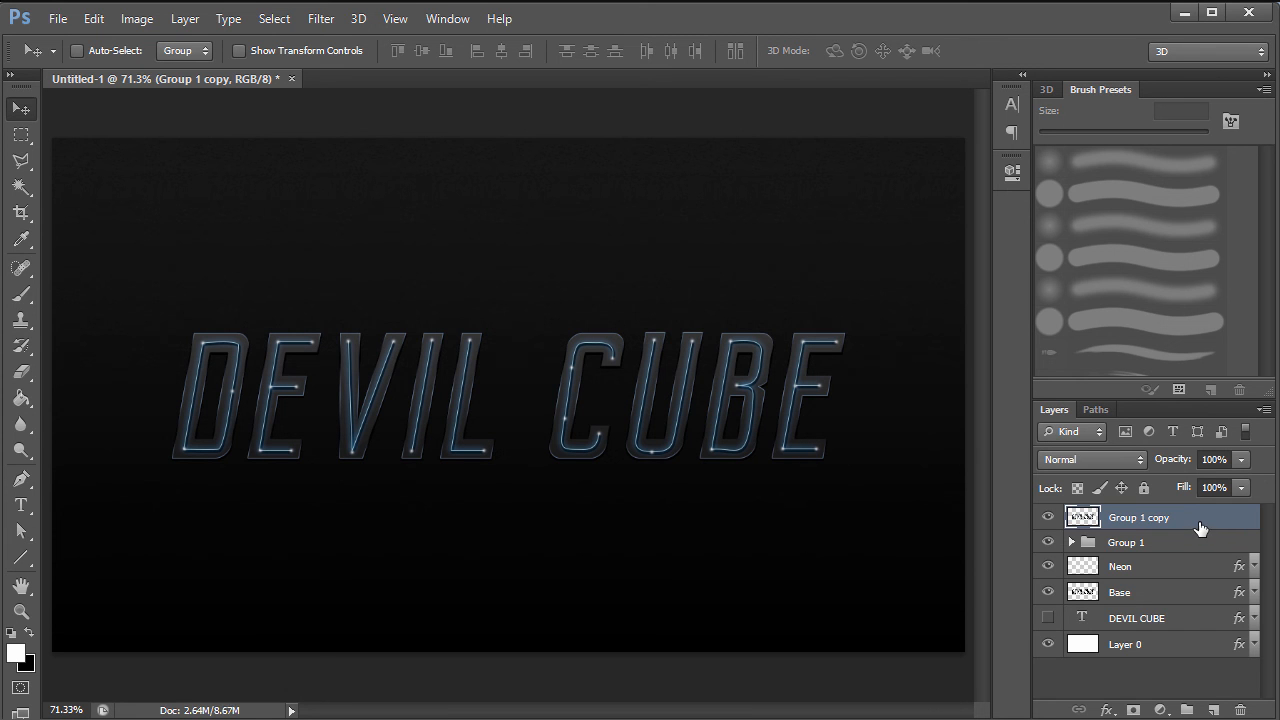
# - Blur Group 1 copy with a 10 px Gaussian Blur and duplicate it
pyautogui.click(320, 18)
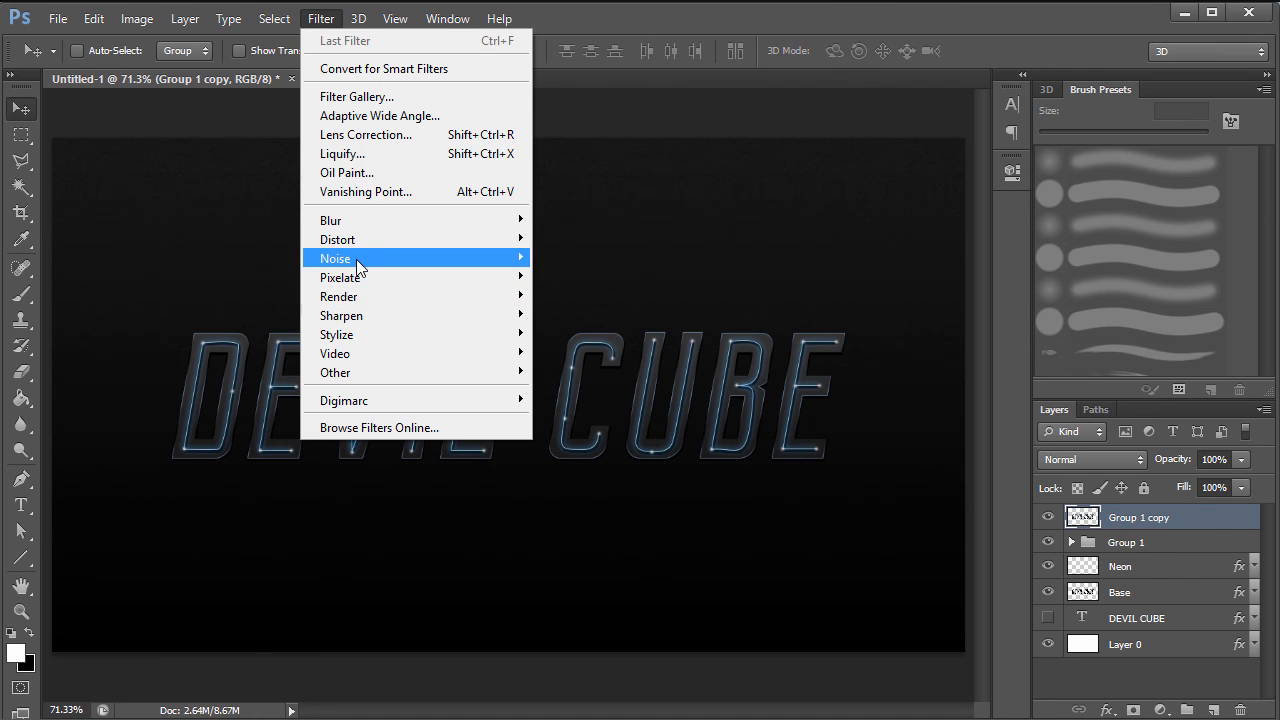
pyautogui.moveTo(356, 219)
pyautogui.click(604, 363)
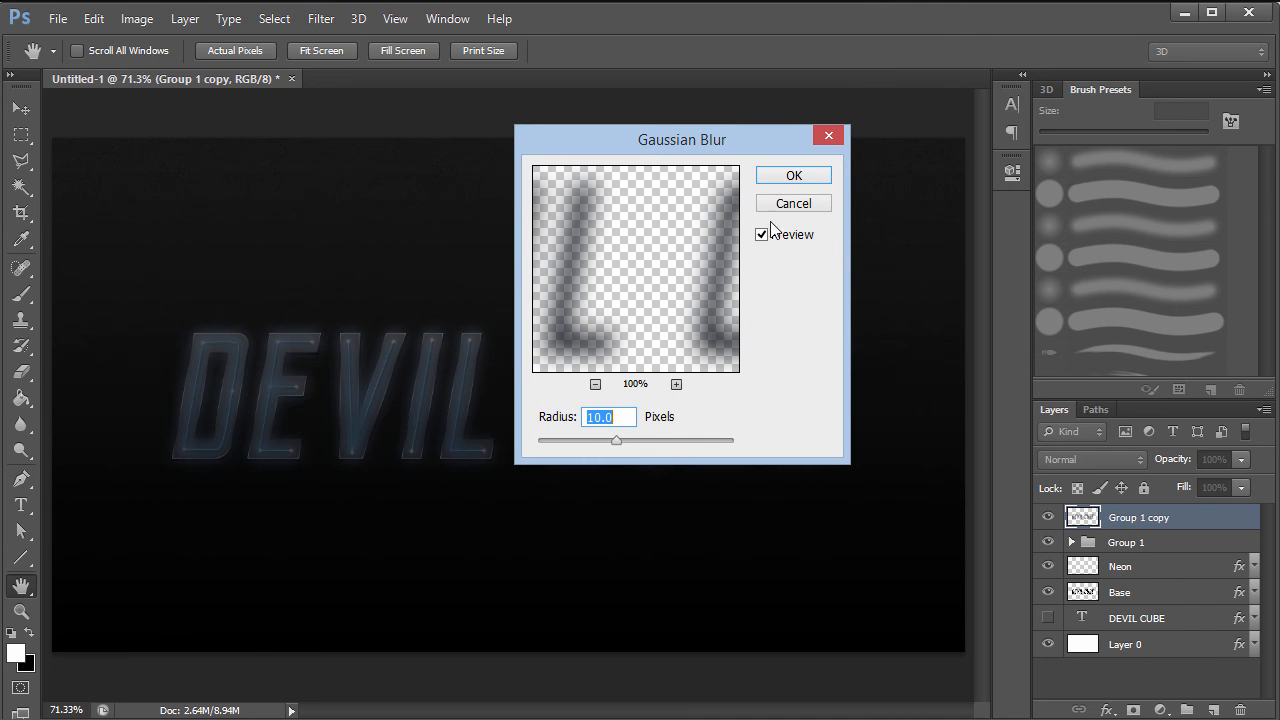
pyautogui.click(789, 177)
pyautogui.press('v')
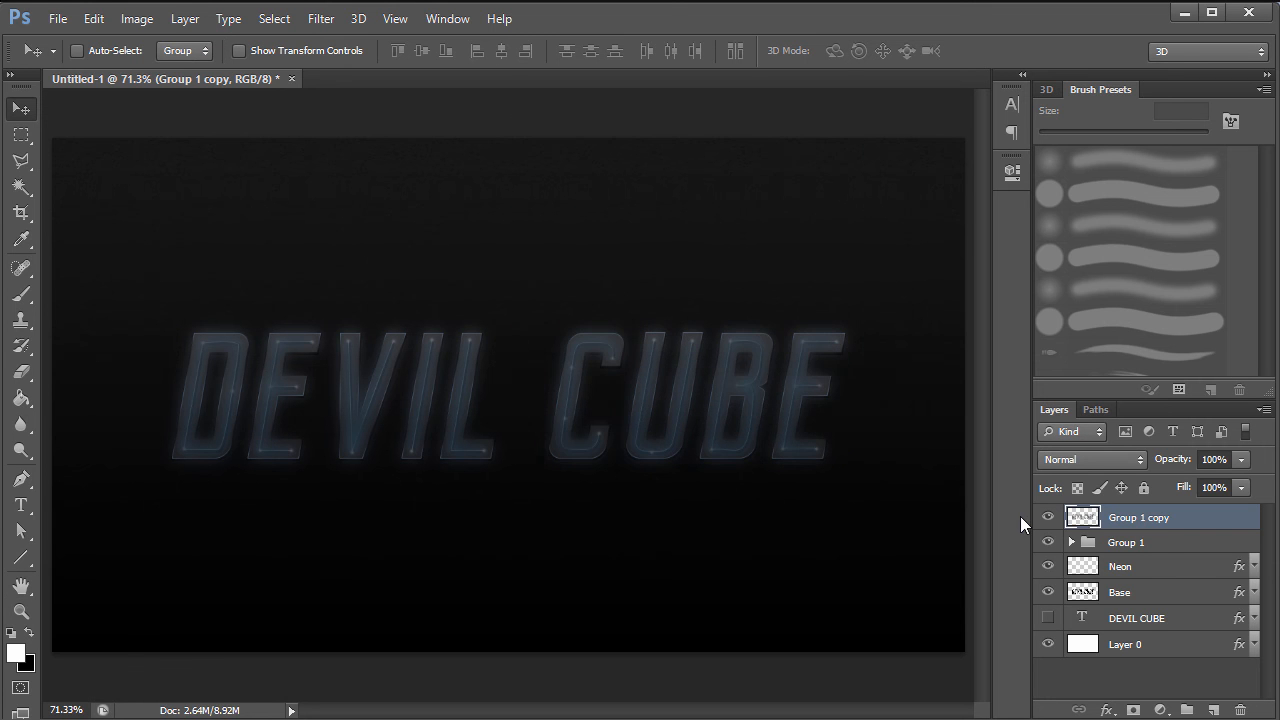
pyautogui.hotkey('ctrl', 'j')
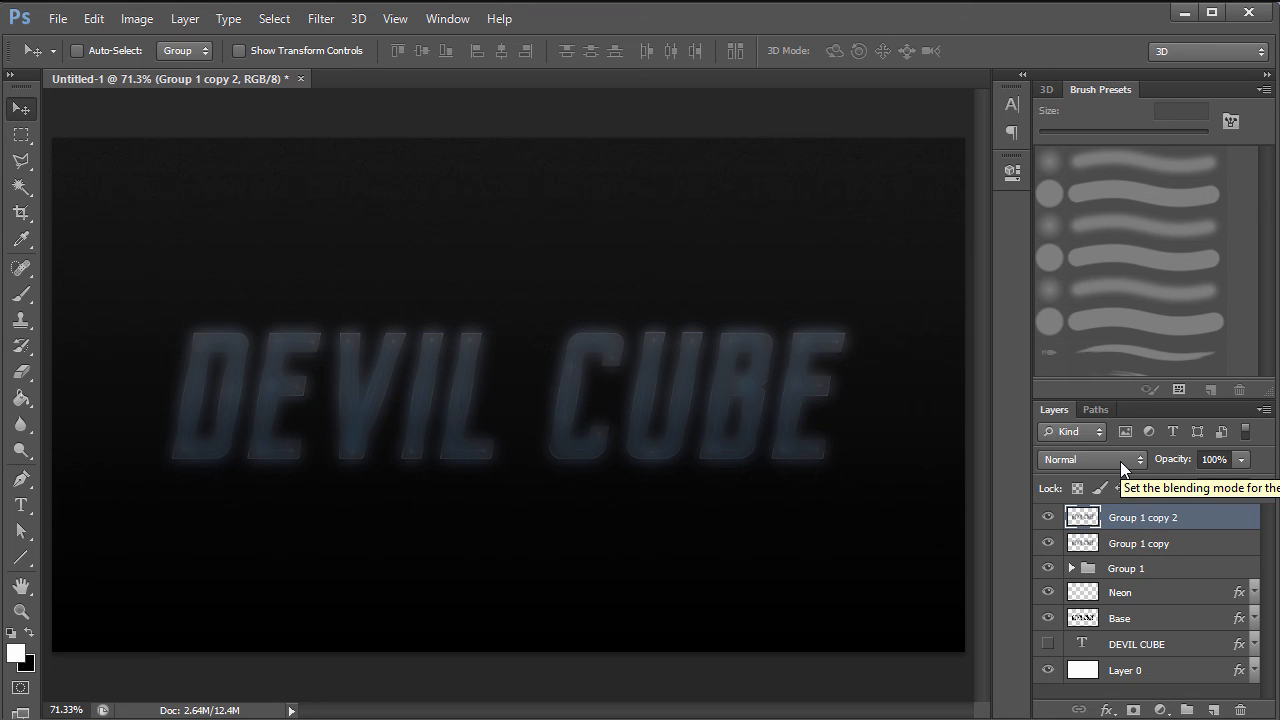
# - Set Group 1 copy 2 to Screen and Group 1 copy to Overlay blend mode
pyautogui.click(1121, 462)
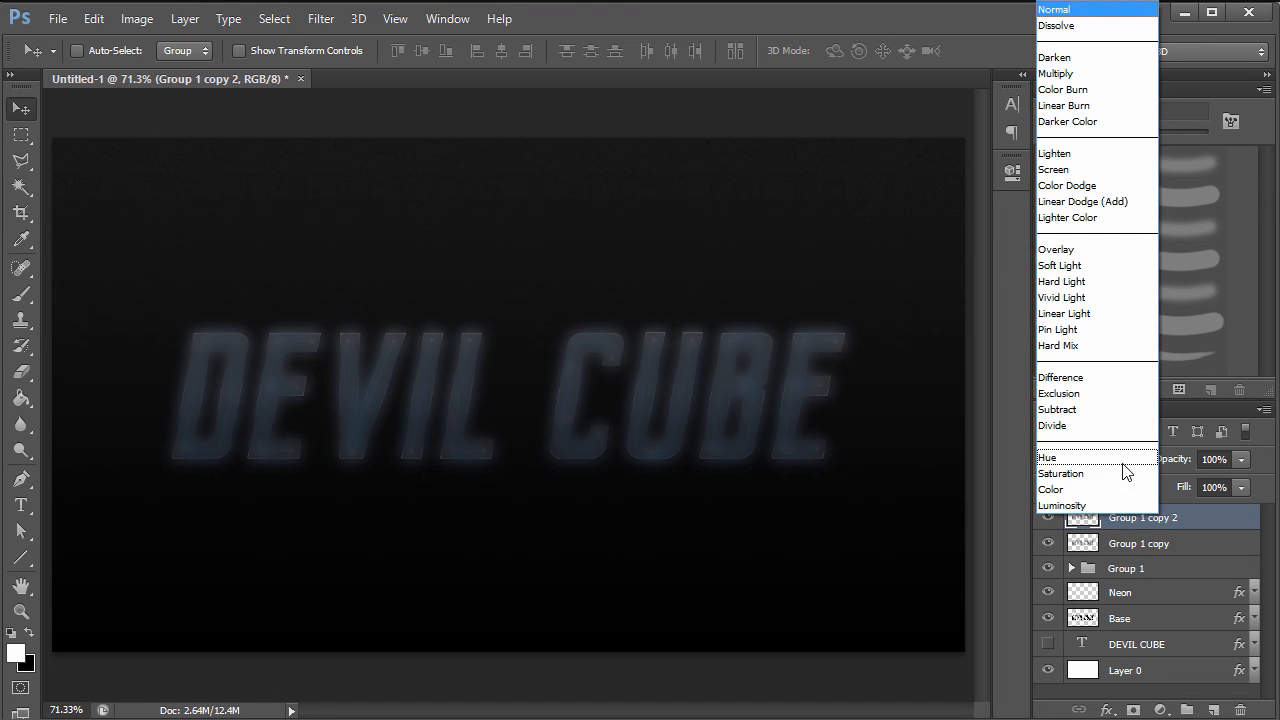
pyautogui.click(1079, 165)
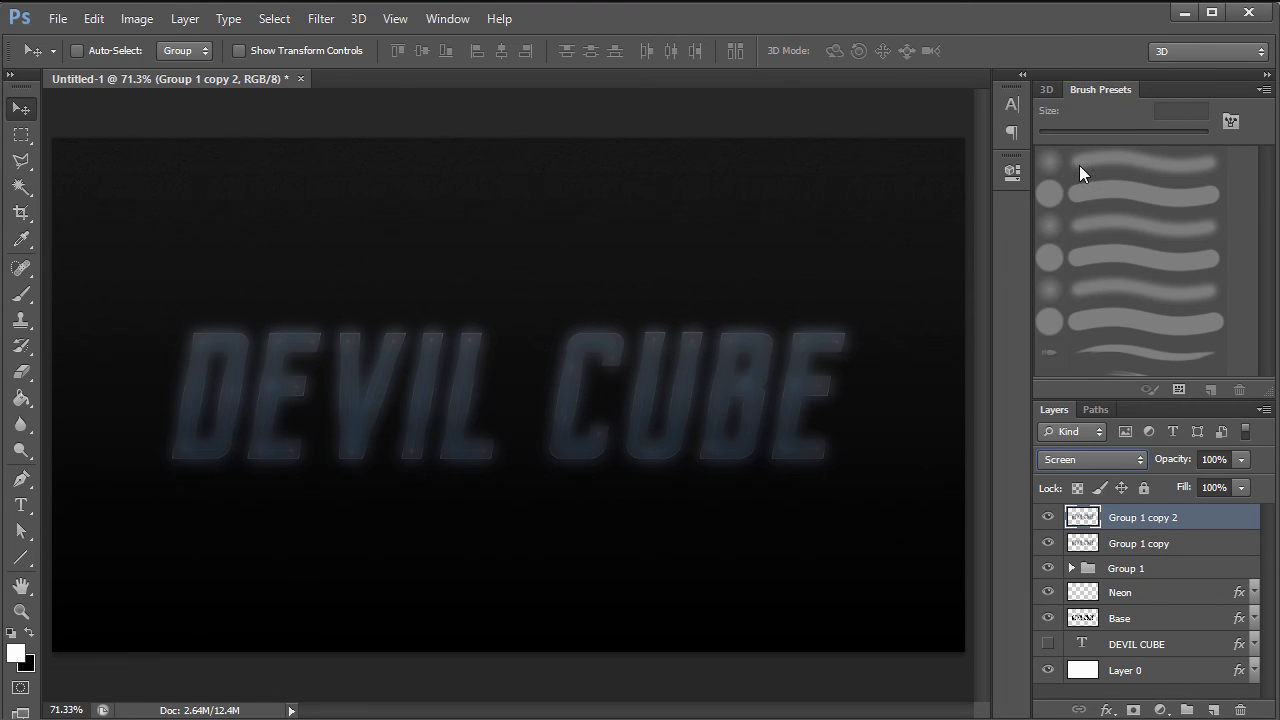
pyautogui.click(1138, 566)
pyautogui.click(1122, 460)
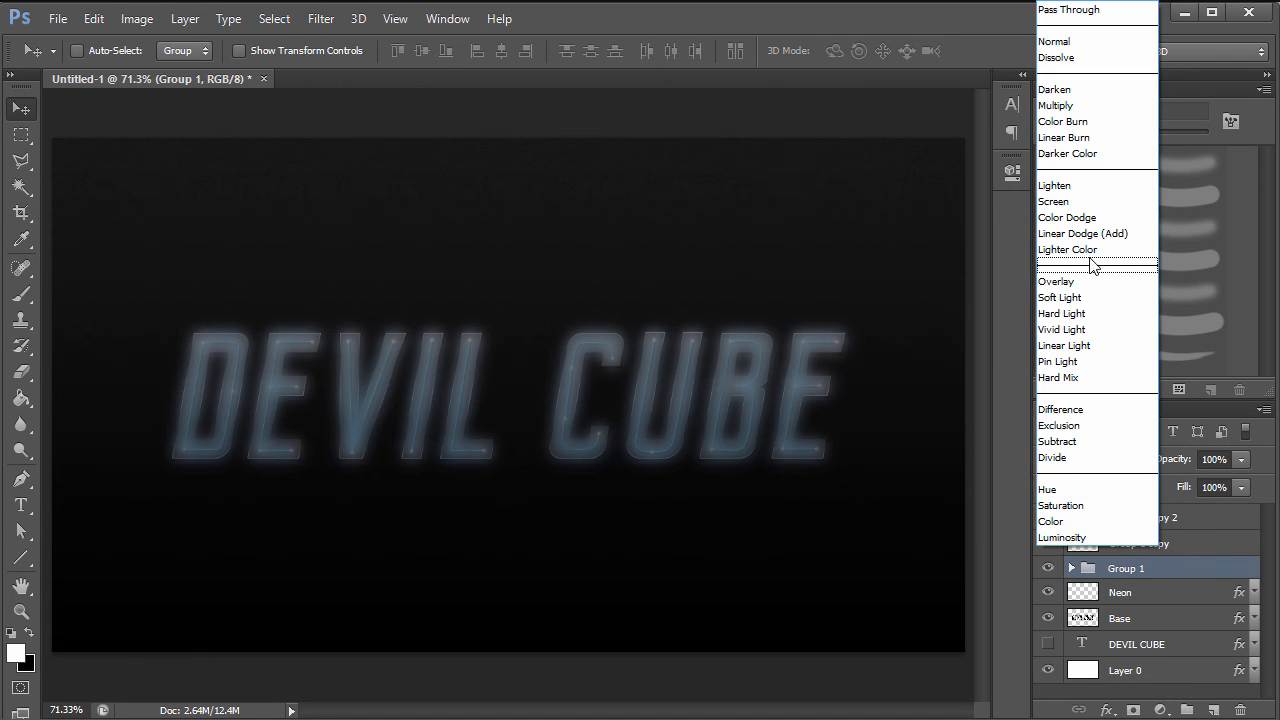
pyautogui.click(1240, 574)
pyautogui.click(1200, 546)
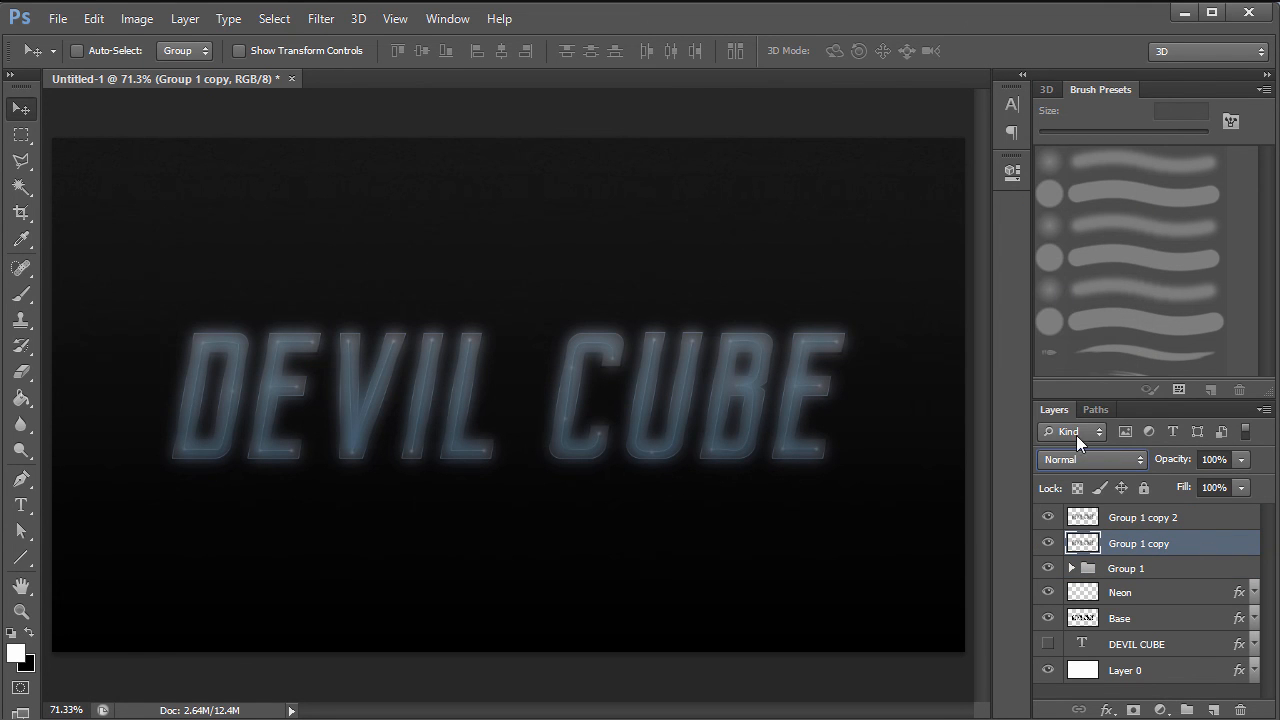
pyautogui.click(1090, 459)
pyautogui.click(1070, 254)
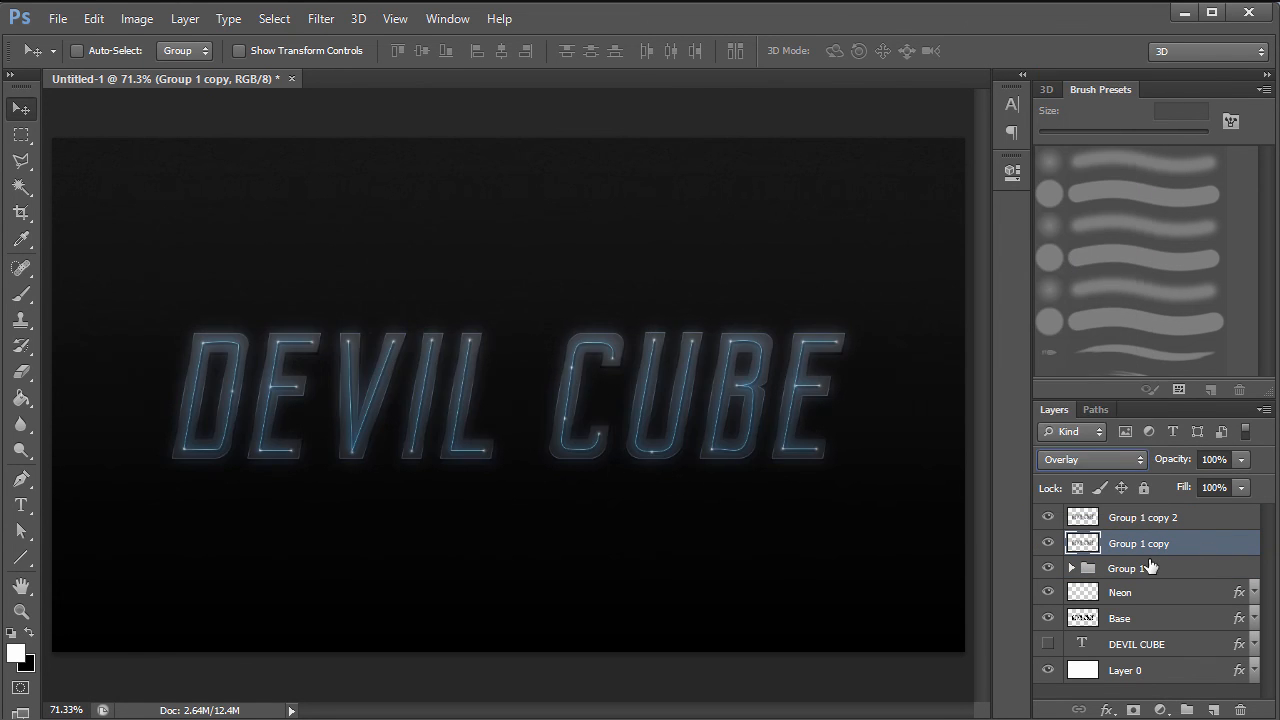
# - Set both blurred copies to 50% opacity and select them together
pyautogui.keyDown('shift'); pyautogui.click(1155, 518); pyautogui.keyUp('shift')
pyautogui.click(1178, 460)
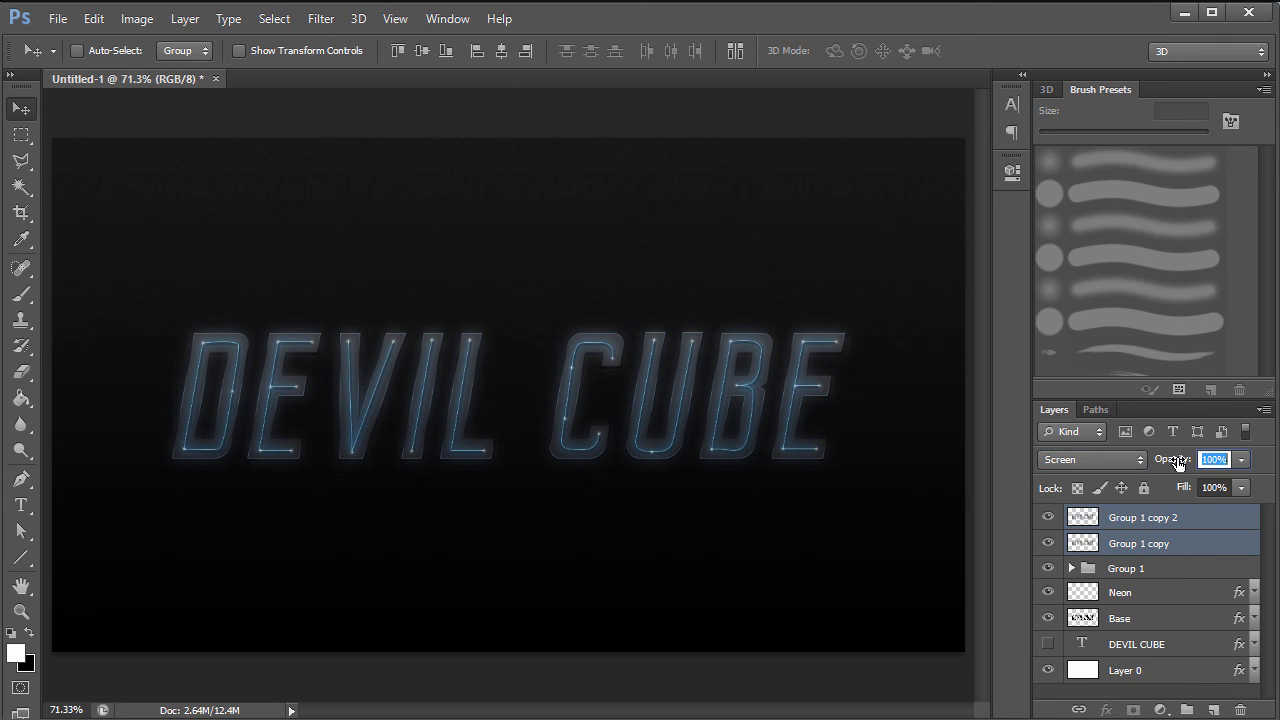
pyautogui.write('50')
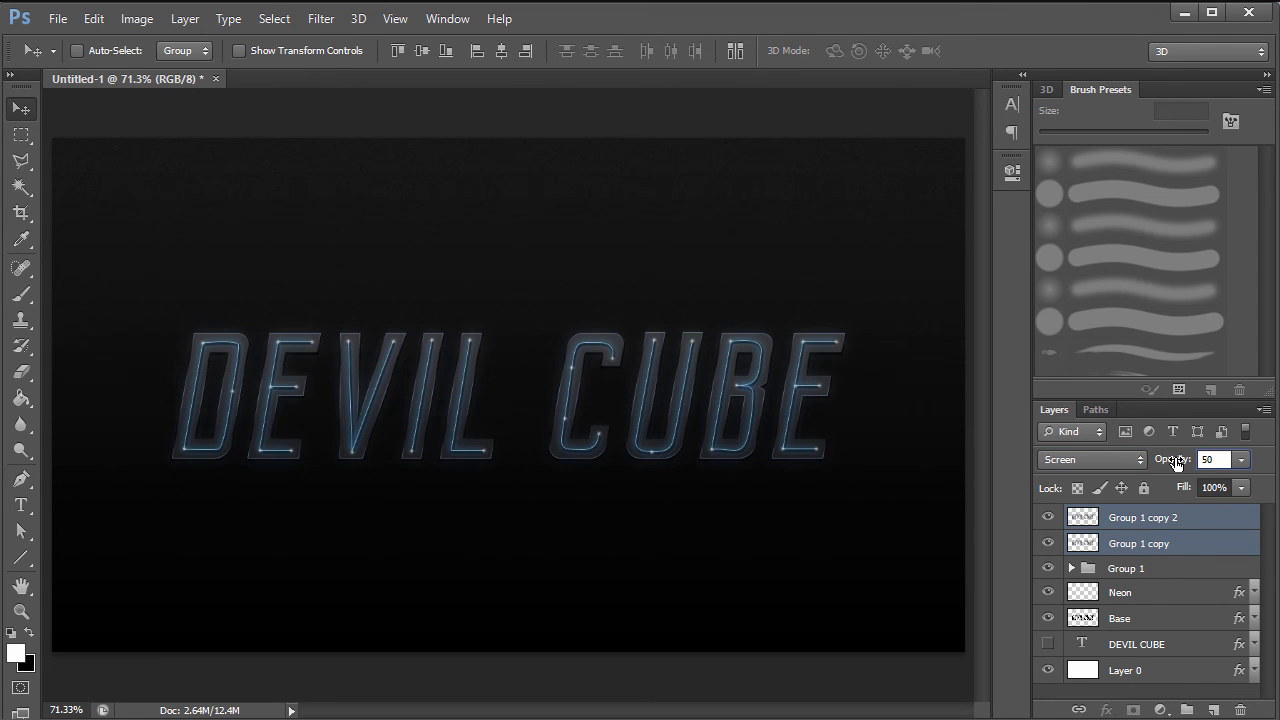
pyautogui.click(1150, 568)
pyautogui.click(1143, 528)
pyautogui.click(1140, 545)
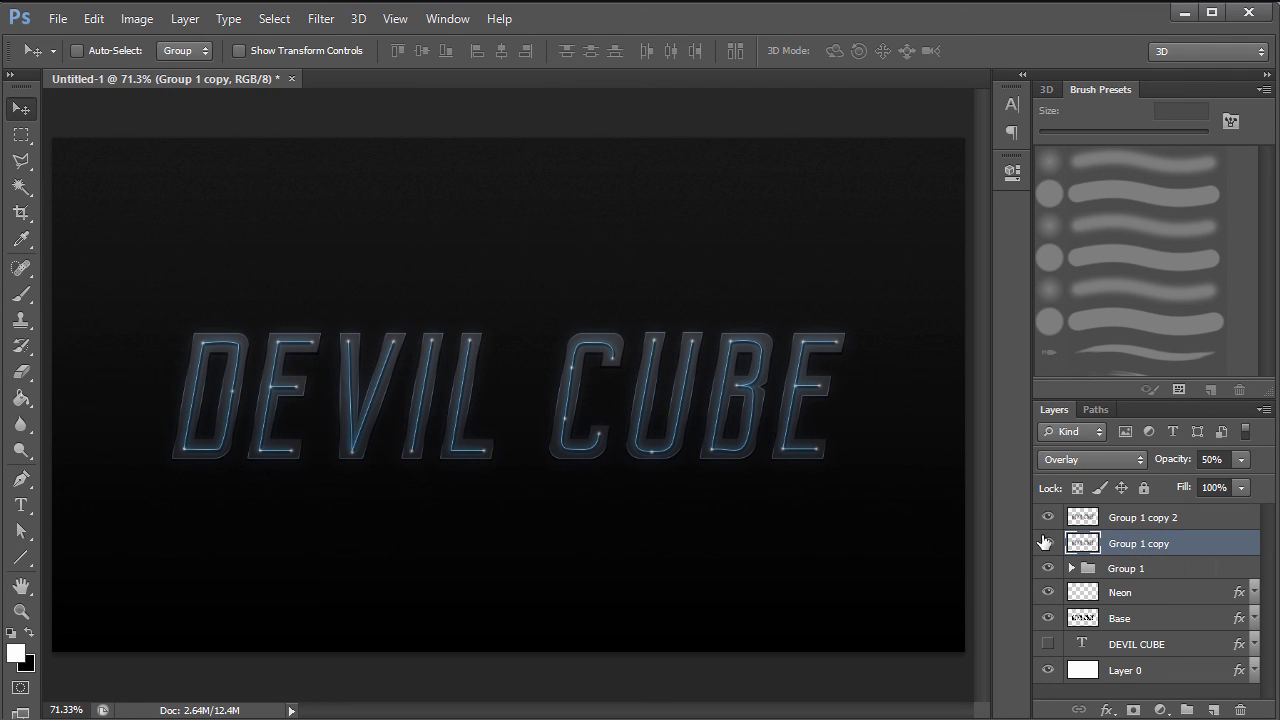
pyautogui.keyDown('shift'); pyautogui.click(1170, 517); pyautogui.keyUp('shift')
# - Group the two blurred glow copies into Group 2, compare it on and off, and leave it visible
pyautogui.hotkey('ctrl', 'g')
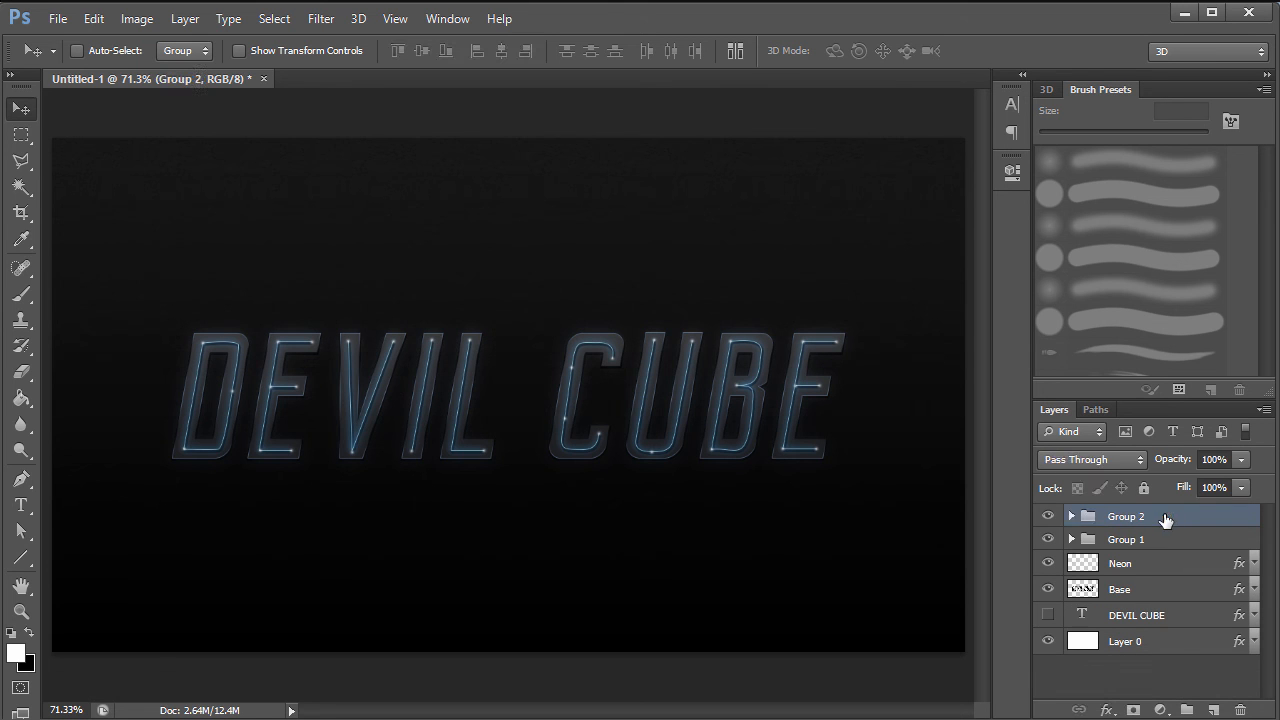
pyautogui.click(1048, 517)
pyautogui.click(1050, 518)
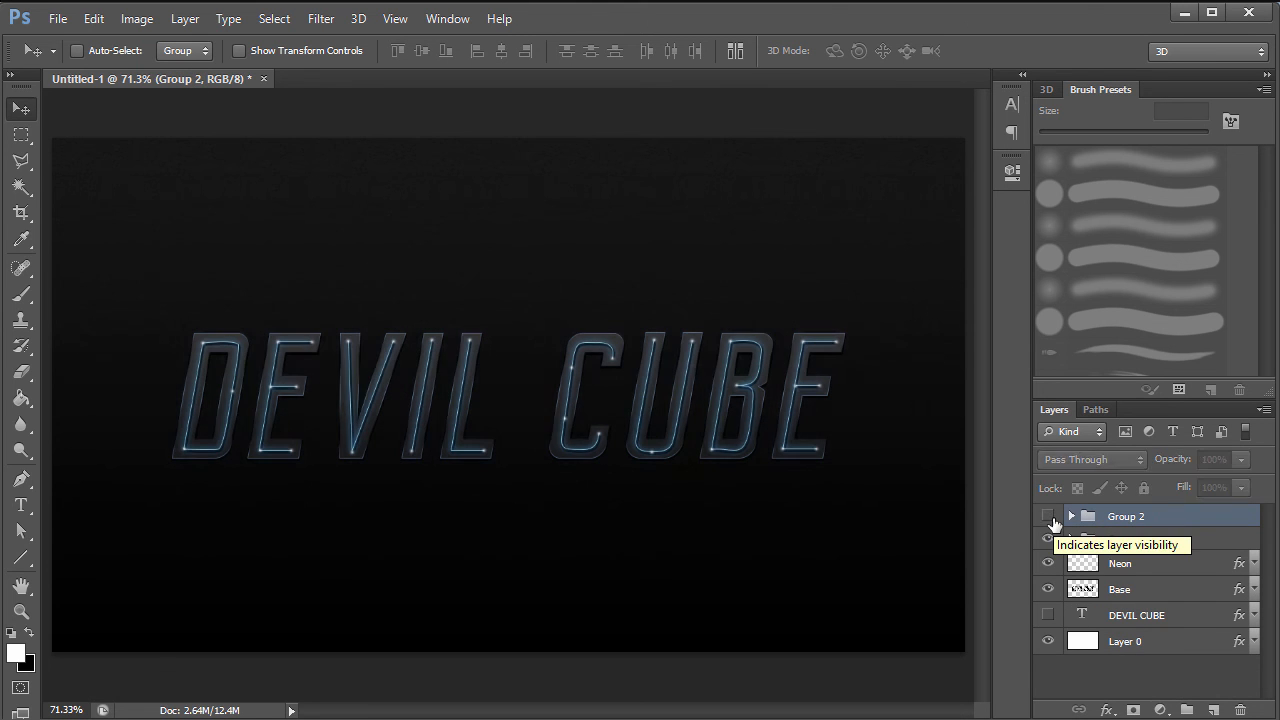
pyautogui.click(1050, 518)
pyautogui.click(1050, 518)
pyautogui.click(1050, 518)
pyautogui.click(1050, 518)
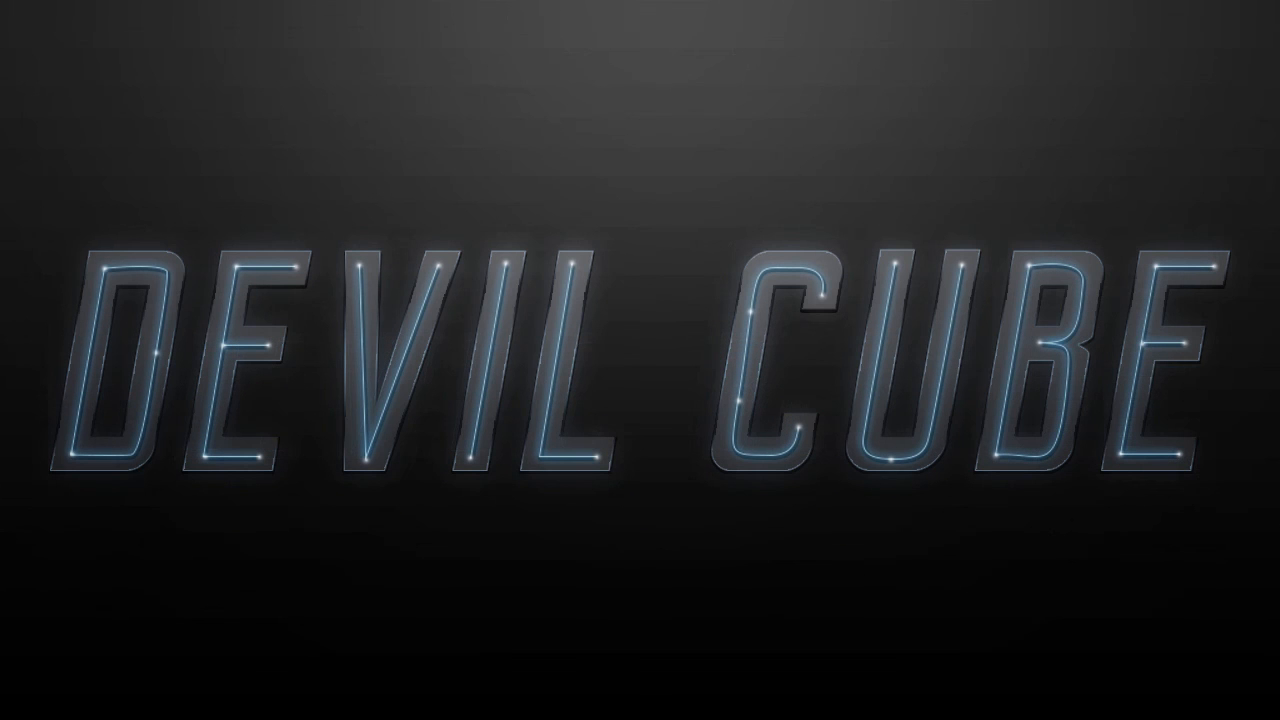